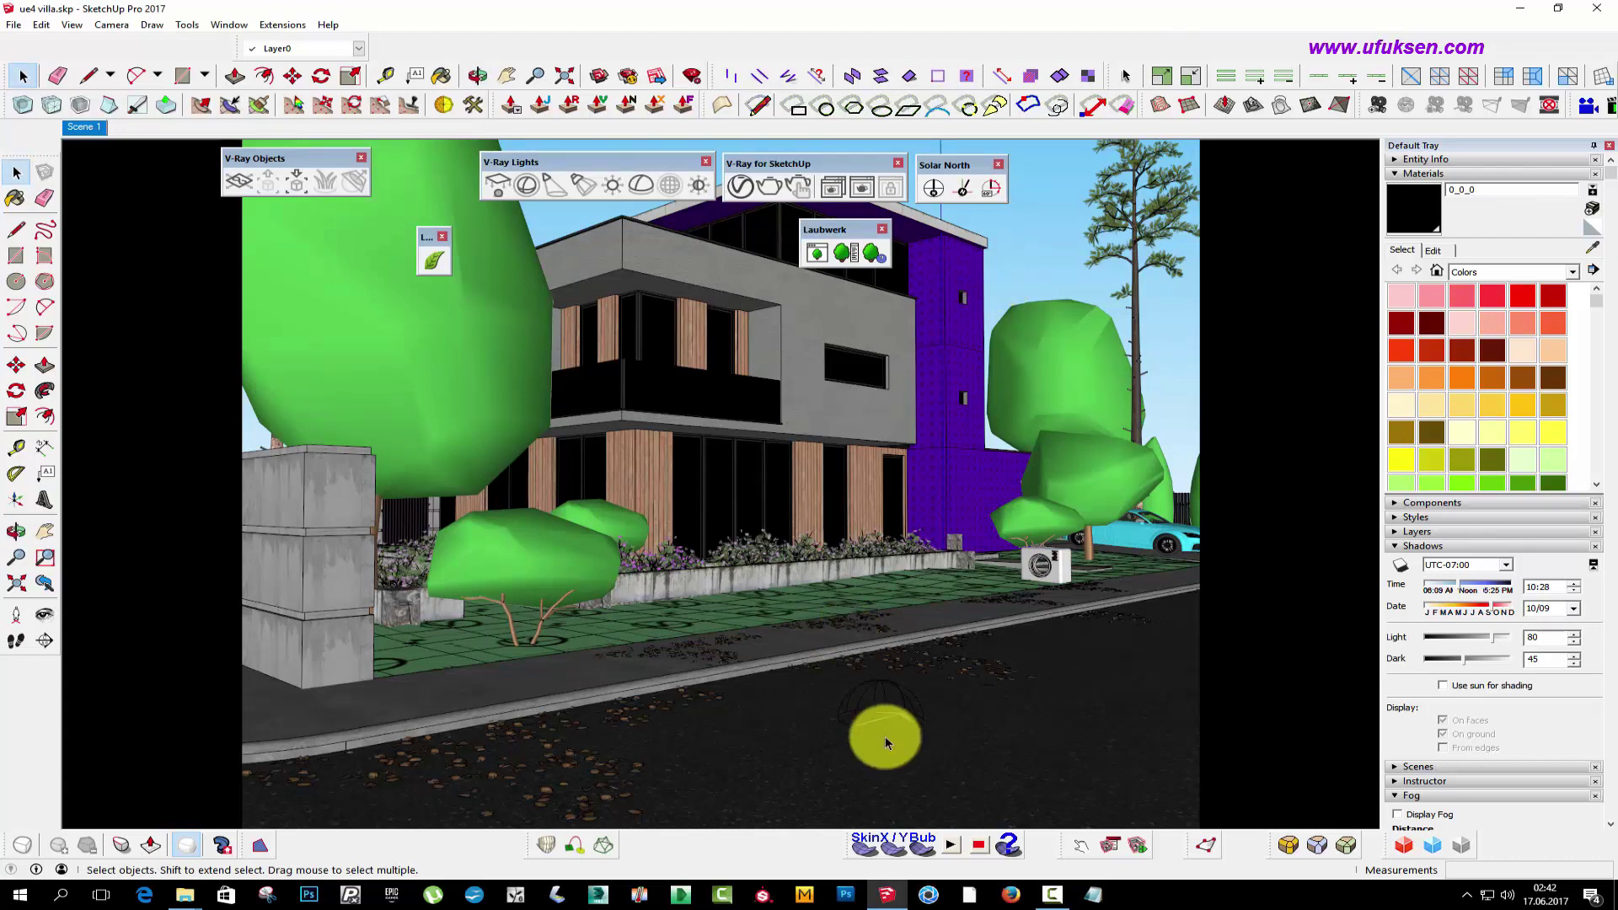
- Review the V-Ray SunLight and Dome Light settings, then hide the light settings window
left_click(888, 685)
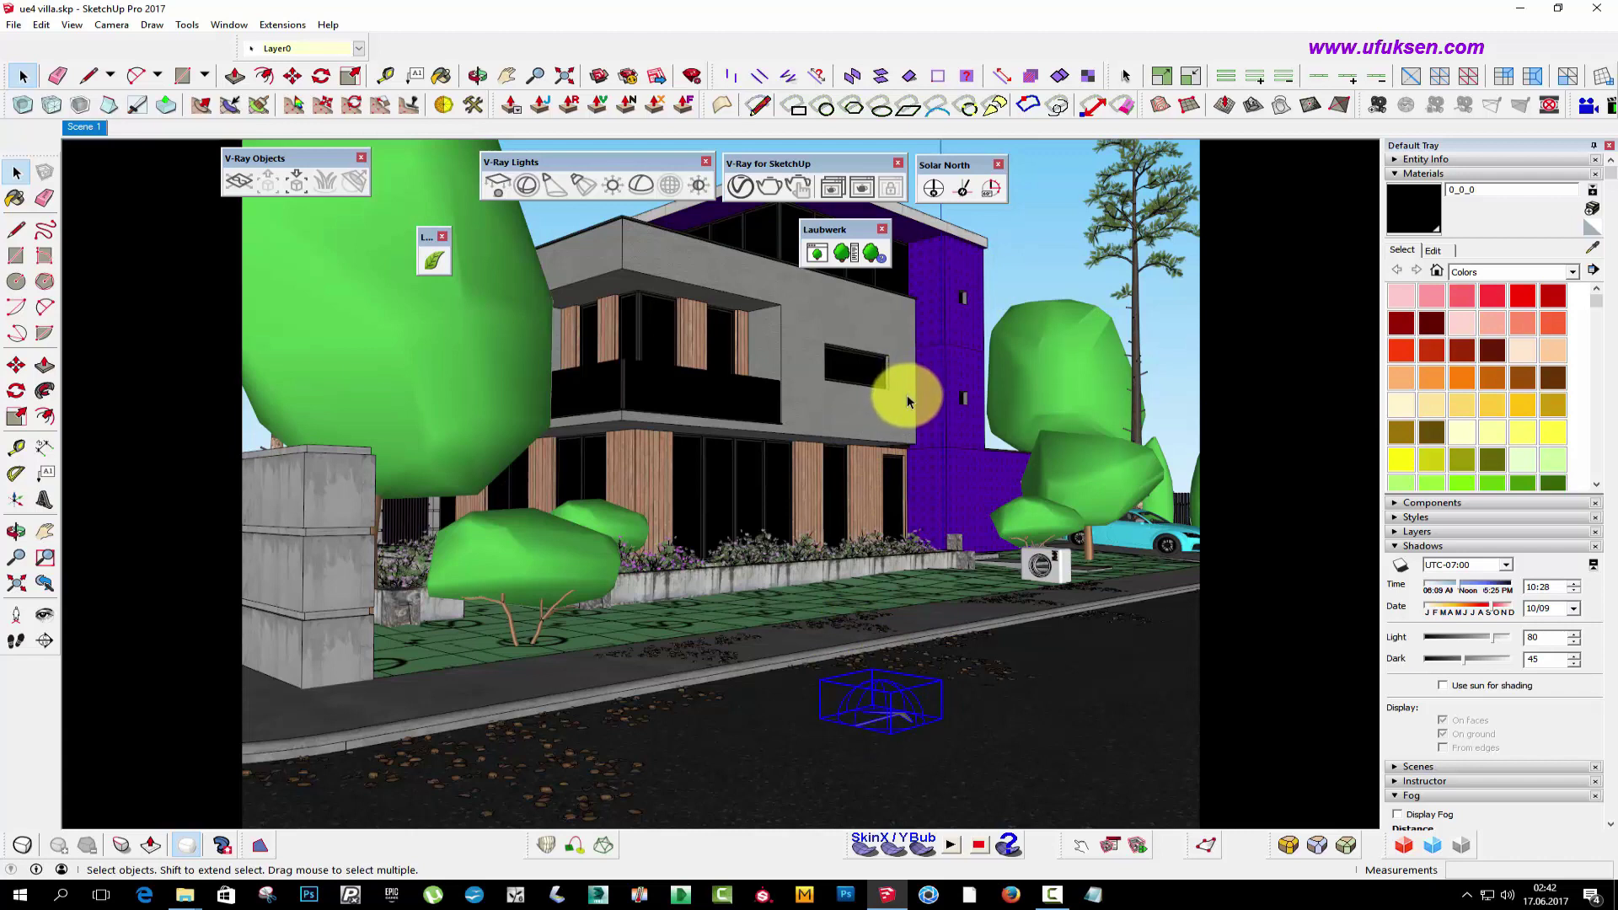
left_click(741, 187)
left_click(730, 250)
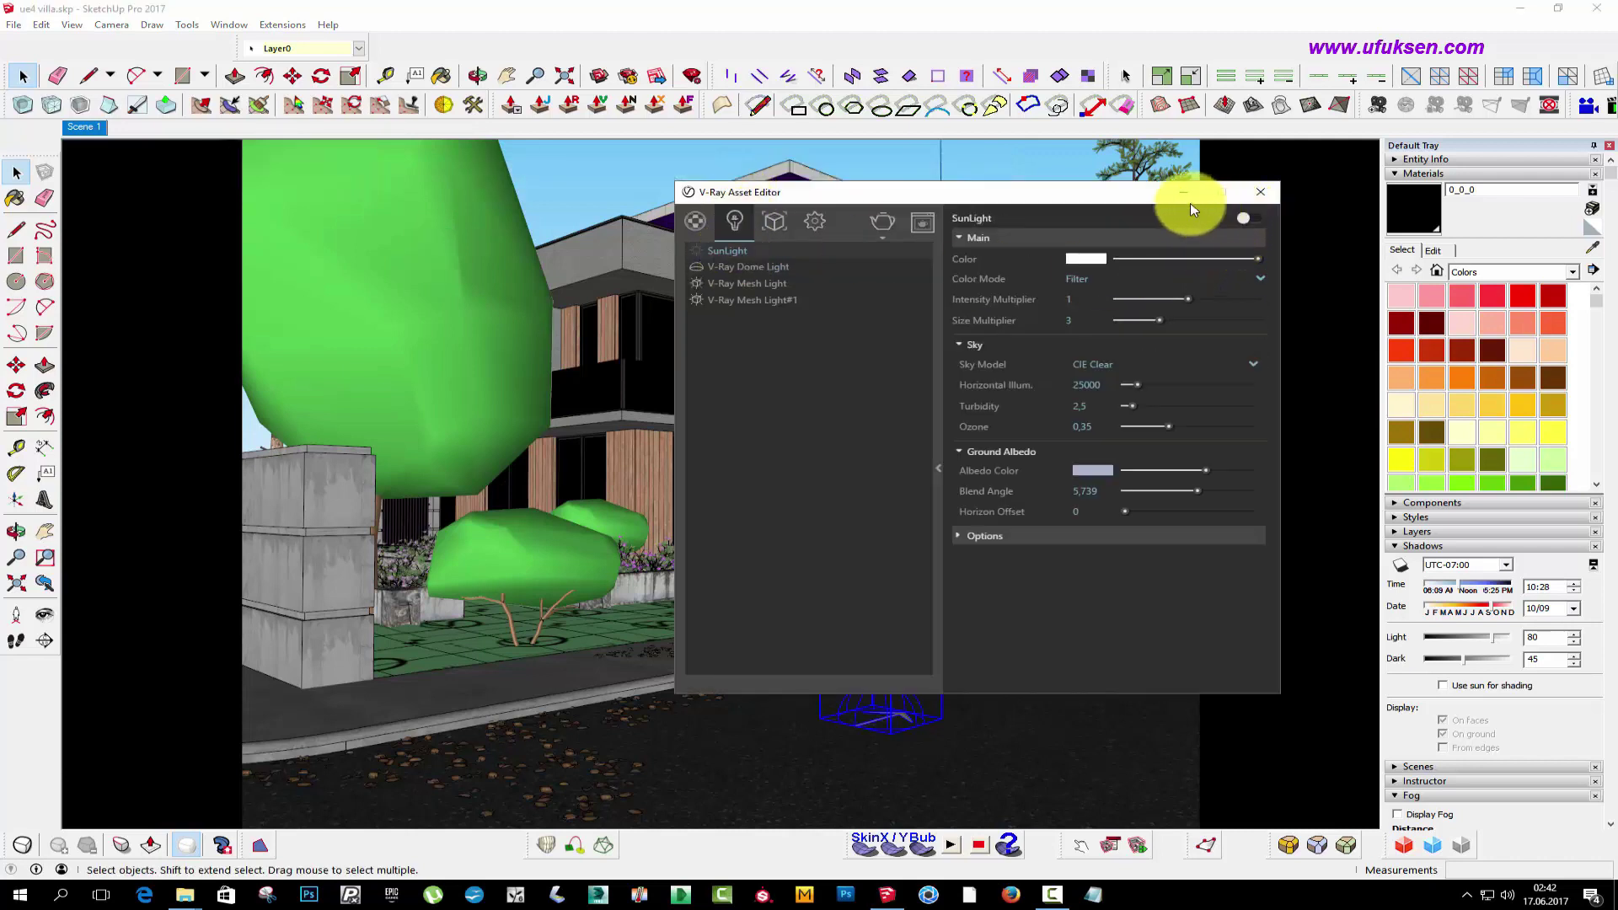
left_click_drag(1121, 194, 900, 154)
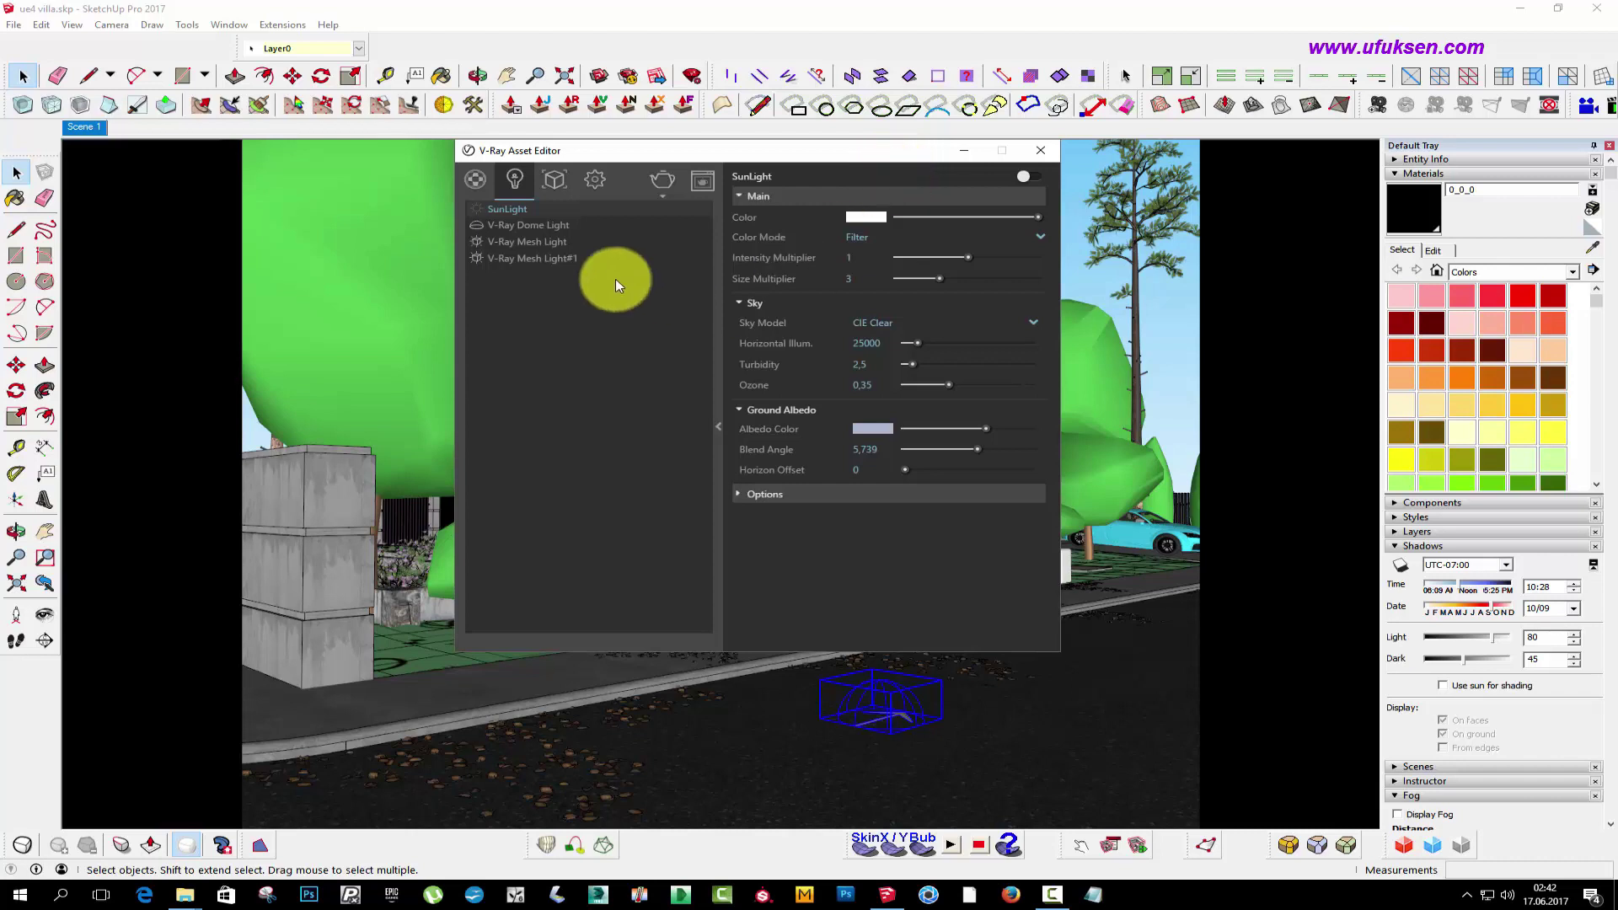
left_click(538, 226)
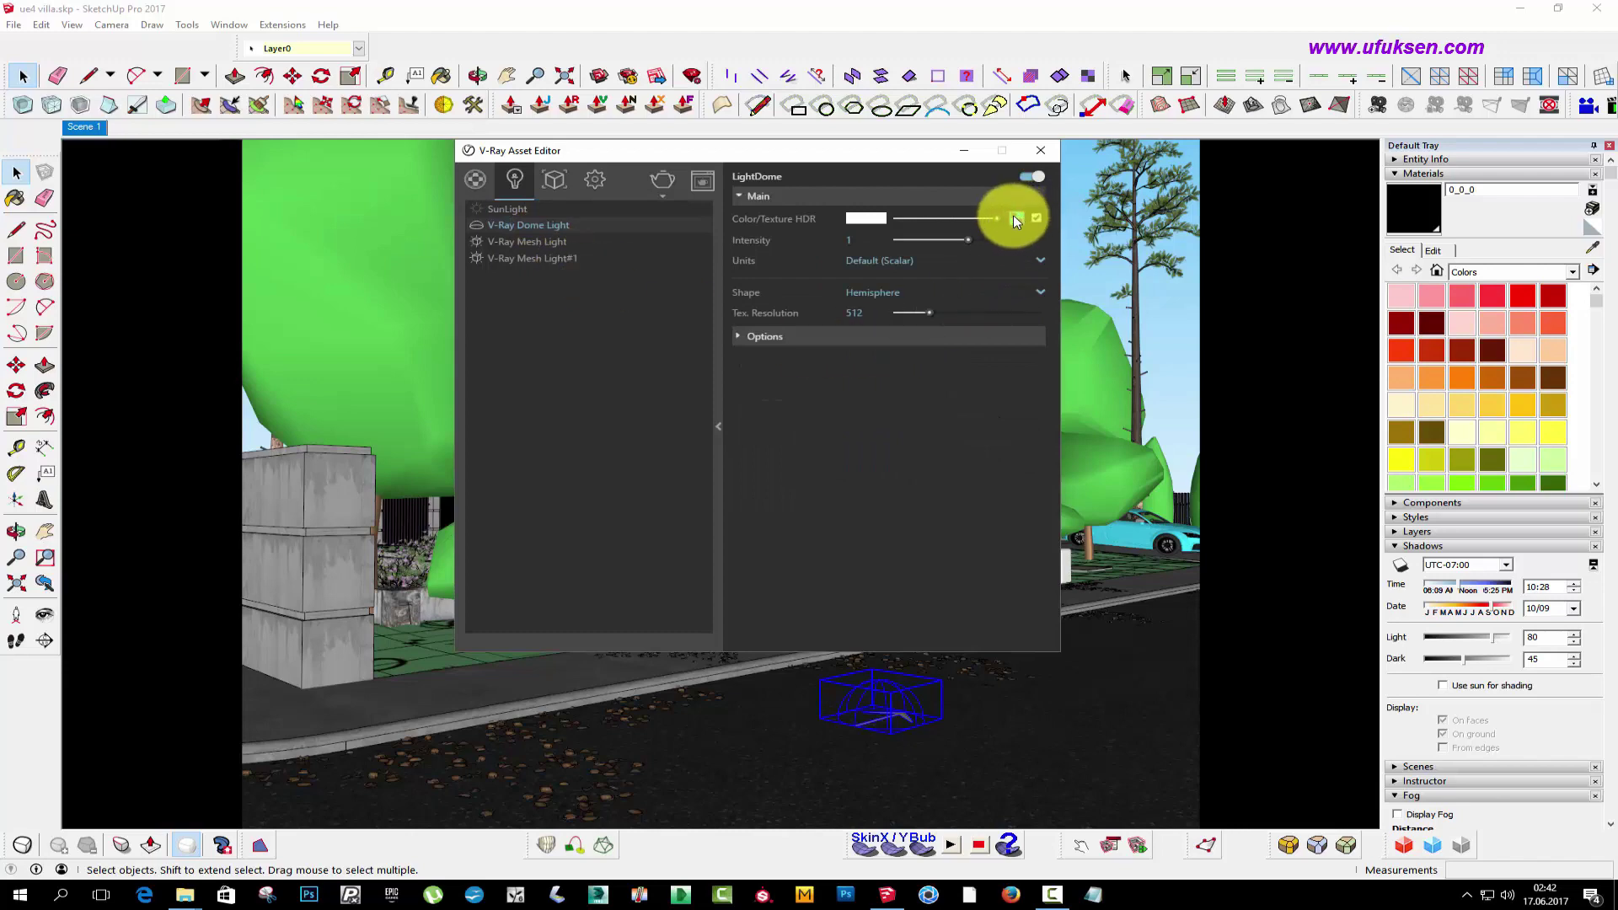
left_click_drag(800, 150, 1455, 223)
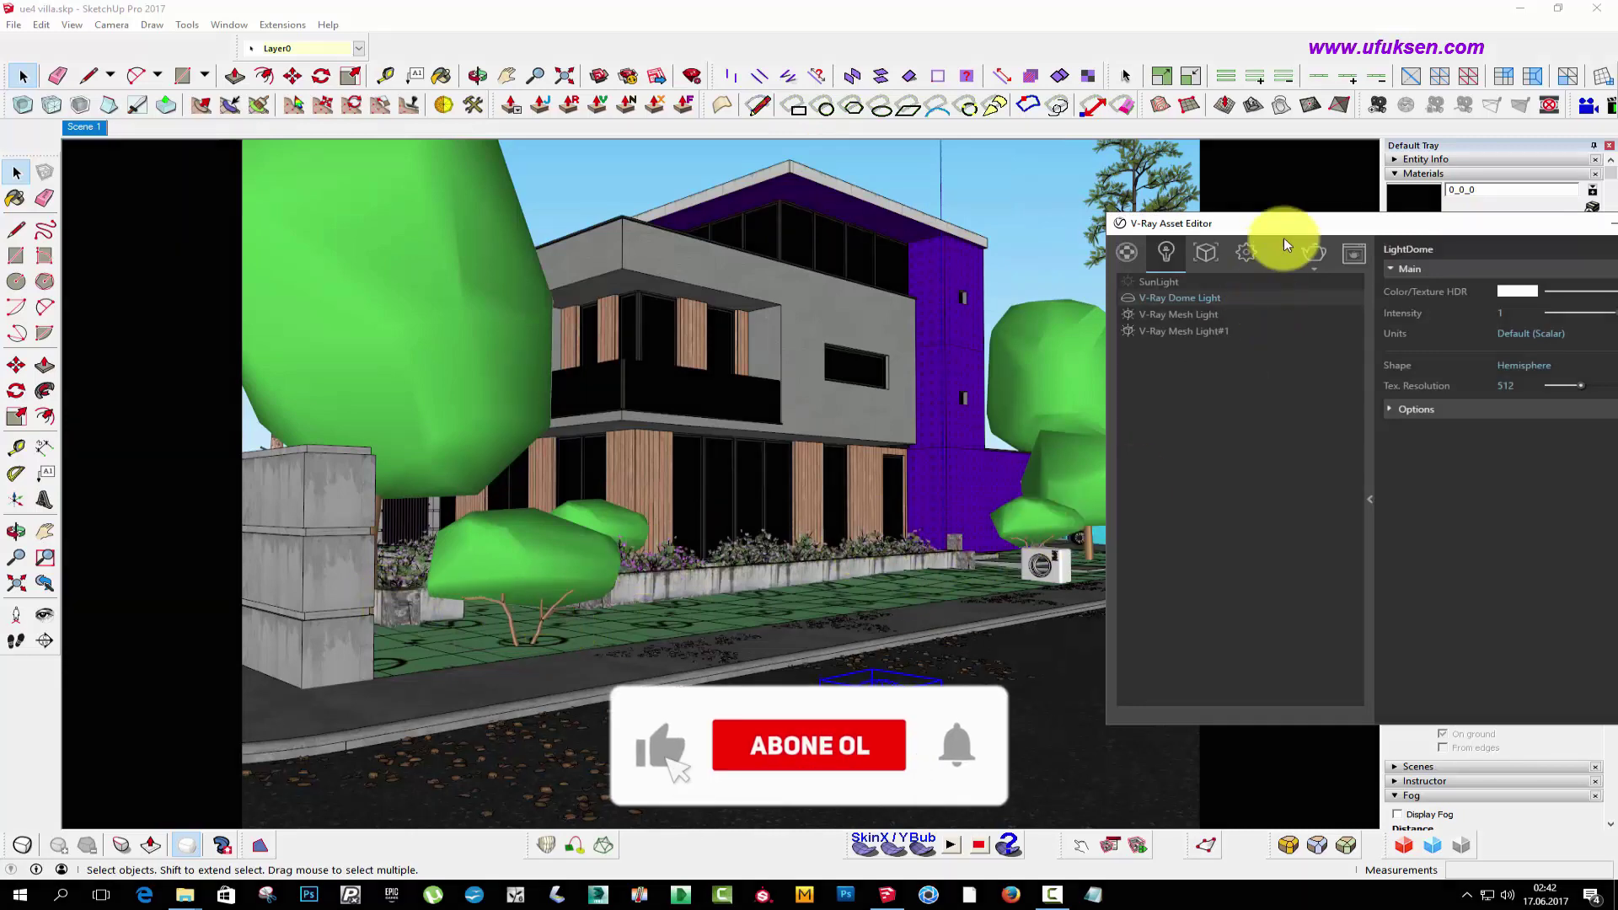
mouse_move(1242, 224)
left_mouse_down()
mouse_move(1129, 228)
mouse_move(856, 178)
left_mouse_up()
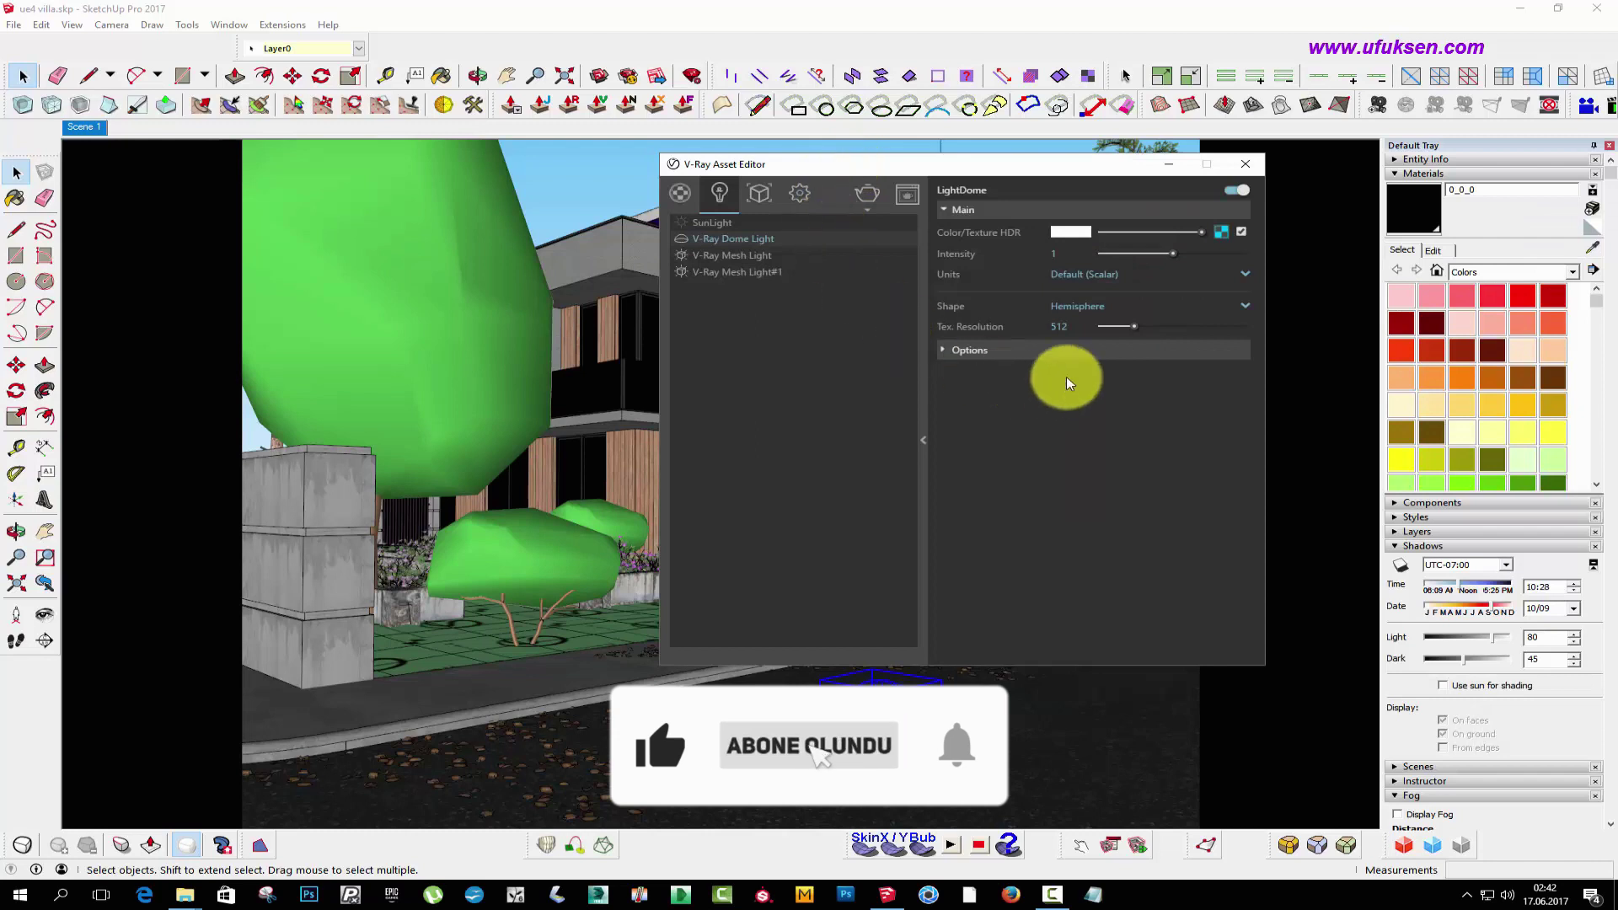
left_click_drag(1037, 163, 1099, 164)
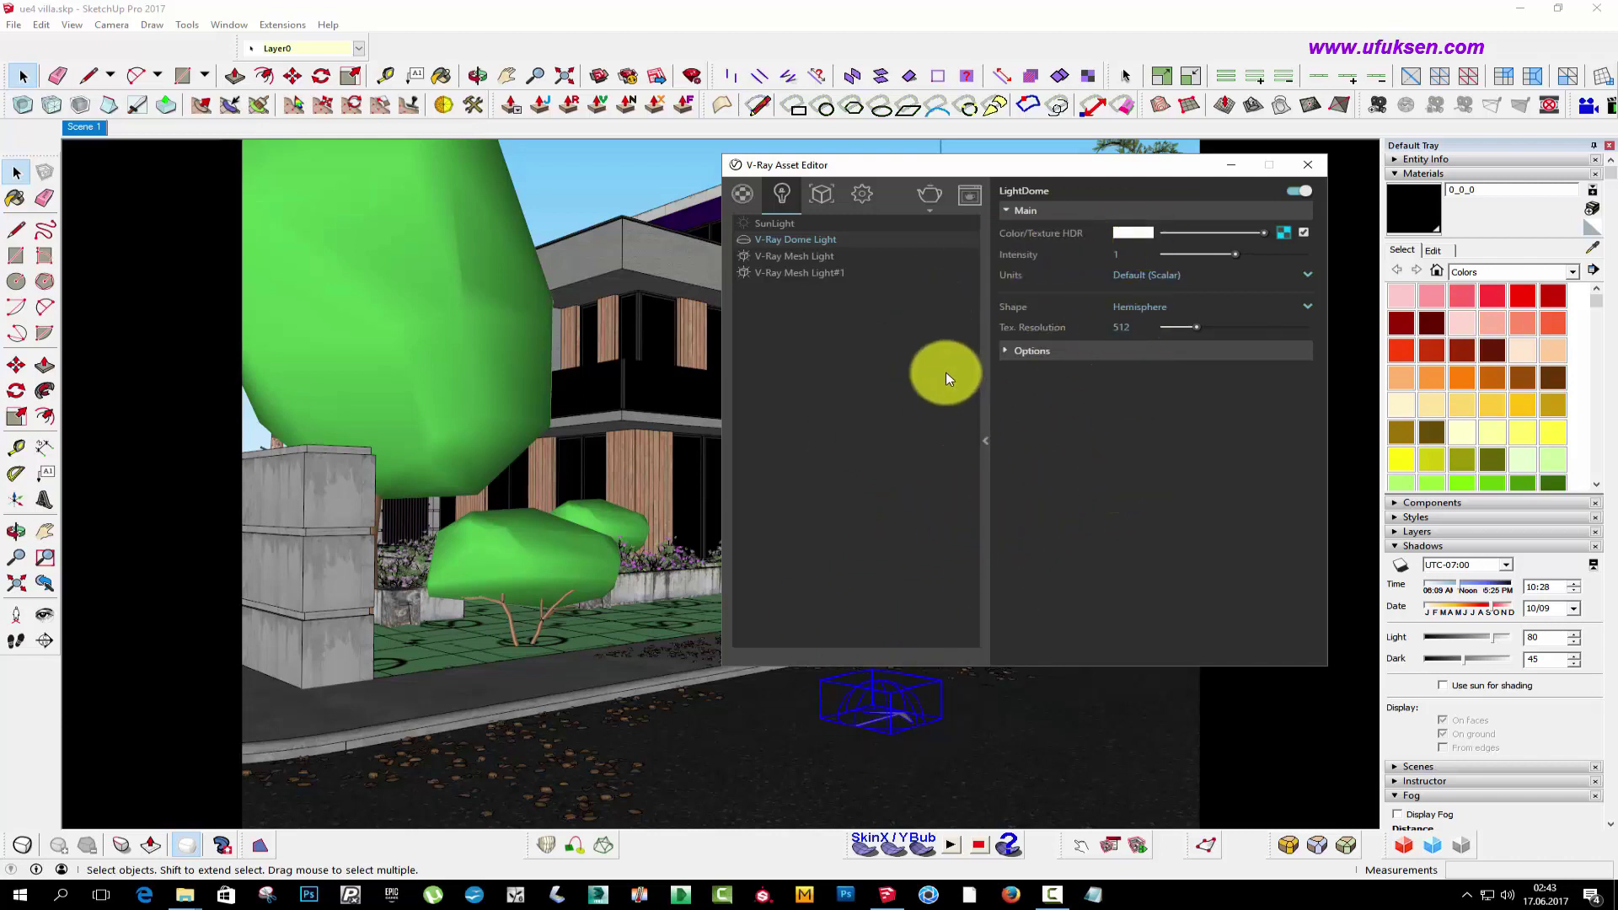
left_click(1230, 164)
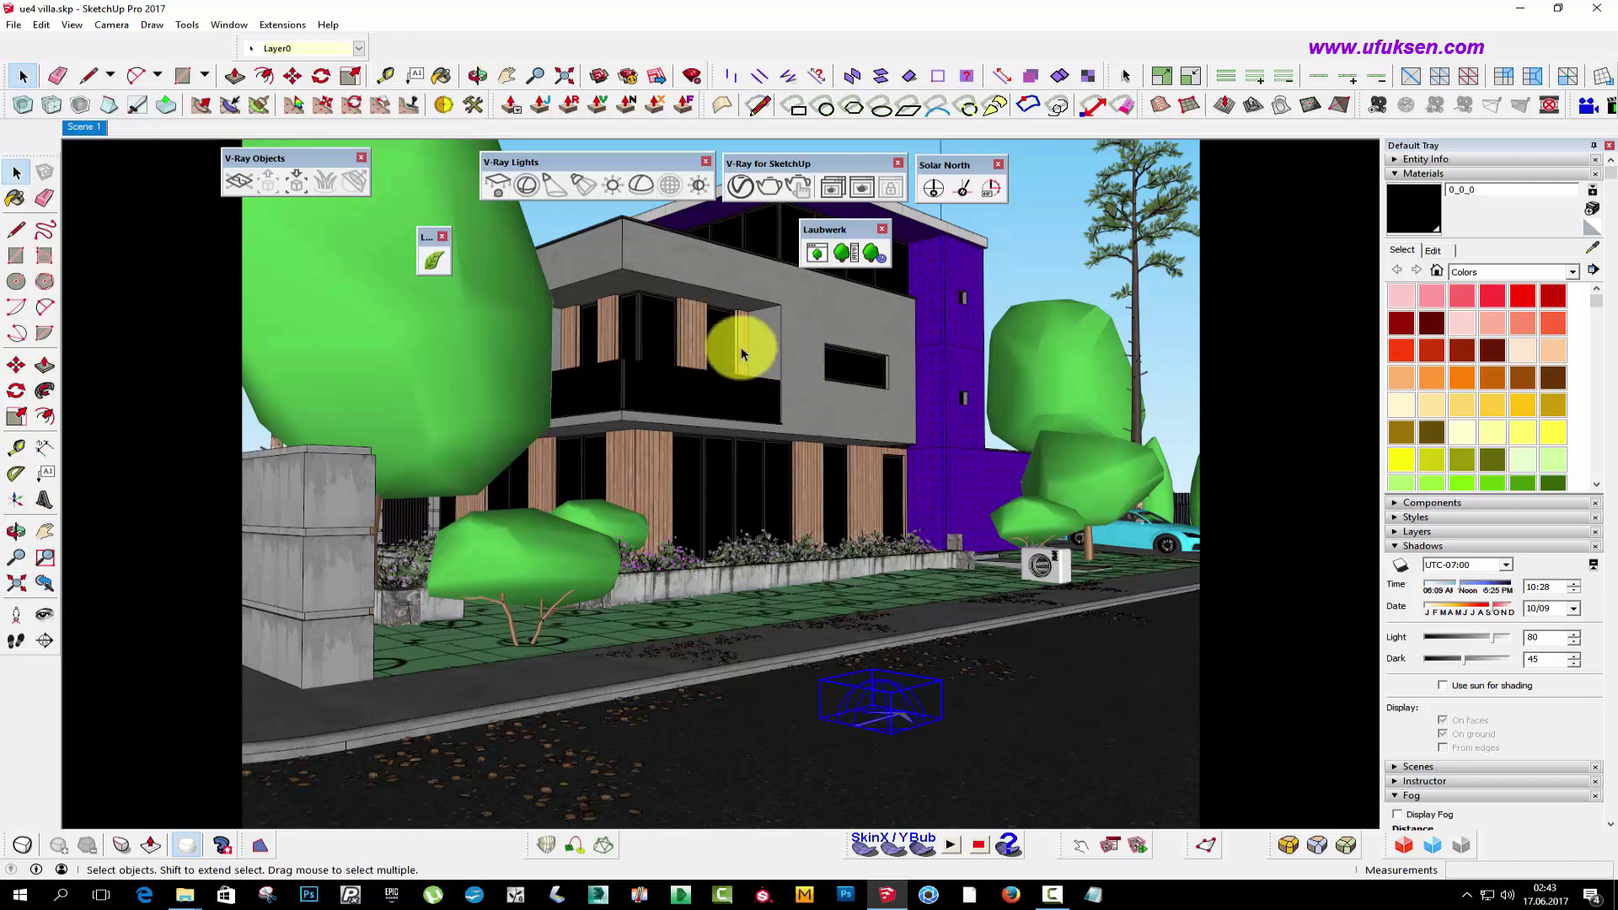
- Orbit and zoom from the grey villa facade into the curtained interior room
mouse_move(796, 332)
middle_mouse_down()
mouse_move(654, 433)
mouse_move(603, 390)
middle_mouse_up()
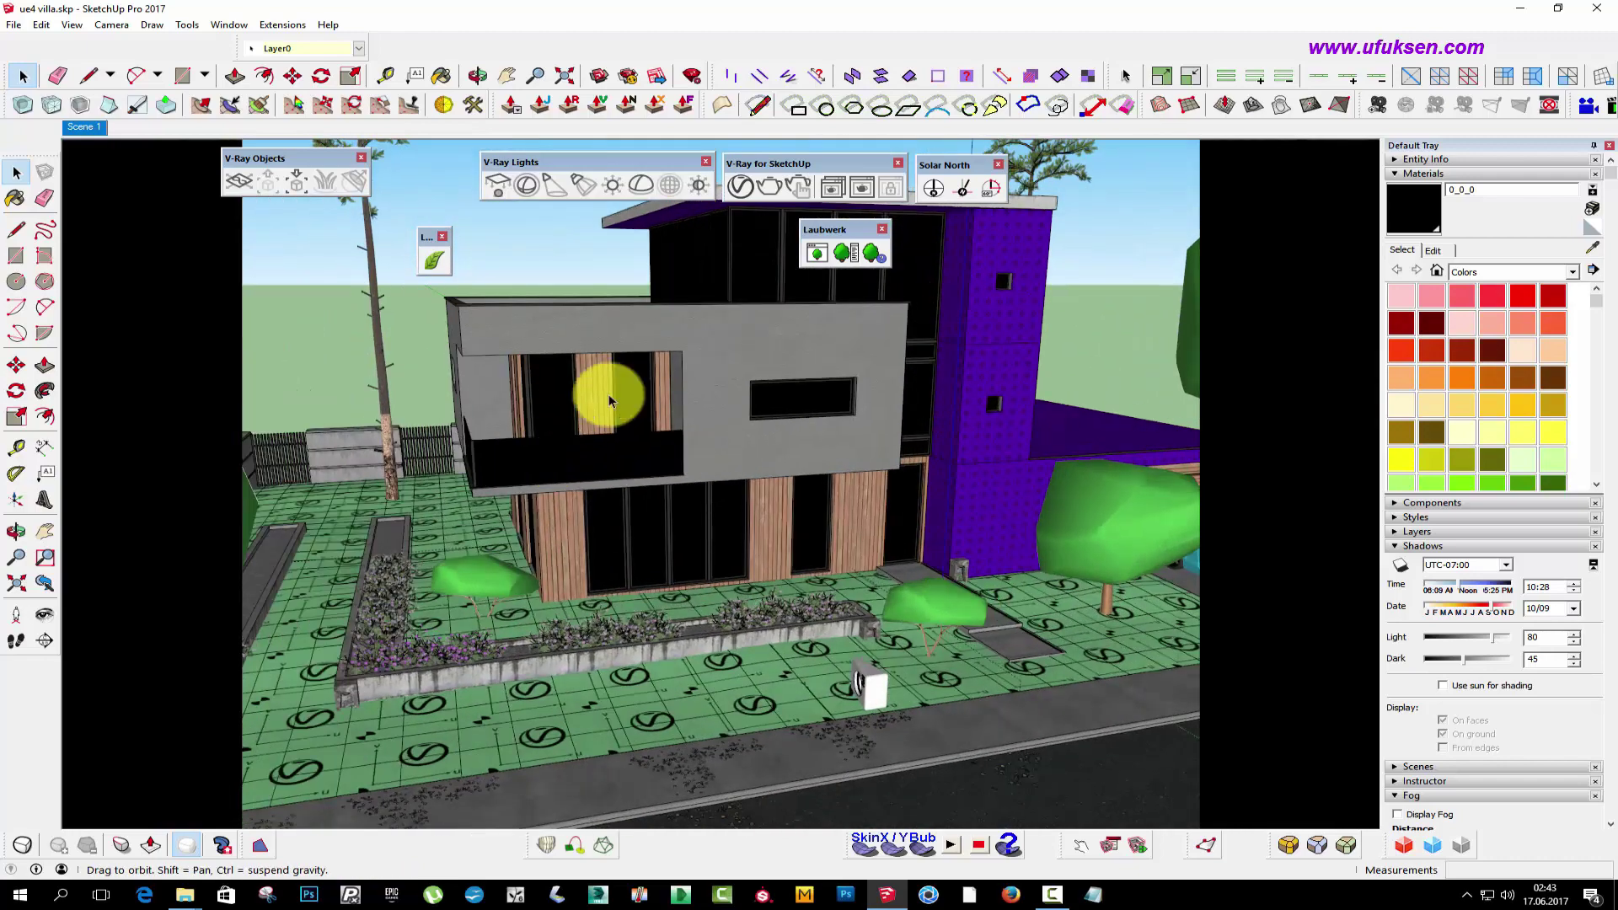
scroll(770, 317, "up", 3)
scroll(790, 444, "up", 3)
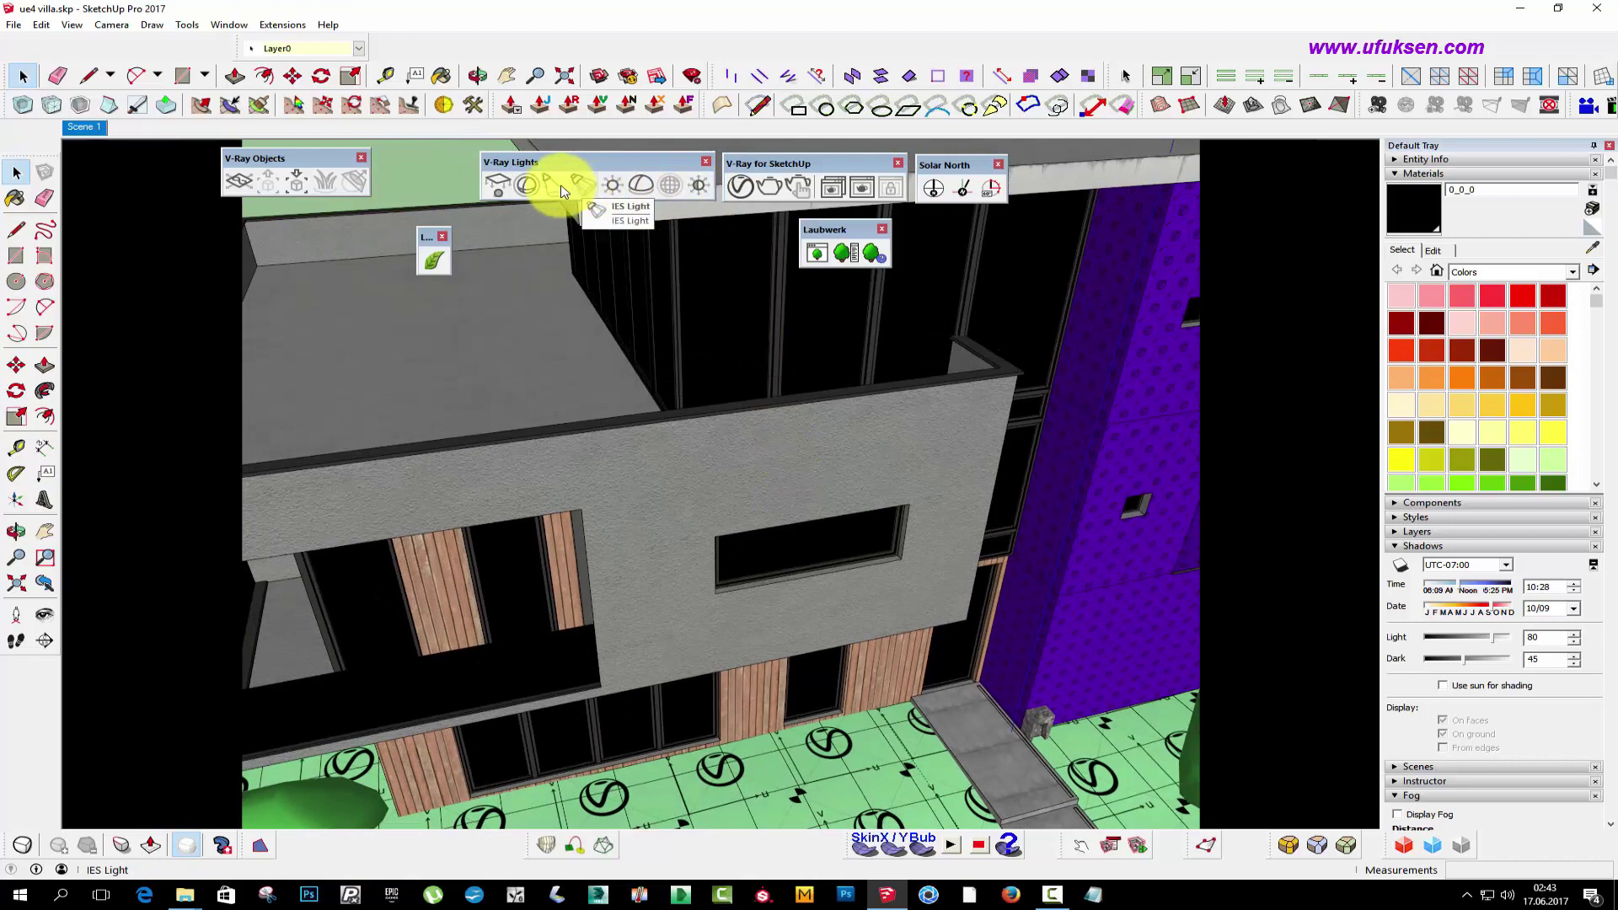
middle_click_drag(664, 343, 571, 398)
scroll(568, 354, "up", 2)
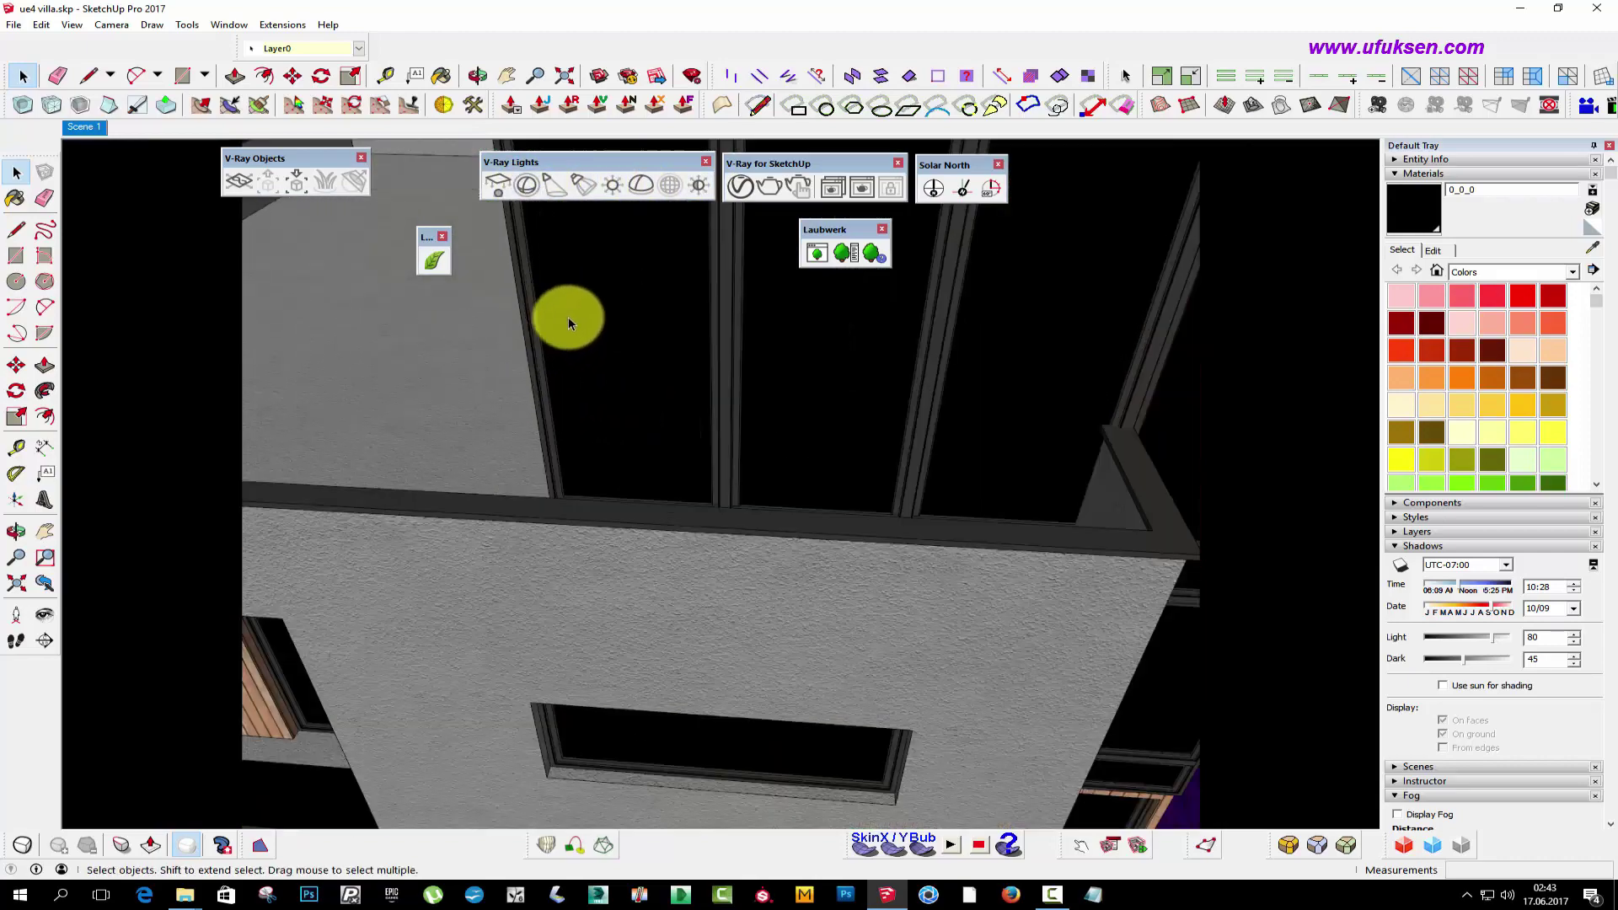
scroll(704, 336, "up", 3)
mouse_move(704, 336)
middle_mouse_down()
mouse_move(51, 300)
mouse_move(518, 396)
middle_mouse_up()
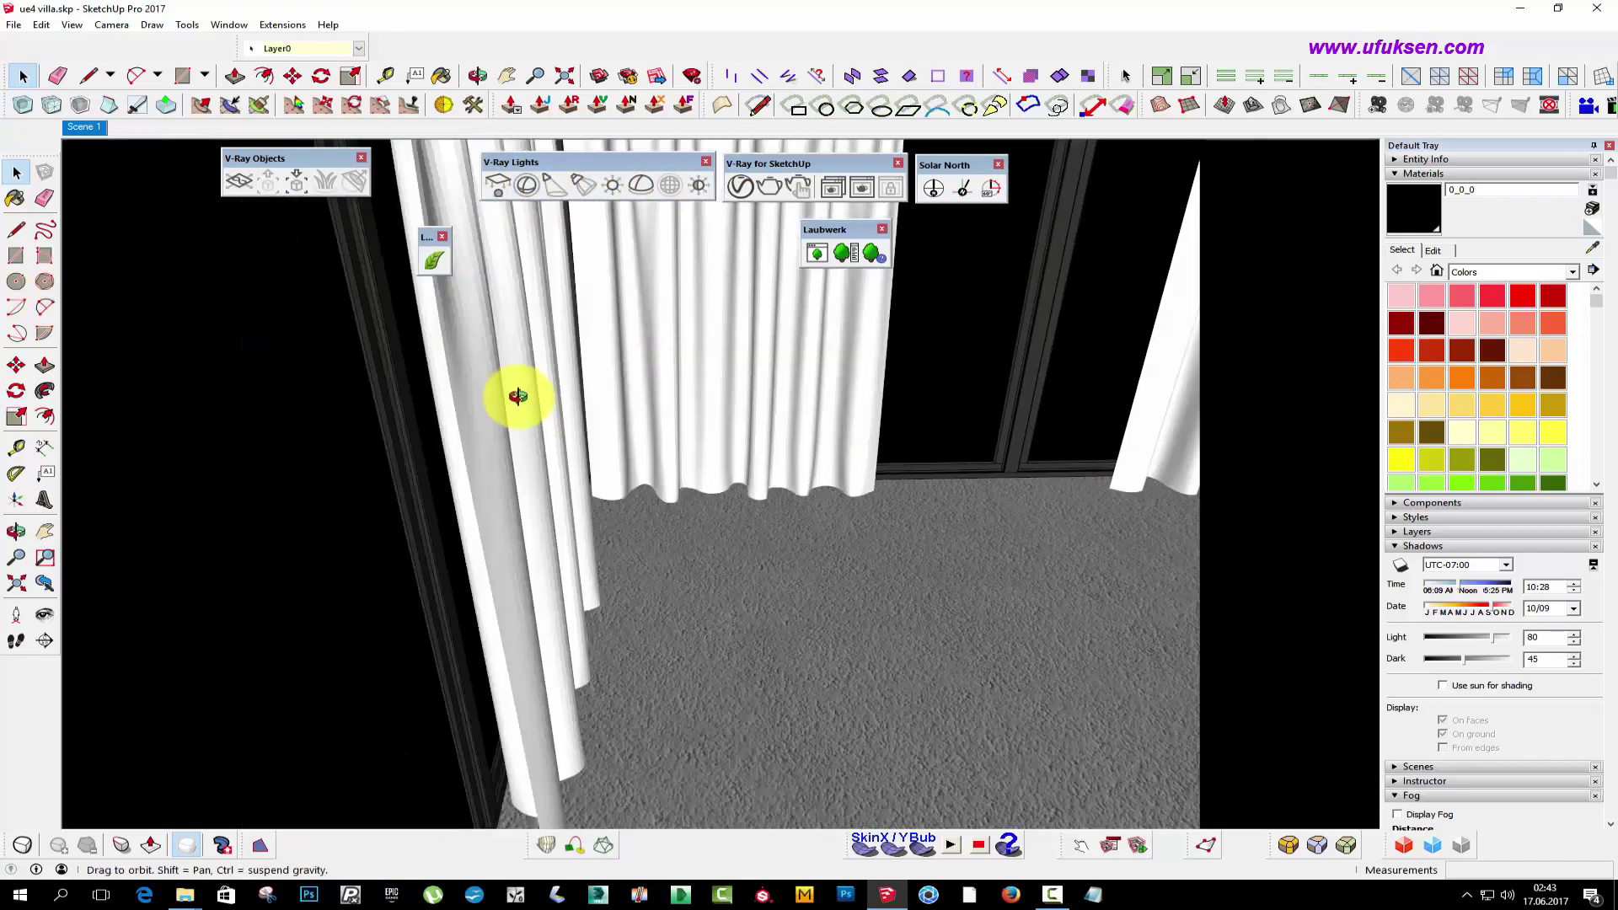
scroll(518, 396, "down", 3)
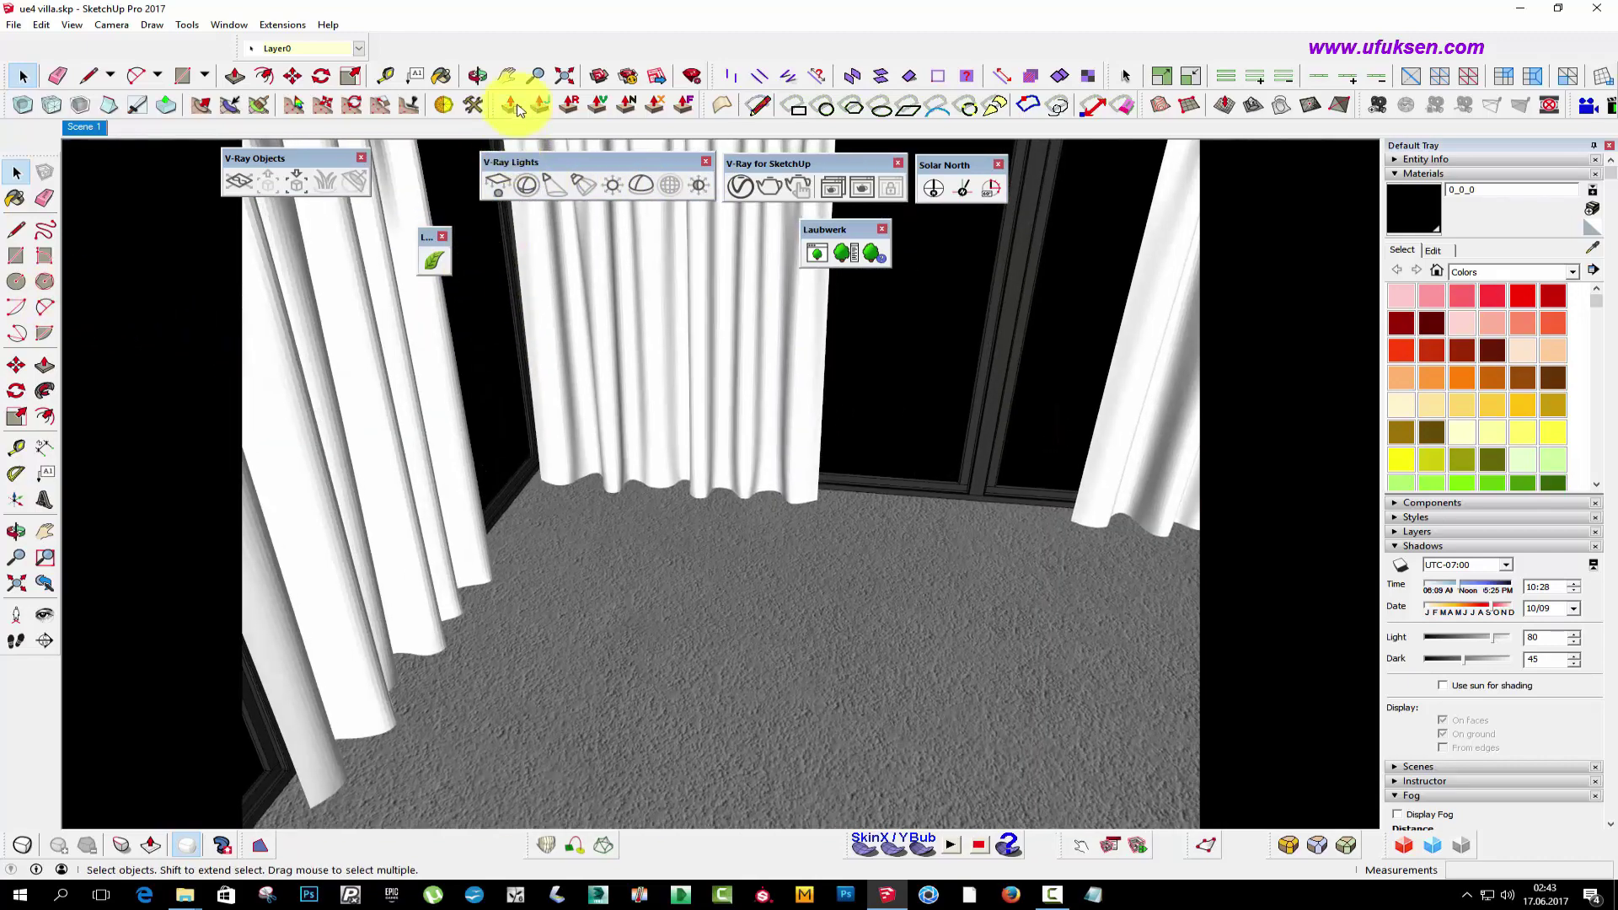
- Pan down to the carpeted floor and frame the room from a new interior angle
left_click(506, 75)
mouse_move(983, 541)
left_mouse_down()
mouse_move(777, 549)
mouse_move(513, 503)
left_mouse_up()
mouse_move(513, 503)
middle_mouse_down()
mouse_move(921, 553)
mouse_move(808, 453)
middle_mouse_up()
right_click(807, 454)
left_click(834, 462)
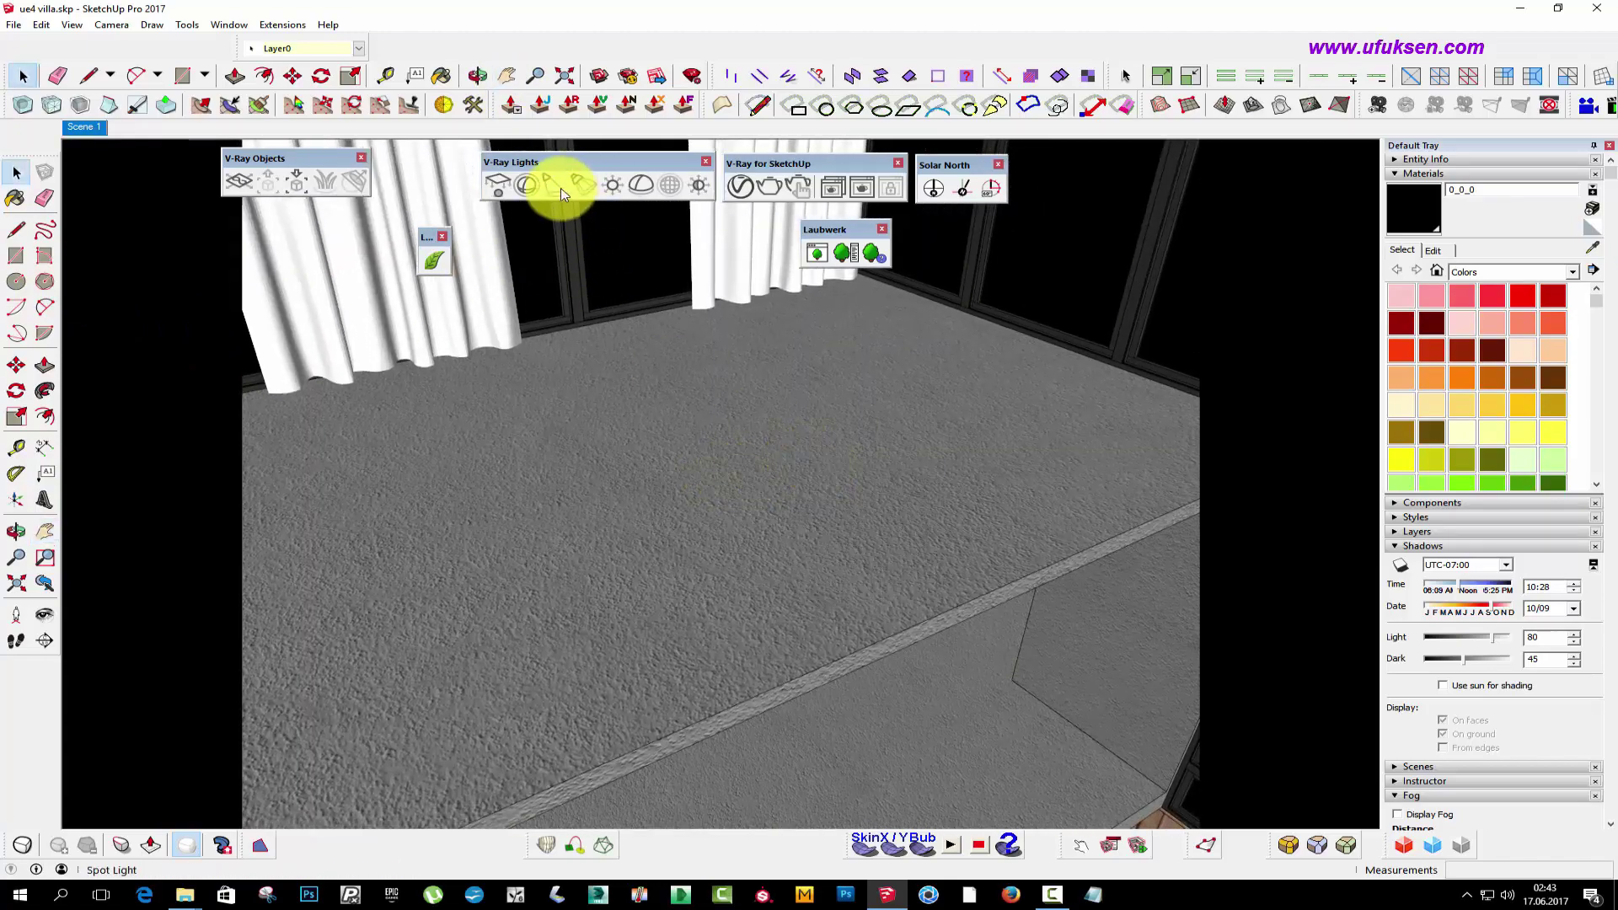
left_click(640, 183)
- Place a small-radius sphere light on the carpet and lift it off the floor
left_click(775, 461)
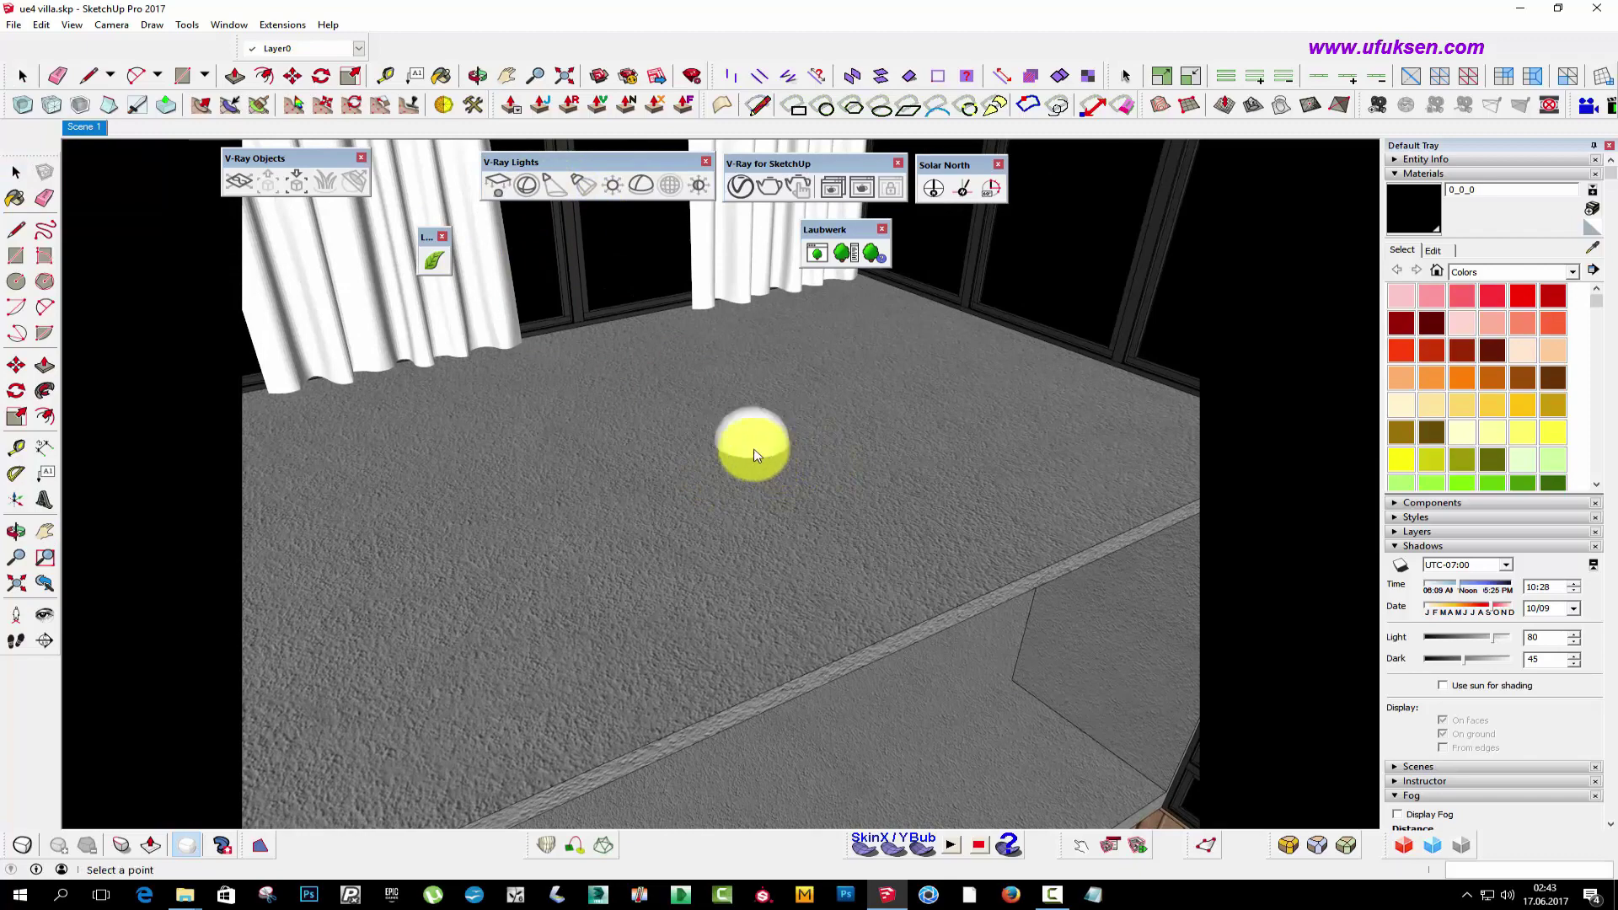
left_click(16, 174)
left_click(735, 430)
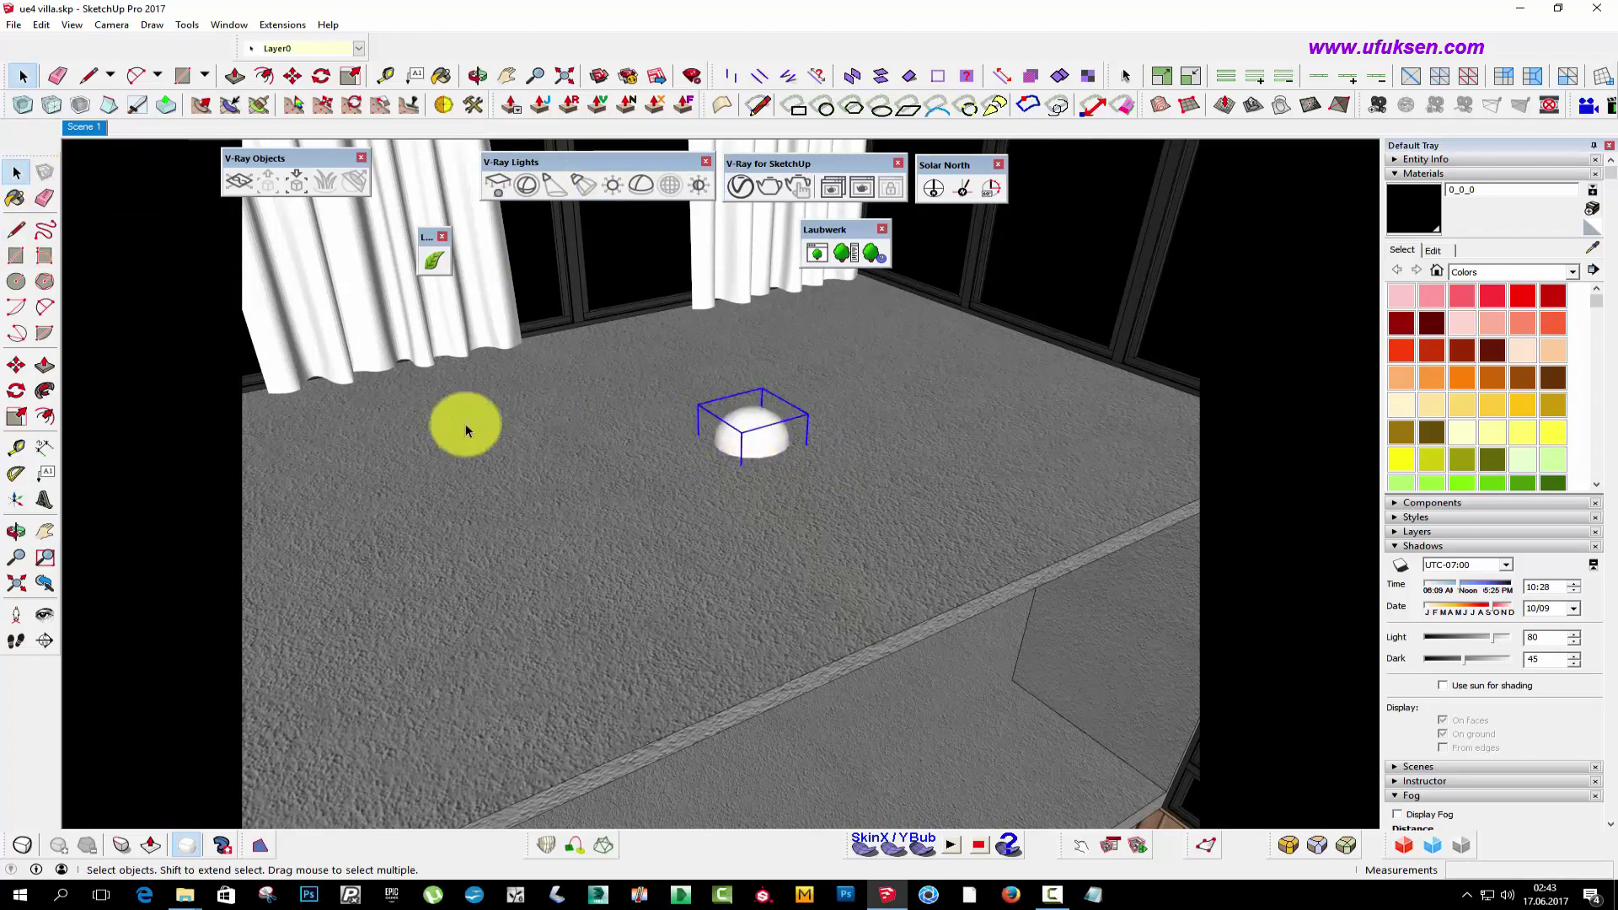
left_click(16, 365)
middle_click_drag(788, 376, 871, 303)
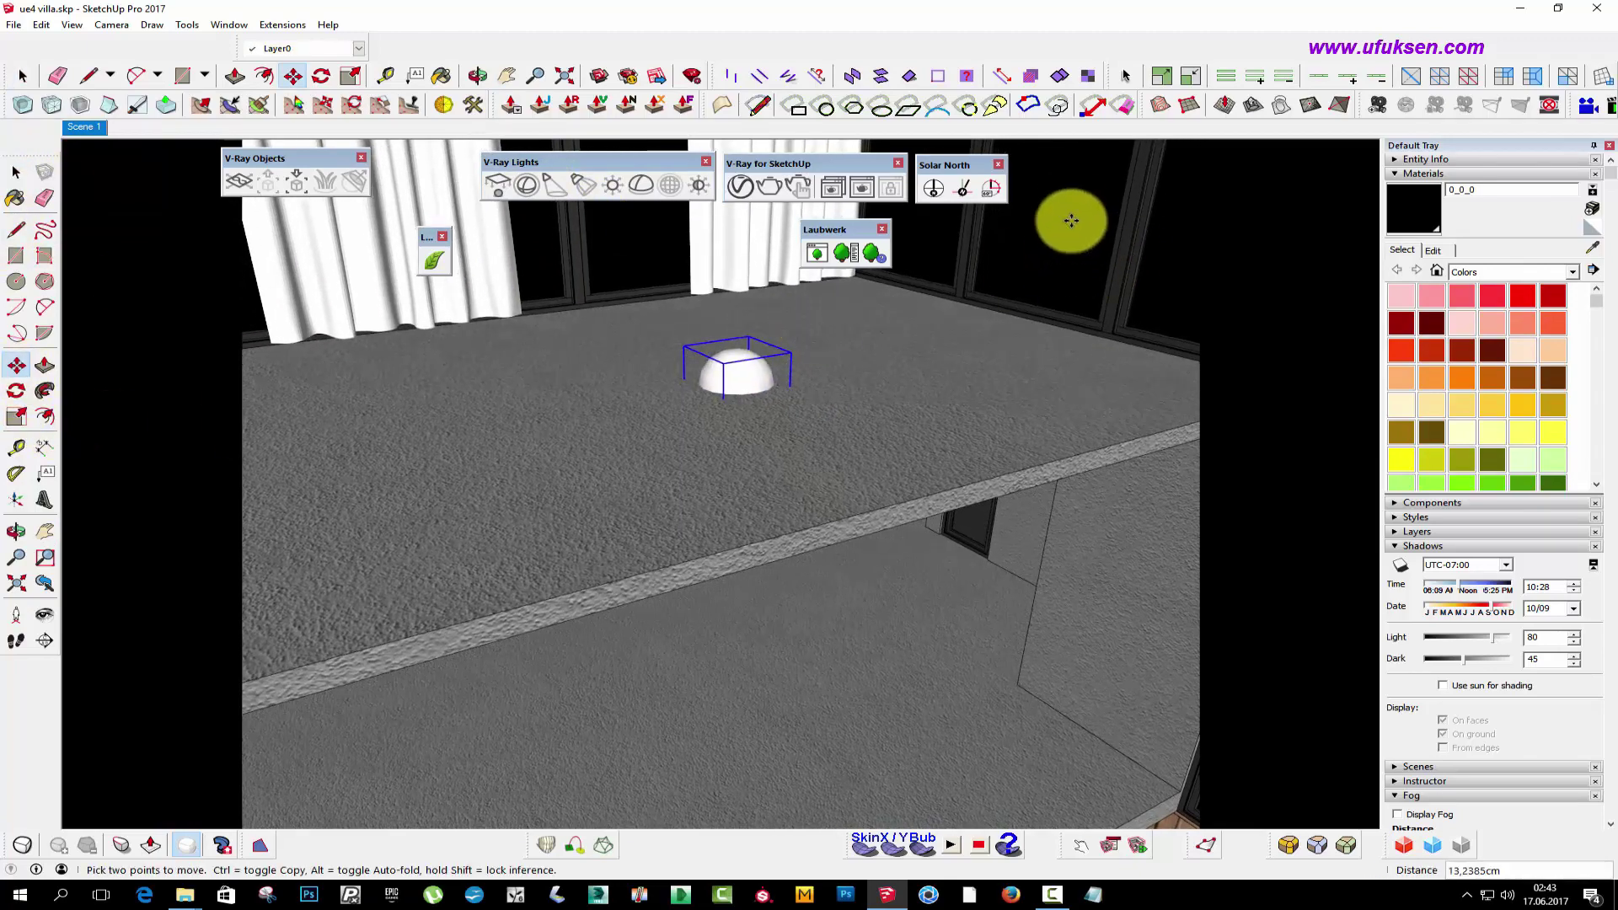
left_click(1068, 221)
- Move the sphere light up to about 77 cm above the carpet
left_click(507, 75)
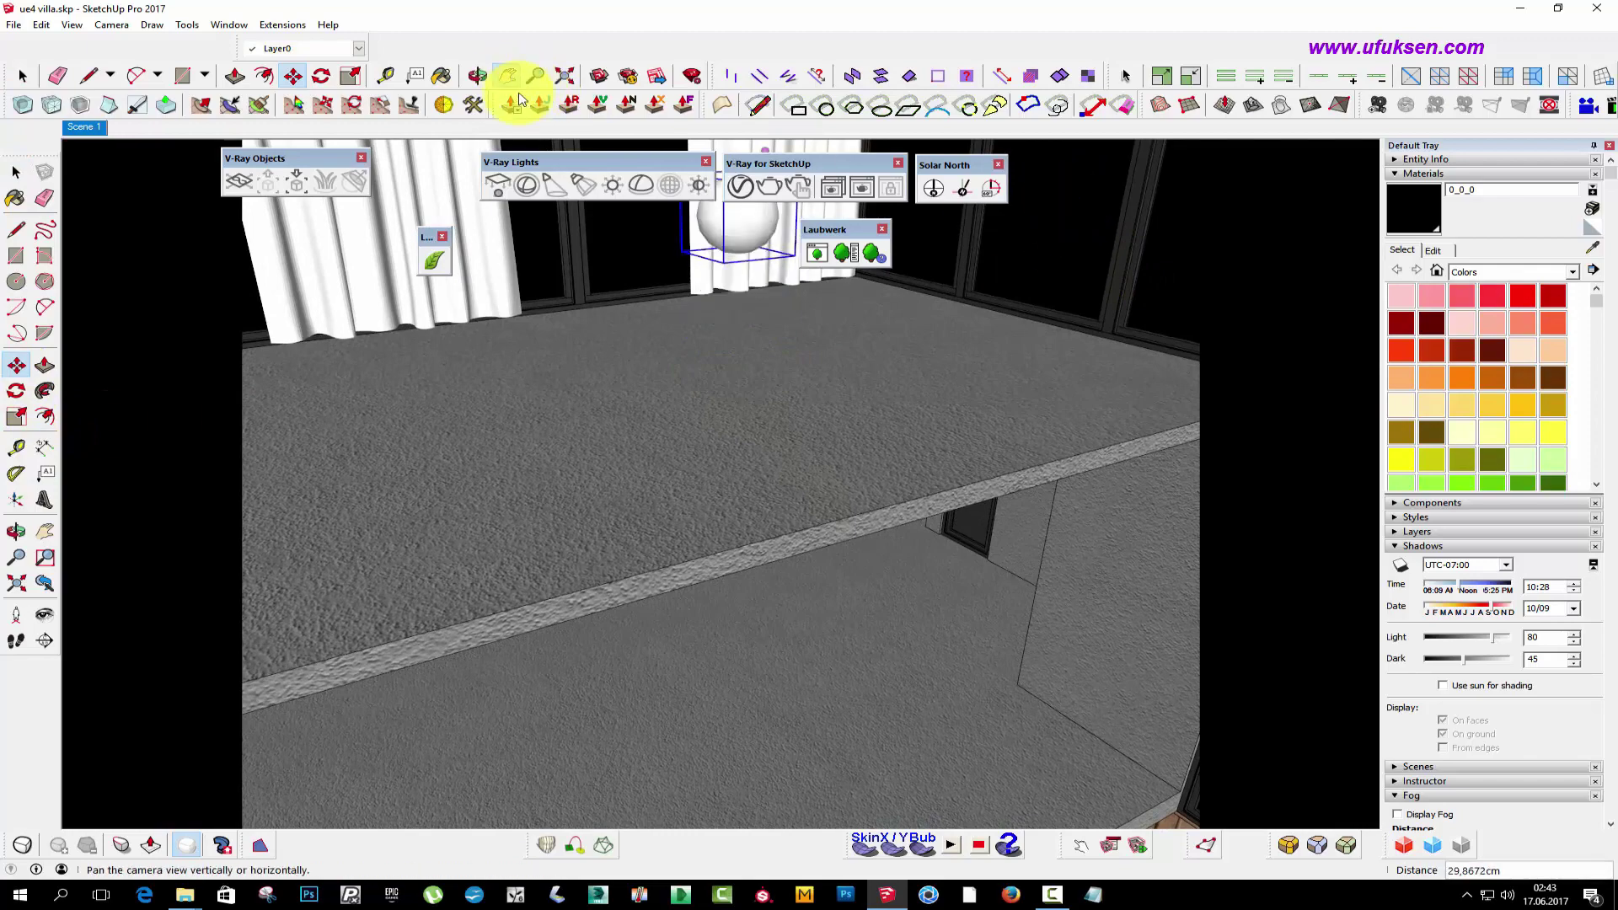
mouse_move(764, 594)
left_mouse_down()
mouse_move(515, 531)
mouse_move(944, 524)
left_mouse_up()
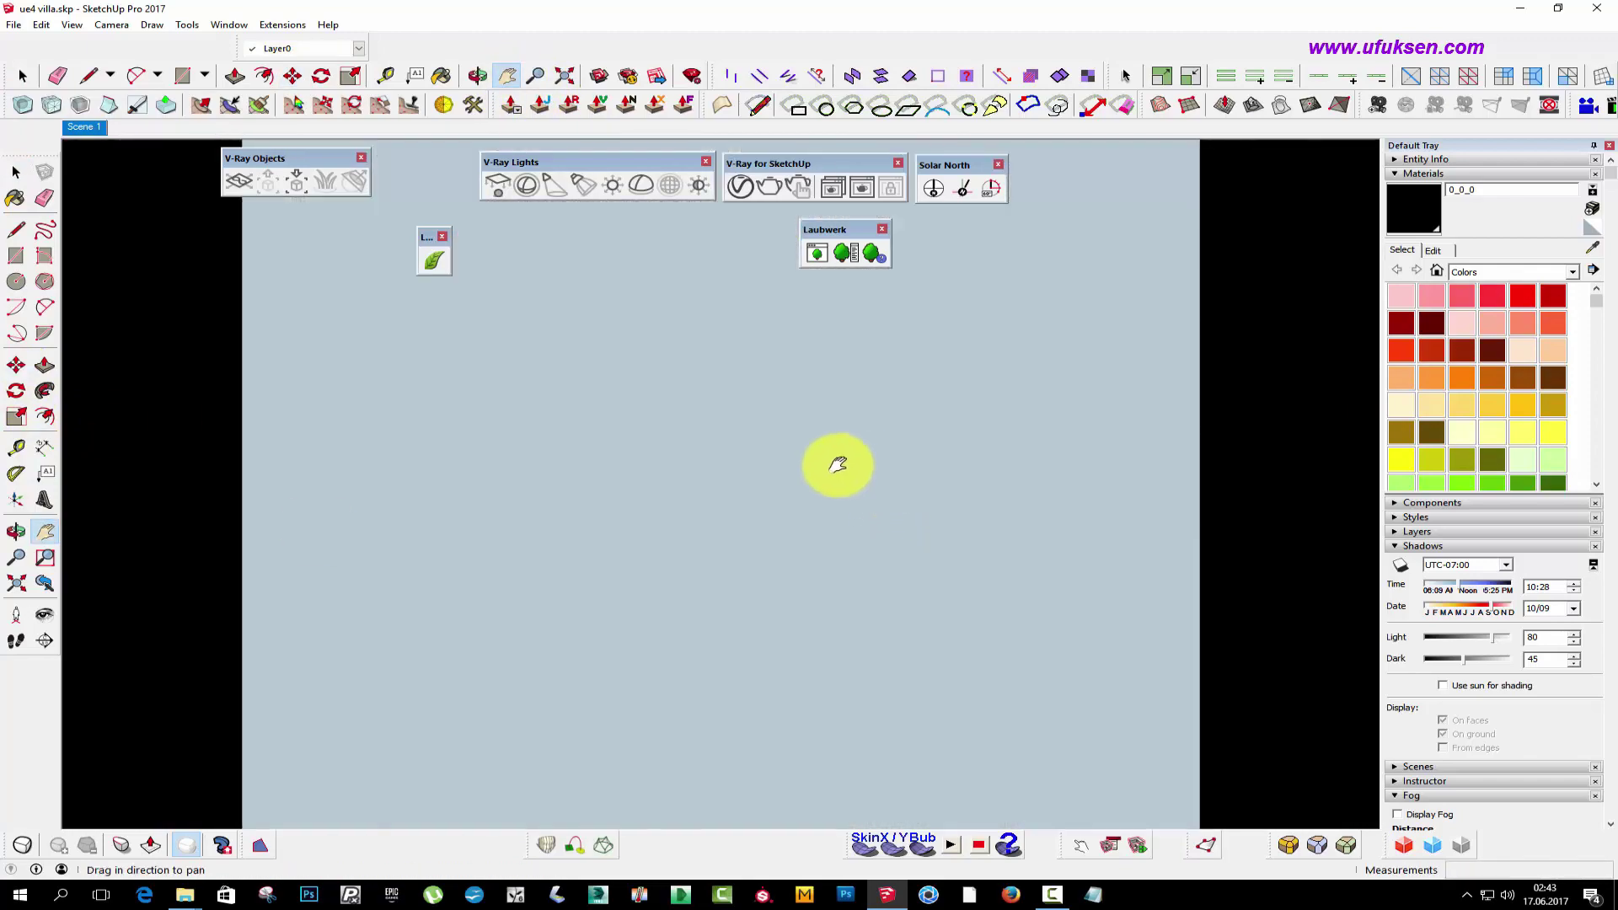
left_click(44, 583)
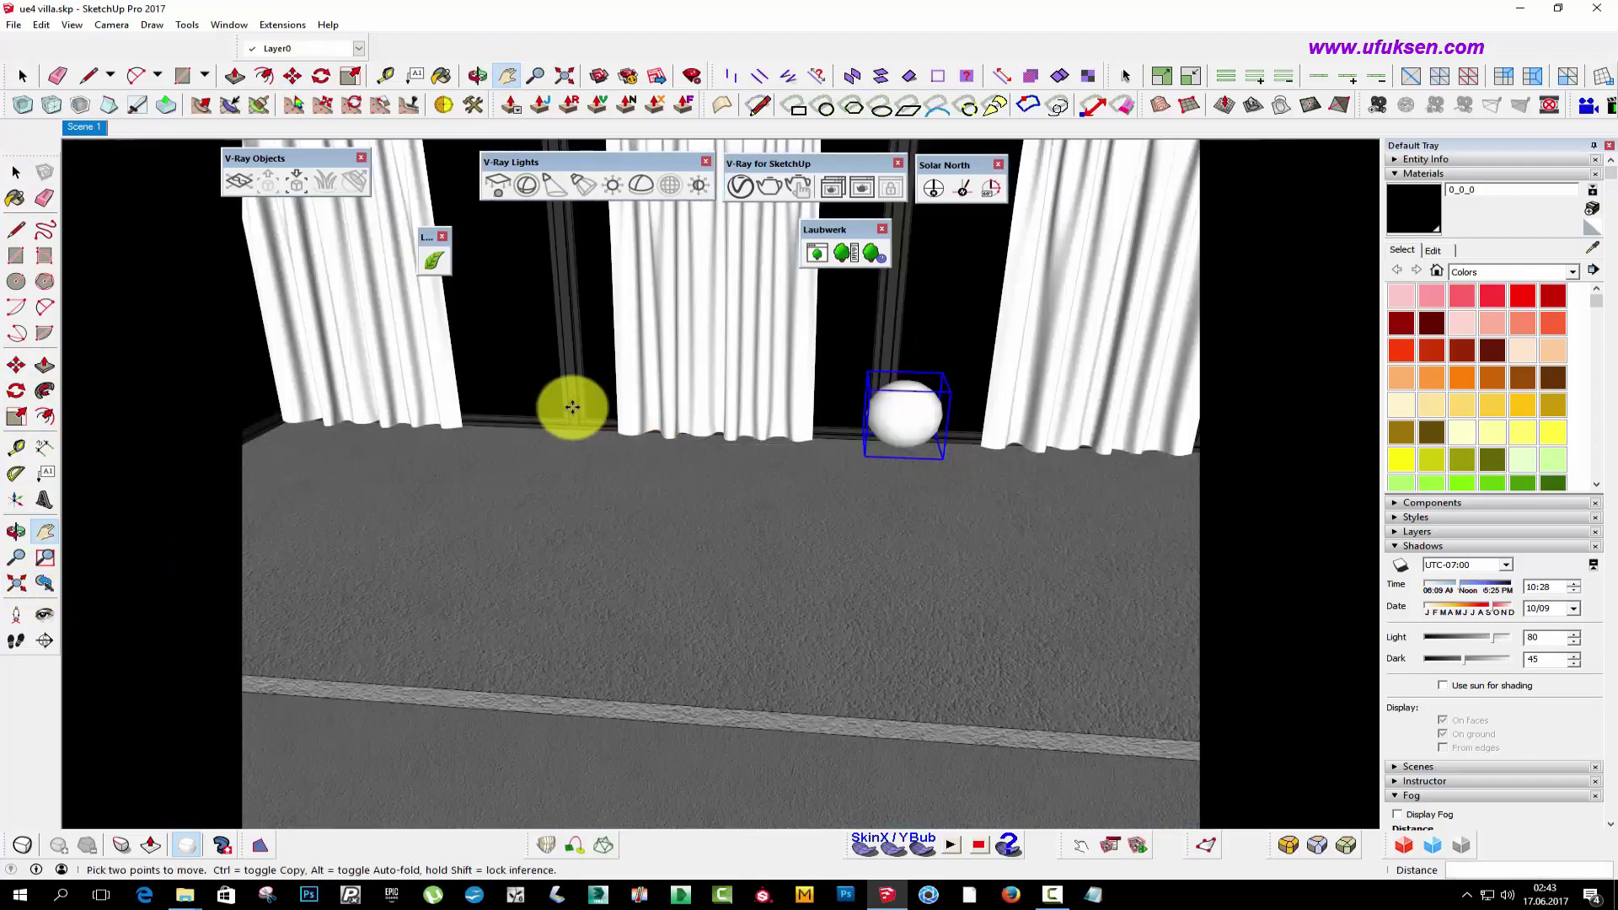
key("m")
left_click(567, 343)
left_click(571, 304)
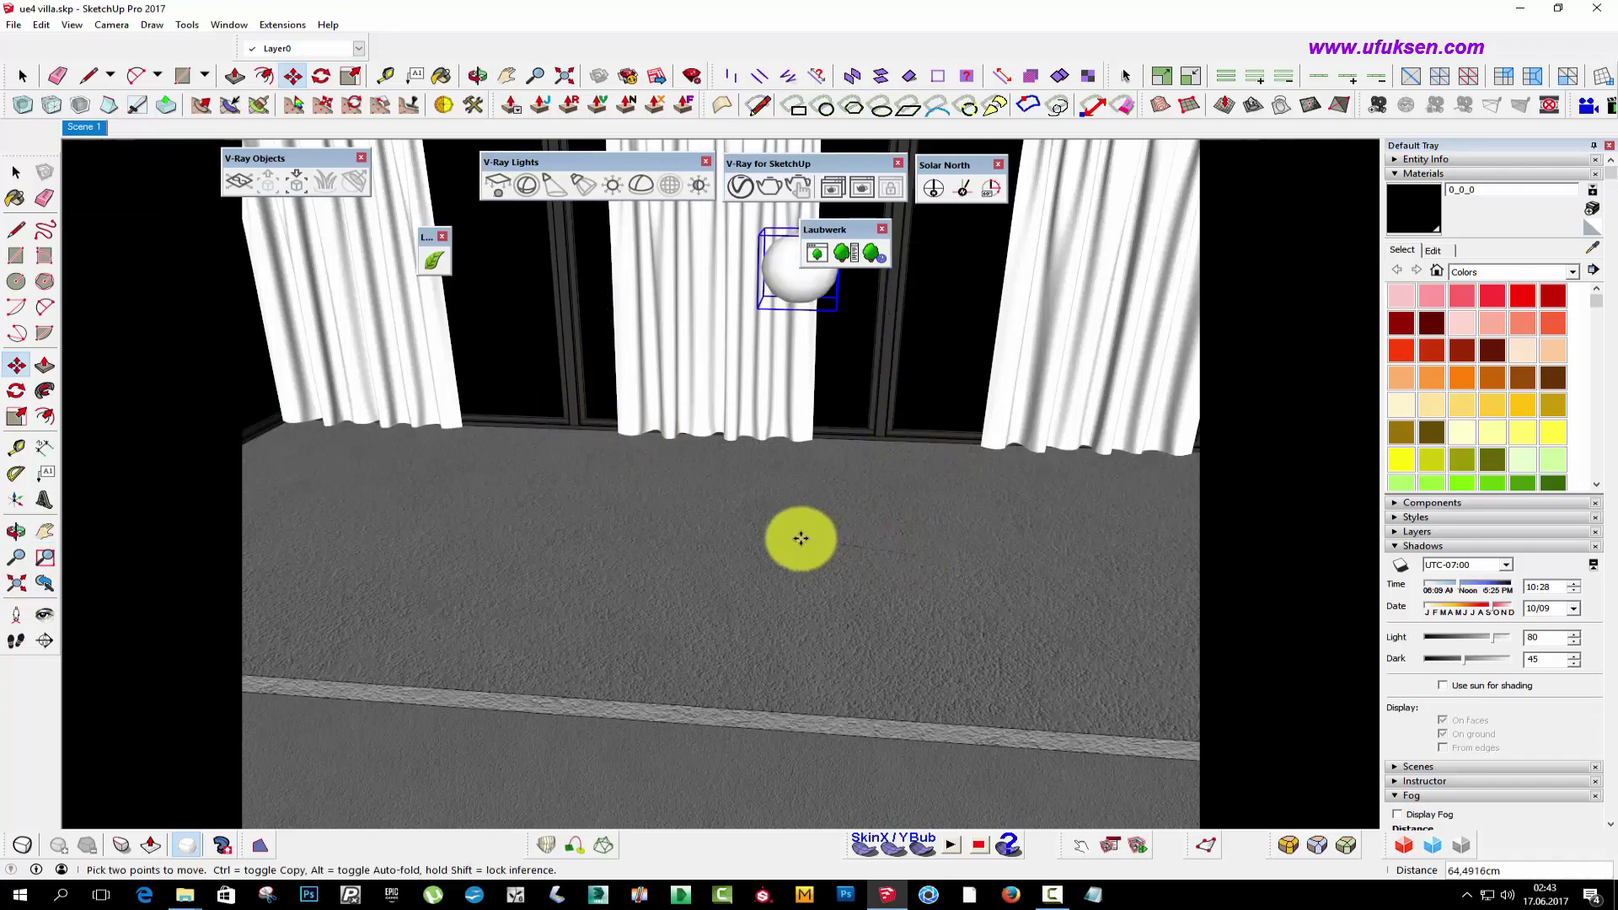
mouse_move(798, 621)
middle_mouse_down()
mouse_move(723, 437)
mouse_move(739, 381)
mouse_move(654, 452)
mouse_move(733, 440)
middle_mouse_up()
- Place a Ctrl-copy of the sphere light elsewhere in the room
left_click(758, 448)
key("ctrl")
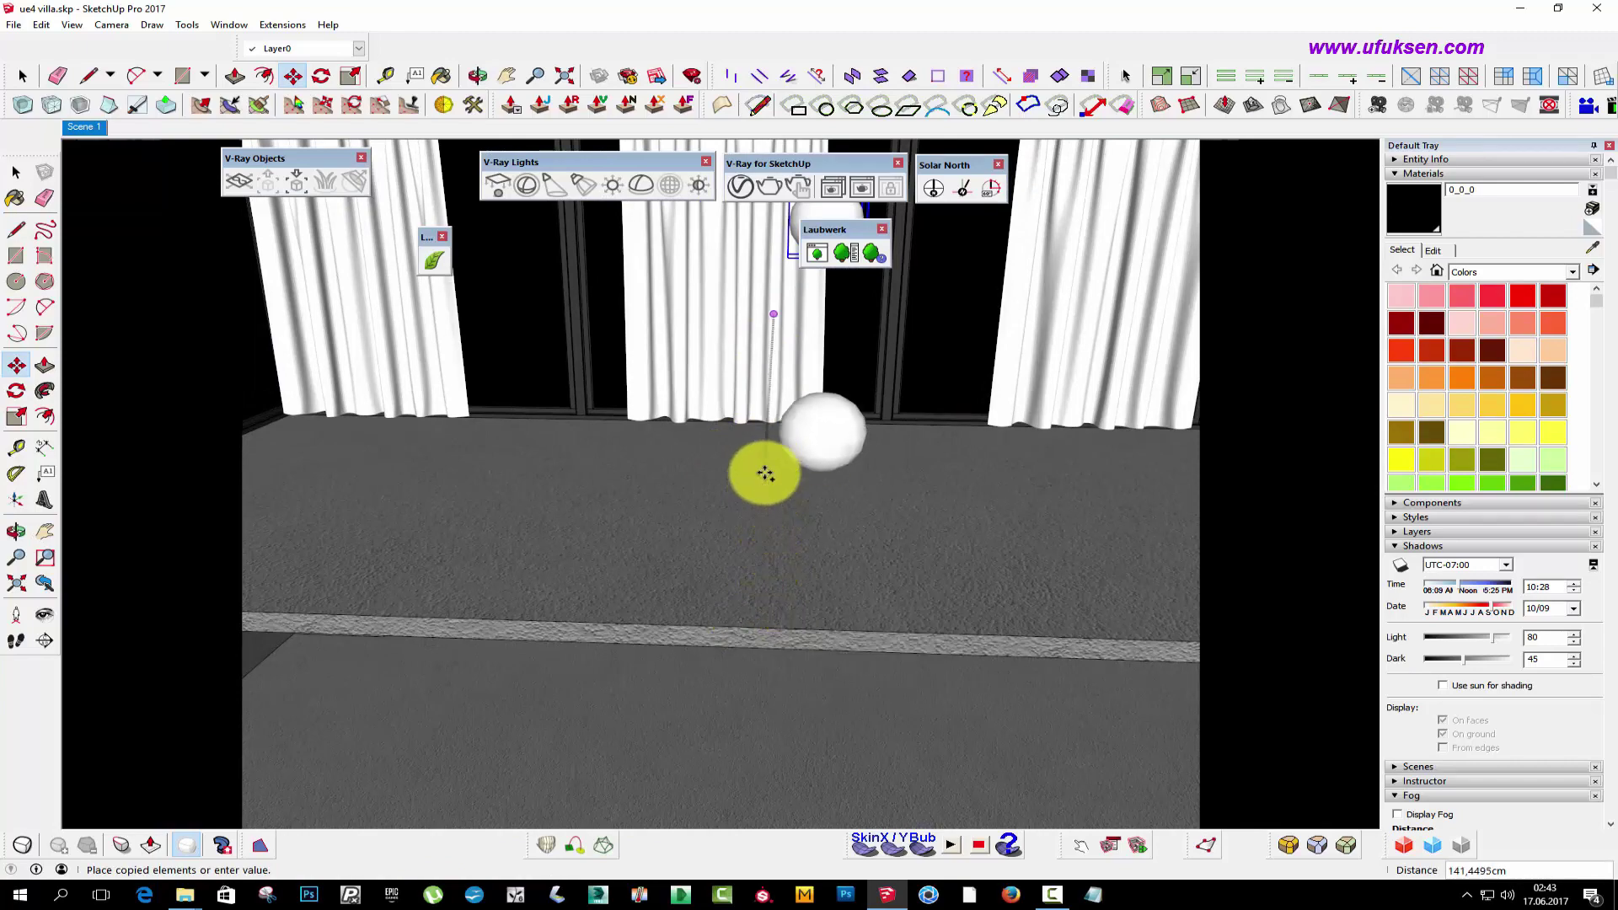
mouse_move(770, 455)
middle_mouse_down()
mouse_move(789, 324)
mouse_move(643, 401)
mouse_move(596, 387)
mouse_move(580, 408)
mouse_move(578, 379)
mouse_move(613, 564)
mouse_move(650, 318)
mouse_move(675, 372)
middle_mouse_up()
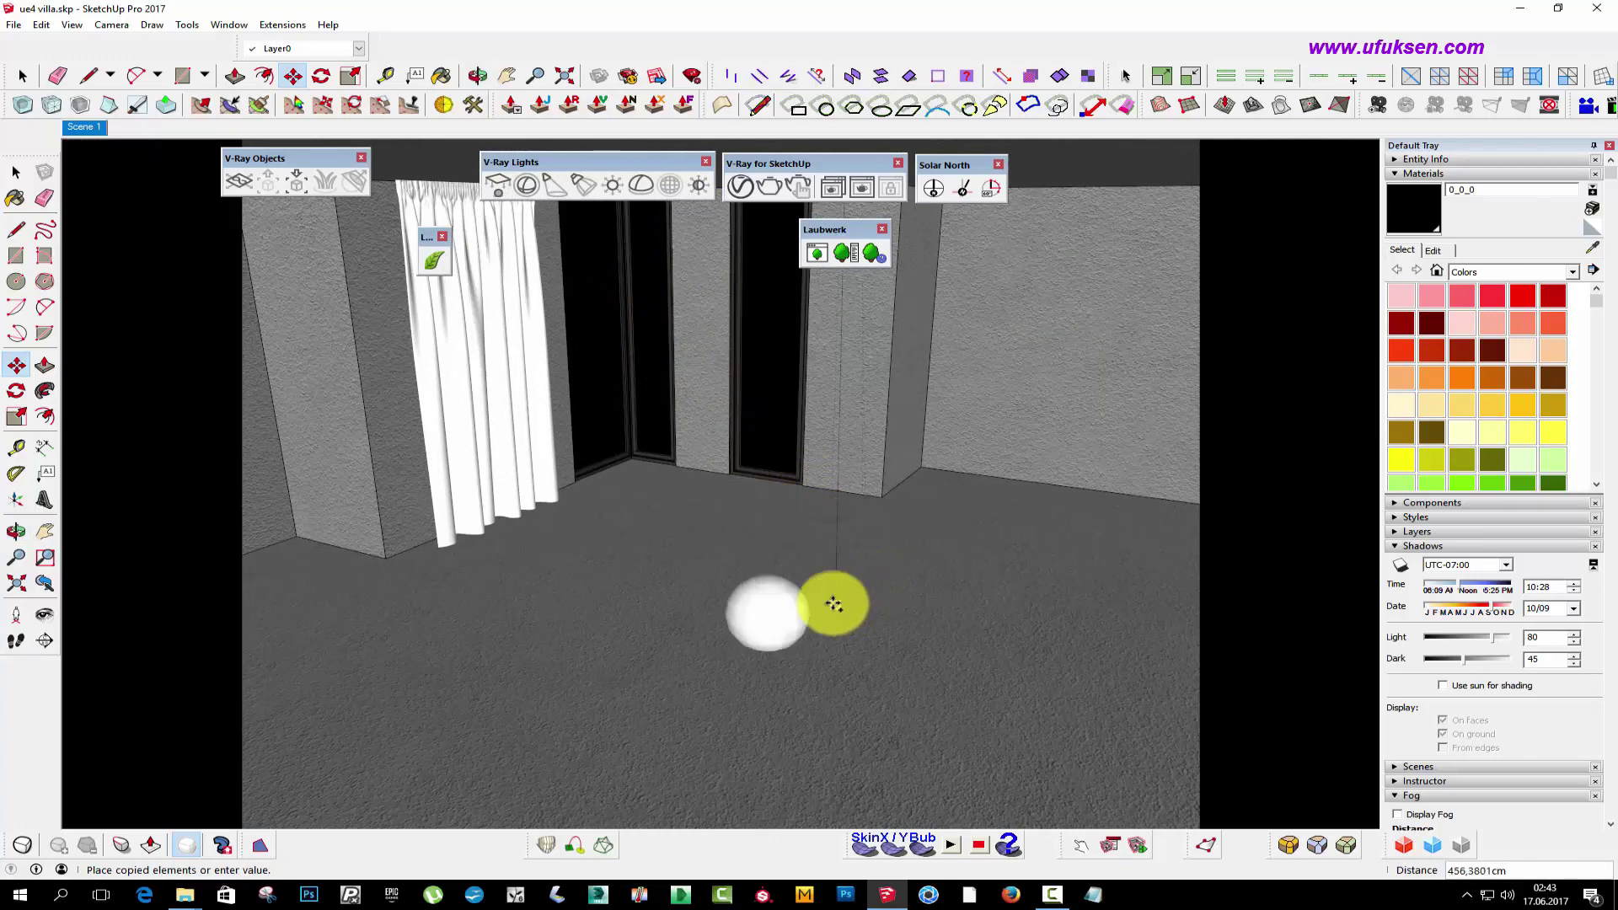
left_click(856, 515)
mouse_move(856, 515)
middle_mouse_down()
mouse_move(865, 556)
mouse_move(1110, 534)
mouse_move(1174, 256)
mouse_move(757, 109)
middle_mouse_up()
- Pan and tilt the view across the floor and curtains to check the lights
left_click(507, 76)
mouse_move(567, 542)
left_mouse_down()
mouse_move(838, 534)
mouse_move(764, 521)
mouse_move(705, 564)
mouse_move(823, 466)
mouse_move(733, 484)
mouse_move(935, 664)
left_mouse_up()
scroll(758, 679, "down", 5)
left_click_drag(758, 679, 758, 650)
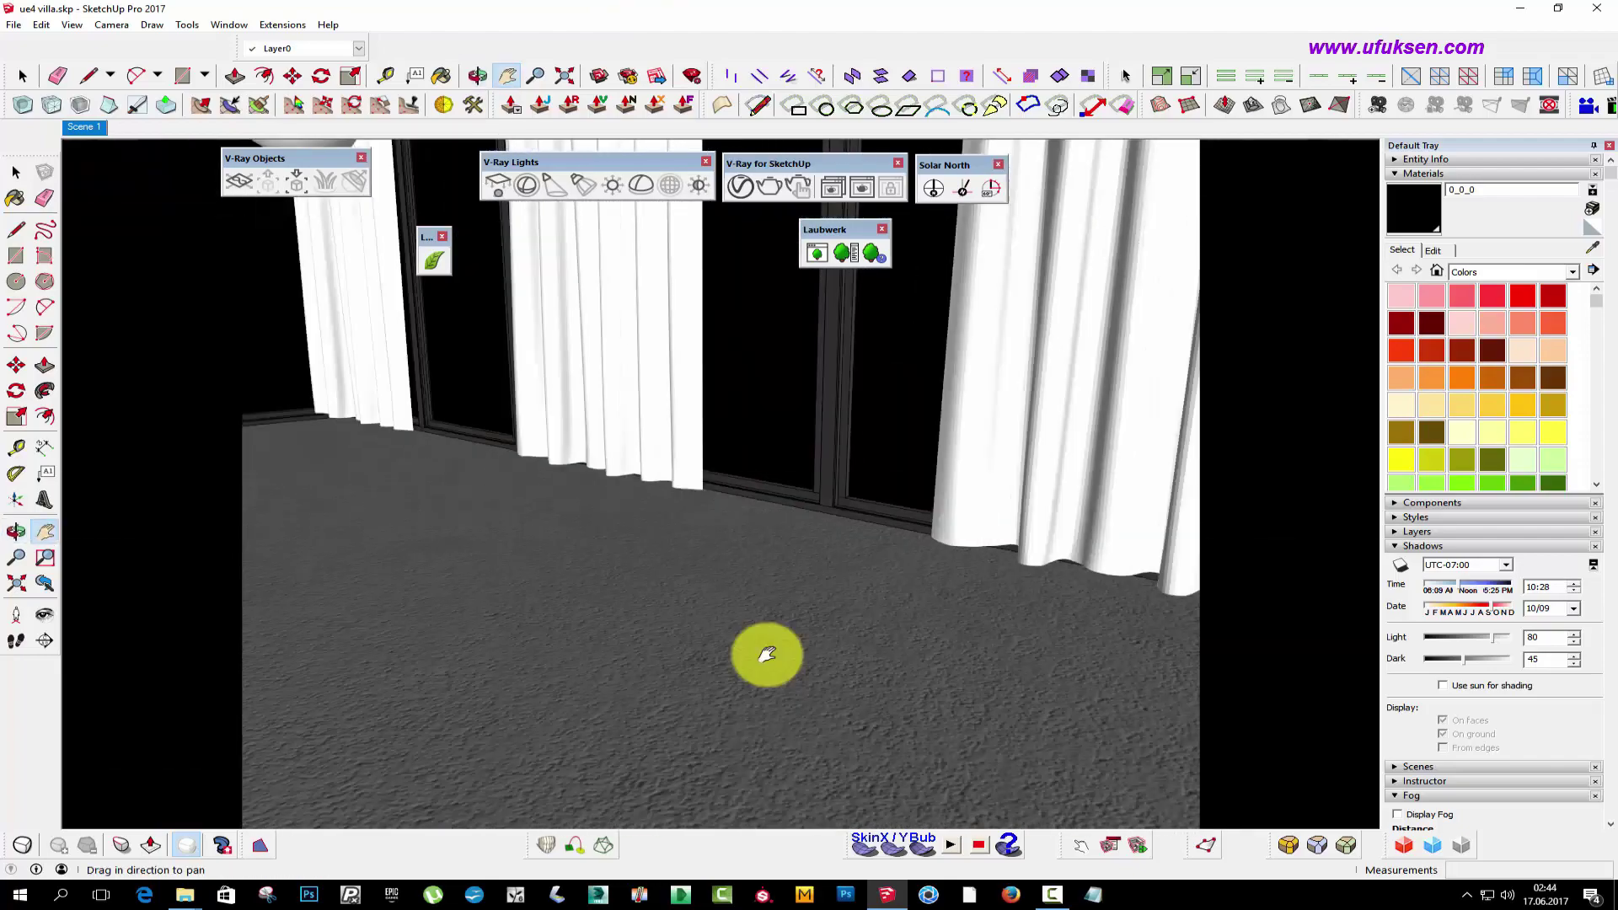
middle_click_drag(758, 649, 462, 603)
left_click_drag(463, 603, 833, 485)
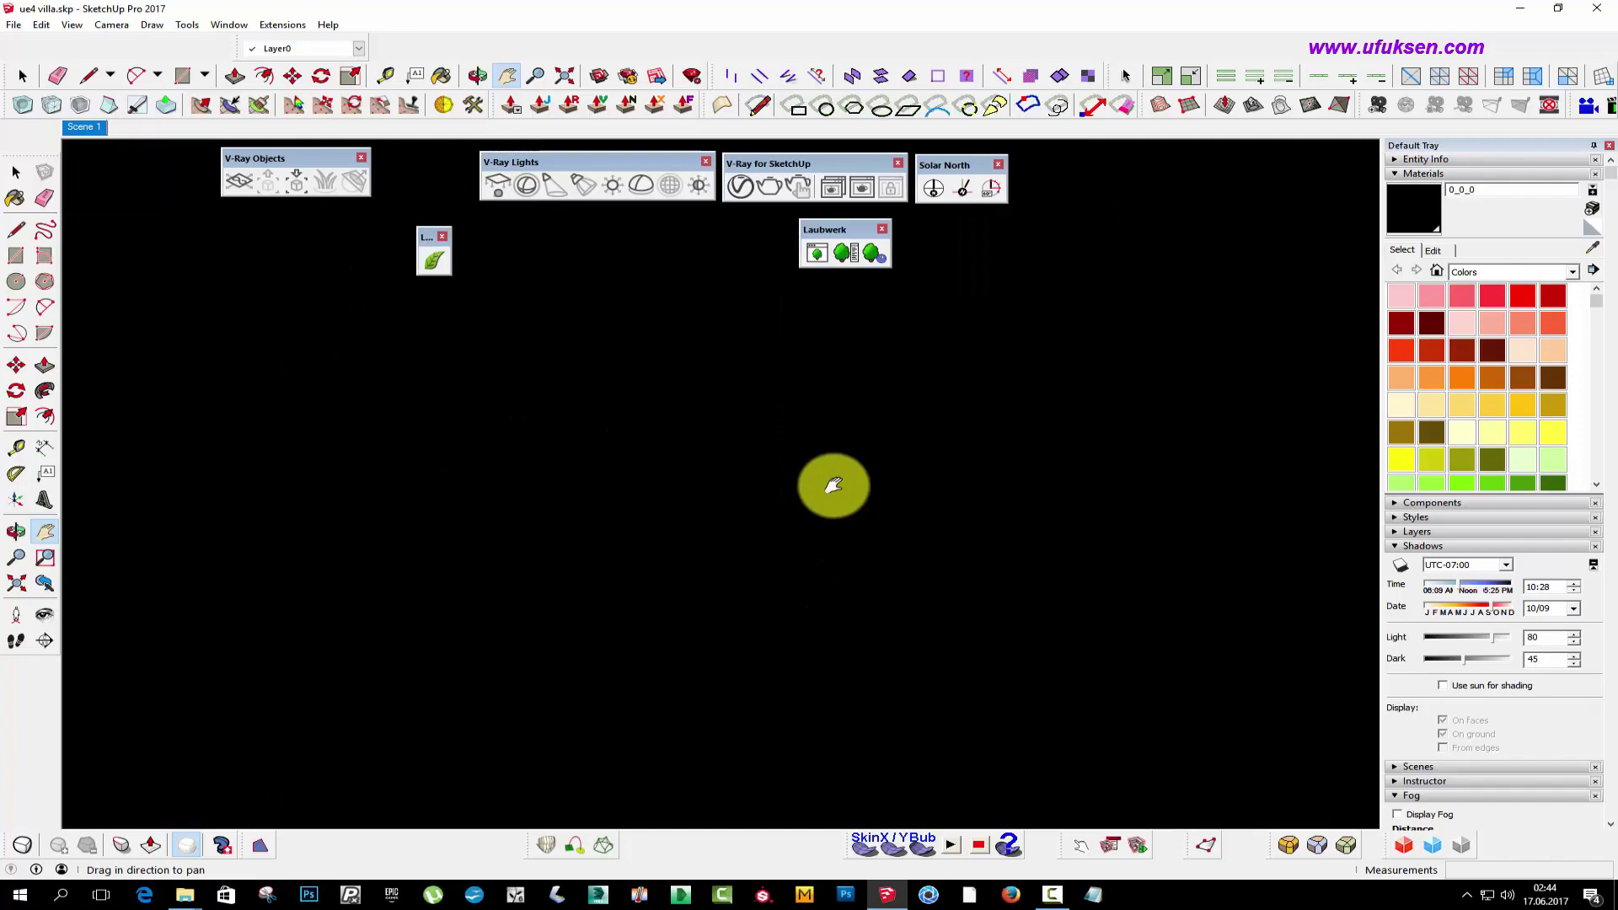
- Turn and pan the camera toward the windows, curtains and floor band
left_click(44, 583)
left_click(45, 614)
mouse_move(908, 543)
left_mouse_down()
mouse_move(1029, 217)
mouse_move(841, 289)
mouse_move(993, 224)
mouse_move(1285, 669)
mouse_move(1235, 813)
mouse_move(1022, 686)
mouse_move(964, 830)
mouse_move(699, 796)
mouse_move(640, 534)
mouse_move(758, 635)
mouse_move(696, 596)
mouse_move(871, 570)
mouse_move(1101, 426)
mouse_move(1058, 371)
mouse_move(1149, 108)
mouse_move(922, 528)
mouse_move(837, 459)
left_mouse_up()
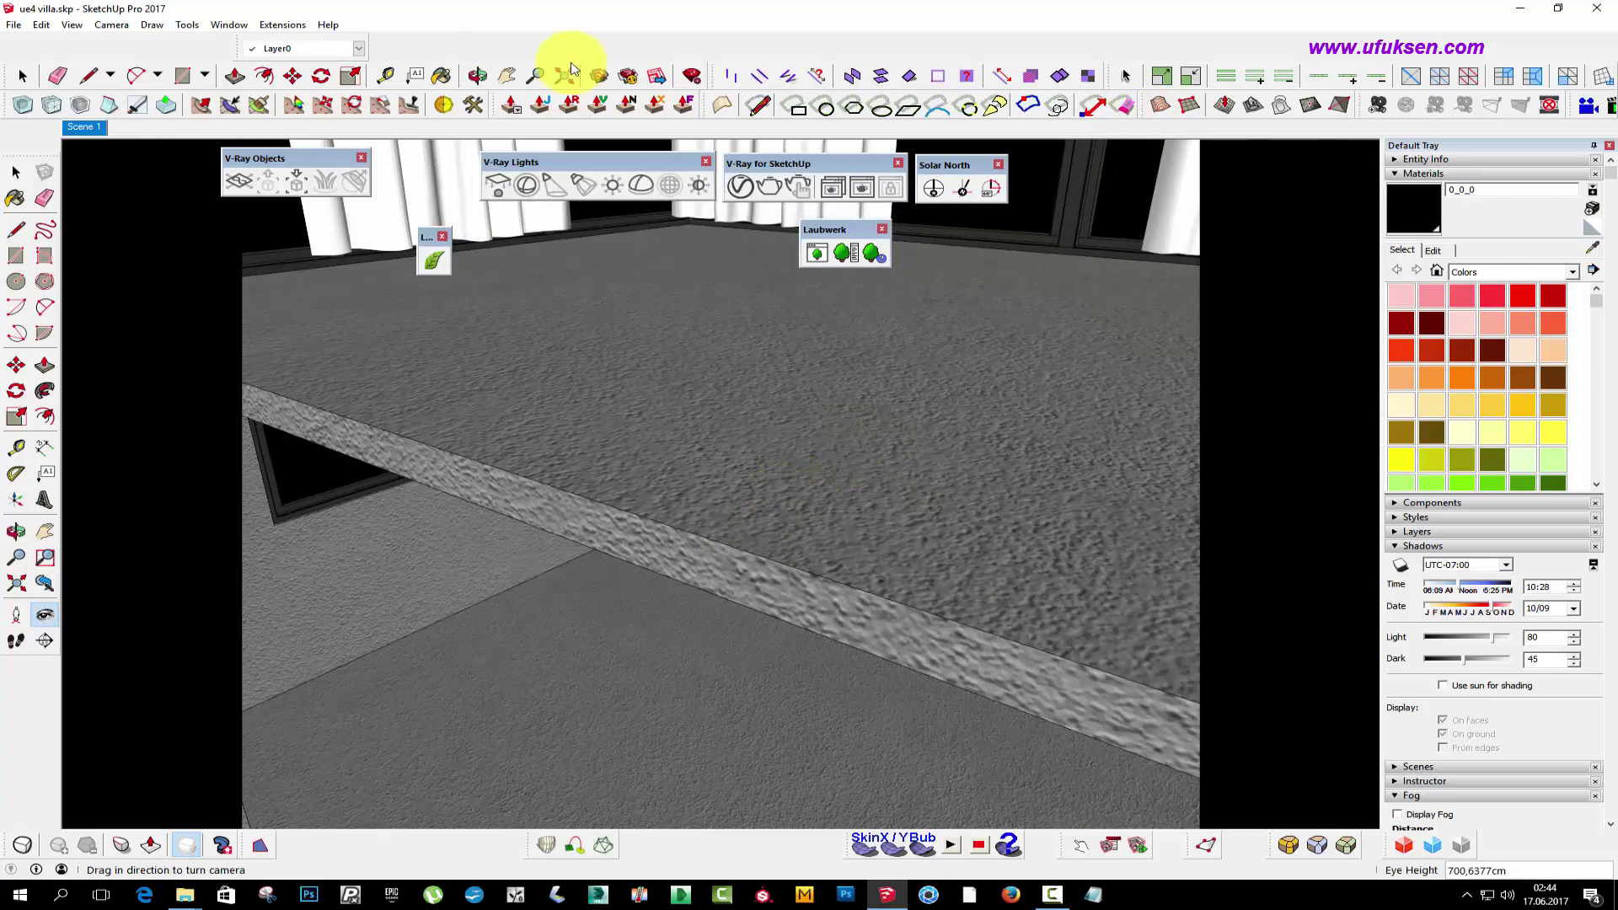
left_click(507, 75)
left_click_drag(798, 360, 751, 325)
mouse_move(751, 325)
middle_mouse_down()
mouse_move(932, 523)
mouse_move(823, 553)
middle_mouse_up()
left_click_drag(823, 553, 809, 439)
mouse_move(809, 439)
middle_mouse_down()
mouse_move(824, 523)
mouse_move(903, 506)
mouse_move(947, 441)
mouse_move(878, 553)
middle_mouse_up()
- Copy a sphere light to a new spot in the curtained room
key("m")
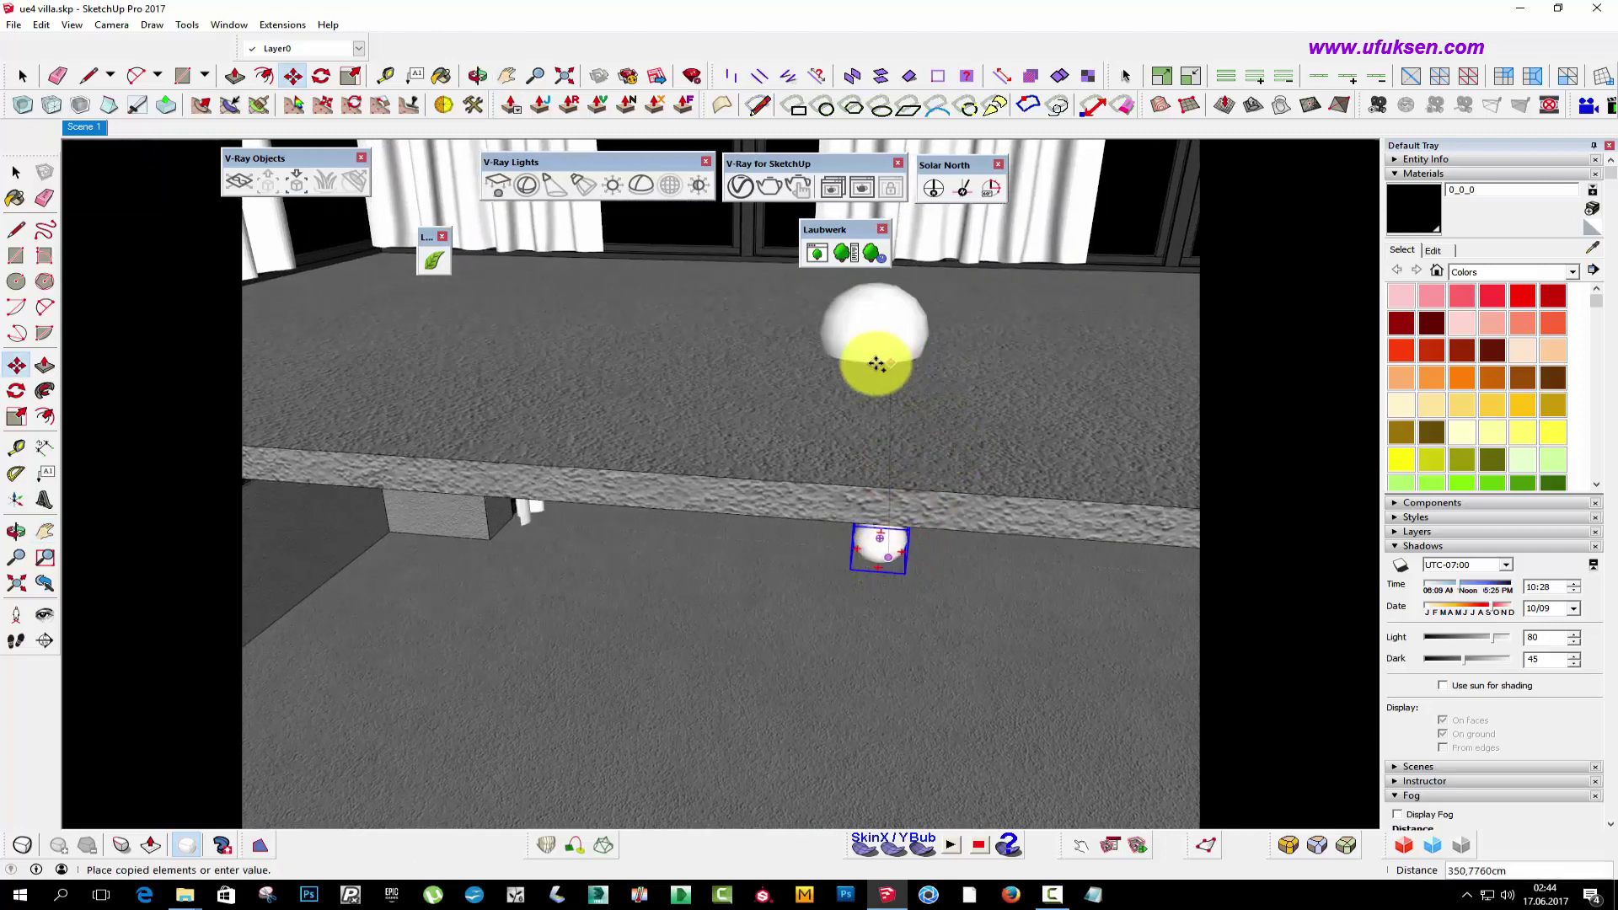
left_click(835, 348)
key("h")
left_click_drag(711, 426, 675, 542)
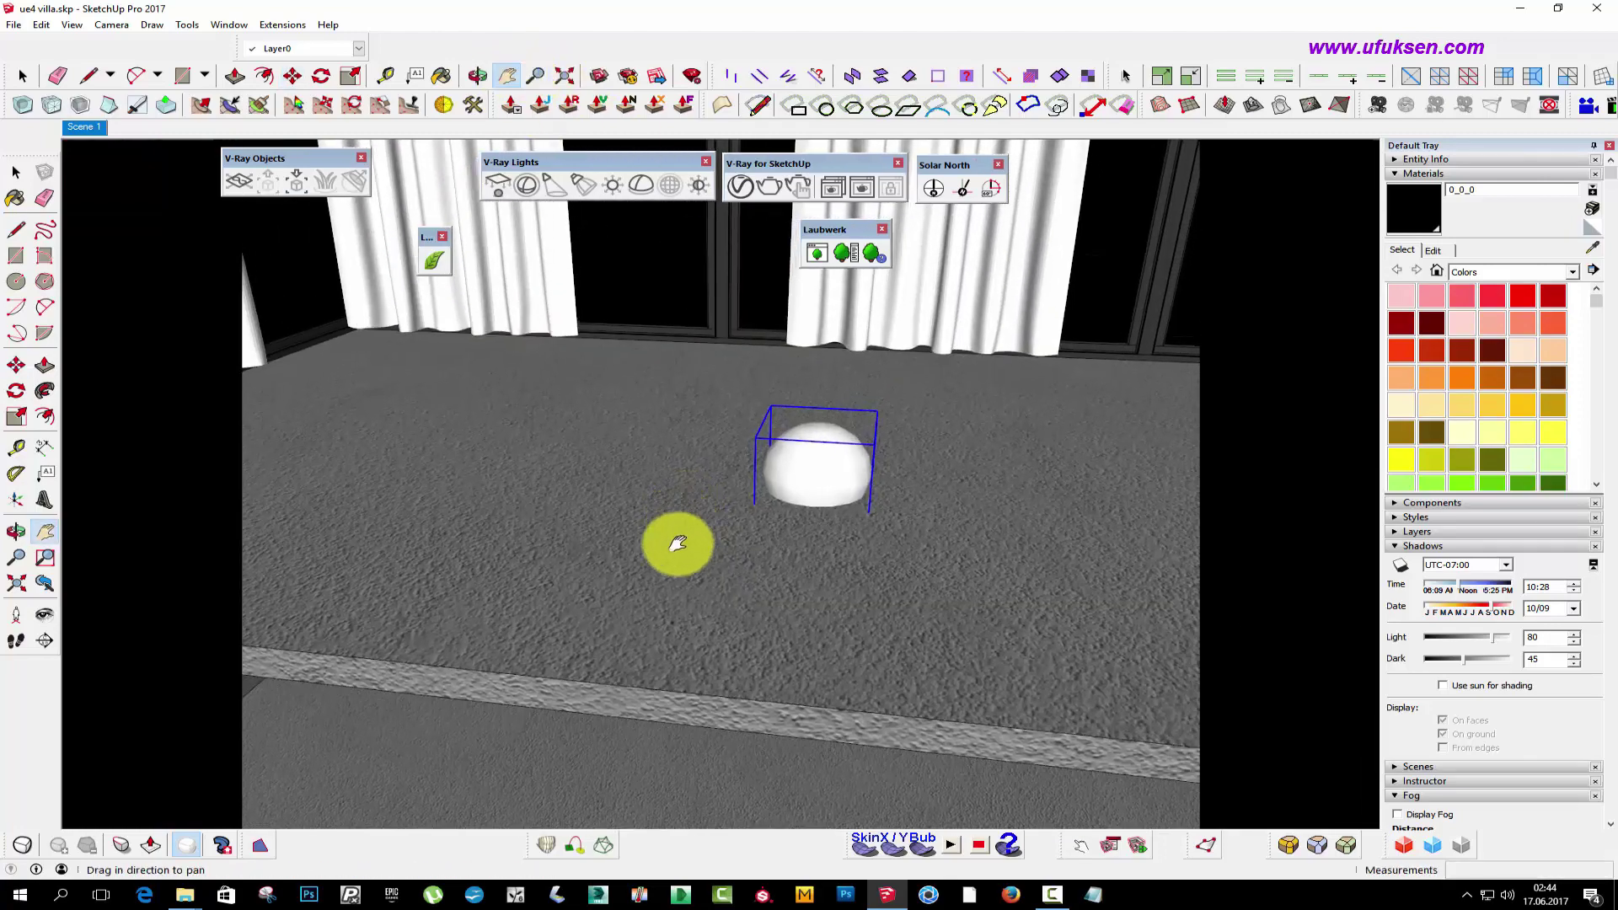
- Lift the sphere light higher, then return to the Scene 1 exterior view
right_click(737, 297)
left_click(757, 304)
left_click(708, 311)
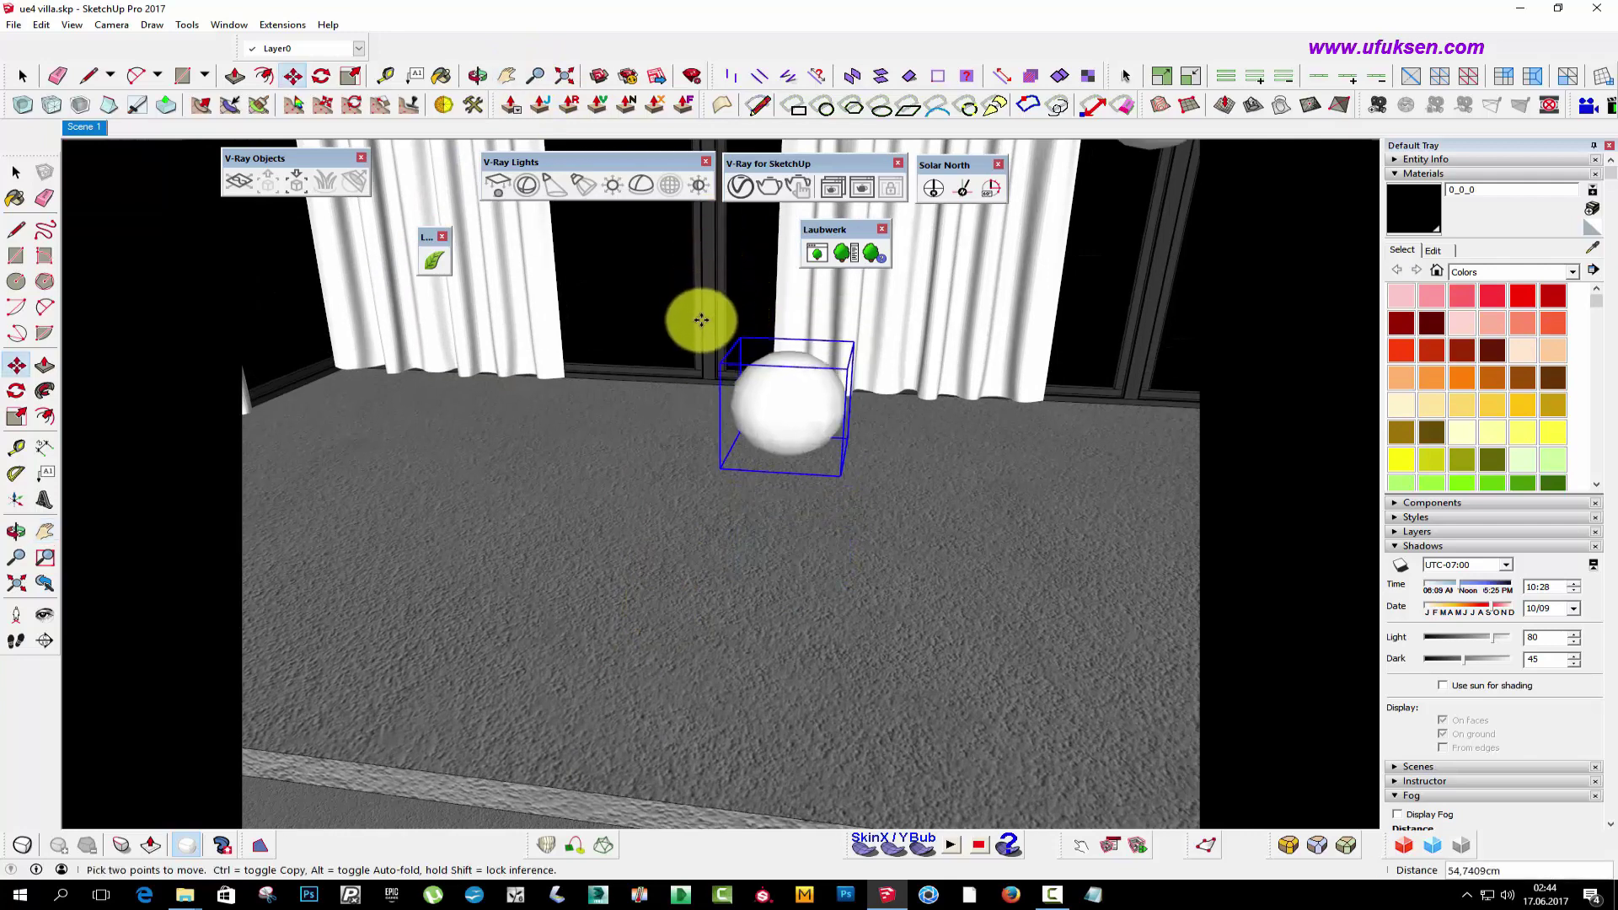
left_click(648, 253)
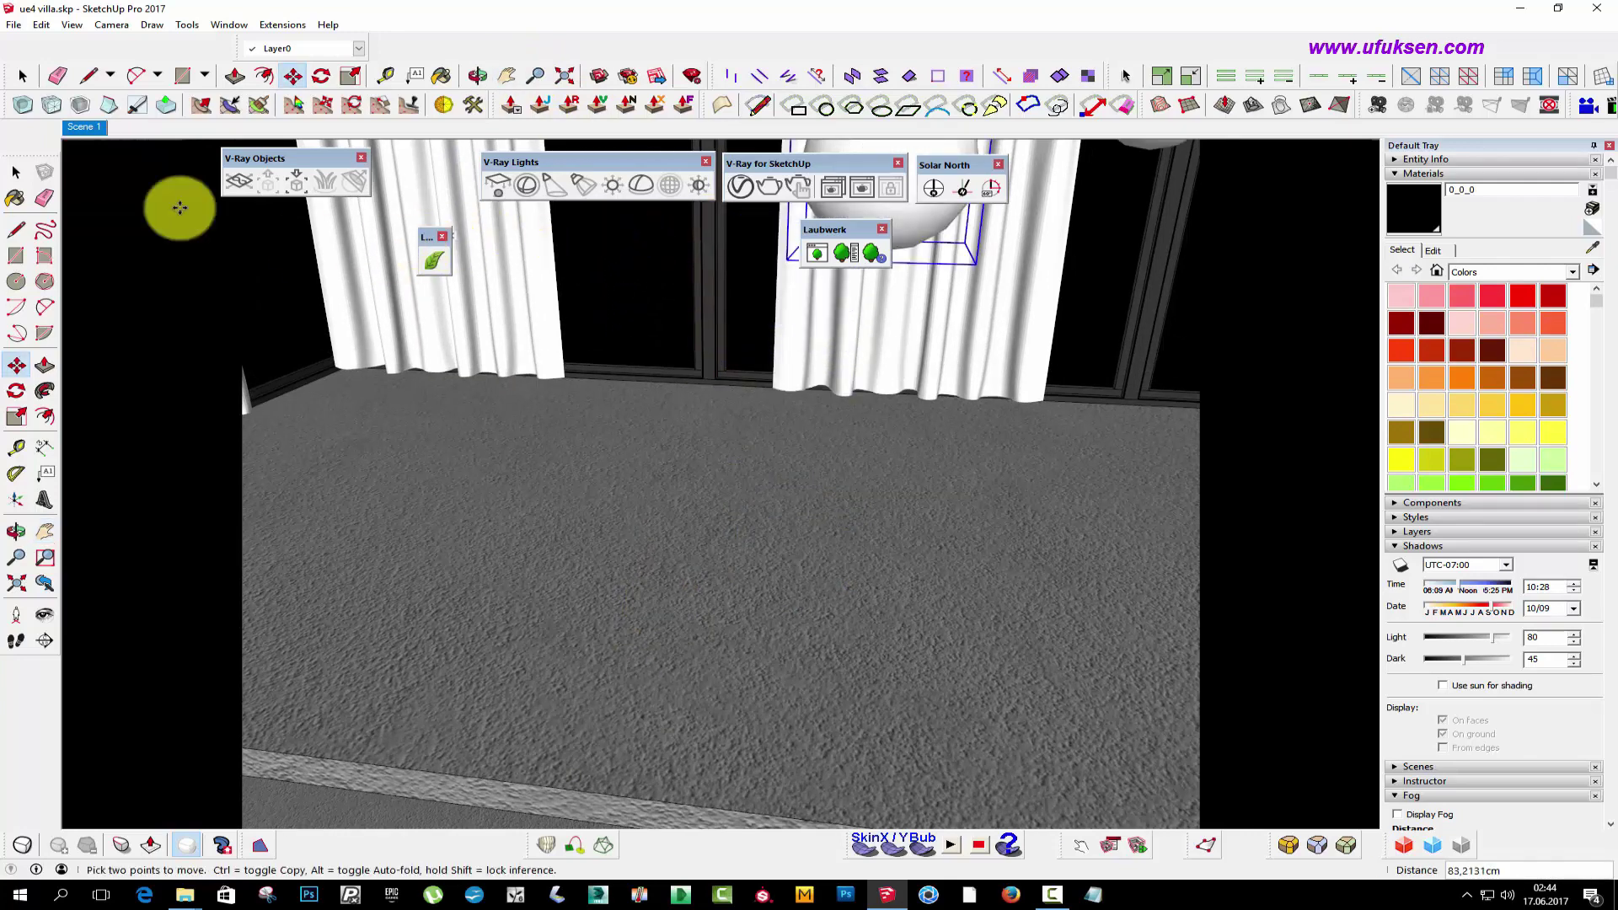
left_click(22, 177)
left_click(74, 131)
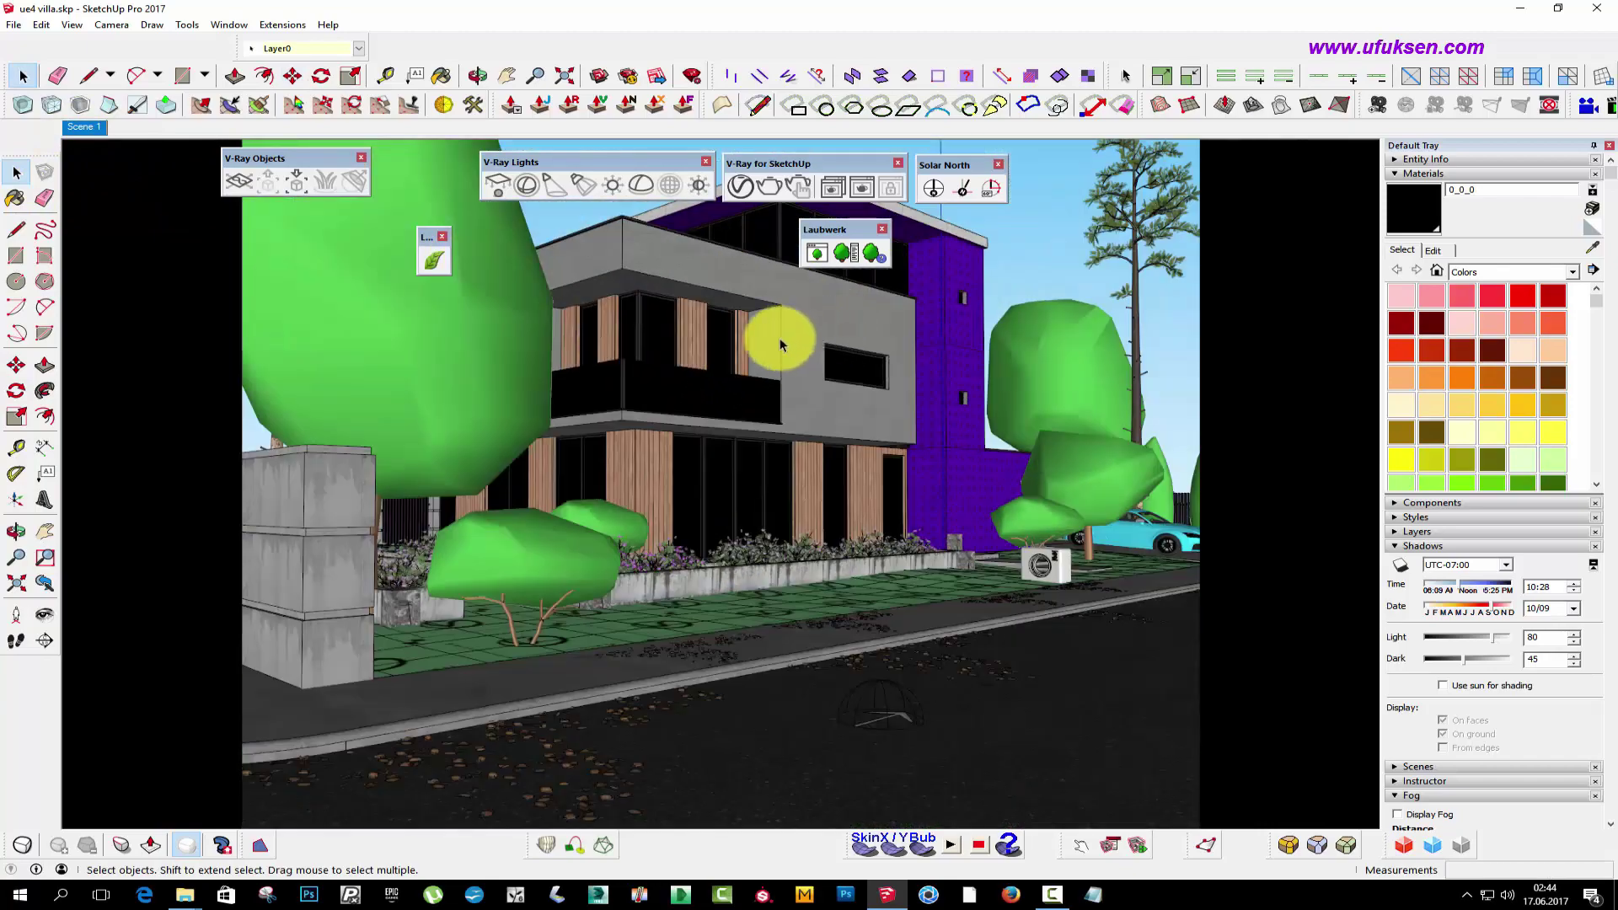
- Zoom and orbit down to the sphere lights on the interior floor
scroll(780, 344, "up", 3)
scroll(752, 325, "up", 3)
scroll(698, 396, "up", 3)
mouse_move(759, 311)
middle_mouse_down()
mouse_move(428, 351)
mouse_move(217, 306)
mouse_move(566, 362)
mouse_move(495, 405)
mouse_move(867, 492)
mouse_move(816, 404)
mouse_move(727, 421)
mouse_move(823, 462)
mouse_move(851, 455)
middle_mouse_up()
left_click(508, 76)
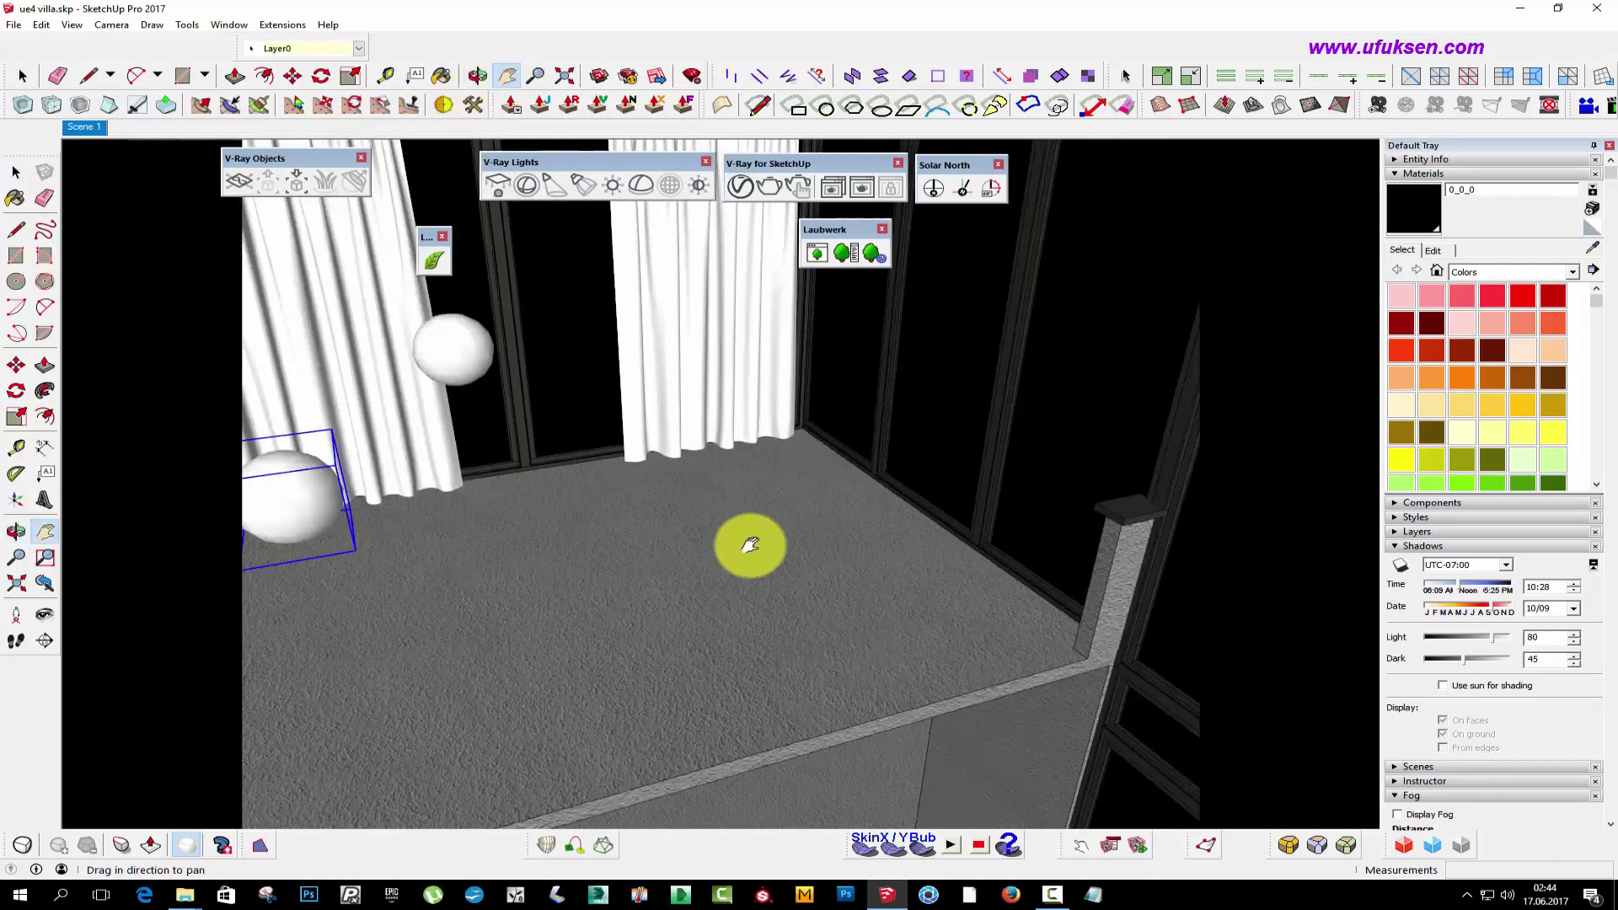
mouse_move(741, 542)
middle_mouse_down()
mouse_move(831, 513)
mouse_move(852, 481)
mouse_move(735, 453)
middle_mouse_up()
key("space")
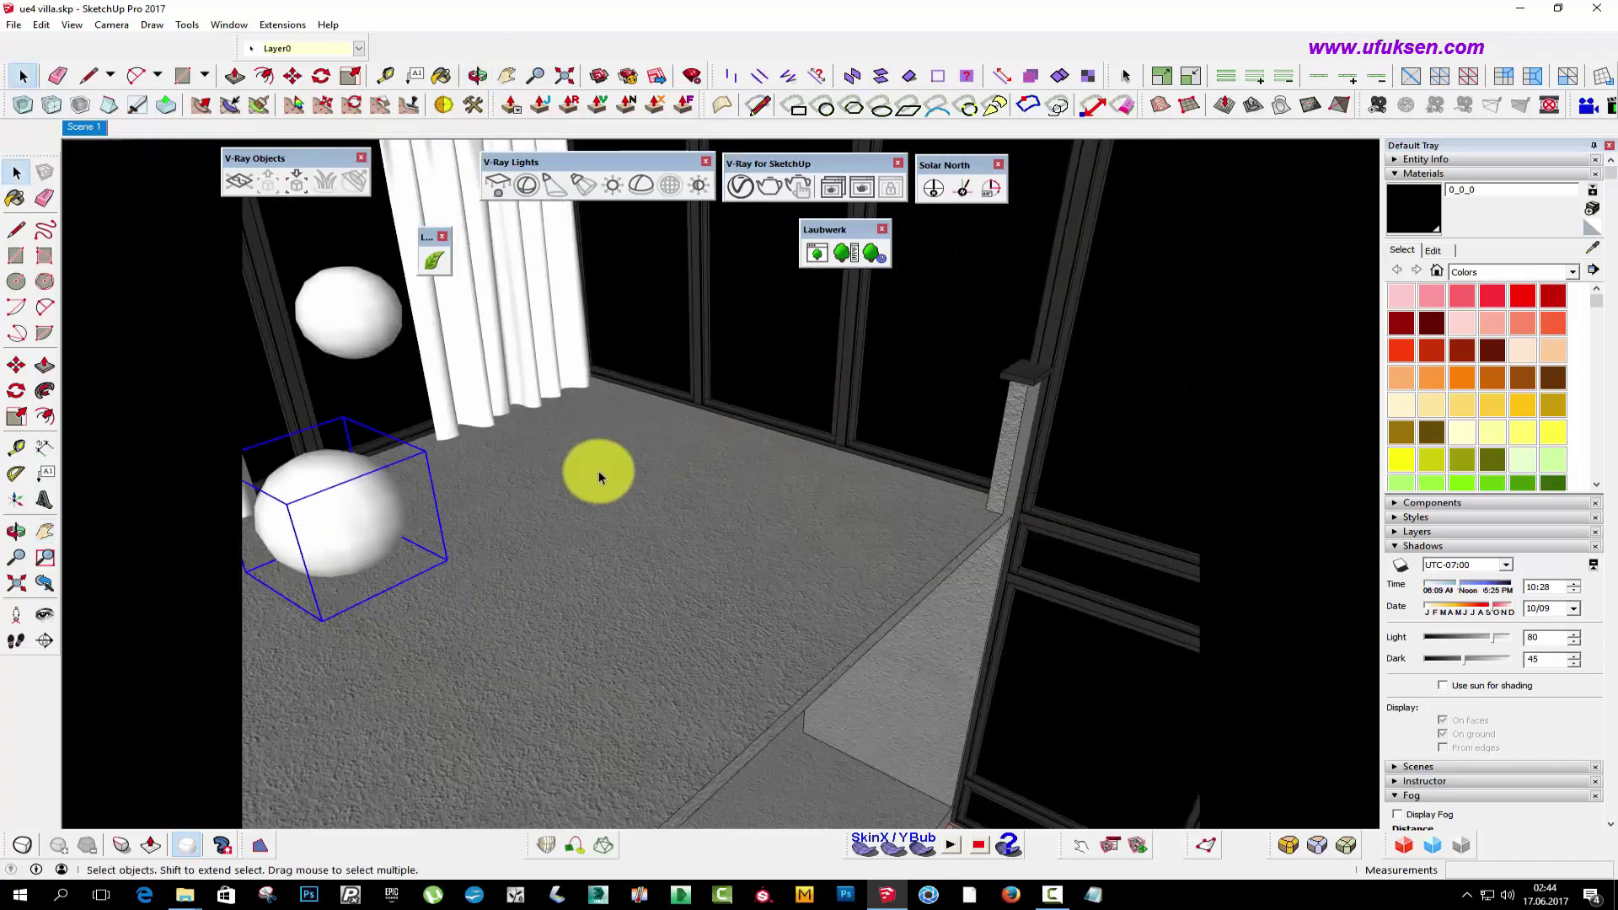
middle_click_drag(593, 470, 821, 497)
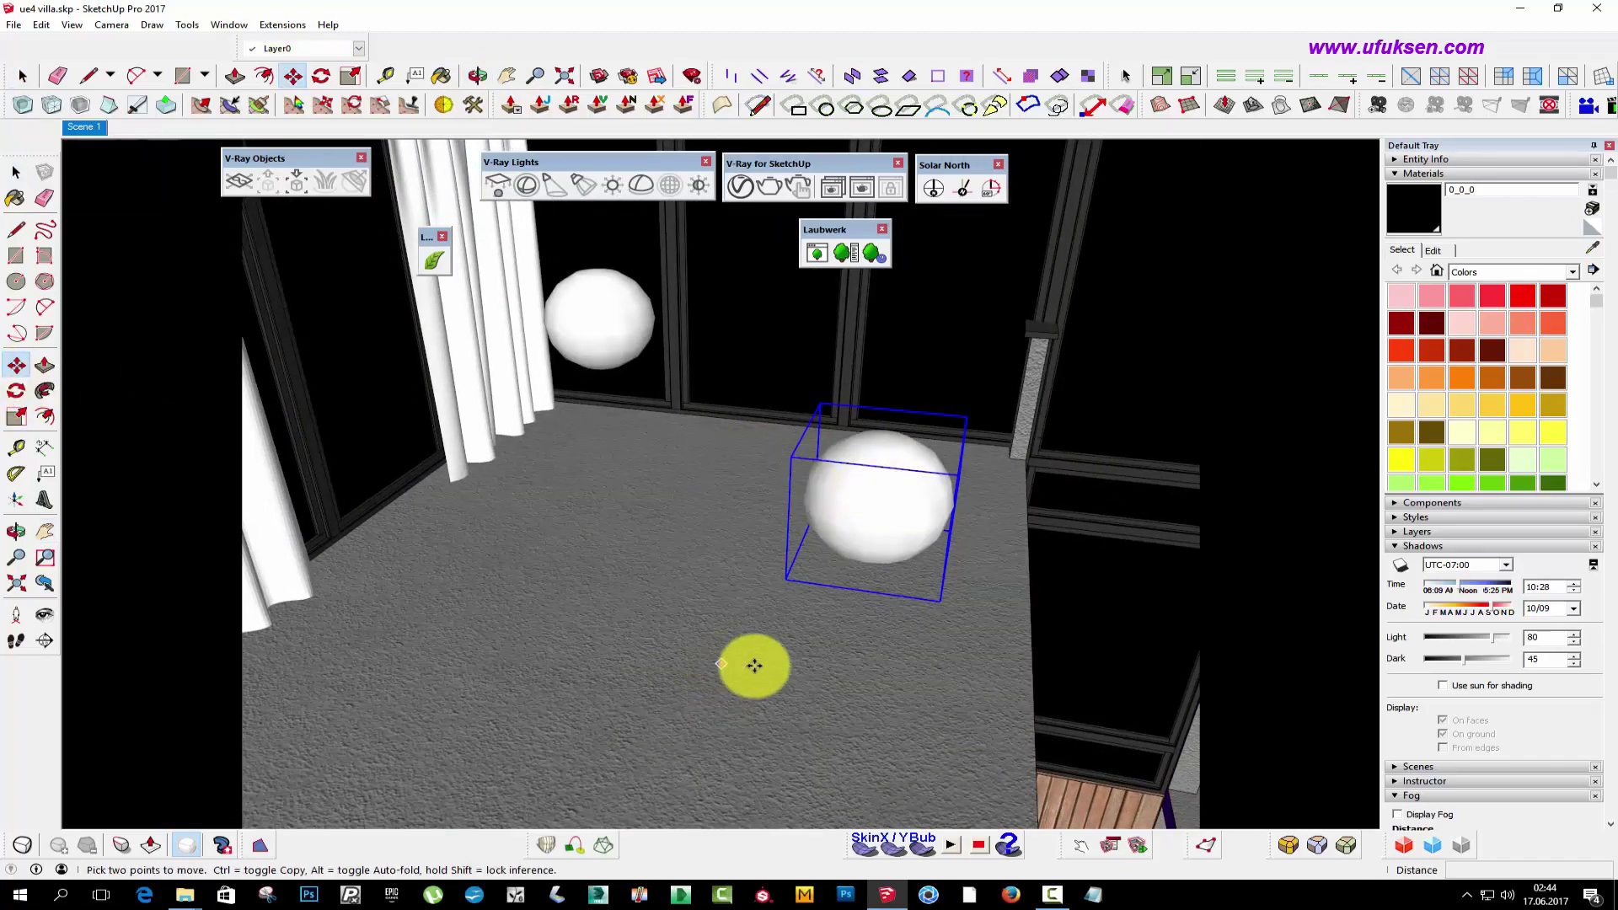
- Delete a sphere light, restore it, and move it beside the window column
key("Delete")
left_click(509, 76)
mouse_move(1042, 471)
left_mouse_down()
mouse_move(811, 459)
mouse_move(1059, 502)
mouse_move(794, 441)
left_mouse_up()
key("m")
key("ctrl+z")
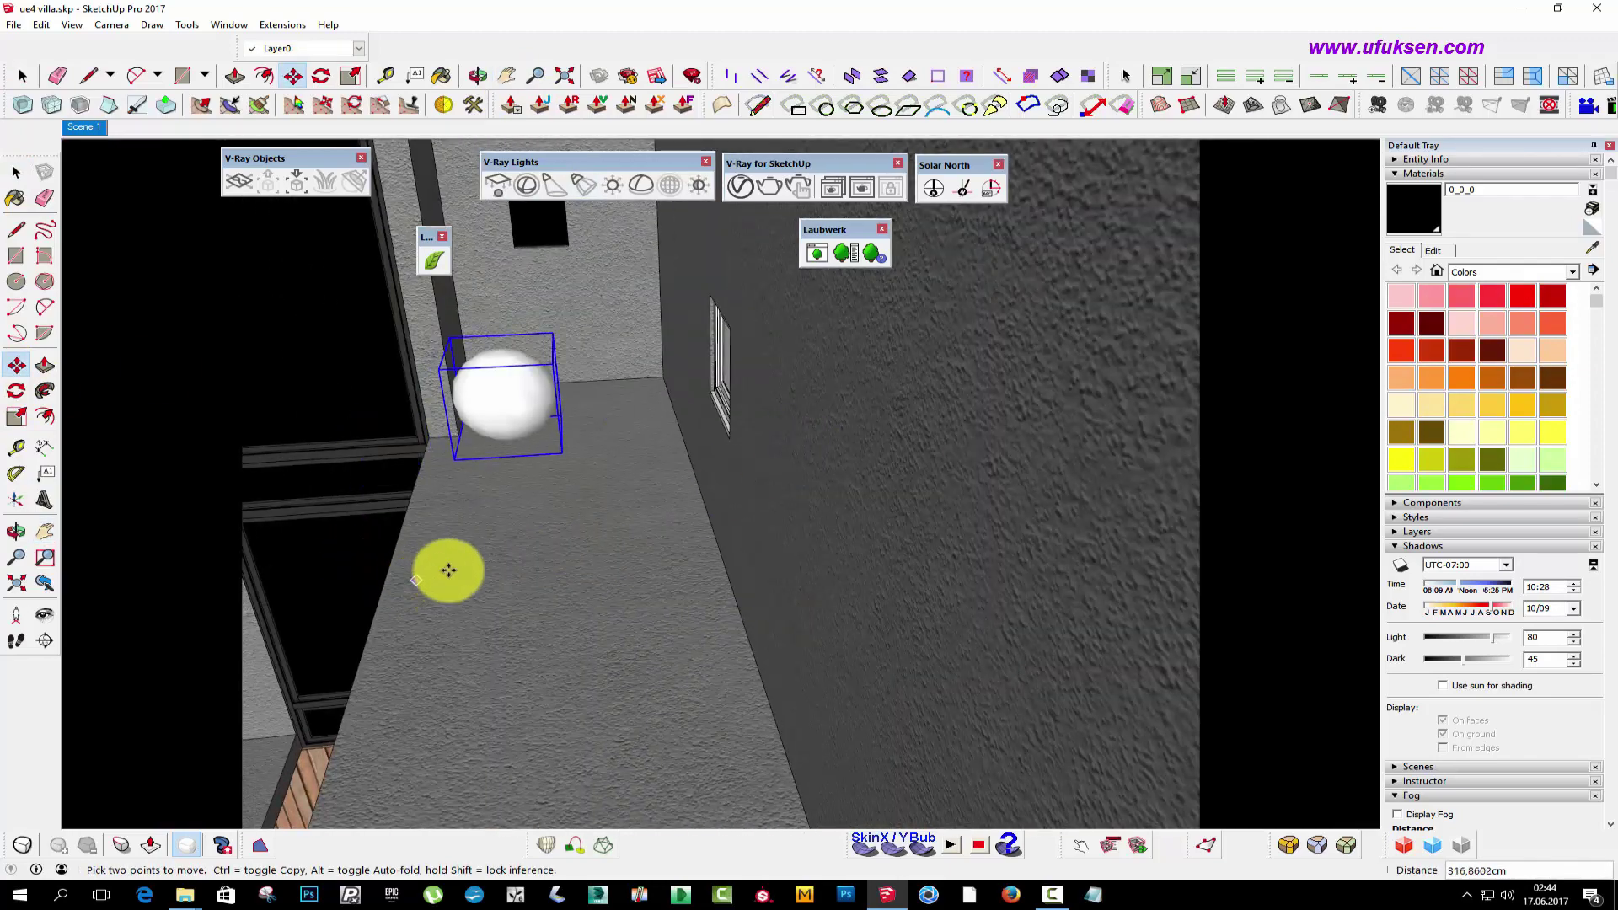
left_click(441, 642)
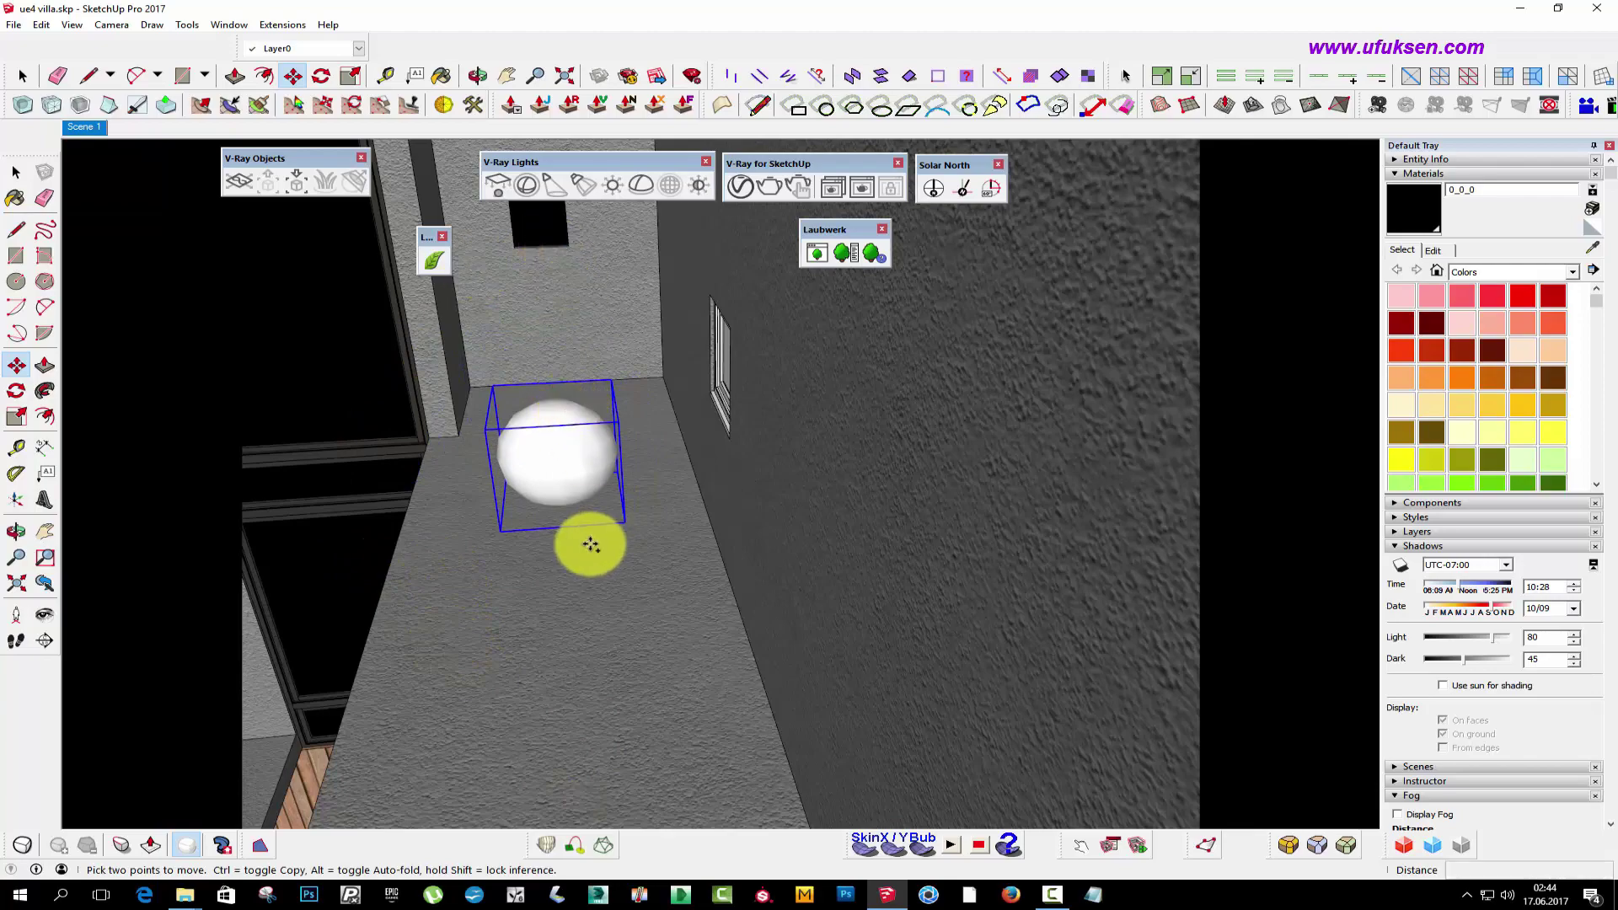
- Place a copy of the sphere light by the window and wall
left_click(507, 75)
mouse_move(404, 469)
left_mouse_down()
mouse_move(614, 588)
mouse_move(518, 714)
left_mouse_up()
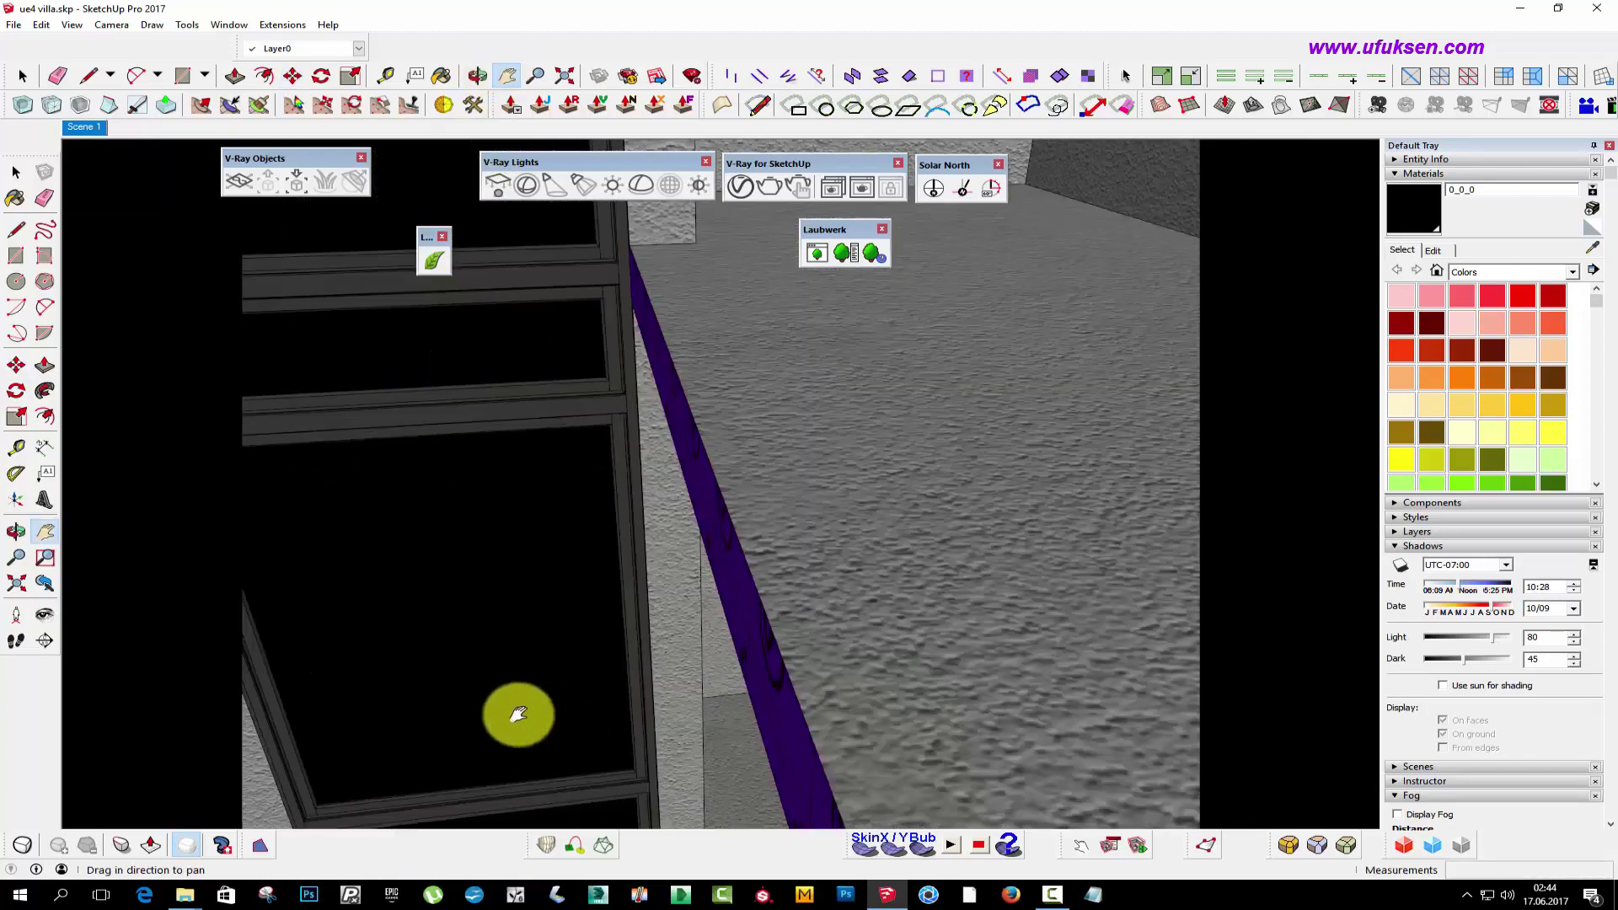
mouse_move(518, 715)
middle_mouse_down()
mouse_move(758, 621)
mouse_move(888, 444)
mouse_move(541, 472)
mouse_move(776, 662)
mouse_move(1036, 639)
mouse_move(870, 638)
mouse_move(1083, 658)
mouse_move(904, 590)
mouse_move(874, 351)
mouse_move(957, 523)
mouse_move(787, 480)
middle_mouse_up()
key("Escape")
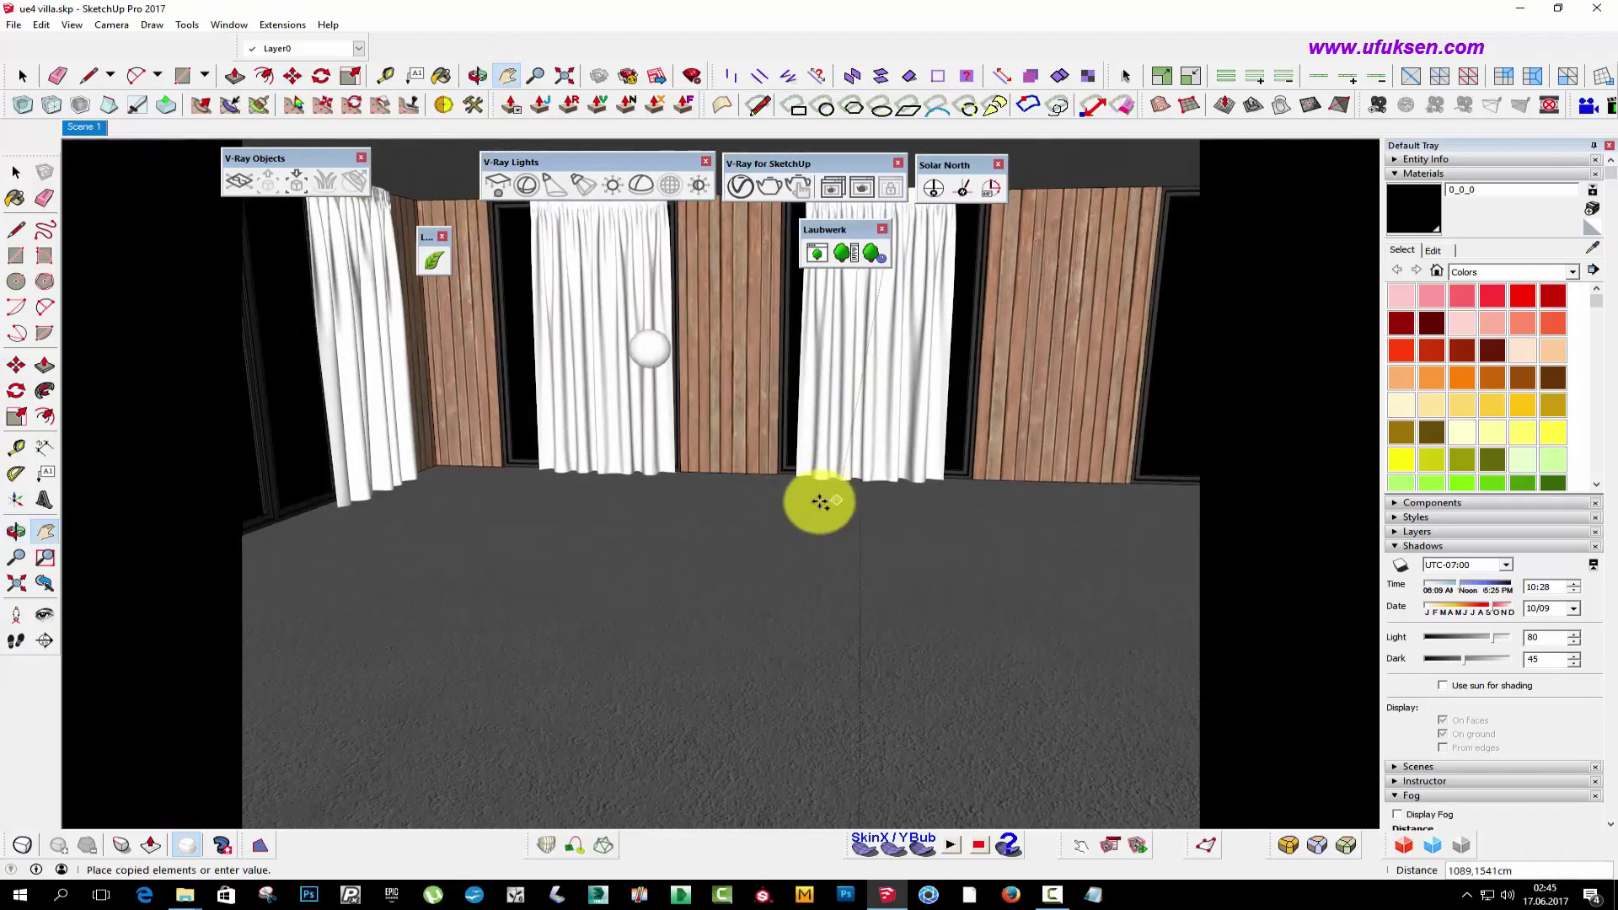
left_click(875, 593)
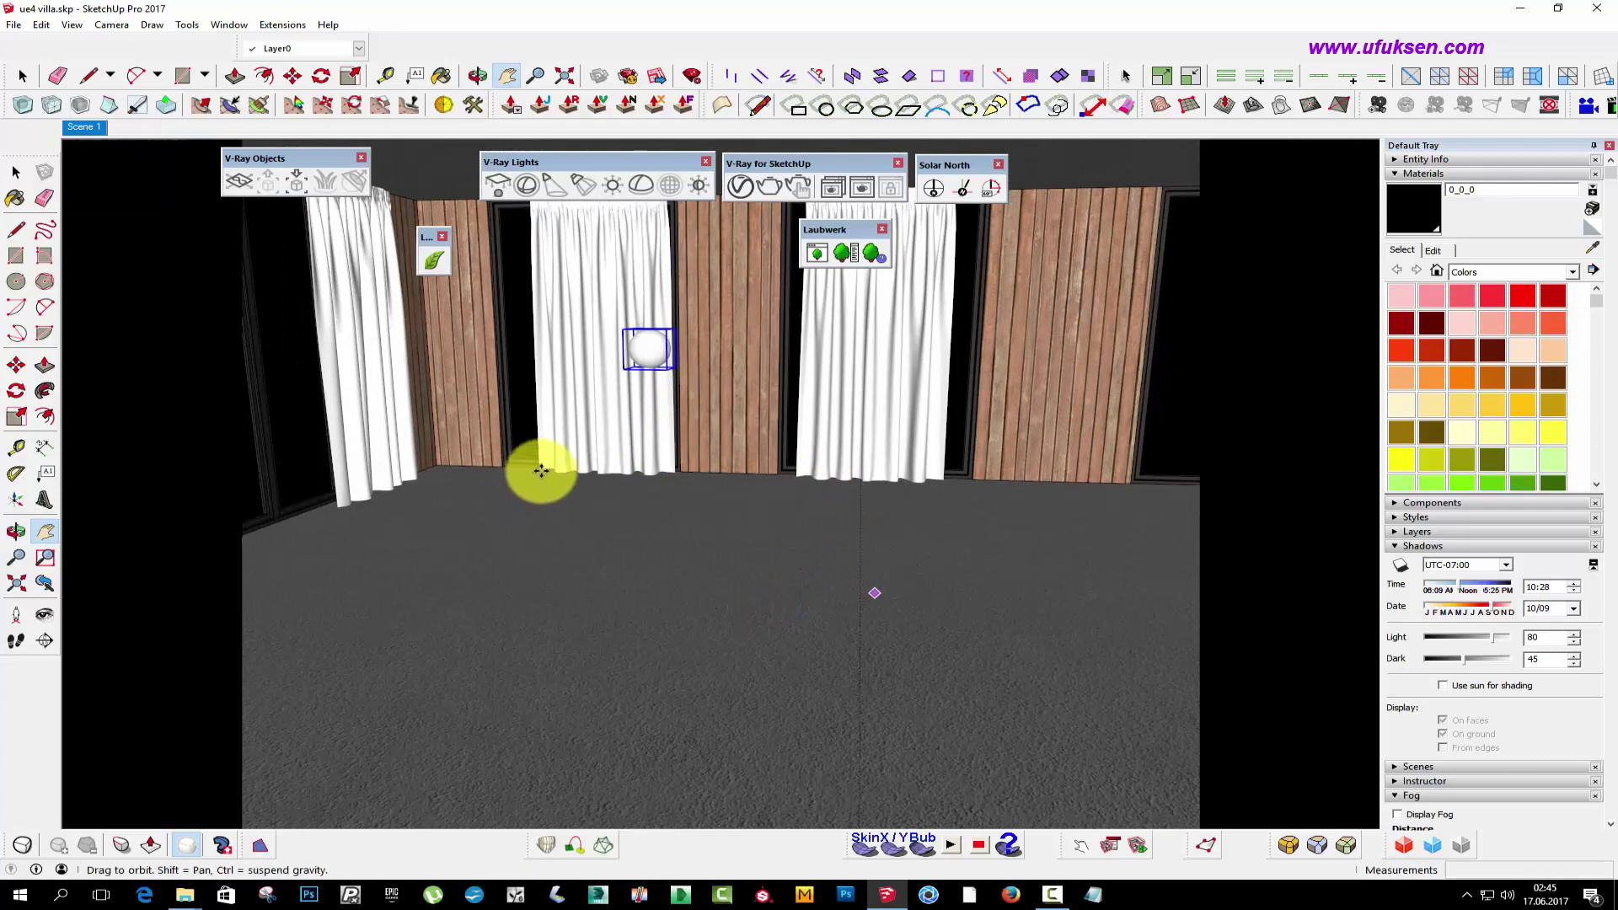
scroll(738, 501, "up", 5)
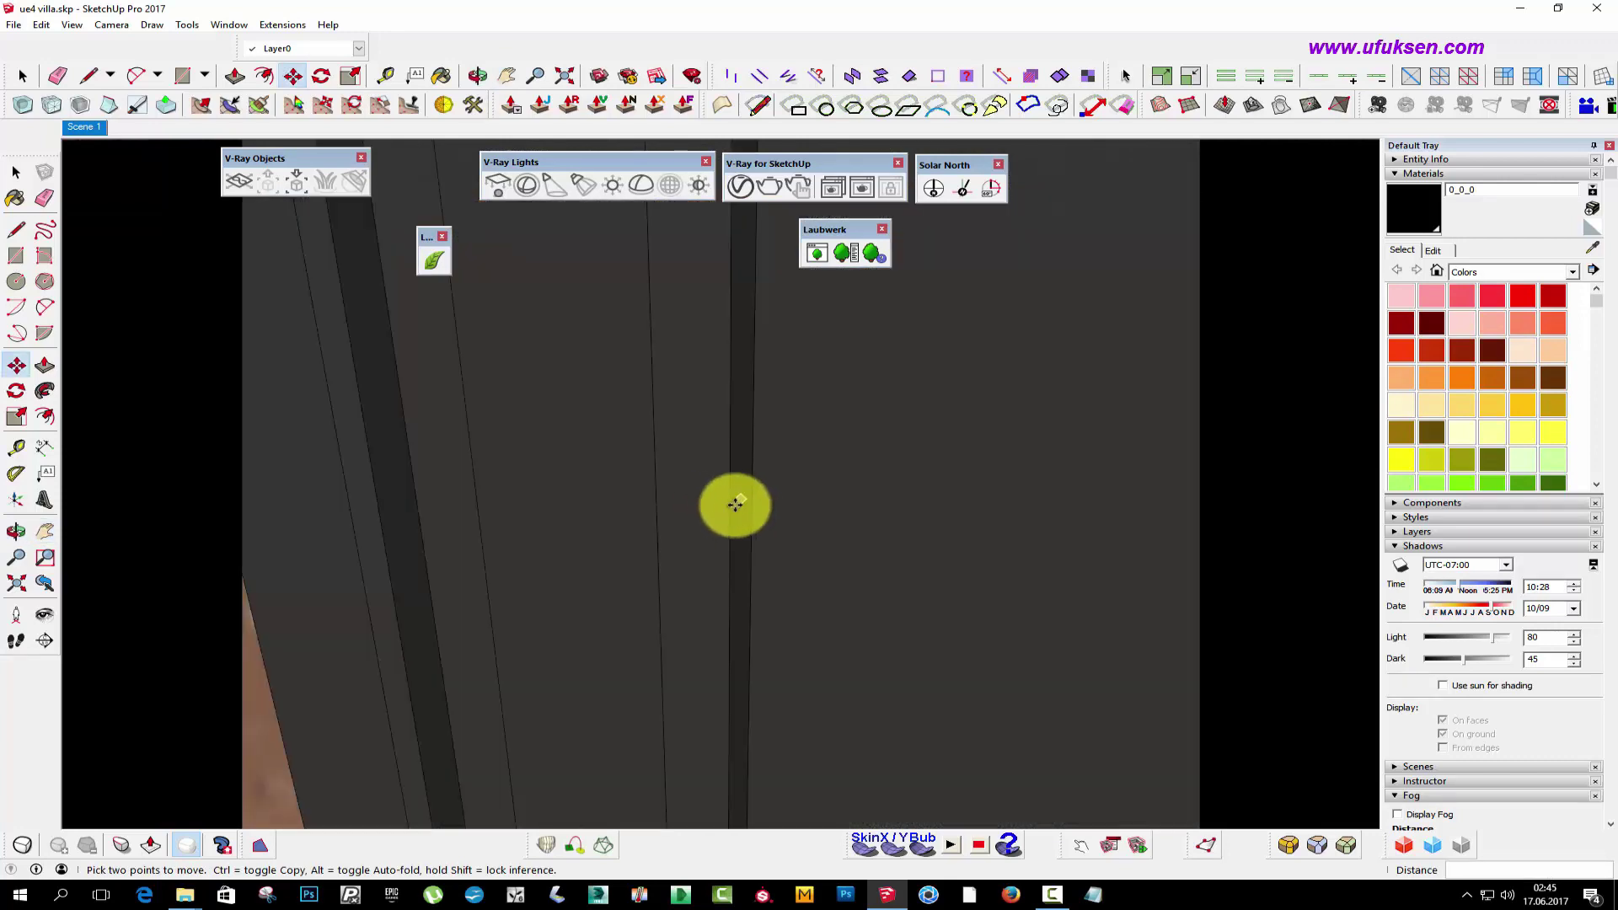
- Look around the room toward the curtained walls to check light placement
left_click(46, 590)
left_click(45, 621)
left_click_drag(421, 590, 770, 496)
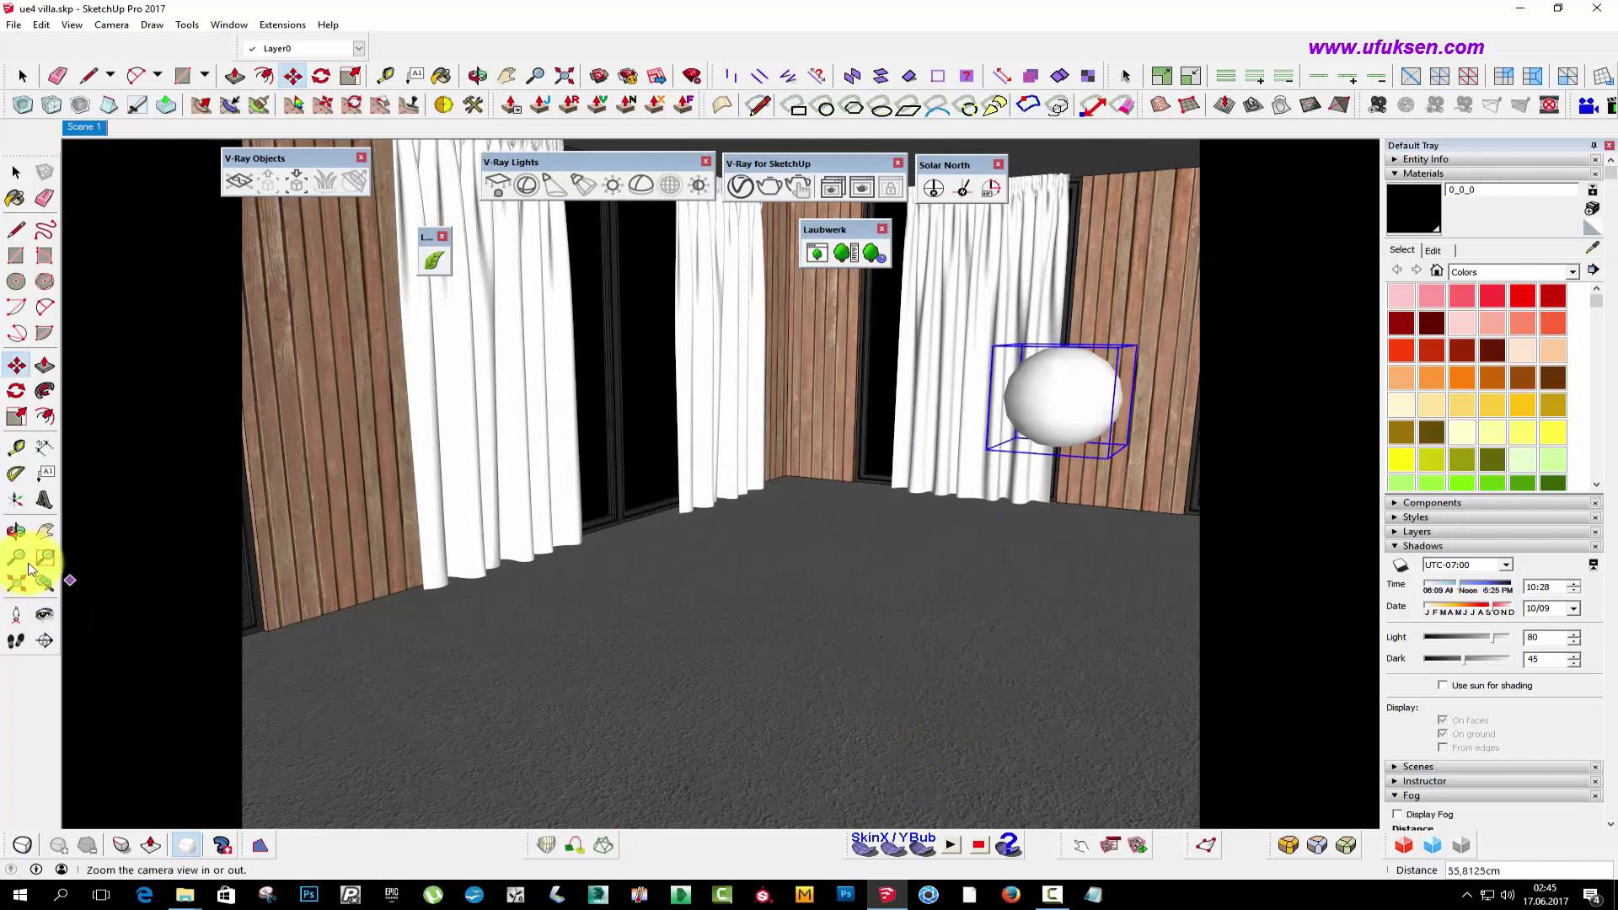
scroll(776, 452, "up", 3)
left_click(45, 614)
mouse_move(421, 548)
left_mouse_down()
mouse_move(715, 407)
mouse_move(1180, 441)
mouse_move(802, 426)
mouse_move(1267, 467)
mouse_move(1293, 477)
mouse_move(1289, 523)
mouse_move(1022, 458)
mouse_move(916, 484)
mouse_move(931, 451)
mouse_move(1098, 495)
mouse_move(975, 466)
left_mouse_up()
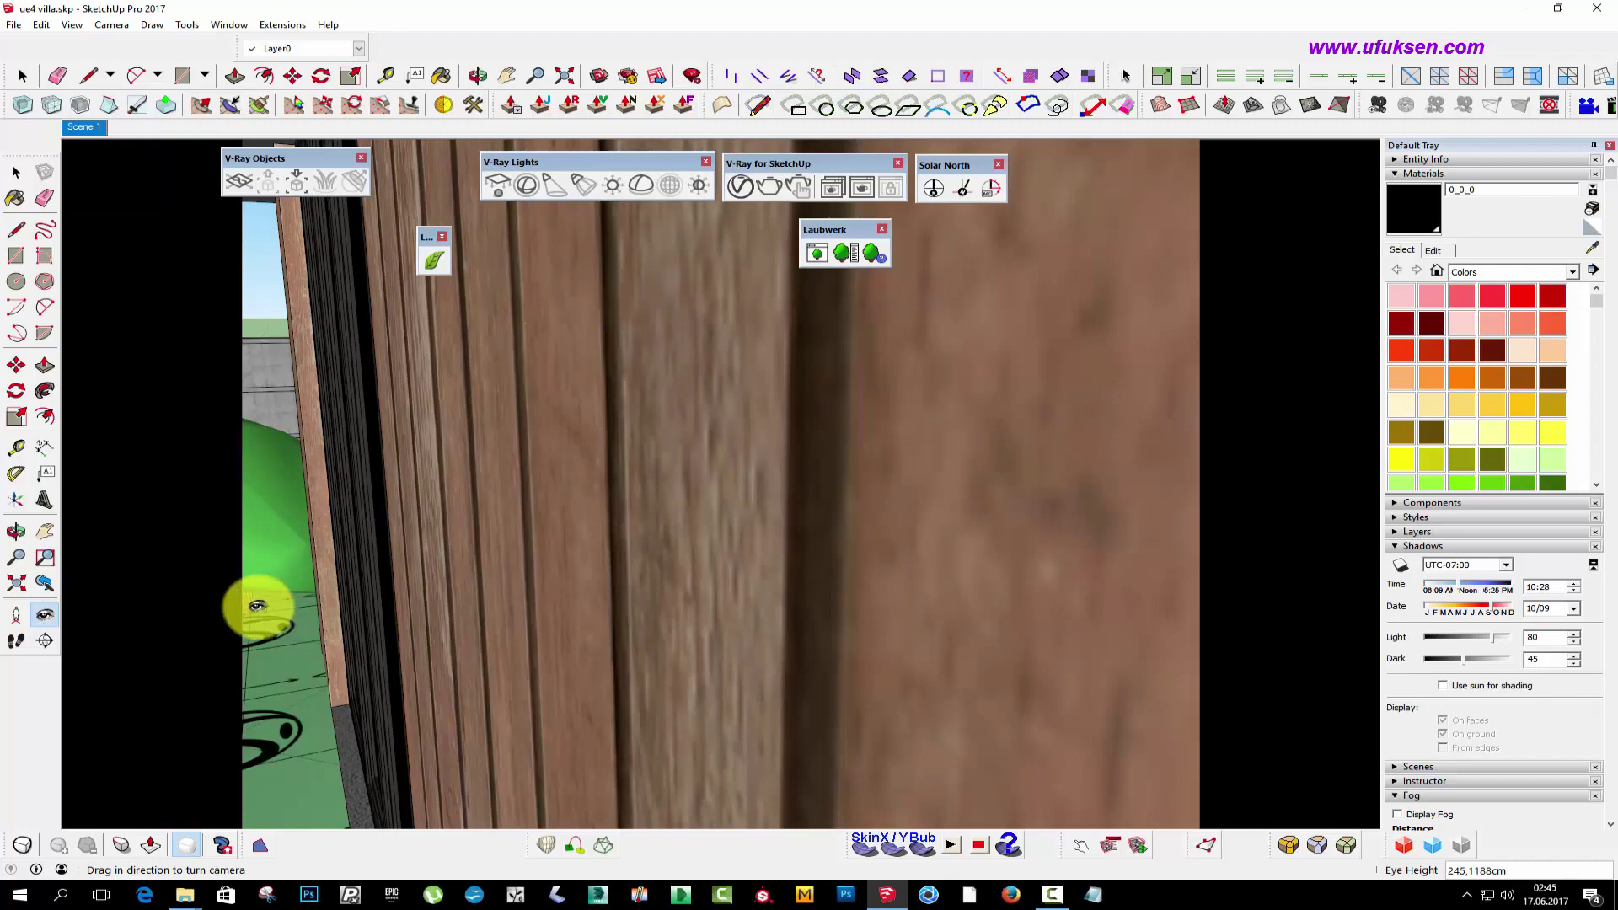
left_click(49, 581)
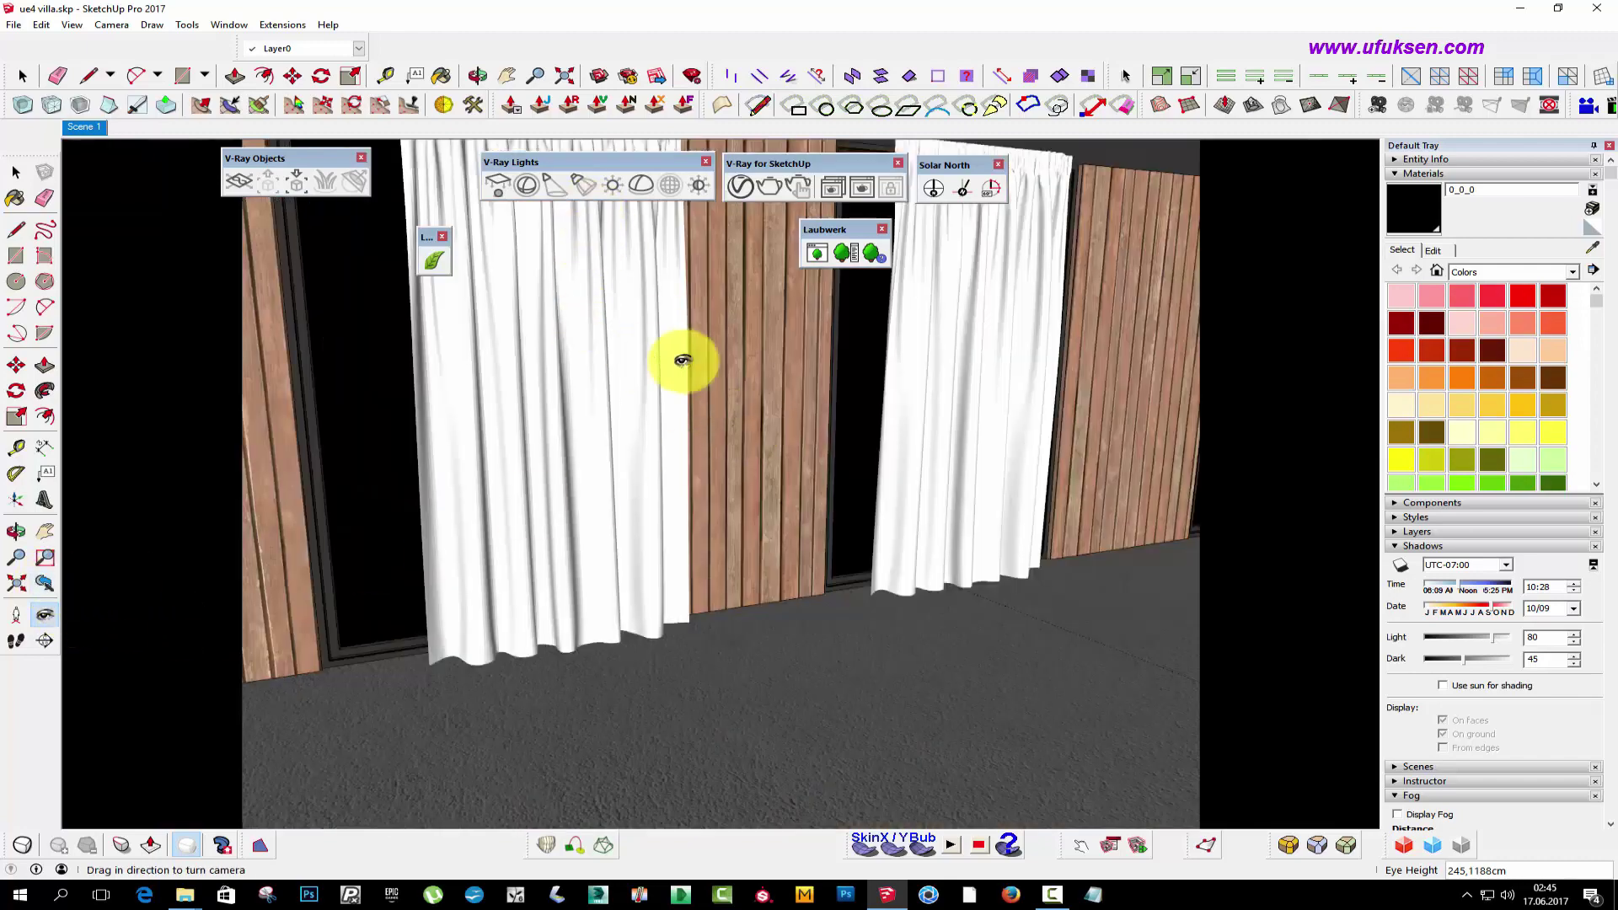
mouse_move(683, 361)
left_mouse_down()
mouse_move(1174, 473)
mouse_move(1337, 472)
mouse_move(1188, 480)
mouse_move(686, 426)
mouse_move(4, 415)
left_mouse_up()
- Move a sphere light to the far-left wall, copy one to the grey wall, then return to Scene 1
left_click(23, 371)
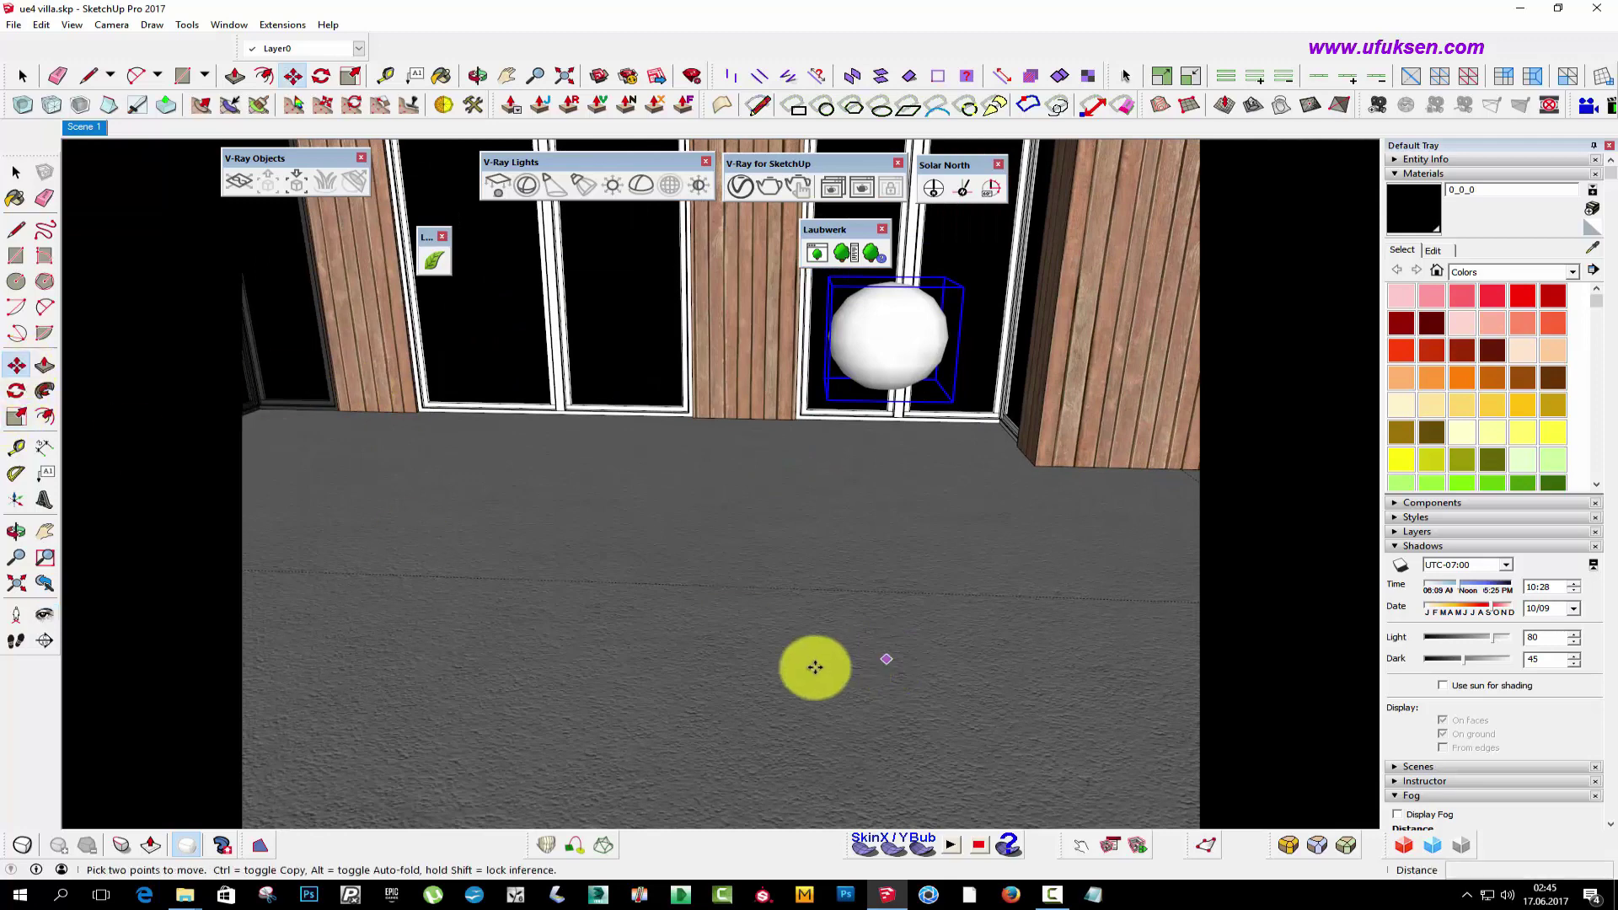
mouse_move(813, 665)
left_mouse_down()
mouse_move(459, 676)
mouse_move(350, 704)
left_mouse_up()
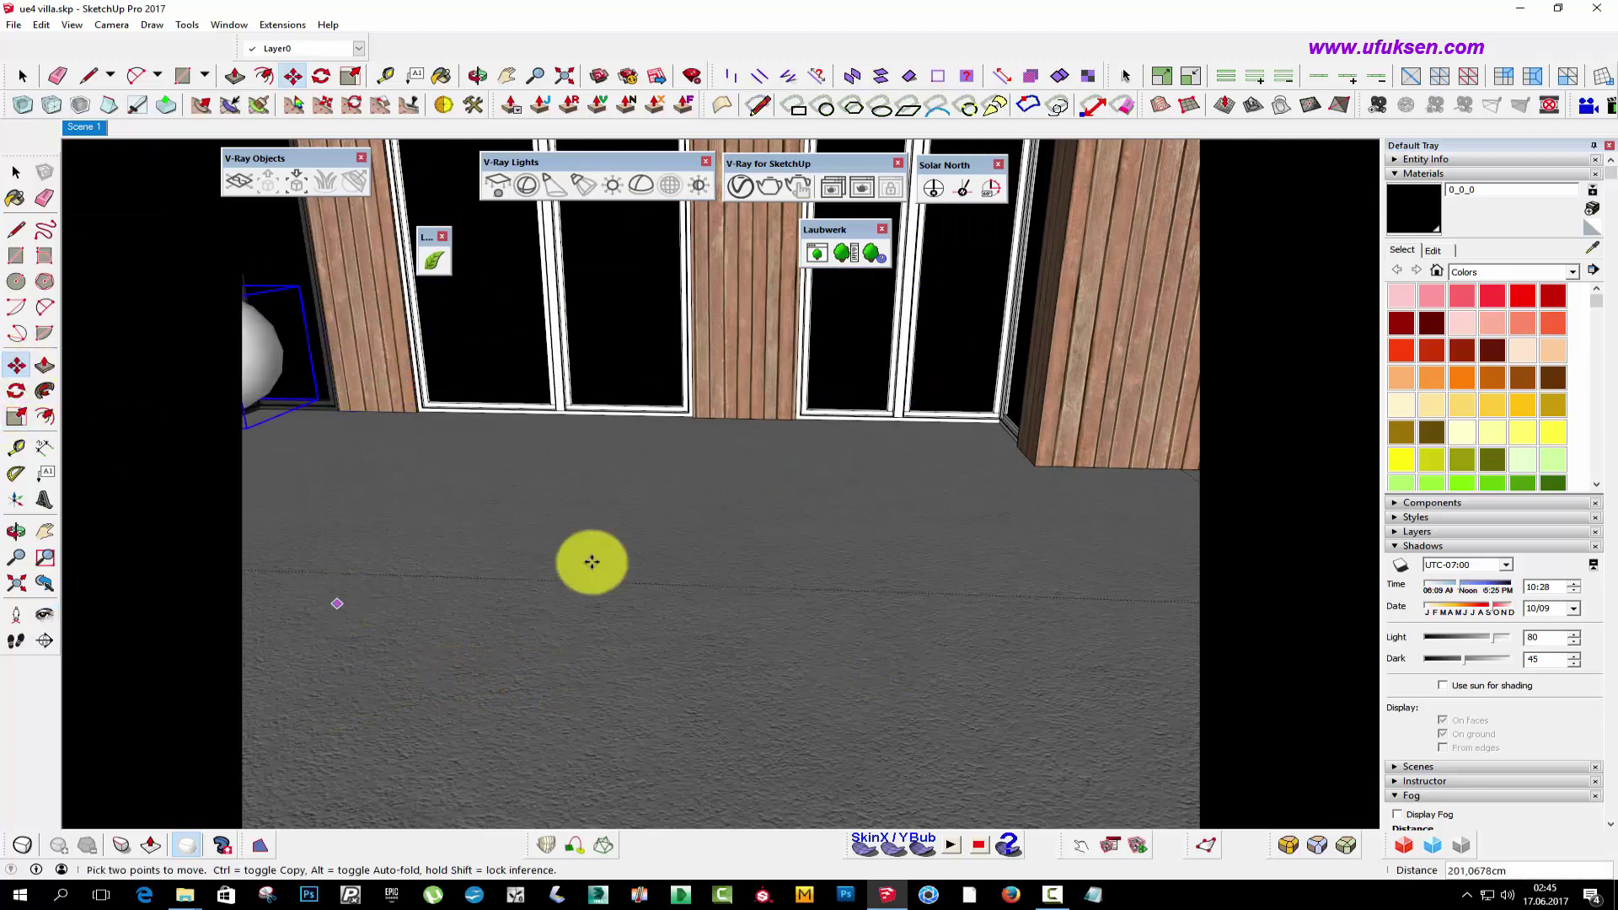
left_click(456, 639)
key("ctrl")
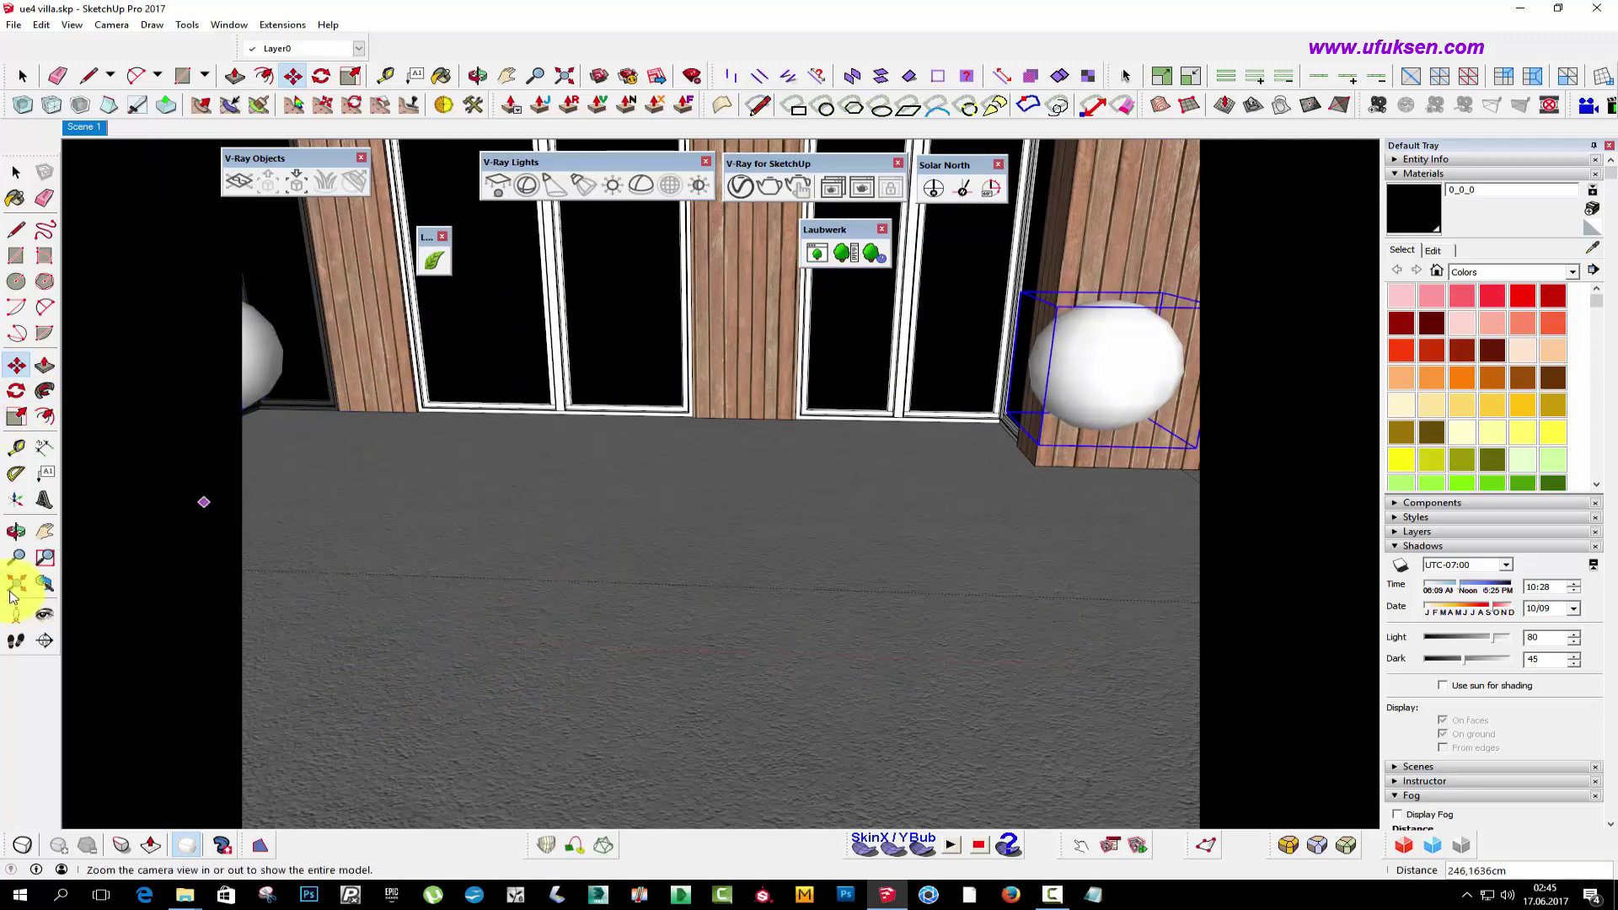
middle_click_drag(205, 607, 950, 578)
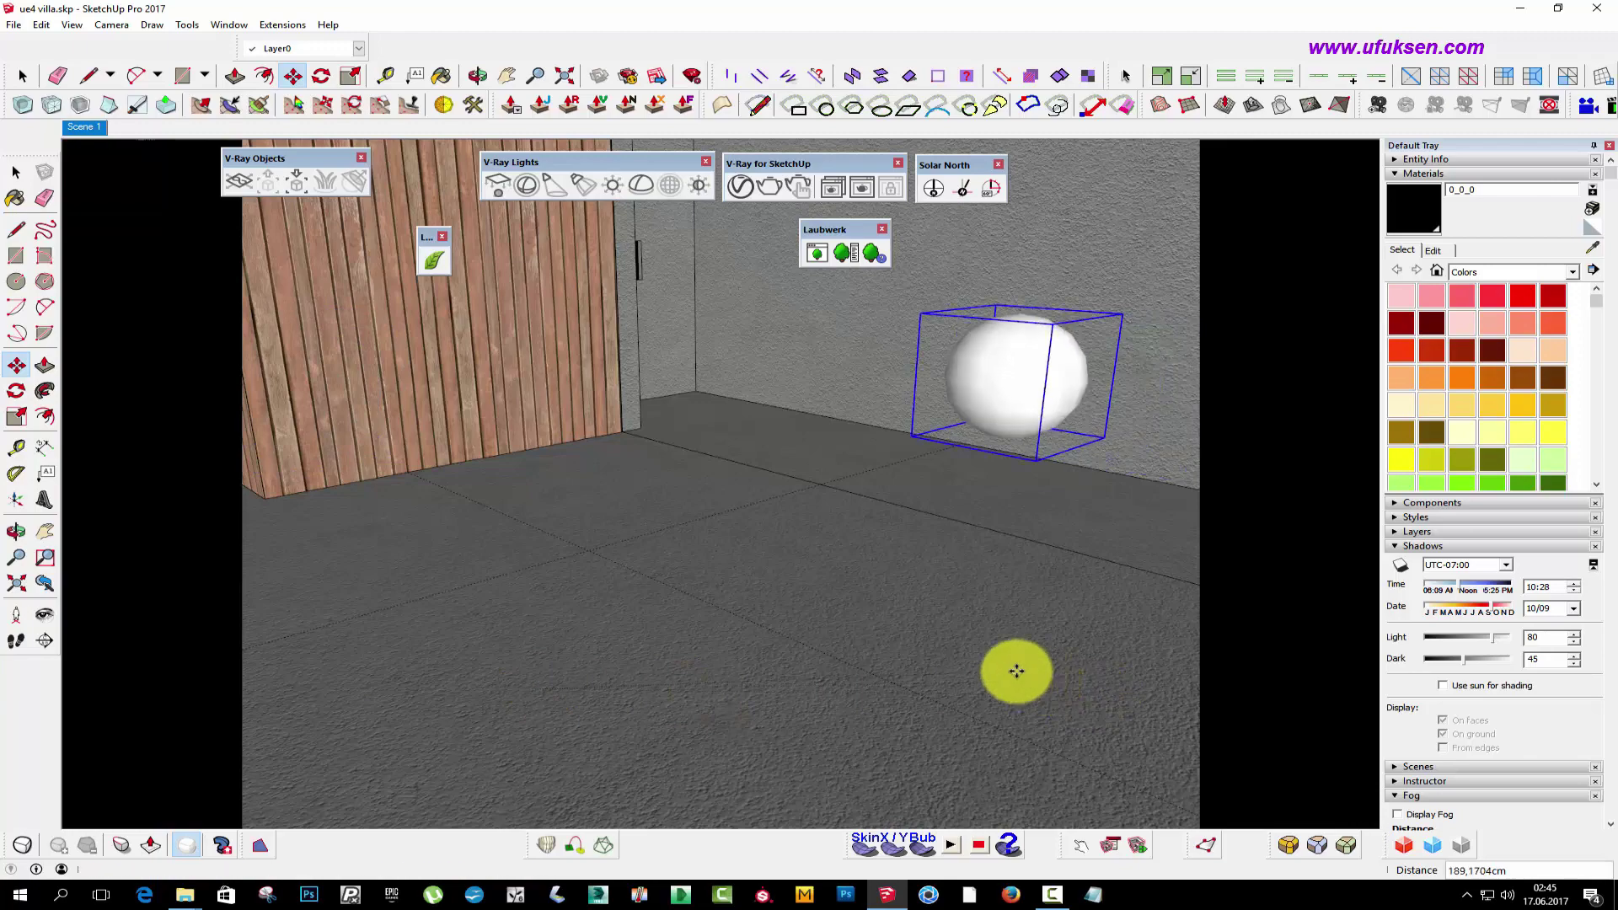
left_click(994, 640)
left_click(81, 126)
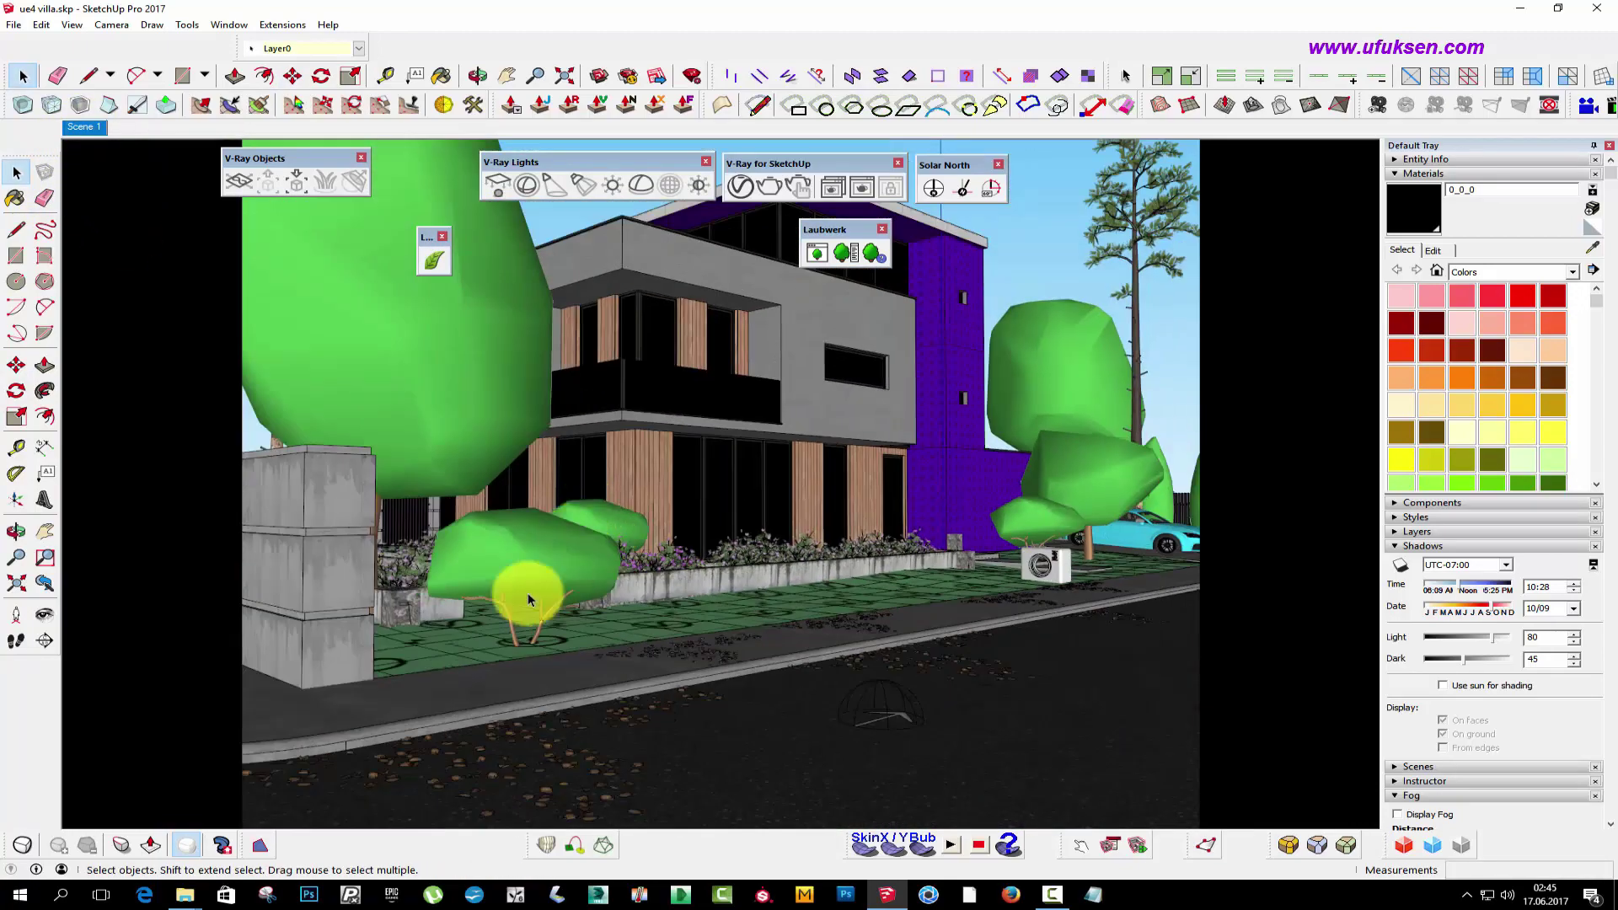
- Zoom in on the concrete planter block and select the small light inside it
middle_click_drag(542, 606, 599, 571)
scroll(599, 571, "up", 3)
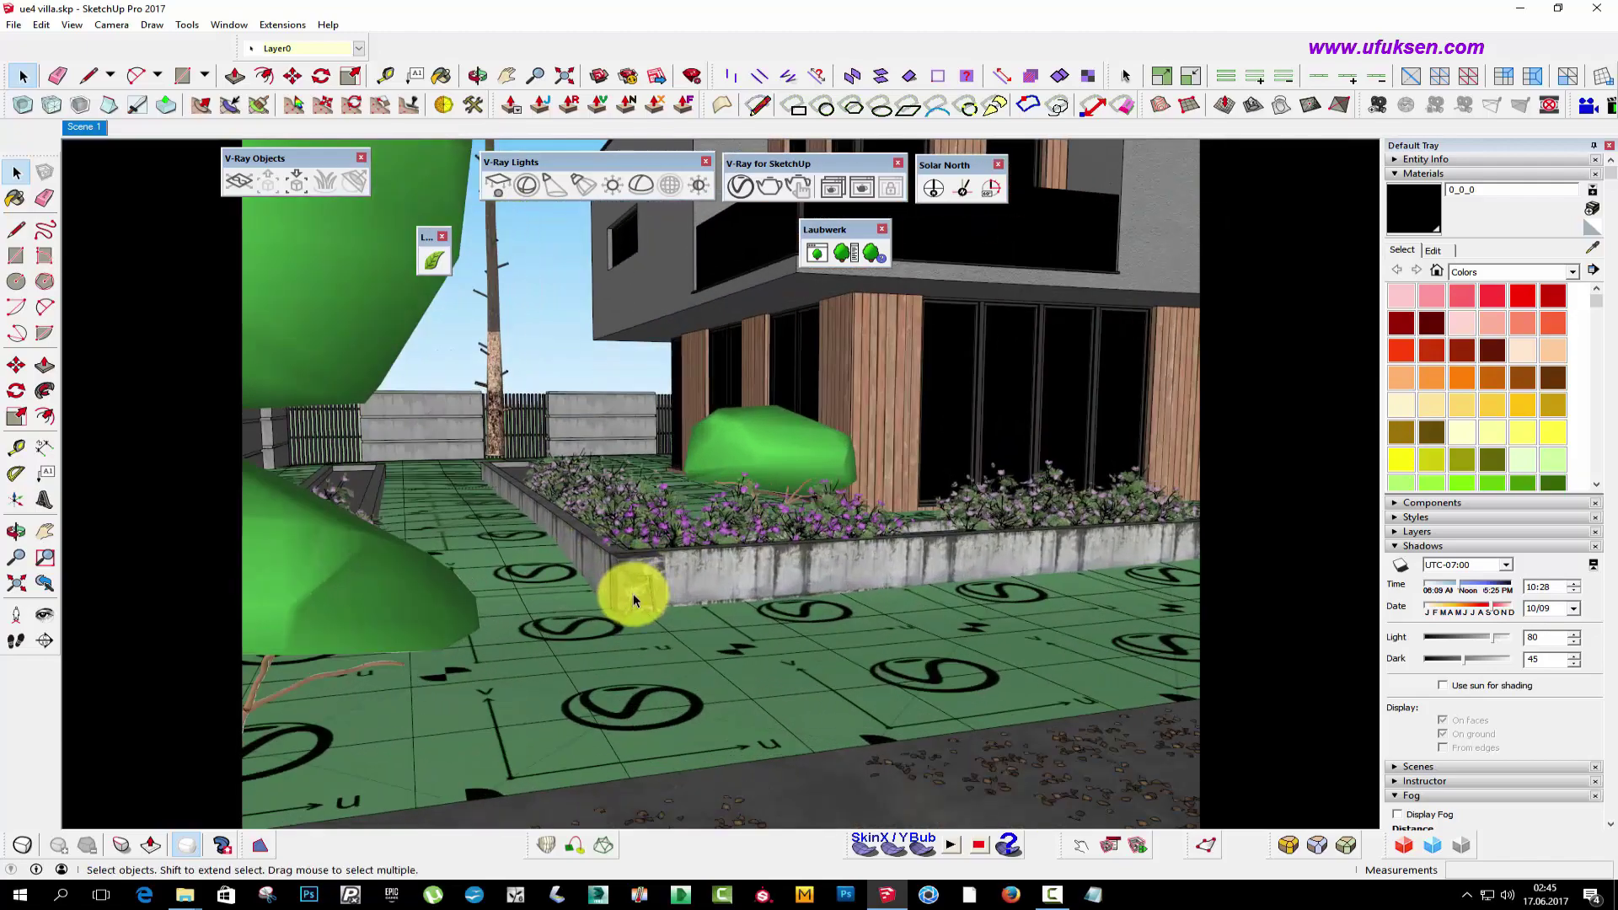
scroll(630, 597, "up", 3)
scroll(627, 599, "up", 3)
mouse_move(637, 696)
middle_mouse_down()
mouse_move(641, 558)
mouse_move(614, 505)
middle_mouse_up()
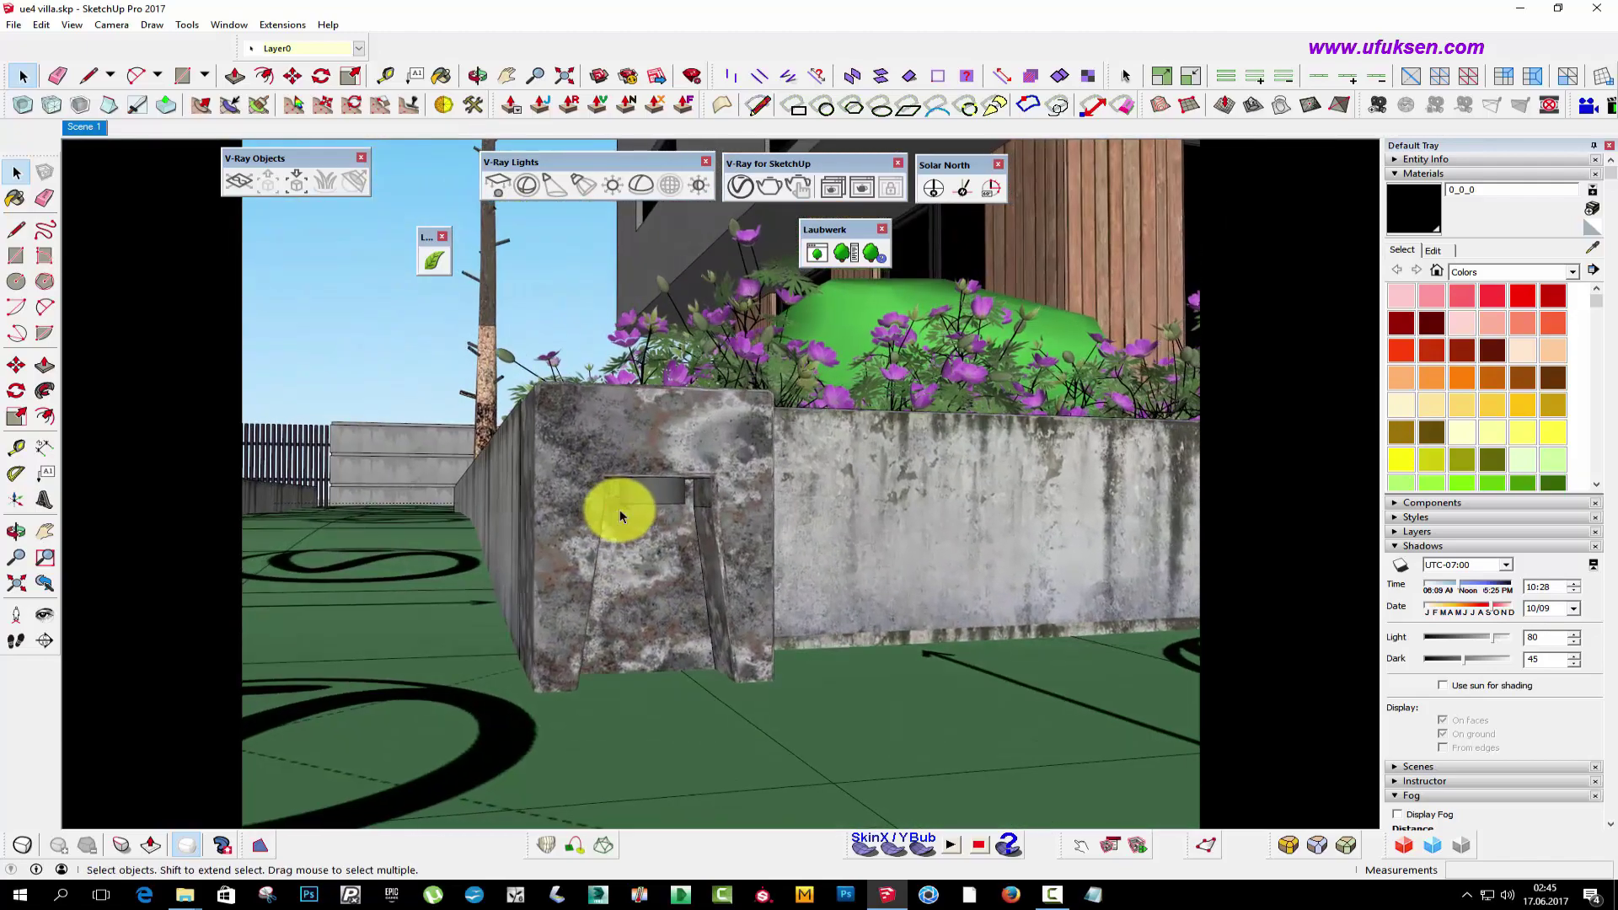
scroll(643, 506, "up", 3)
scroll(643, 505, "up", 2)
mouse_move(571, 408)
middle_mouse_down()
mouse_move(674, 322)
mouse_move(752, 452)
mouse_move(708, 480)
mouse_move(683, 469)
mouse_move(722, 427)
mouse_move(726, 335)
middle_mouse_up()
scroll(696, 464, "up", 2)
left_click(697, 468)
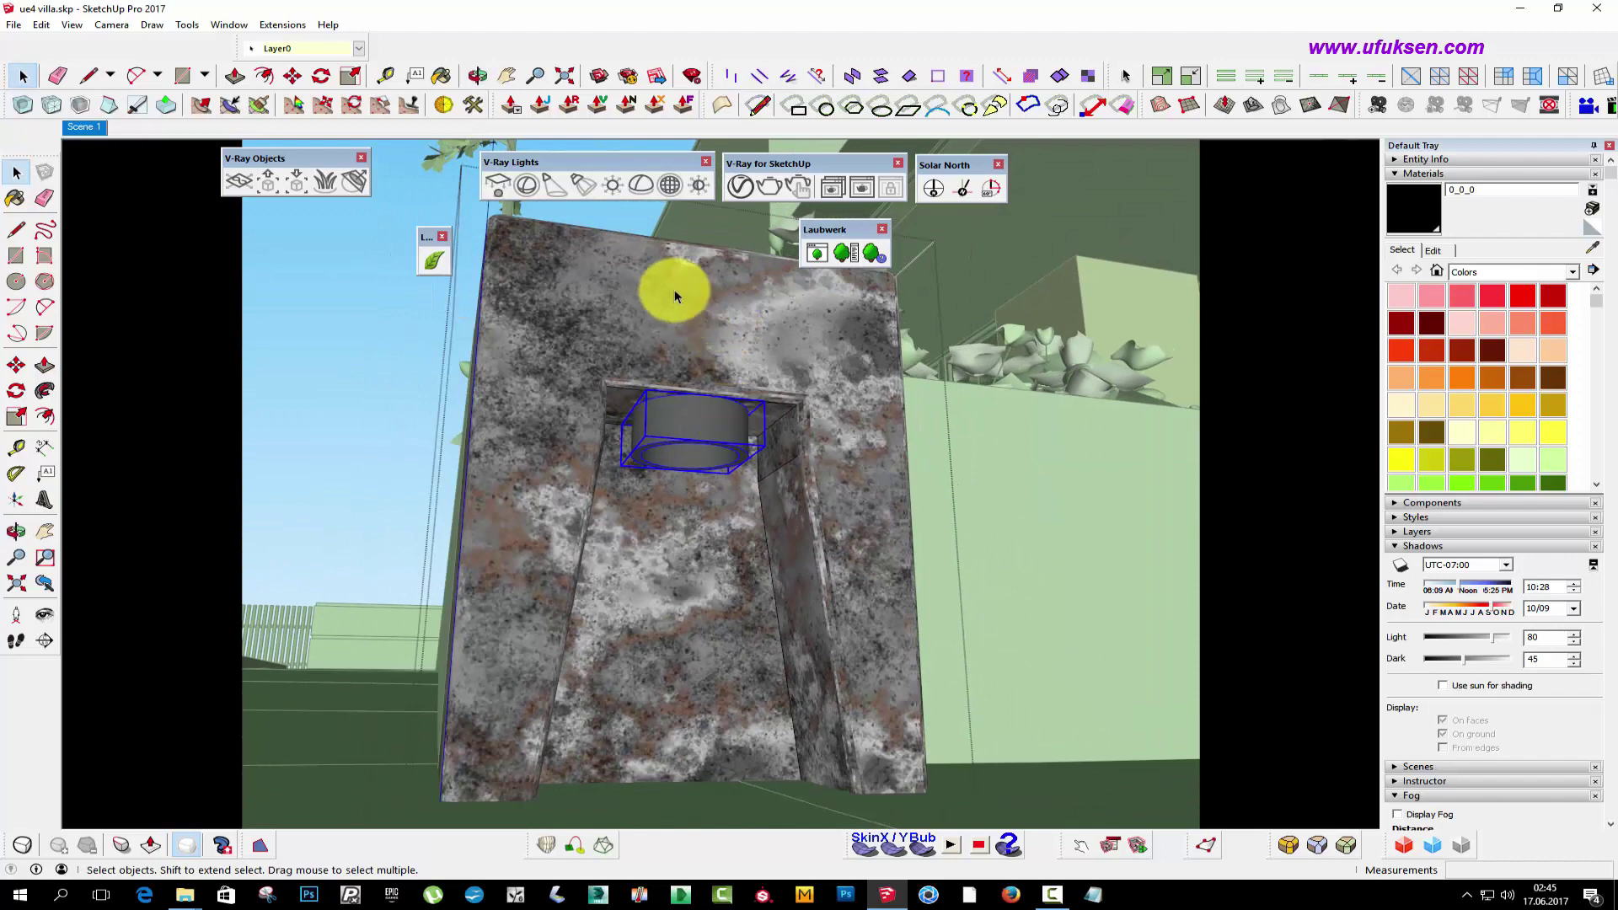
- Assign the 12.ies profile from ARŞİV > IES > Best IES 1 to the light
left_click(581, 189)
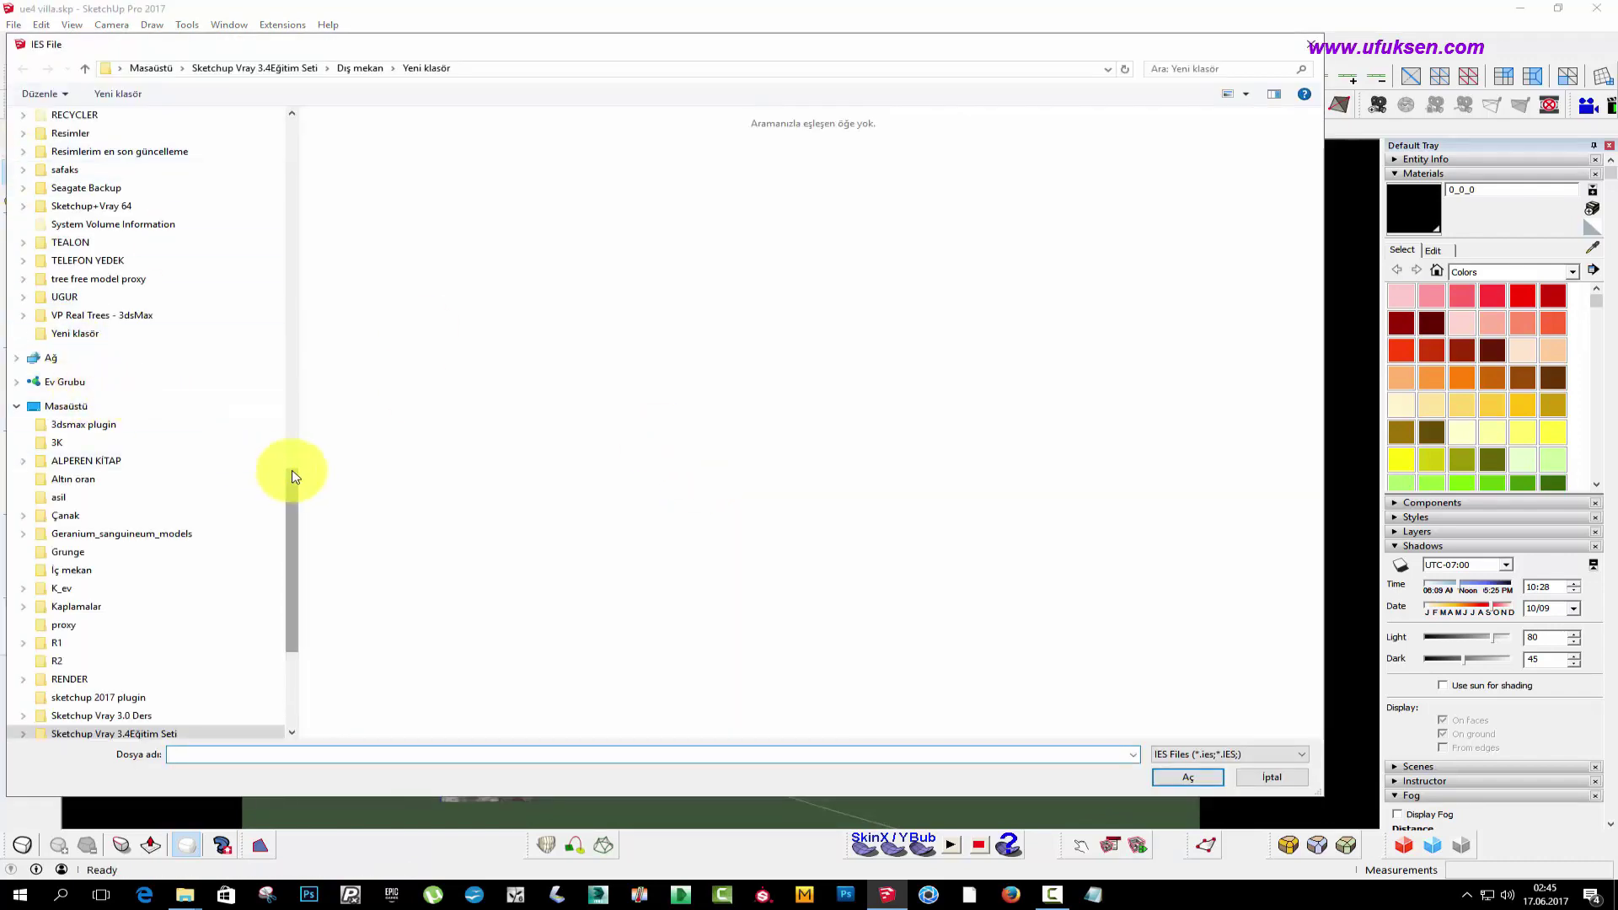
left_click_drag(290, 472, 295, 135)
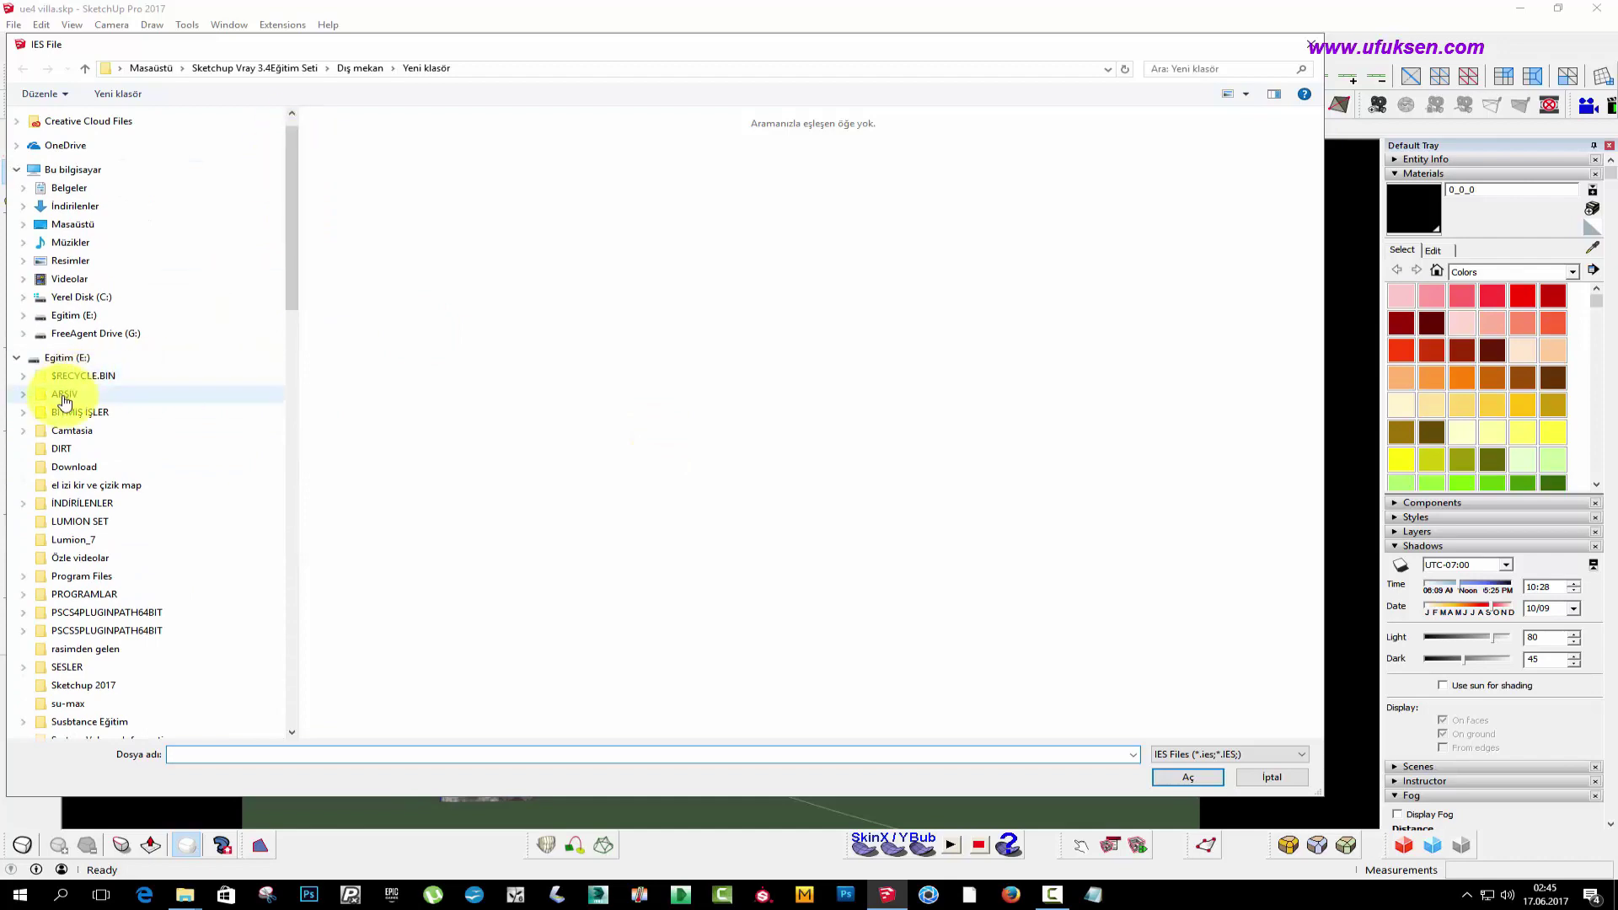
left_click(63, 394)
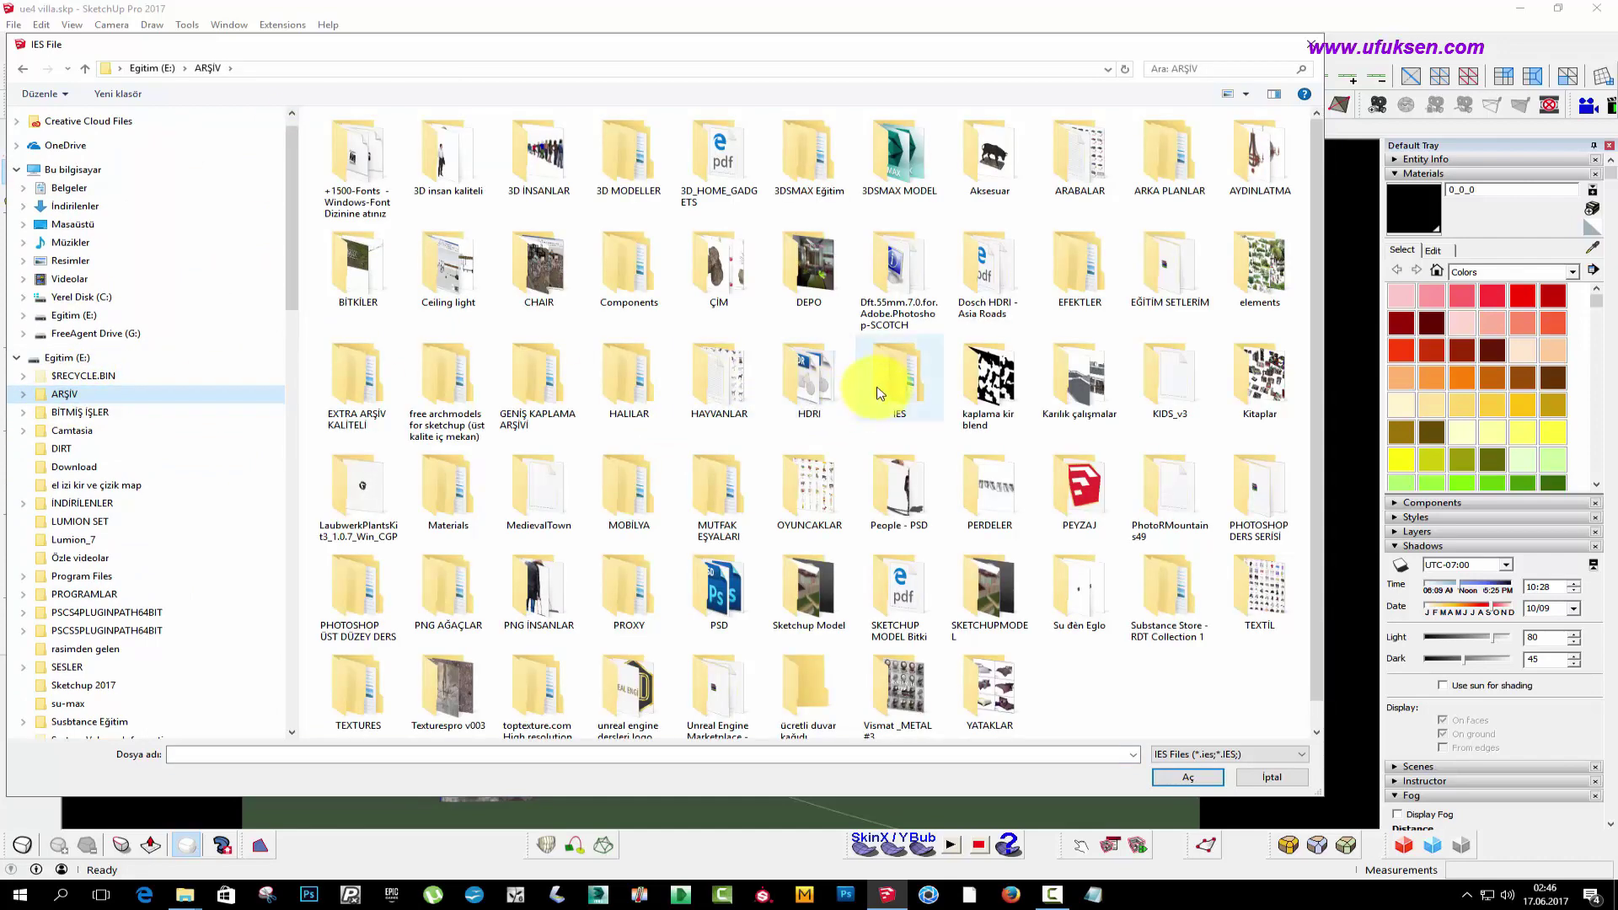
double_click(878, 393)
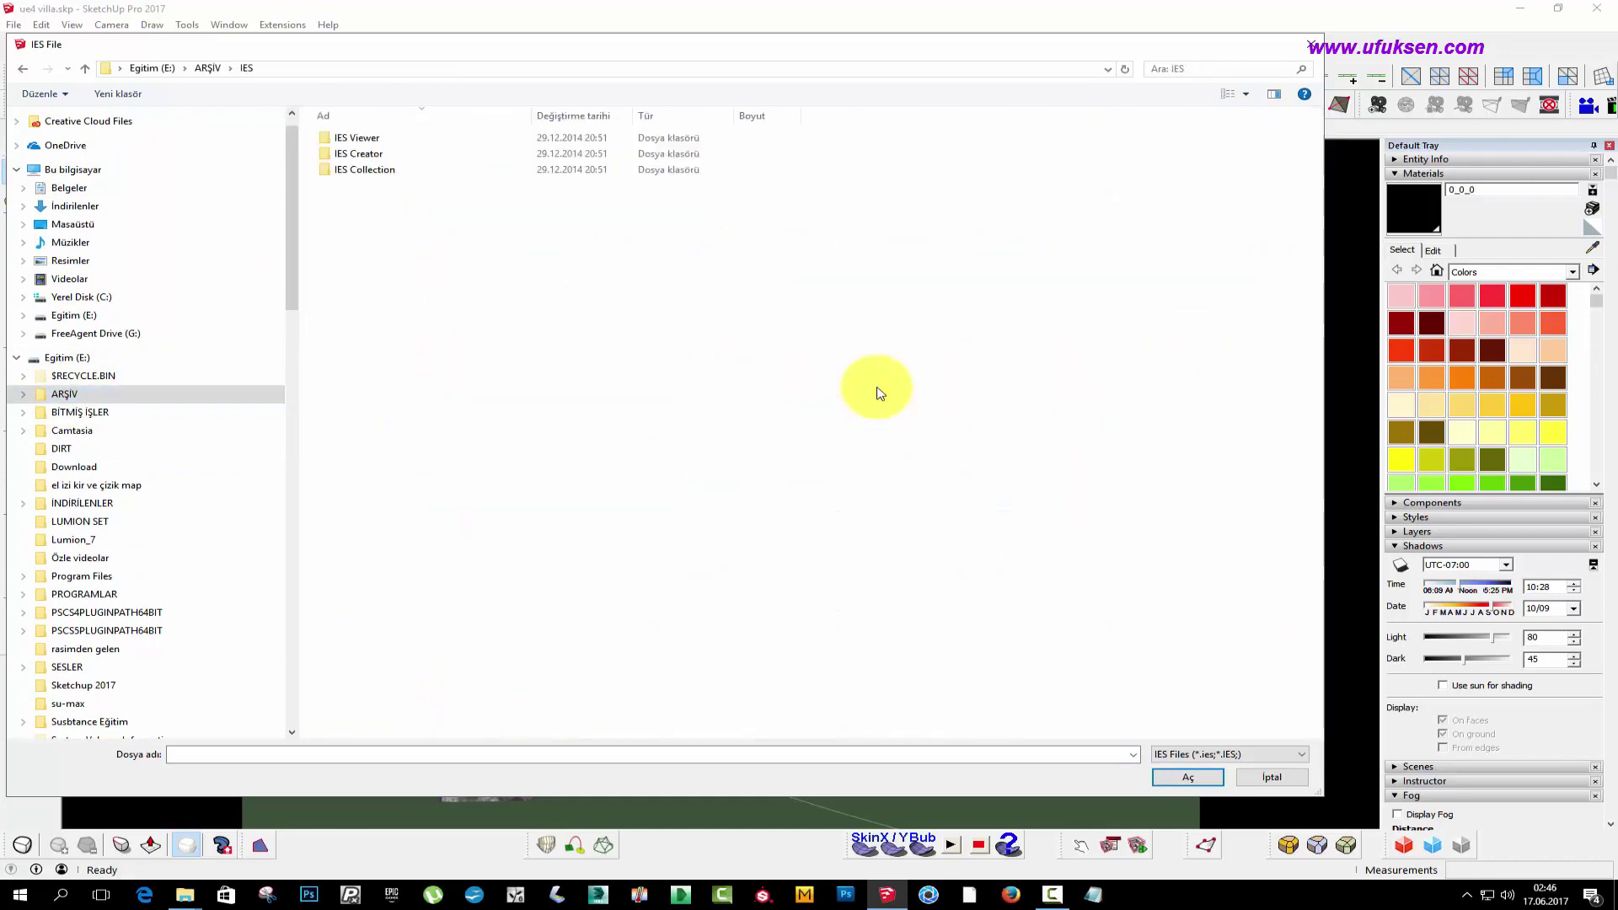
double_click(371, 169)
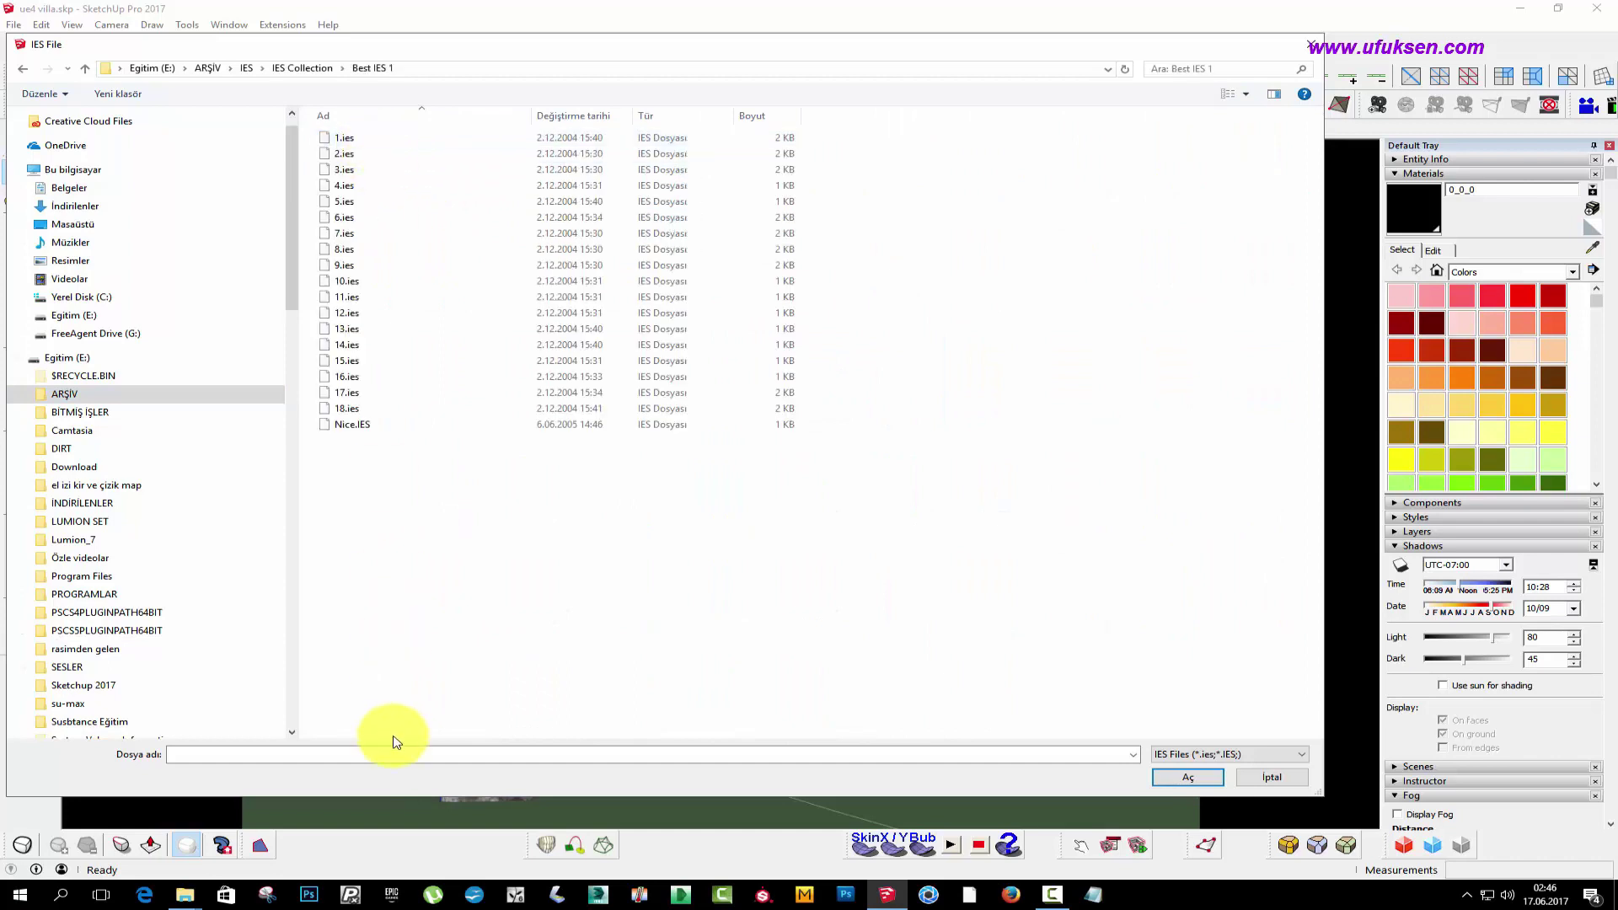
left_click(393, 752)
key("Return")
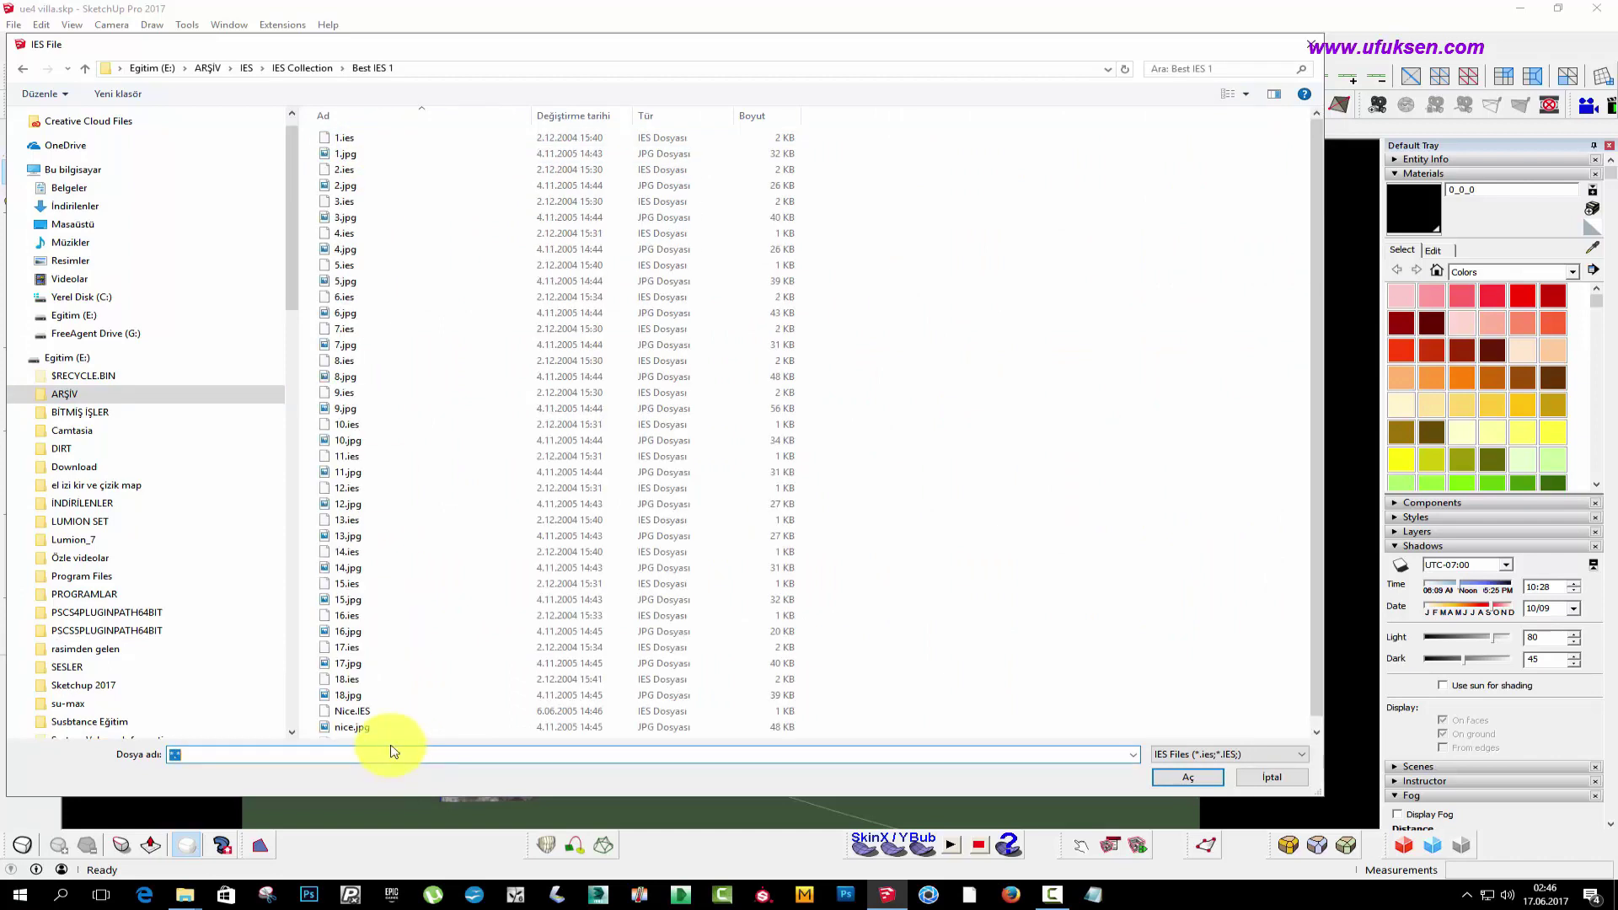
right_click(1038, 456)
mouse_move(1038, 472)
left_click(1242, 462)
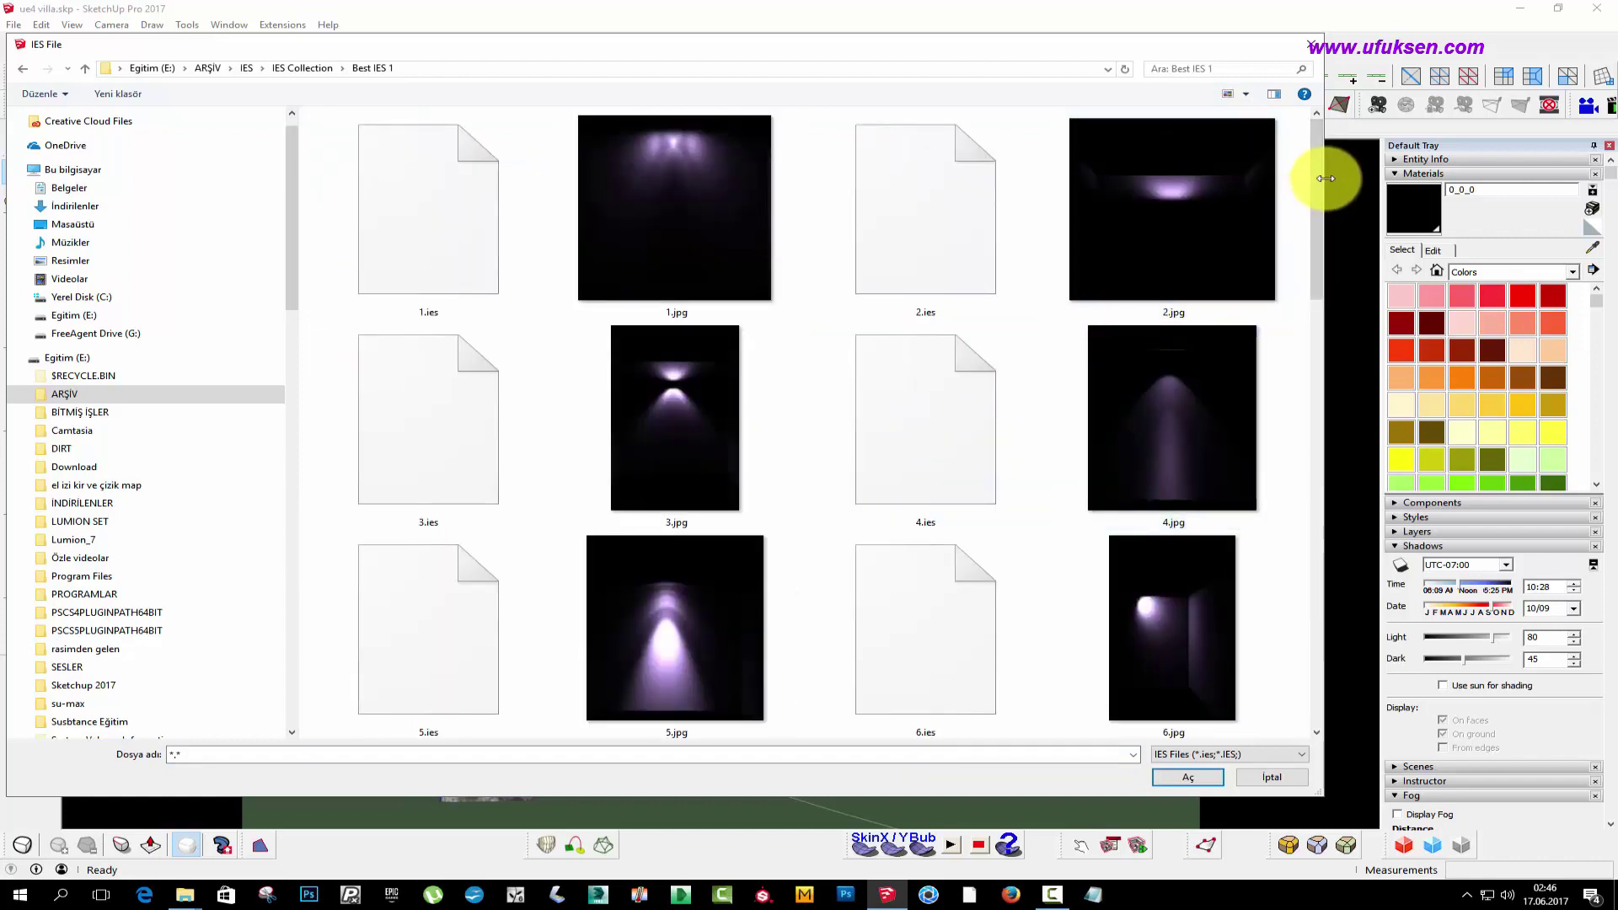
mouse_move(1317, 178)
left_mouse_down()
mouse_move(1357, 482)
mouse_move(1314, 440)
left_mouse_up()
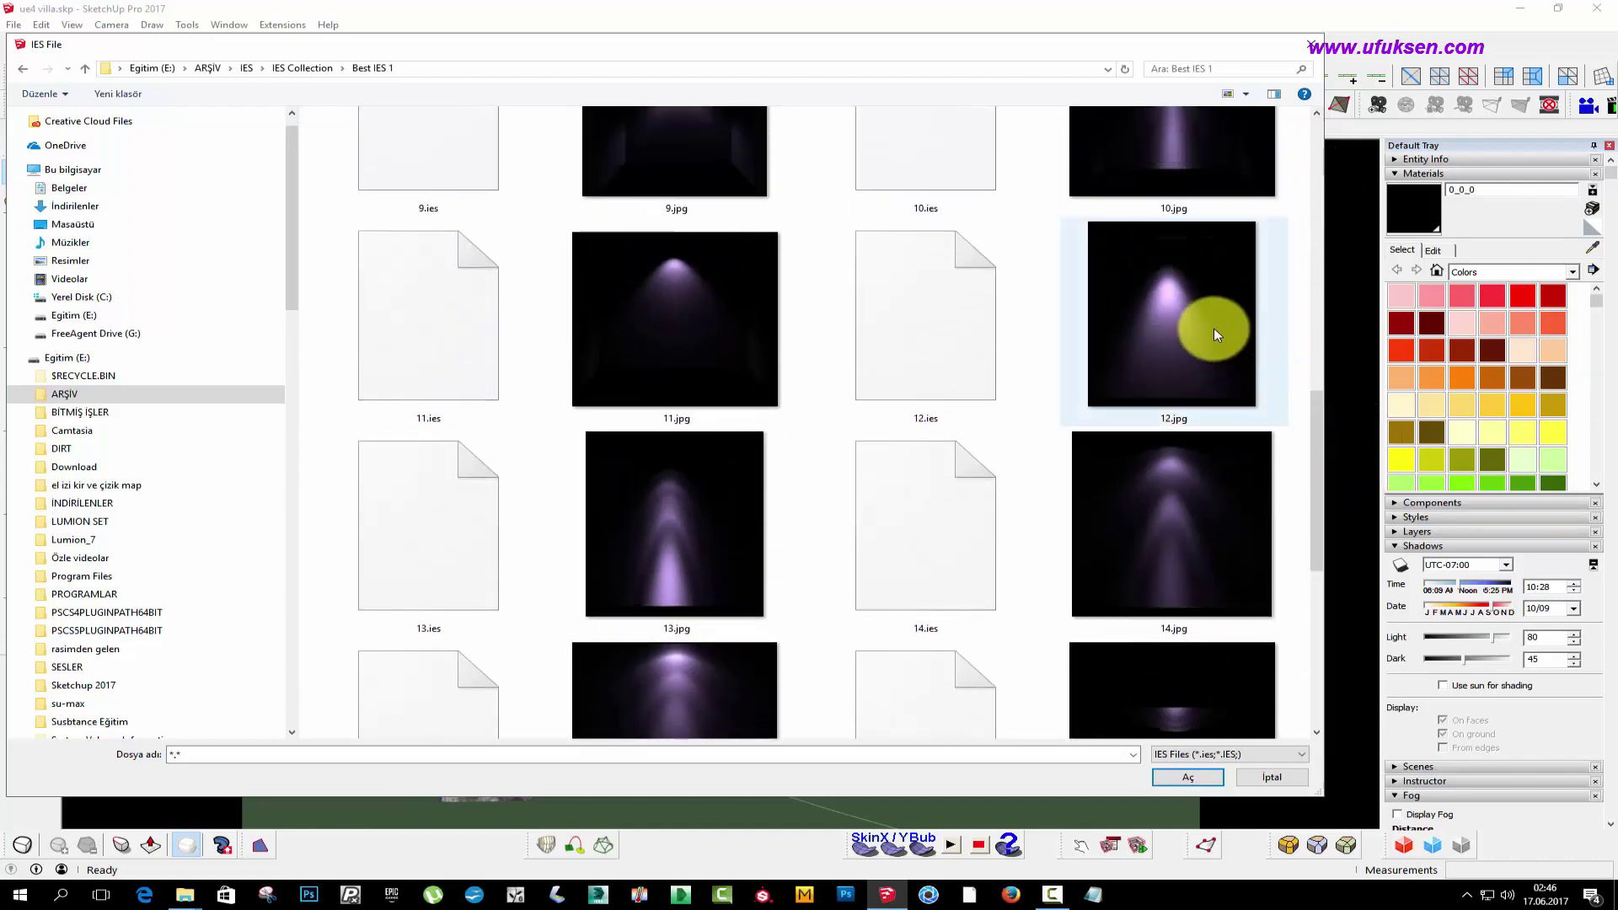
left_click(917, 350)
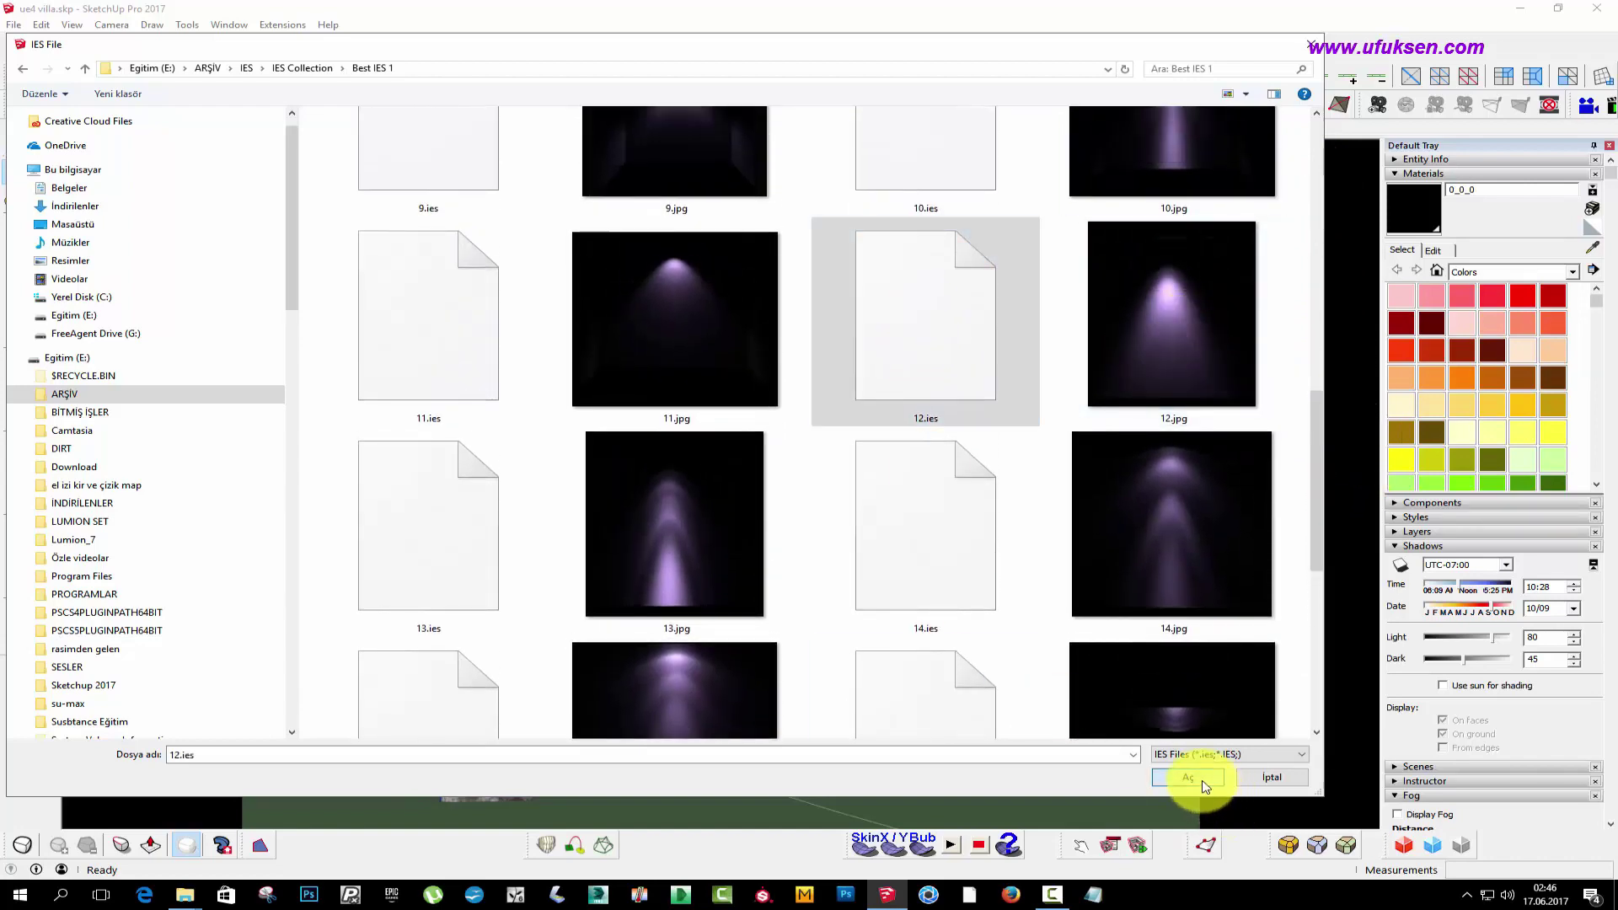
left_click(1187, 776)
- Apply the IES profile to the planter light and pan out to view the planter block
left_click(690, 452)
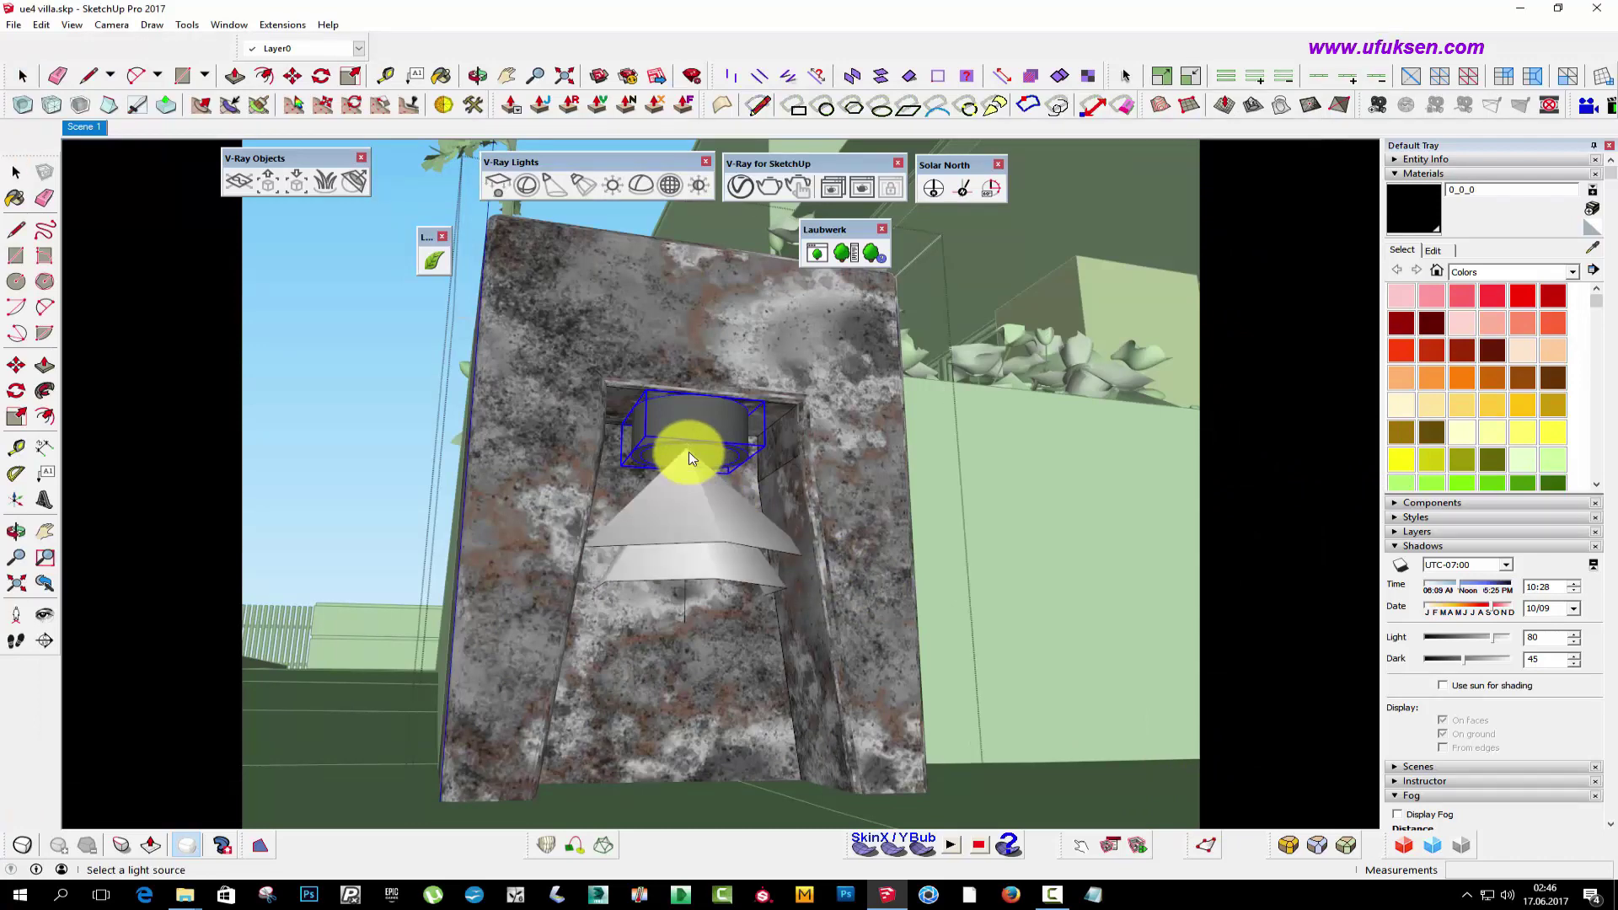
mouse_move(699, 463)
middle_mouse_down()
mouse_move(631, 649)
mouse_move(683, 563)
middle_mouse_up()
scroll(683, 563, "down", 3)
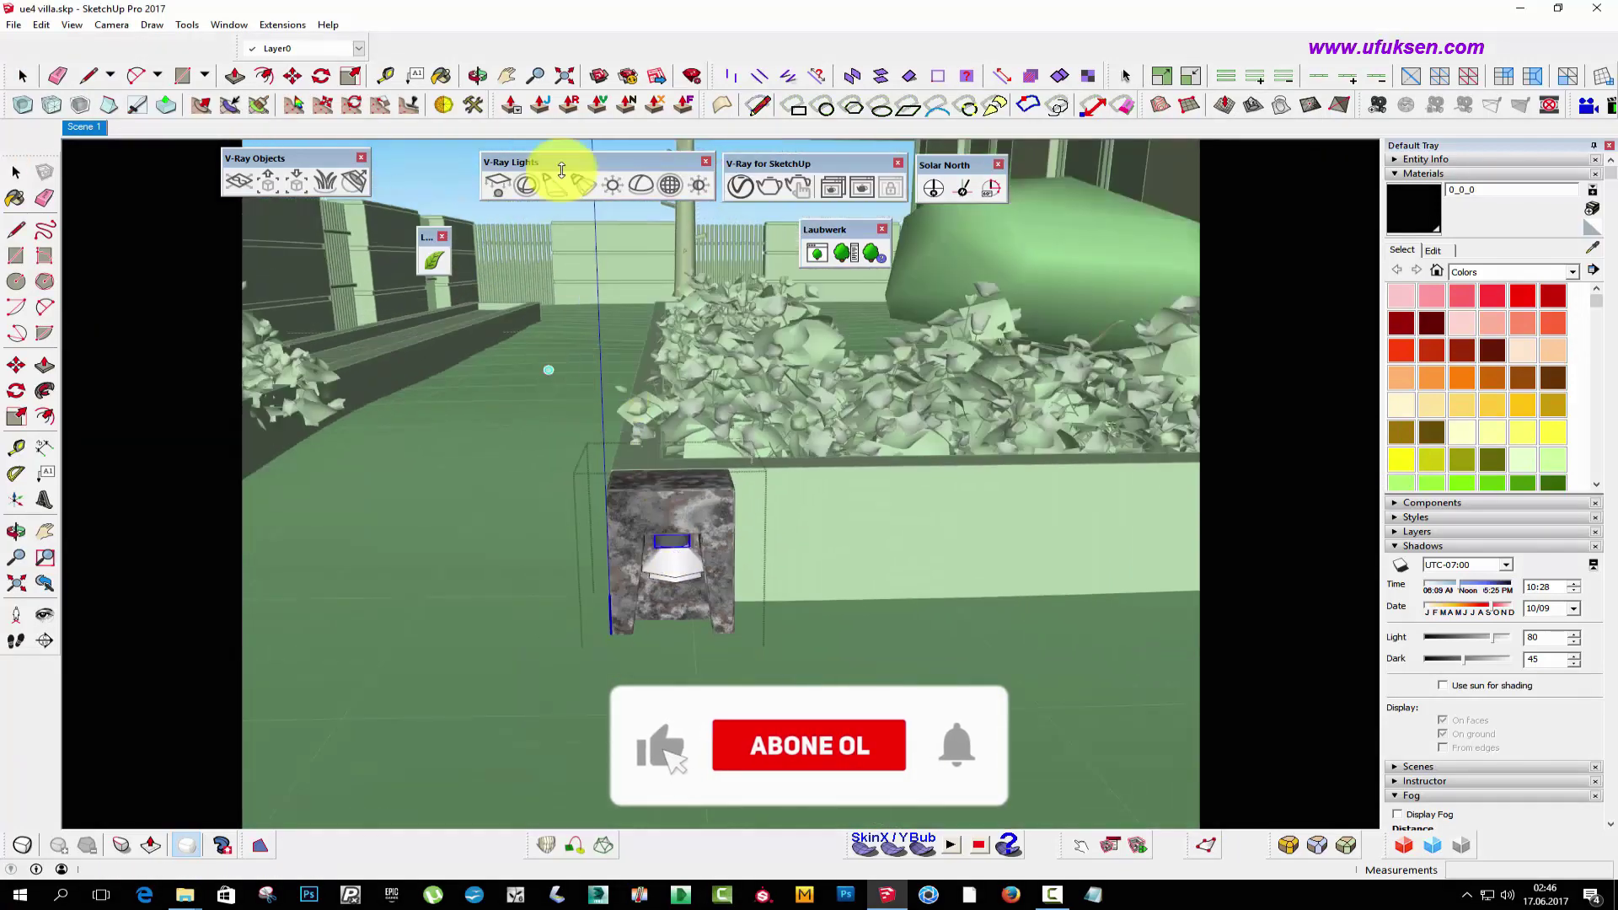
left_click(506, 81)
mouse_move(867, 380)
left_mouse_down()
mouse_move(480, 477)
mouse_move(589, 462)
left_mouse_up()
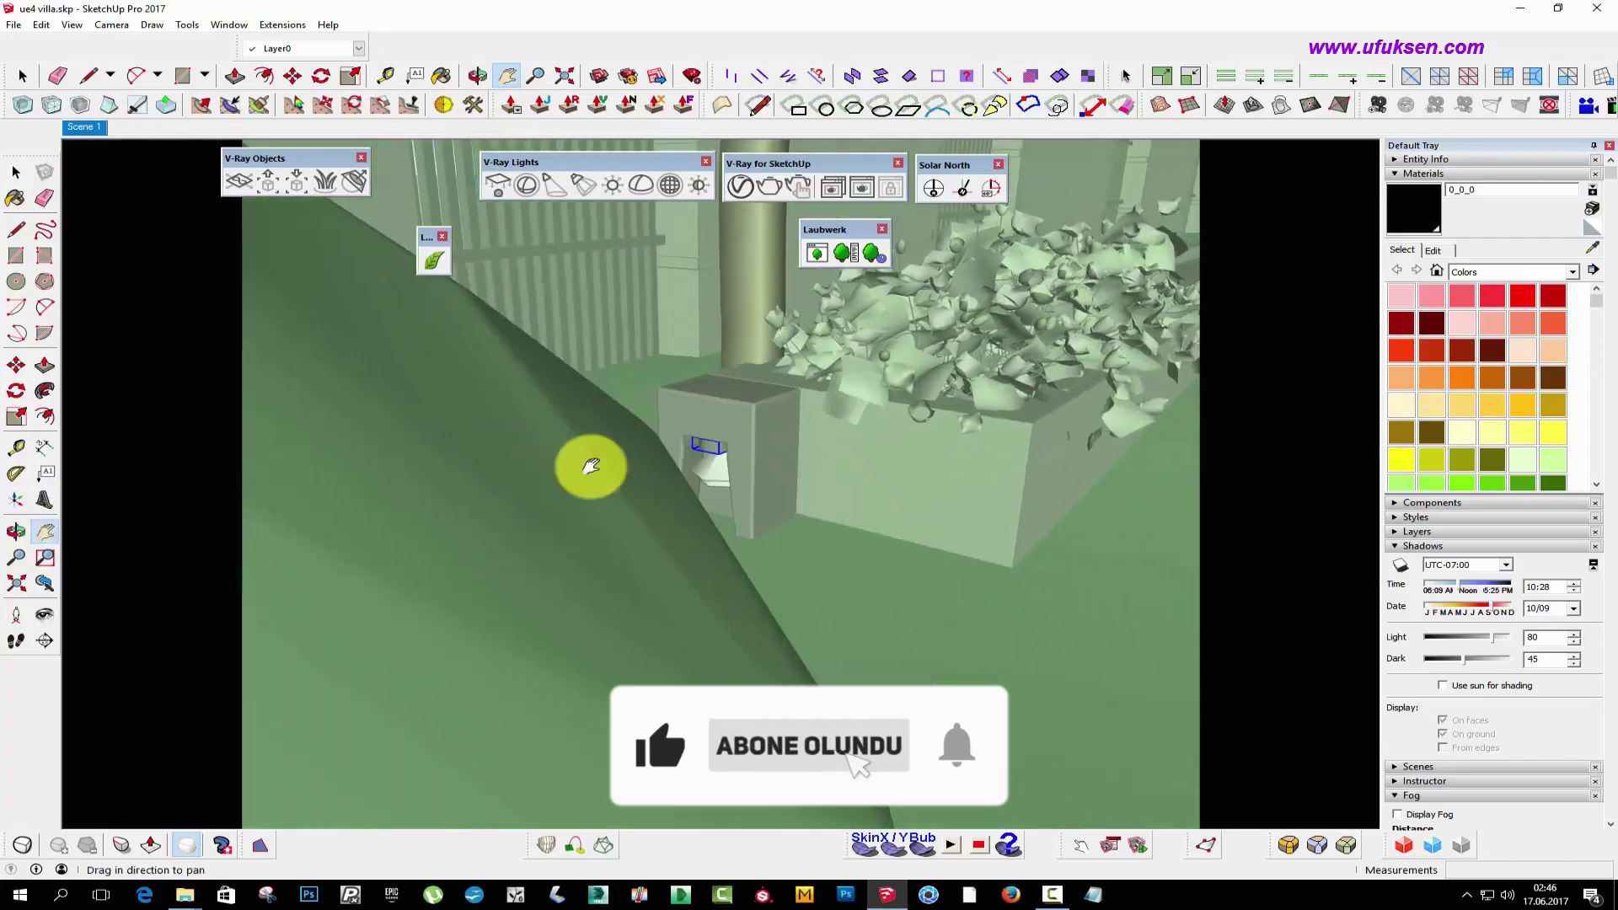
scroll(548, 503, "up", 3)
scroll(675, 542, "up", 3)
scroll(907, 560, "up", 3)
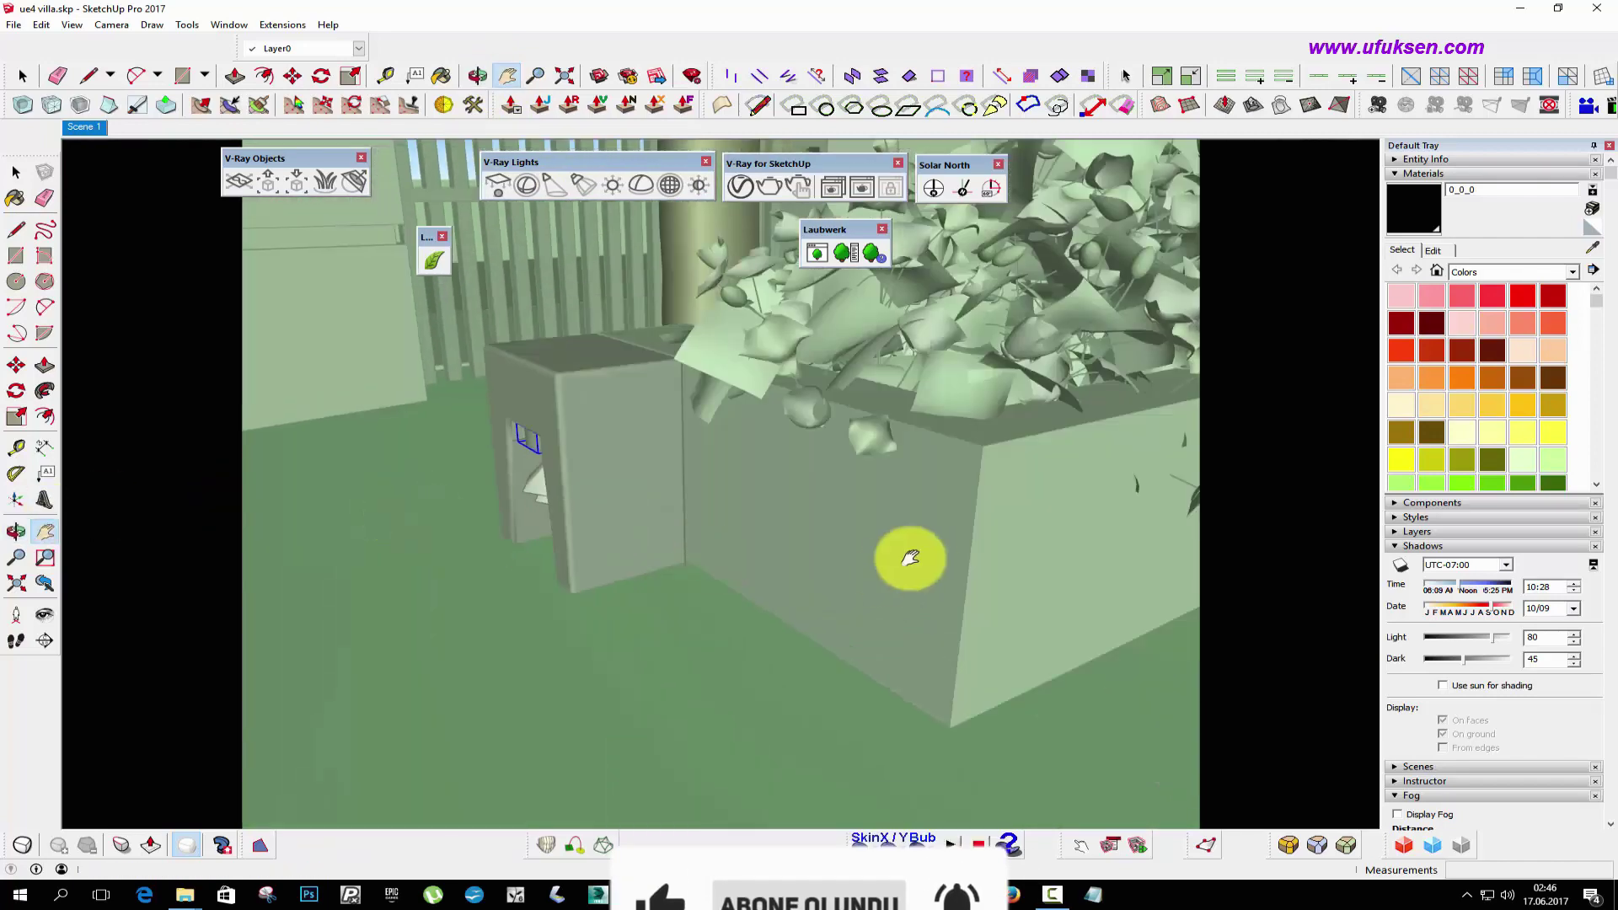
scroll(414, 455, "up", 2)
scroll(415, 455, "down", 3)
scroll(734, 473, "up", 3)
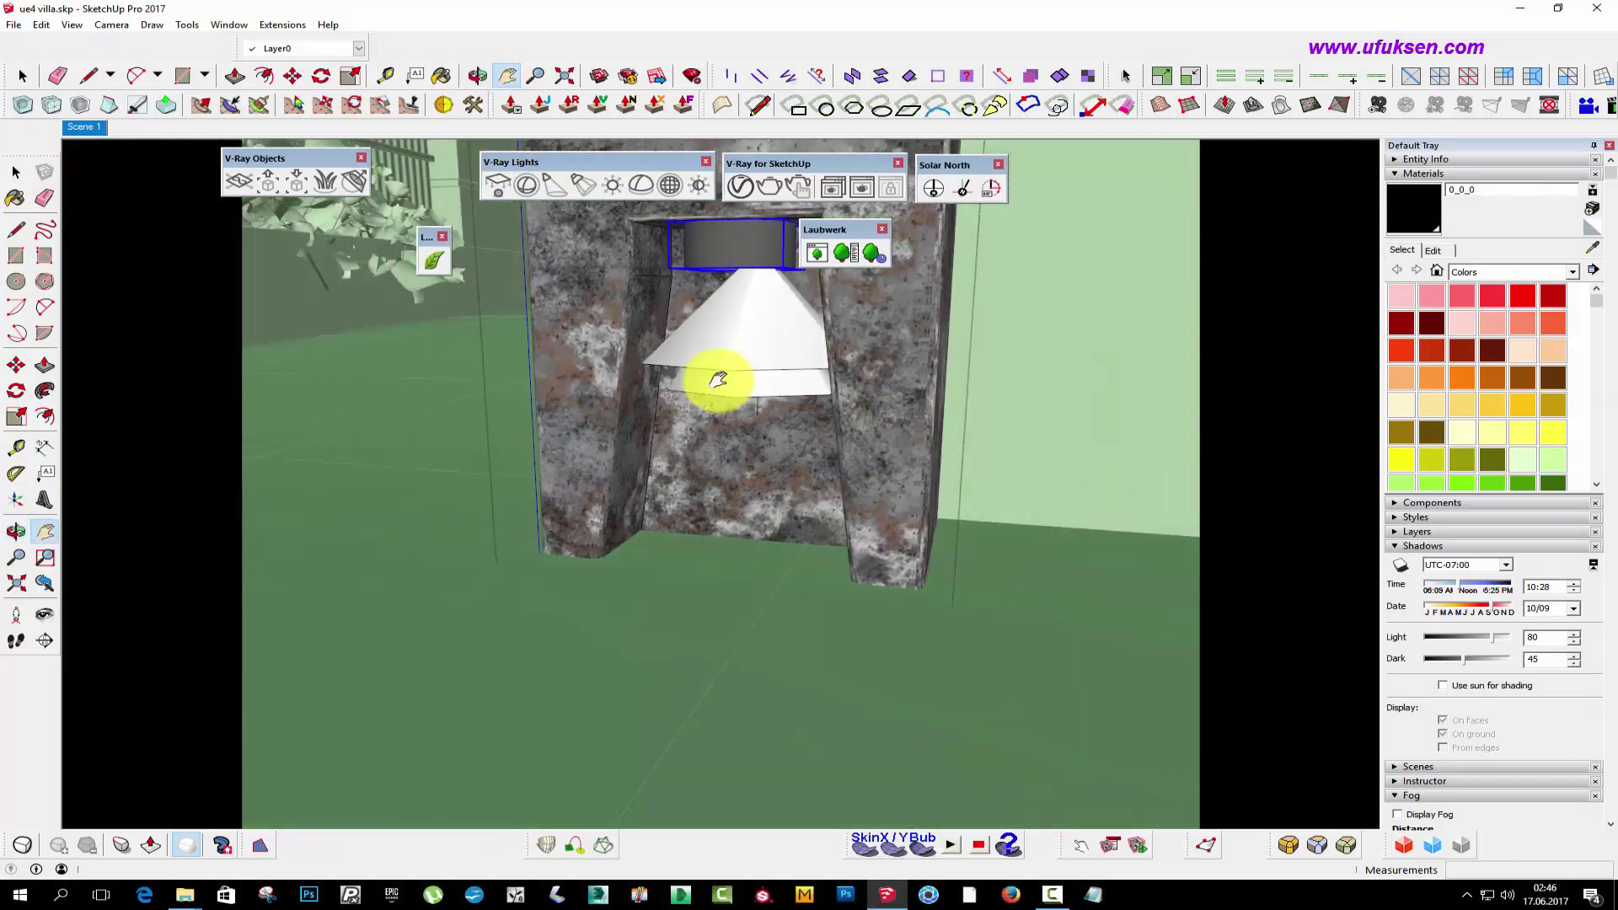
- Orbit around the stone box until the cone lamp inside is visible
right_click(779, 483)
left_click(814, 510)
mouse_move(809, 498)
left_mouse_down()
mouse_move(969, 253)
mouse_move(981, 350)
mouse_move(944, 337)
left_mouse_up()
left_click(8, 166)
mouse_move(758, 523)
middle_mouse_down()
mouse_move(823, 542)
mouse_move(724, 554)
mouse_move(838, 679)
middle_mouse_up()
- Move the cone lamp about 6 cm down inside the stone box and nudge it slightly sideways
left_click(823, 567)
key("m")
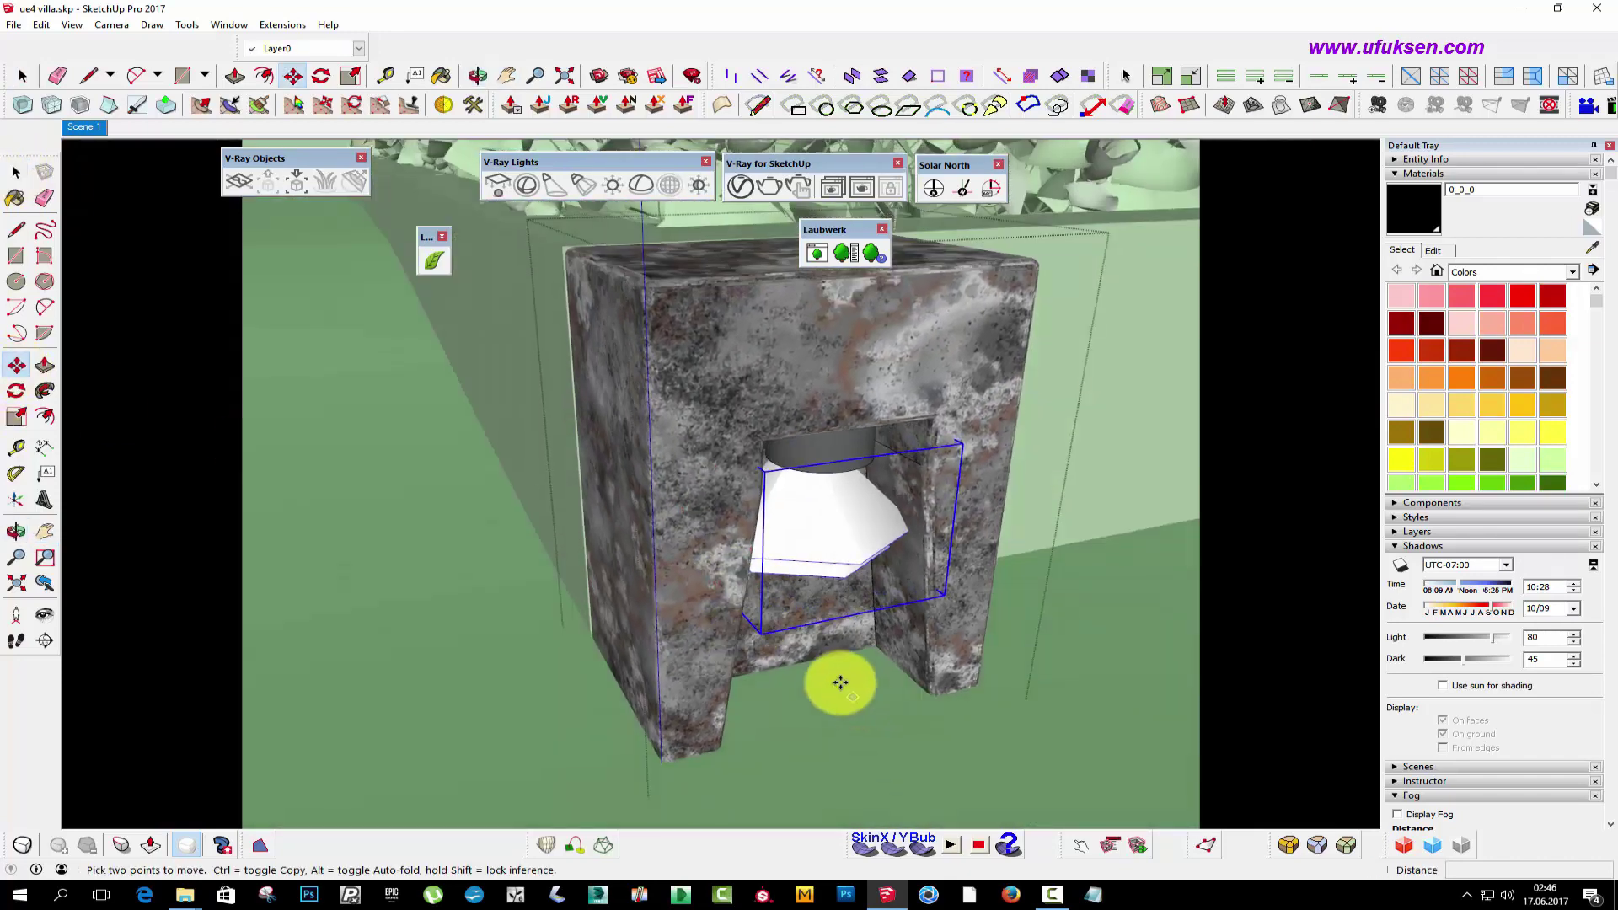
left_click_drag(839, 679, 851, 715)
left_click(853, 717)
mouse_move(853, 717)
middle_mouse_down()
mouse_move(650, 495)
mouse_move(668, 416)
mouse_move(894, 553)
middle_mouse_up()
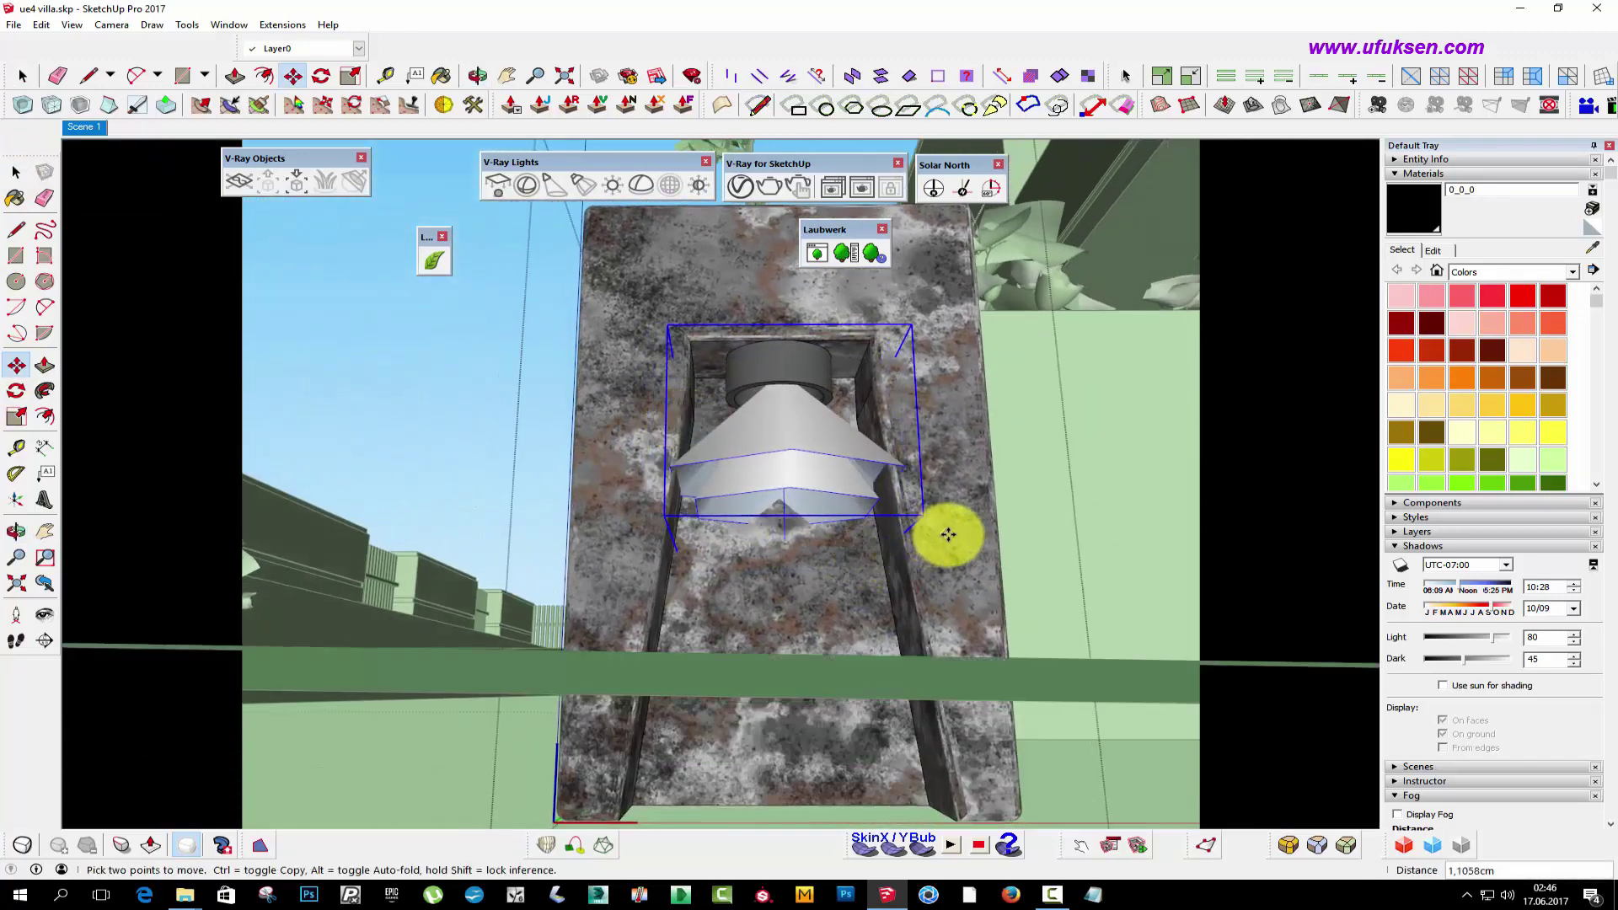
left_click_drag(941, 534, 745, 432)
left_click(705, 396)
middle_click_drag(704, 397, 758, 209)
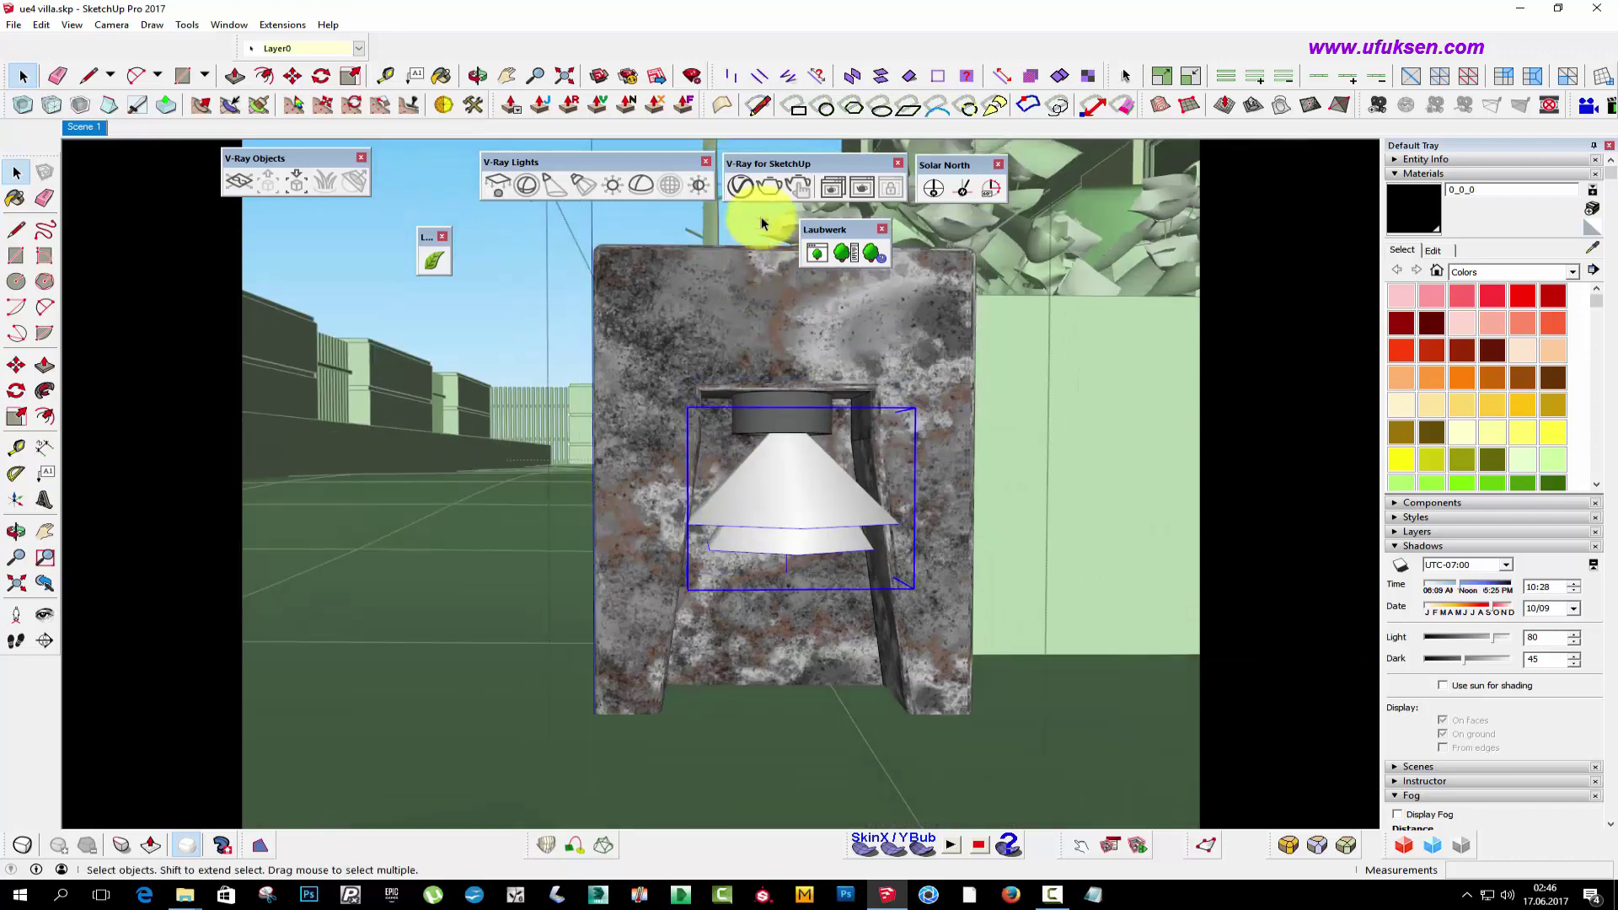
left_click(740, 187)
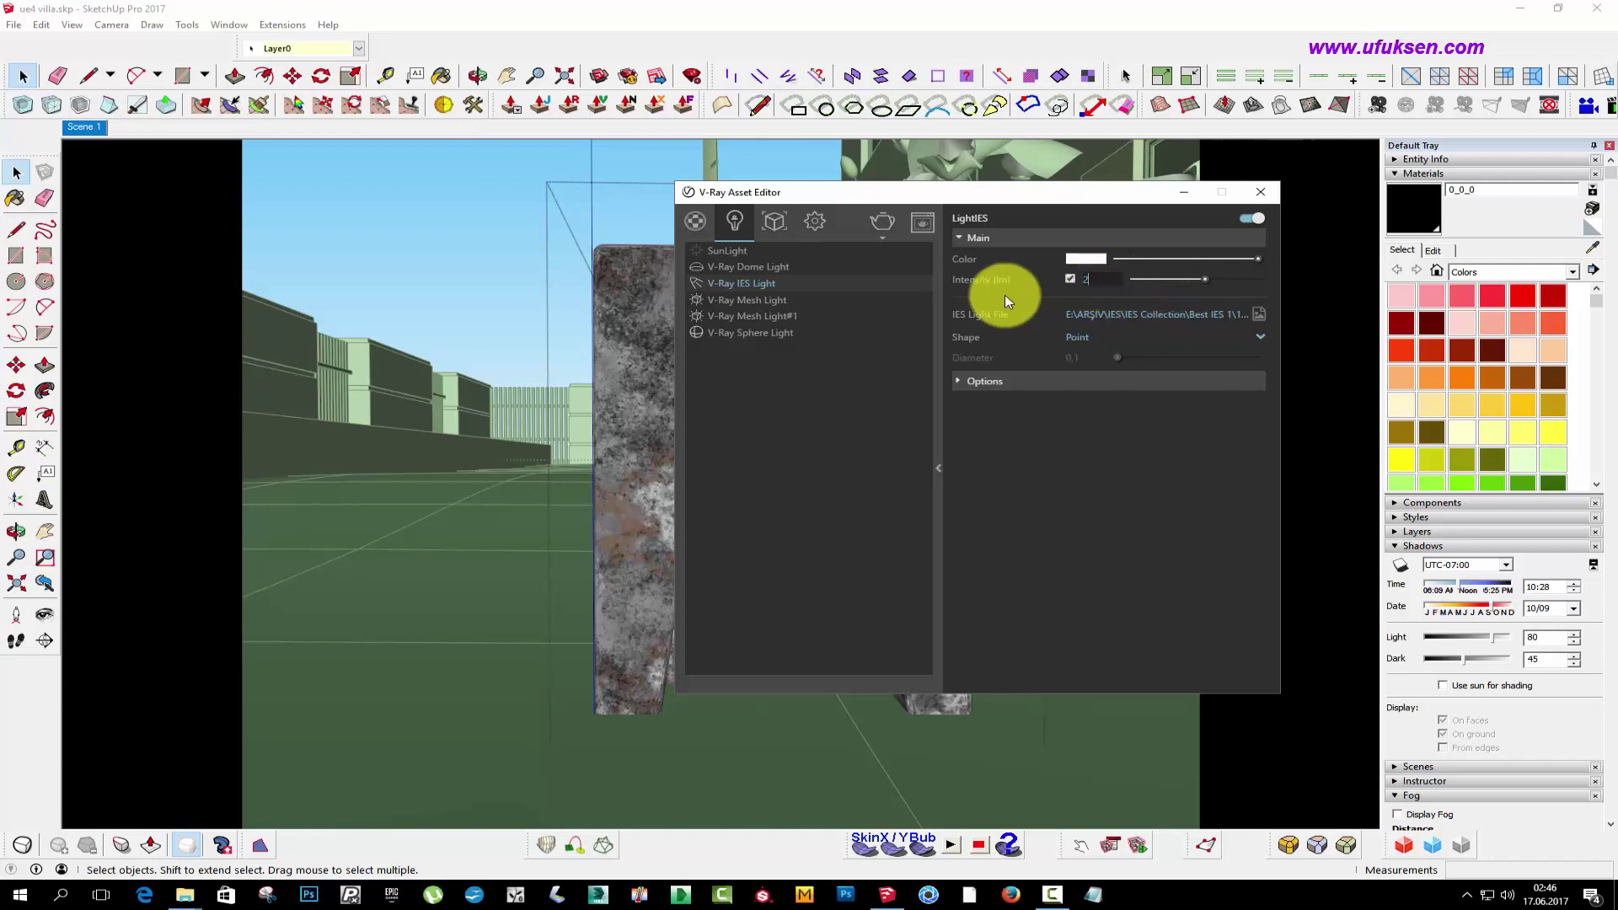
- Set the IES light intensity to 200 and switch to the Scene 1 villa view
type("200")
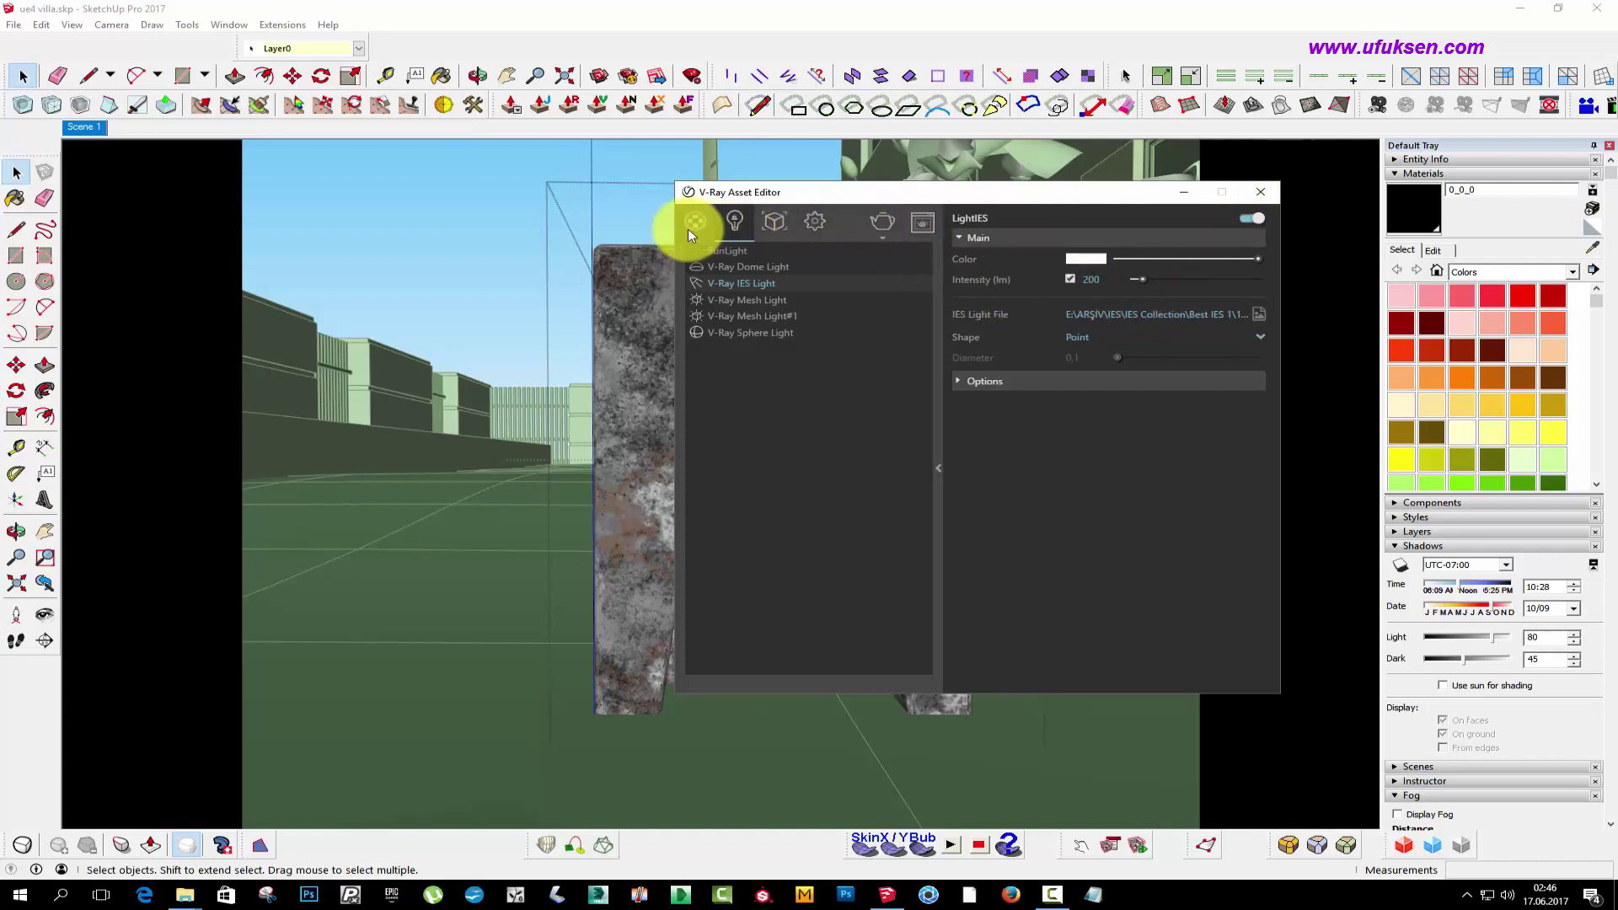
left_click(443, 221)
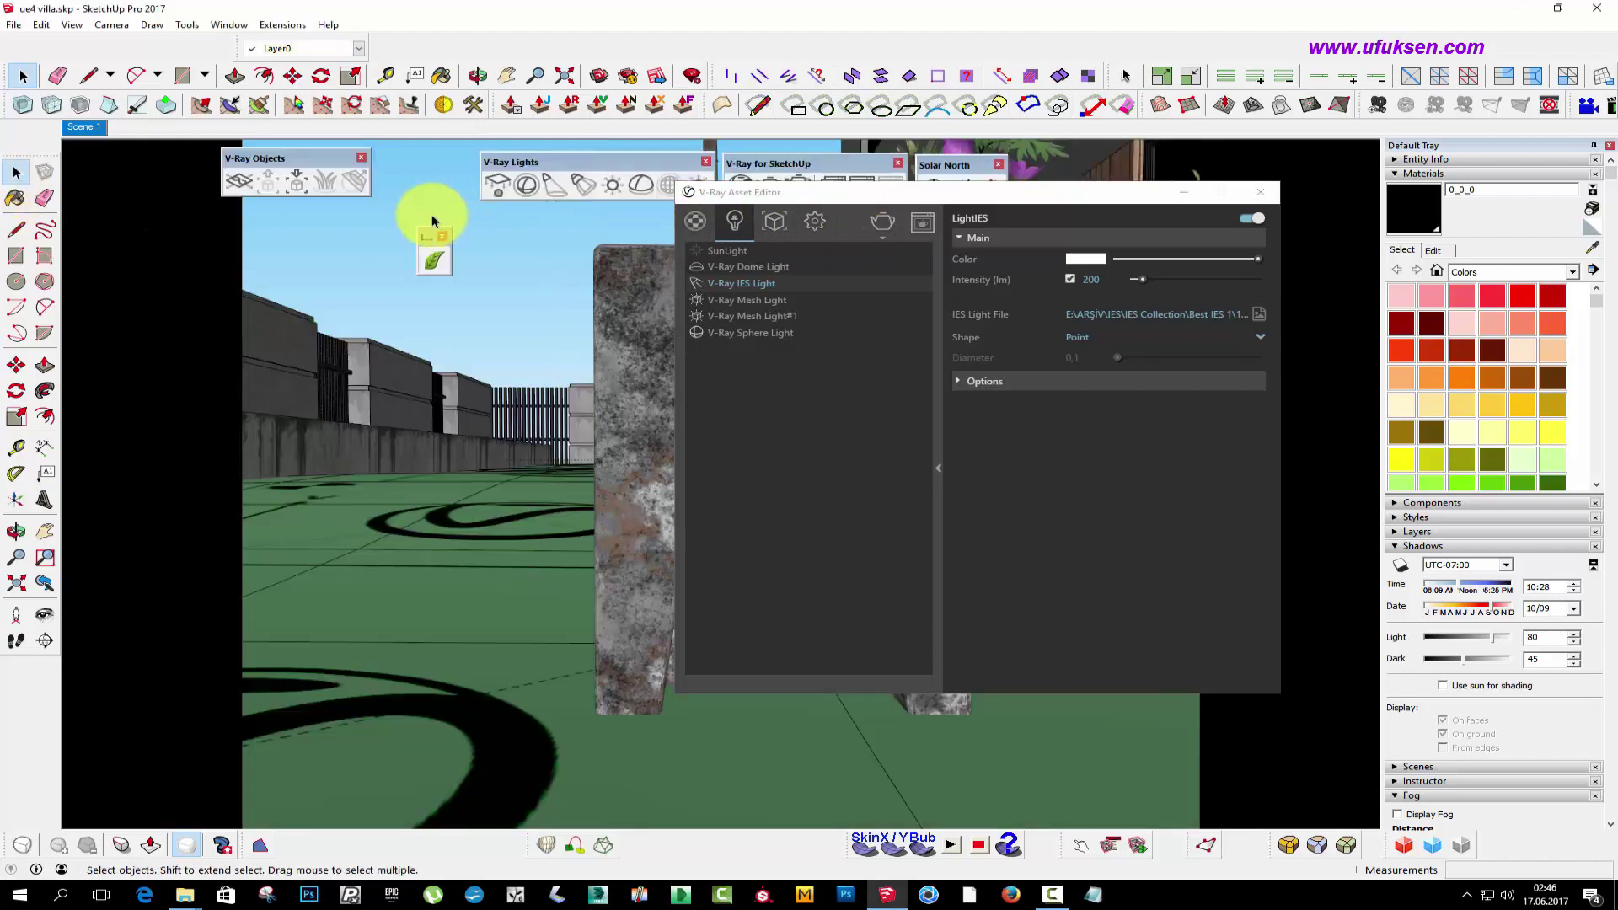
left_click(80, 128)
- Set Draft render quality and check the Render Output size settings
left_click_drag(823, 225, 1082, 261)
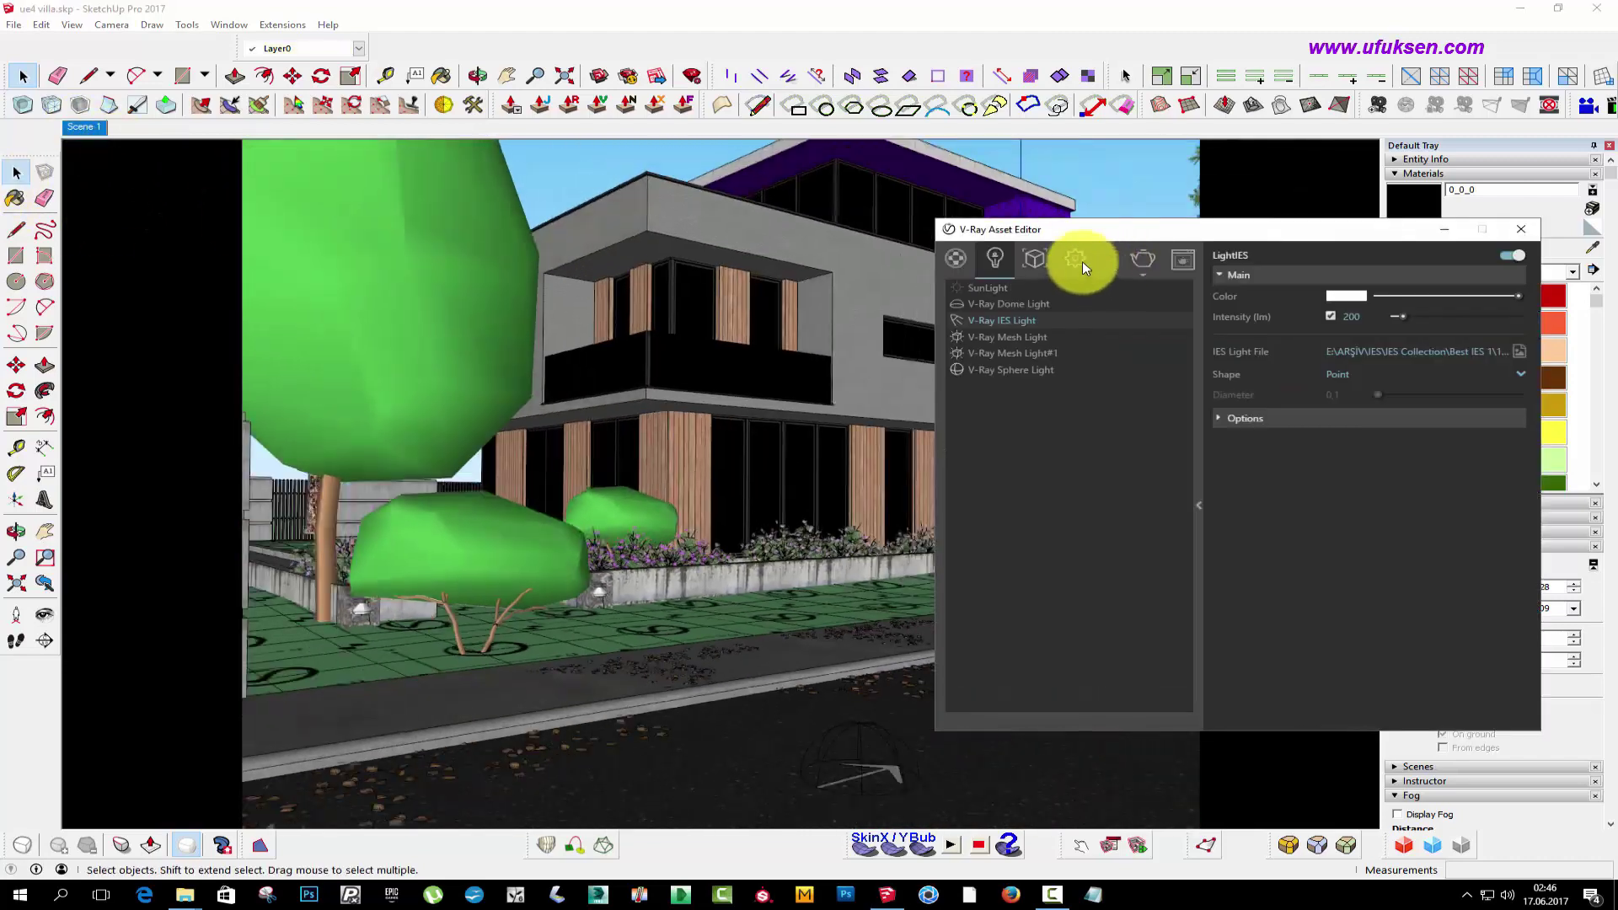
left_click(1081, 261)
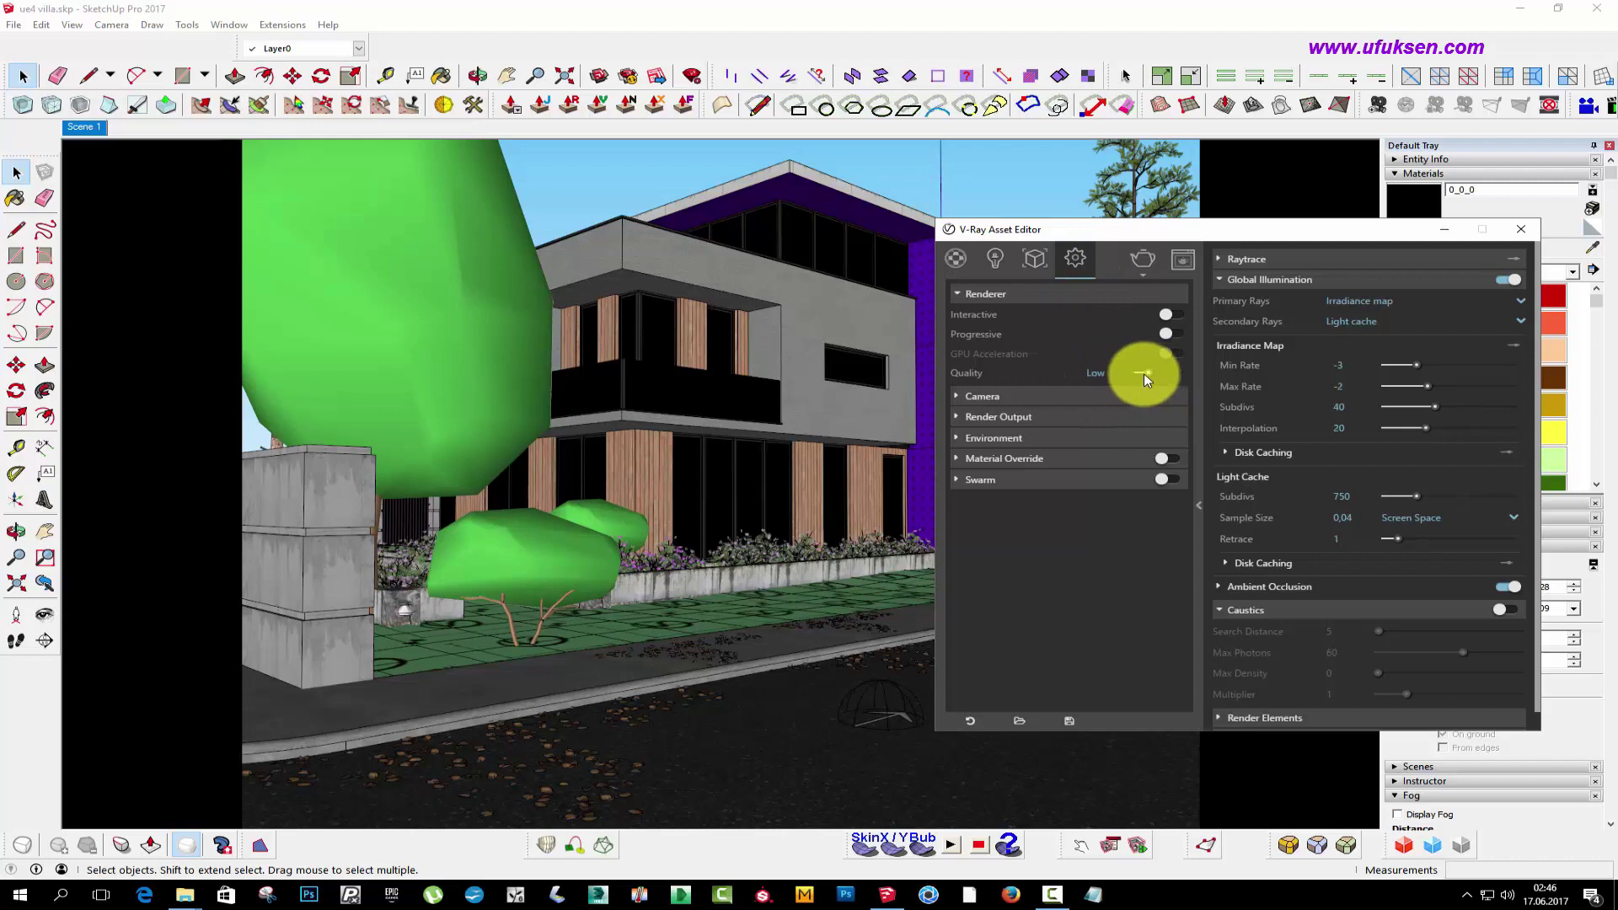
left_click(1012, 415)
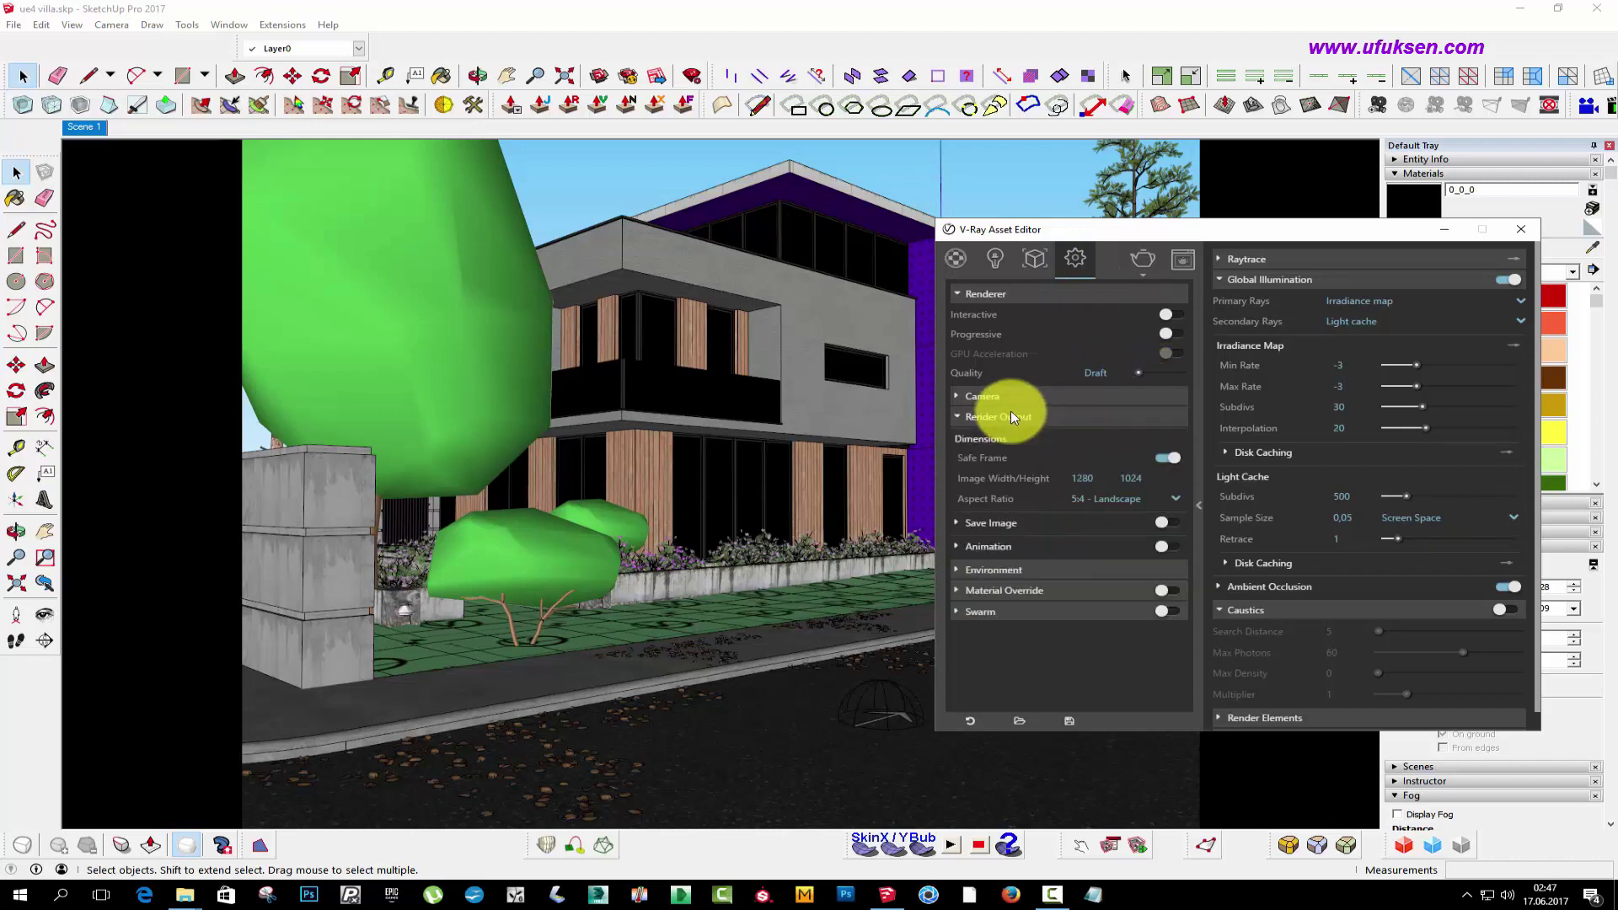
left_click(1009, 412)
- Render the villa view and set the V-Ray Sphere Light intensity to 600
left_click(1180, 261)
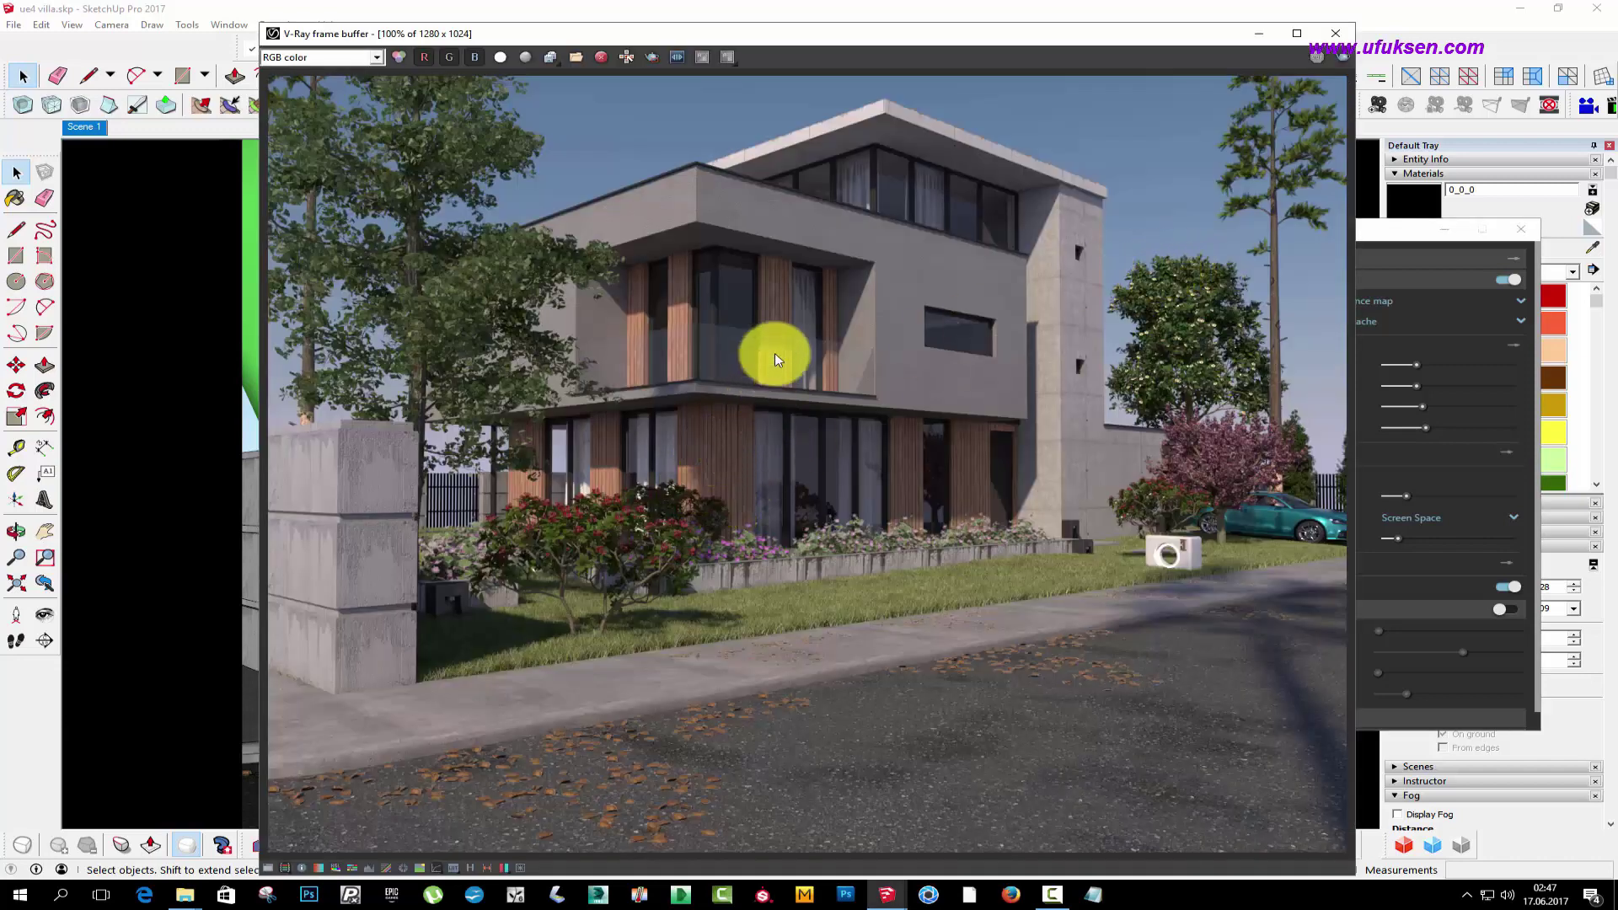
left_click_drag(952, 44, 770, 71)
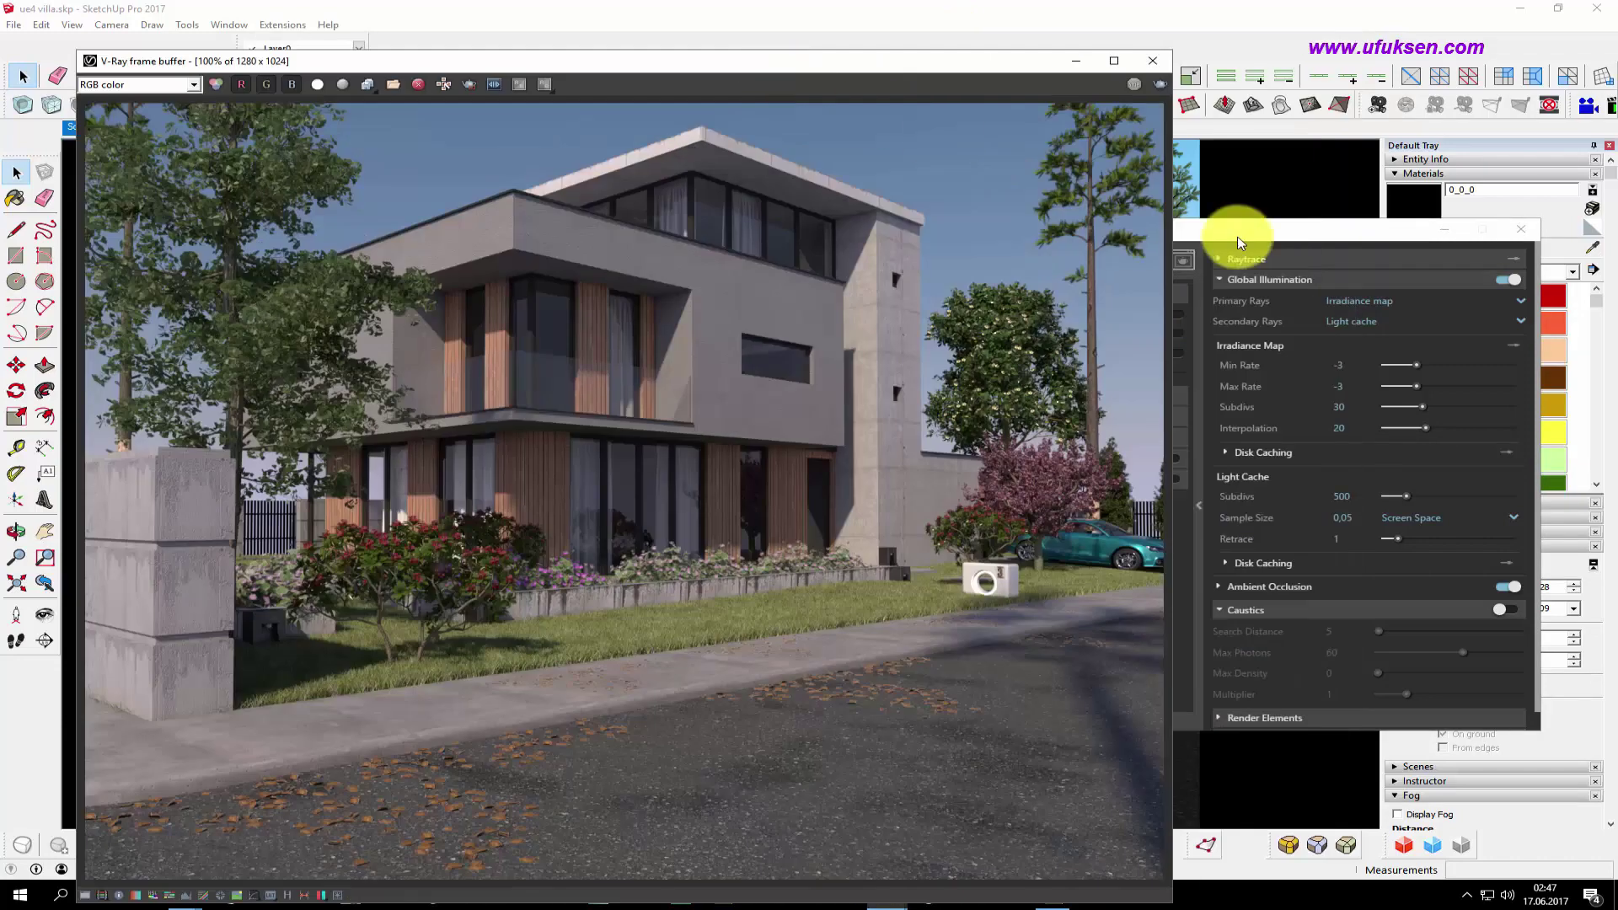
left_click(1237, 239)
left_click(996, 260)
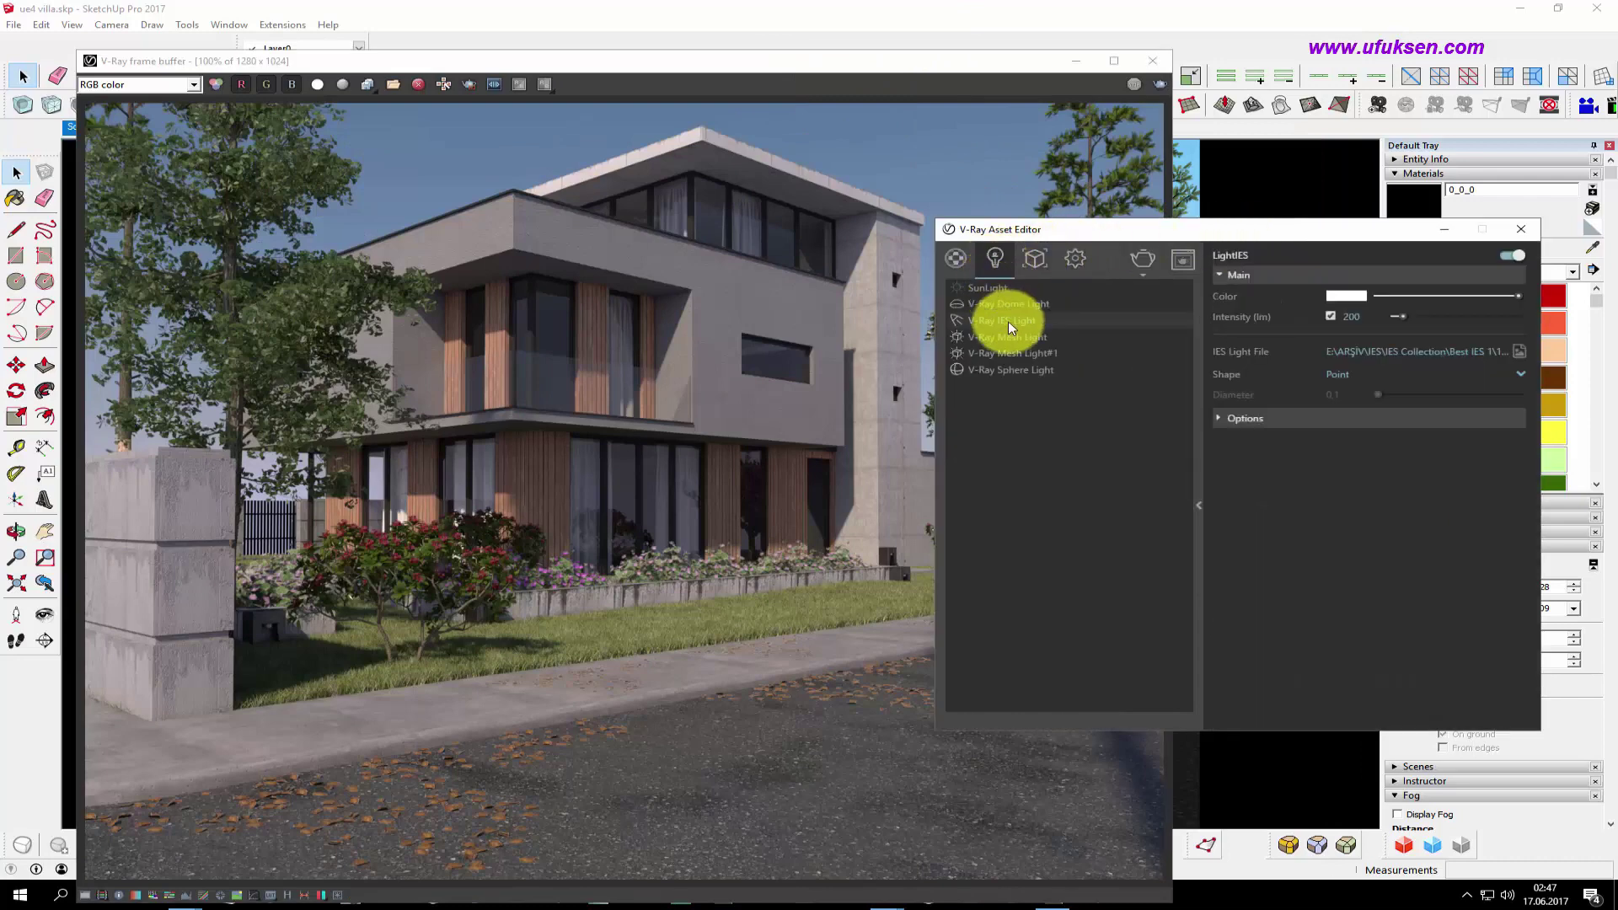
left_click(1005, 369)
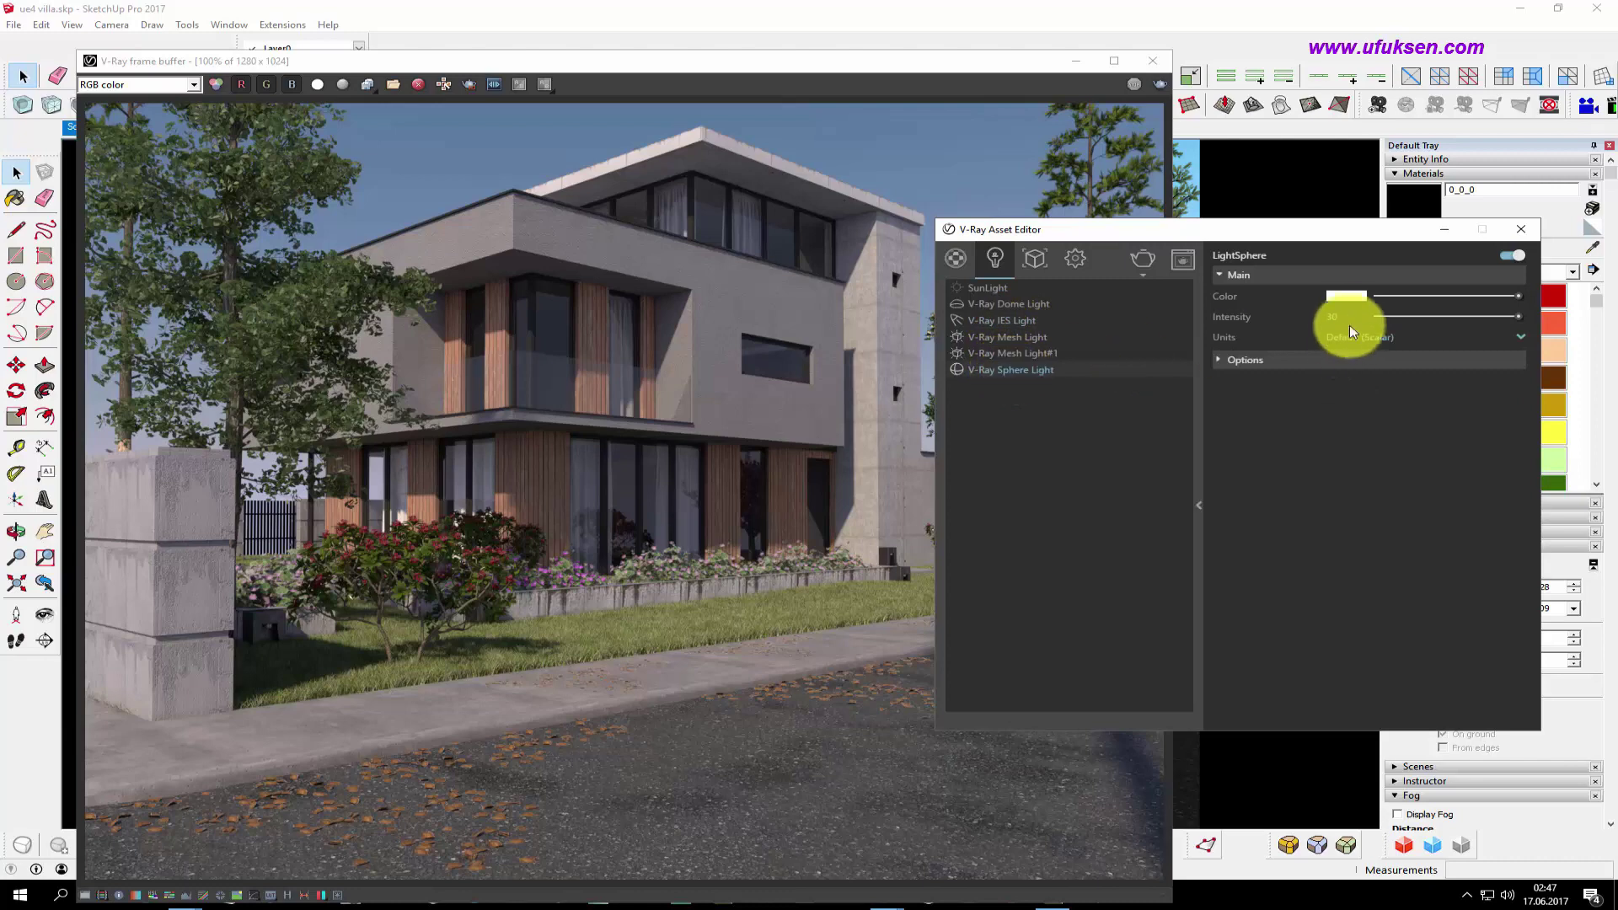
type("600")
key("Return")
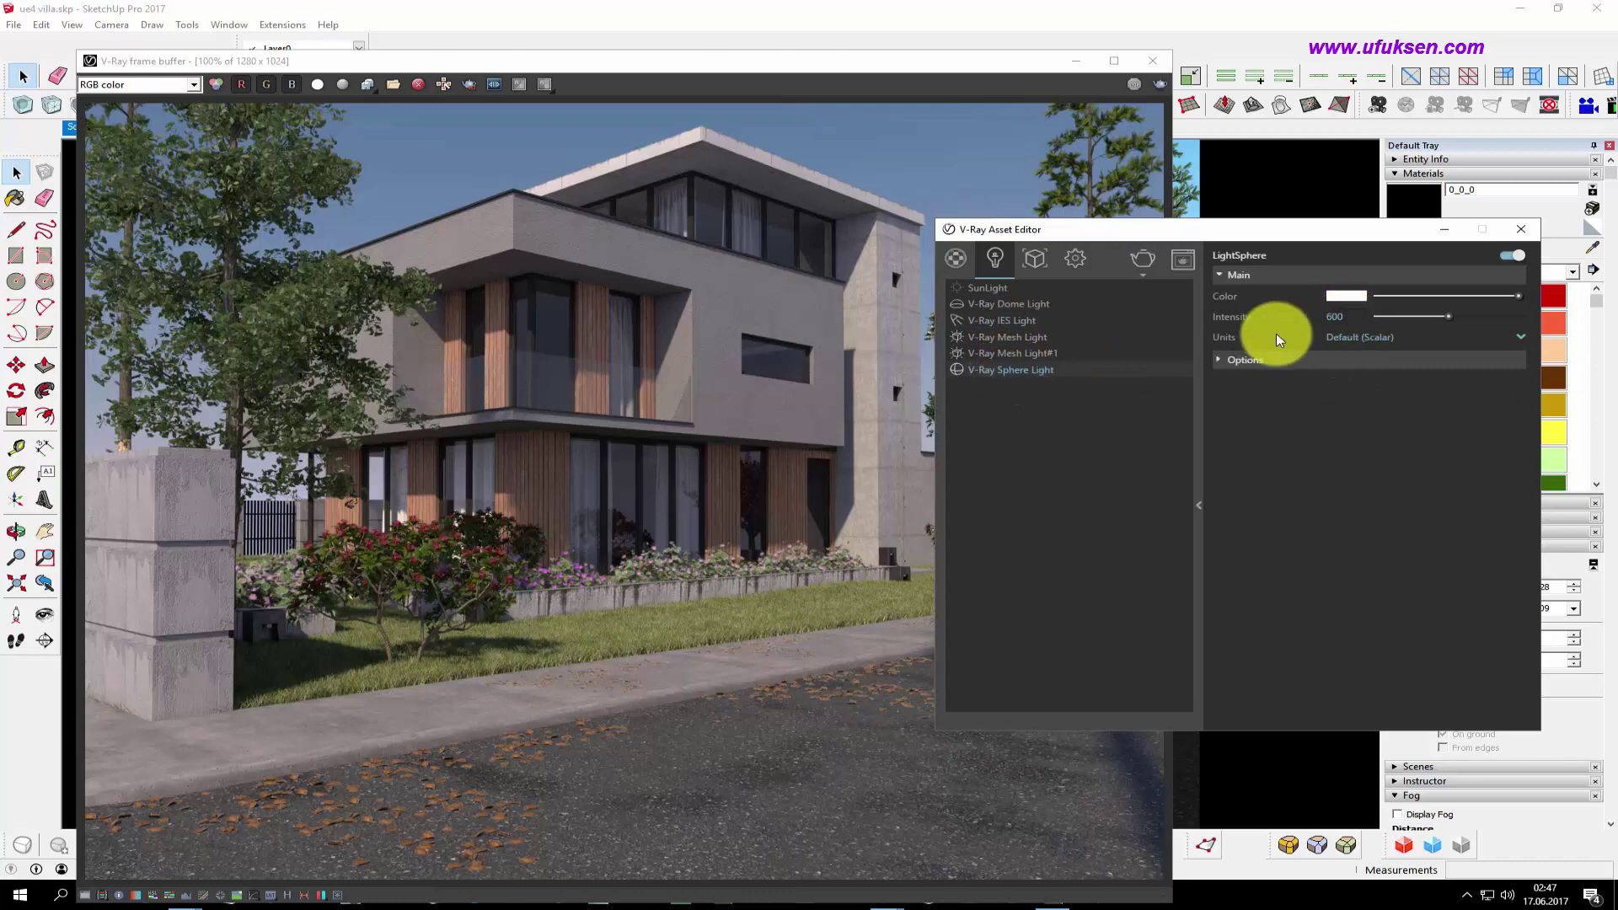
- Give the sphere light a pale green colour
left_click(1345, 295)
left_click(1165, 360)
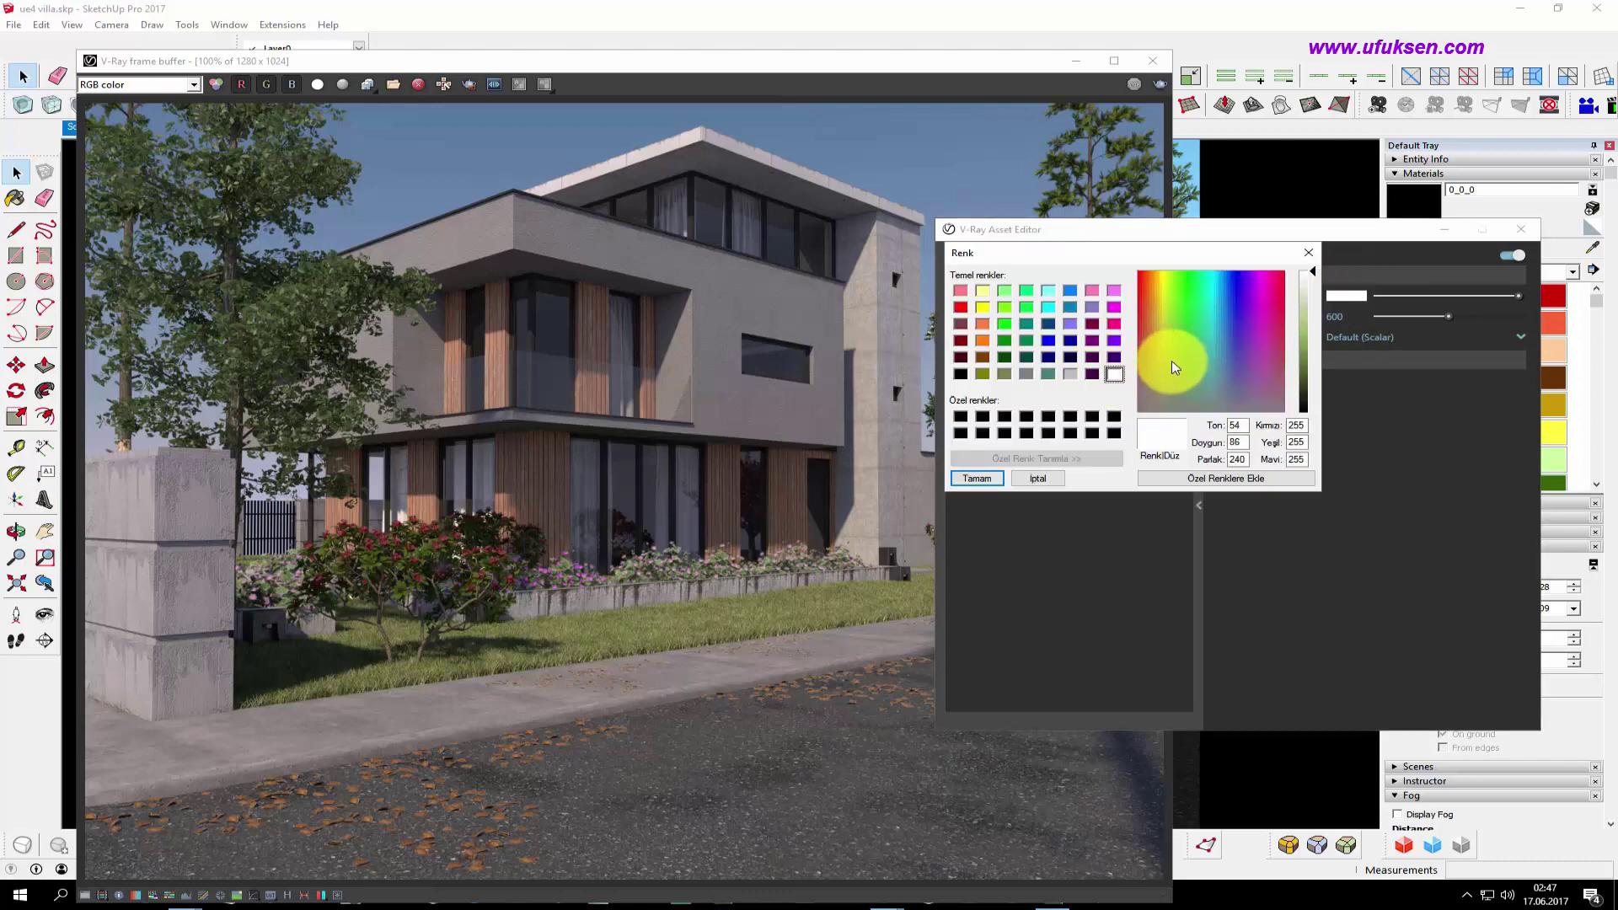
left_click_drag(1312, 271, 1311, 333)
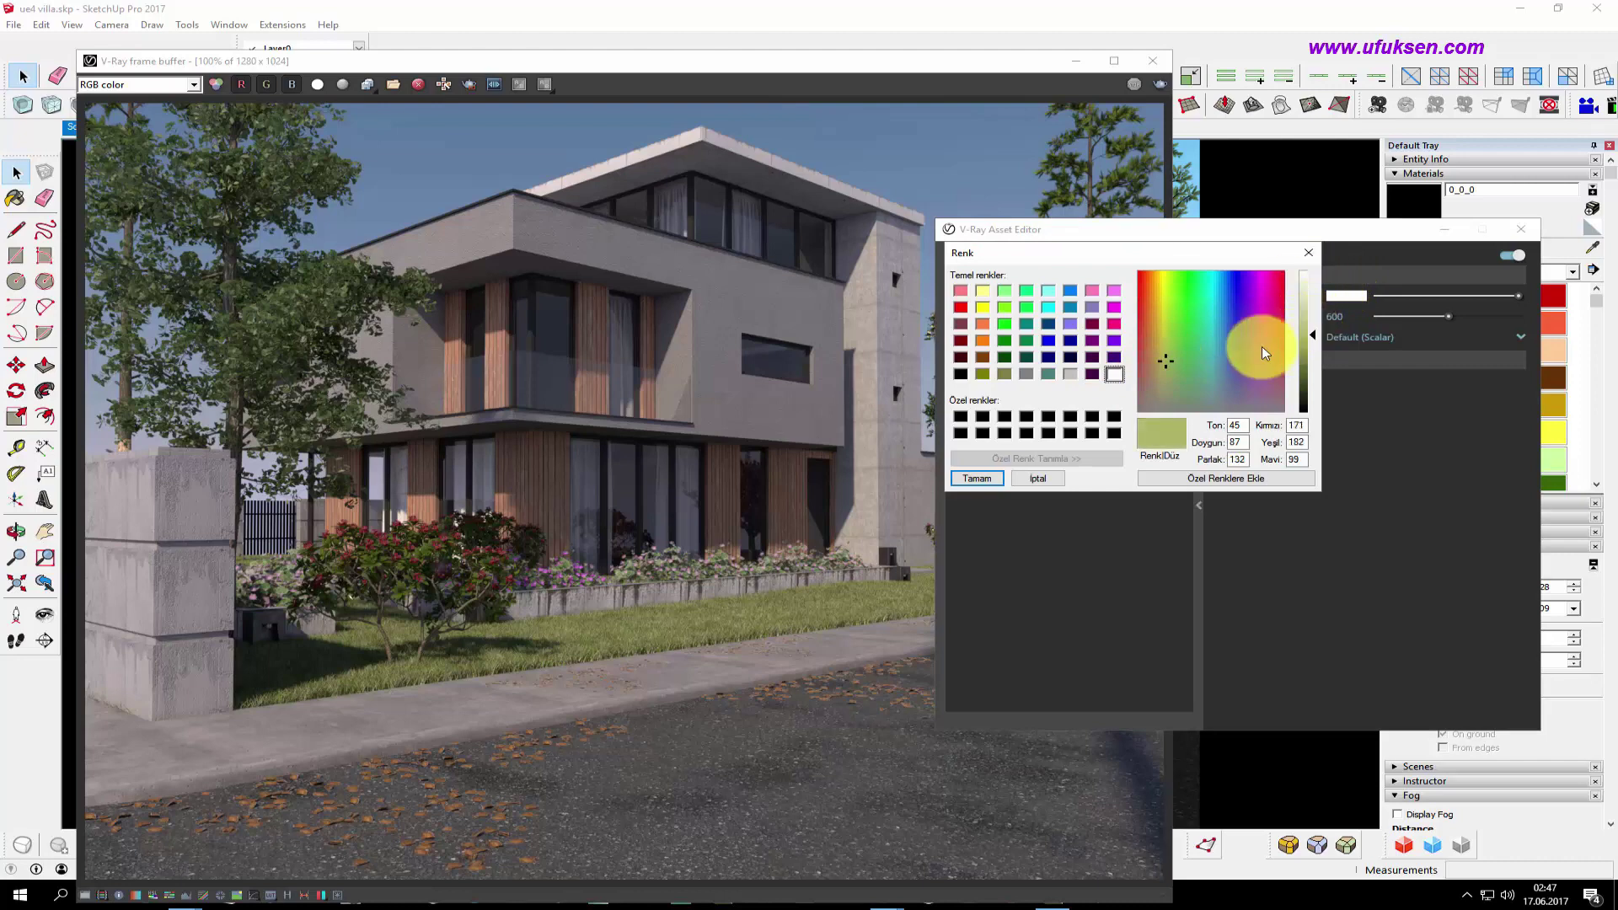
left_click(990, 478)
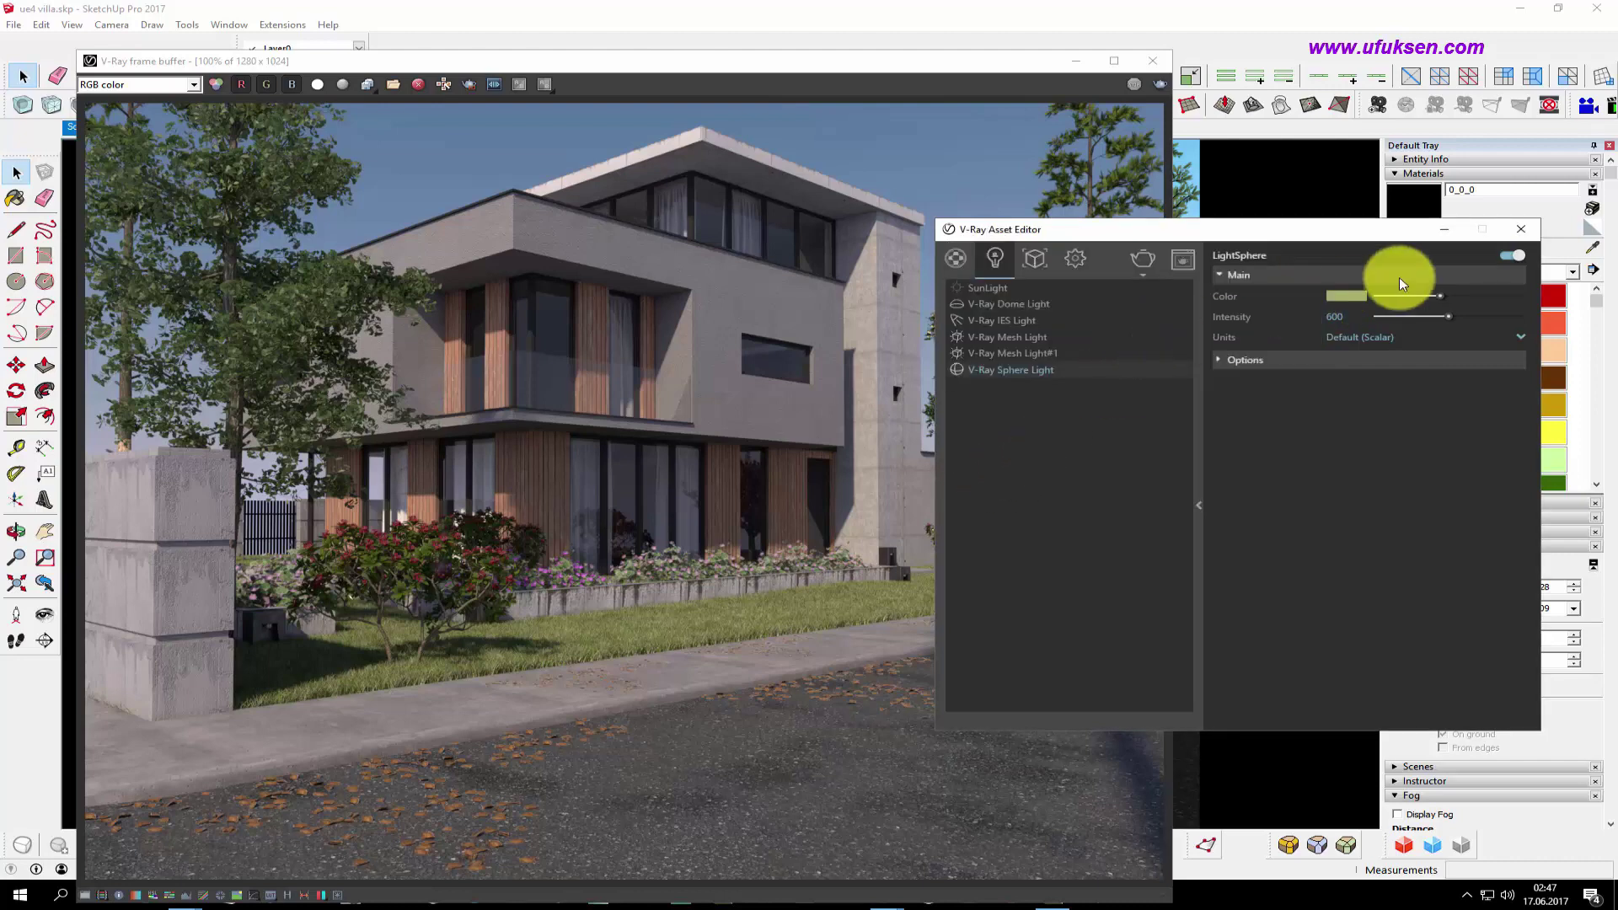
left_click(1516, 232)
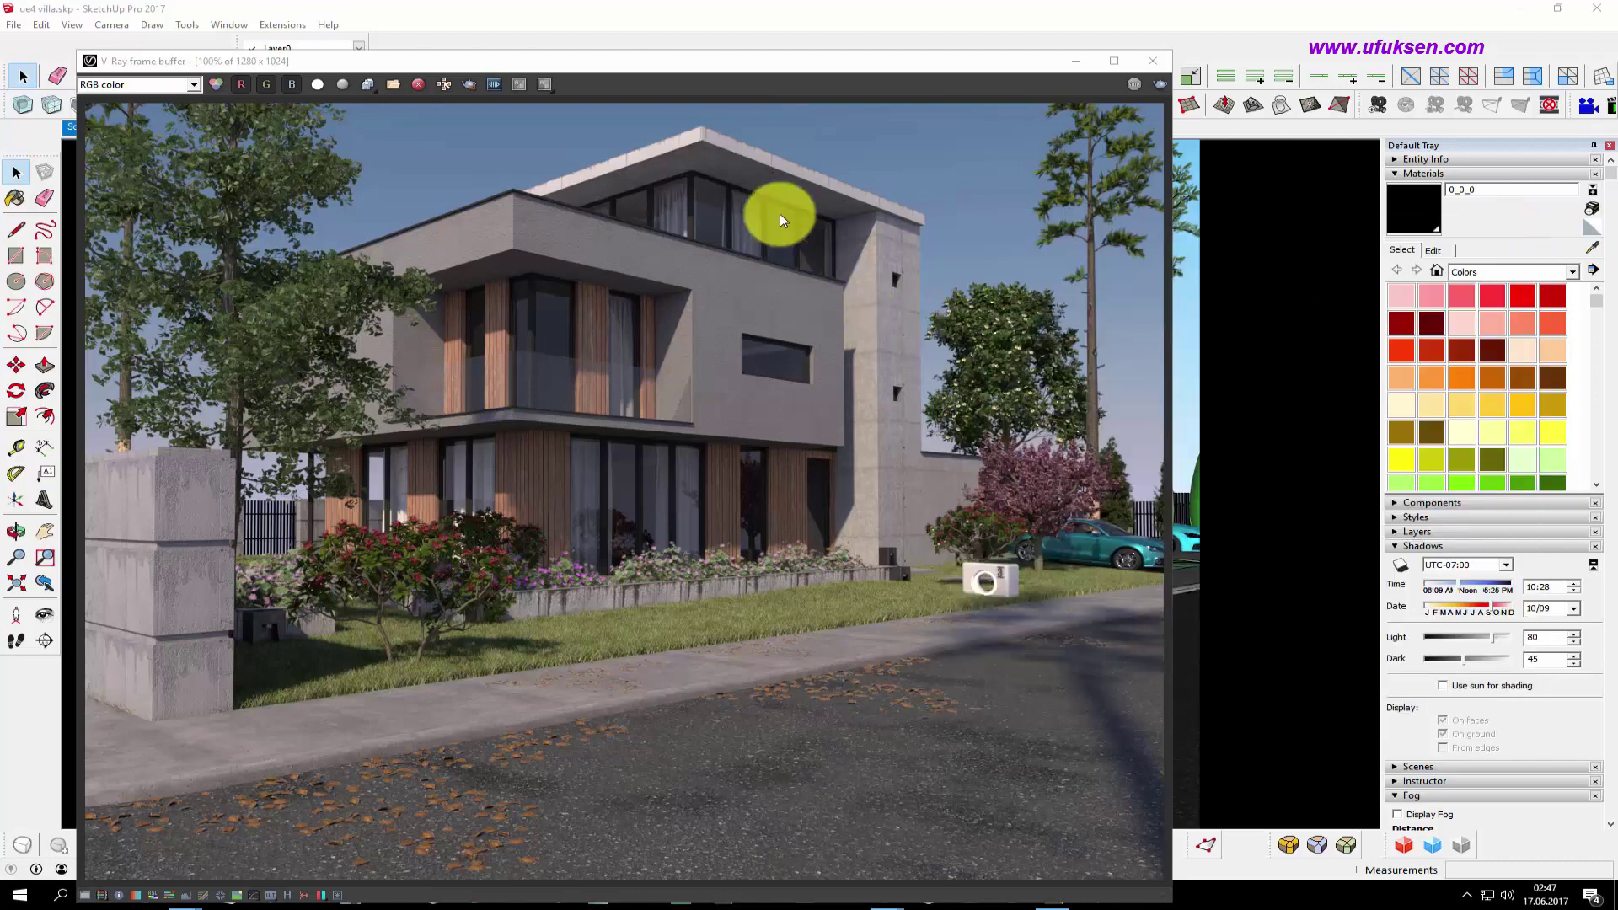
- Move the render window aside and make the sphere light invisible in renders
mouse_move(721, 66)
left_mouse_down()
mouse_move(885, 65)
mouse_move(883, 26)
left_mouse_up()
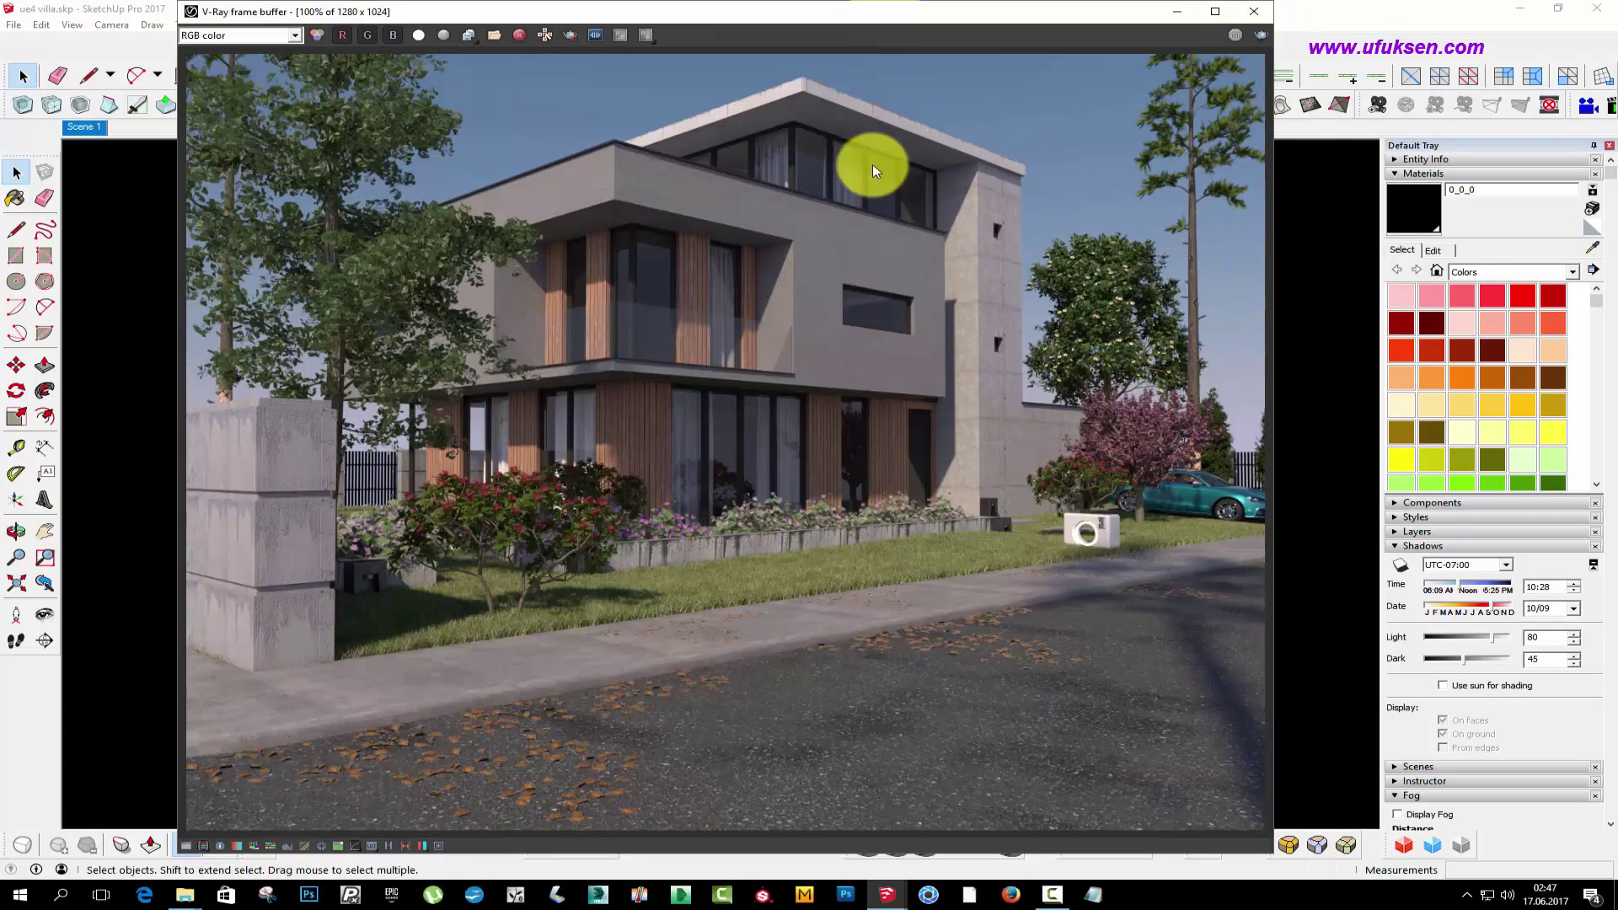
left_click(1053, 898)
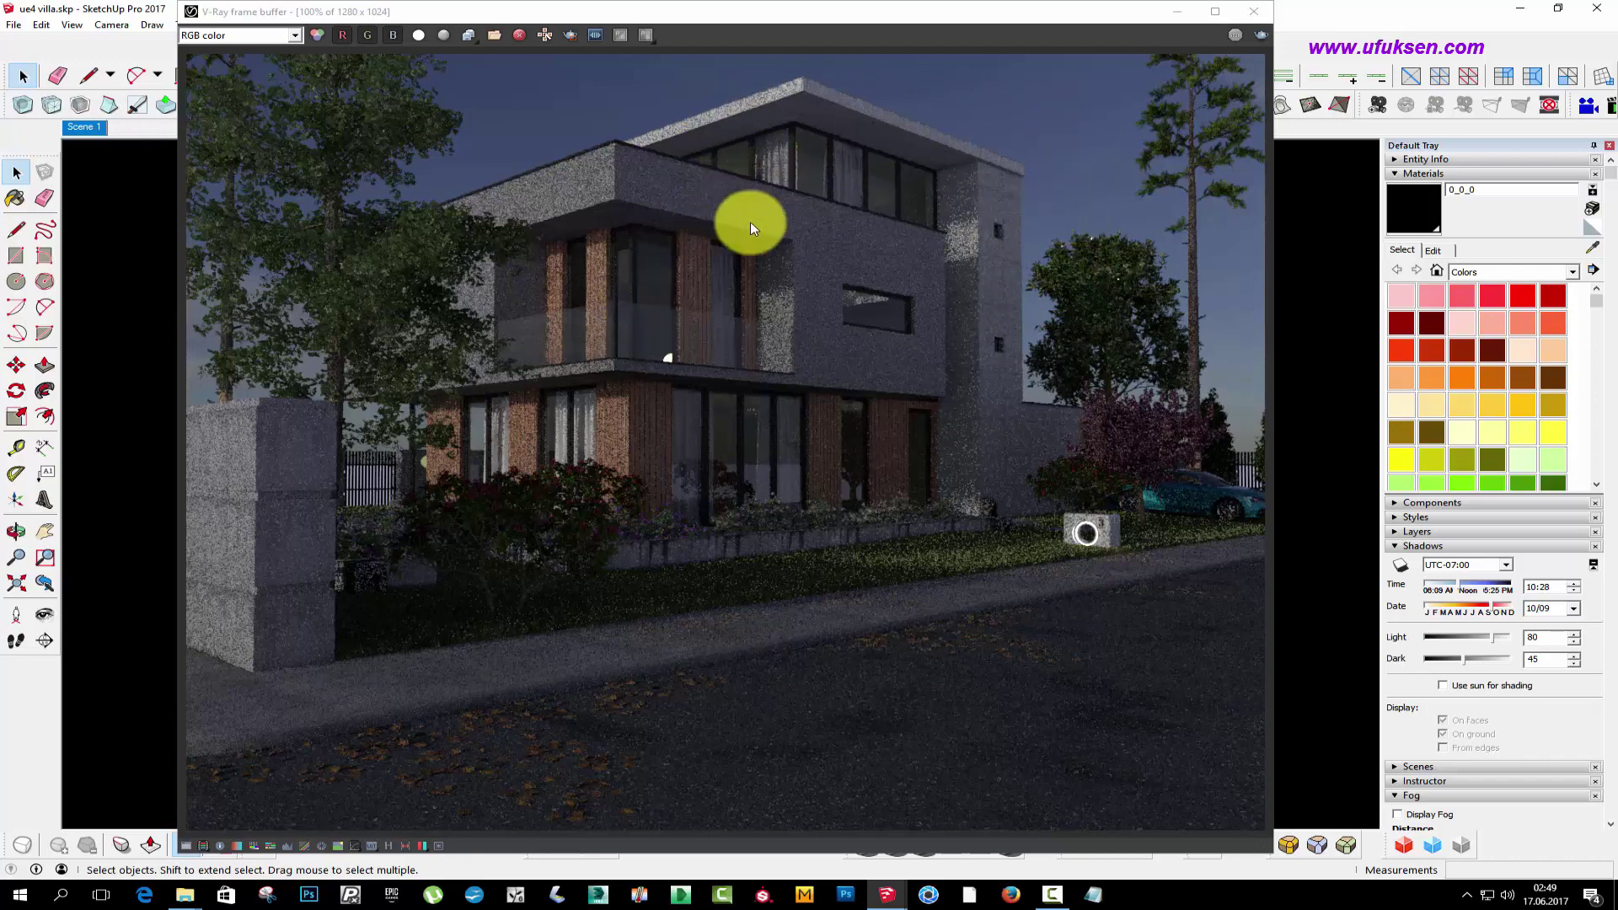
left_click_drag(696, 15, 1097, 78)
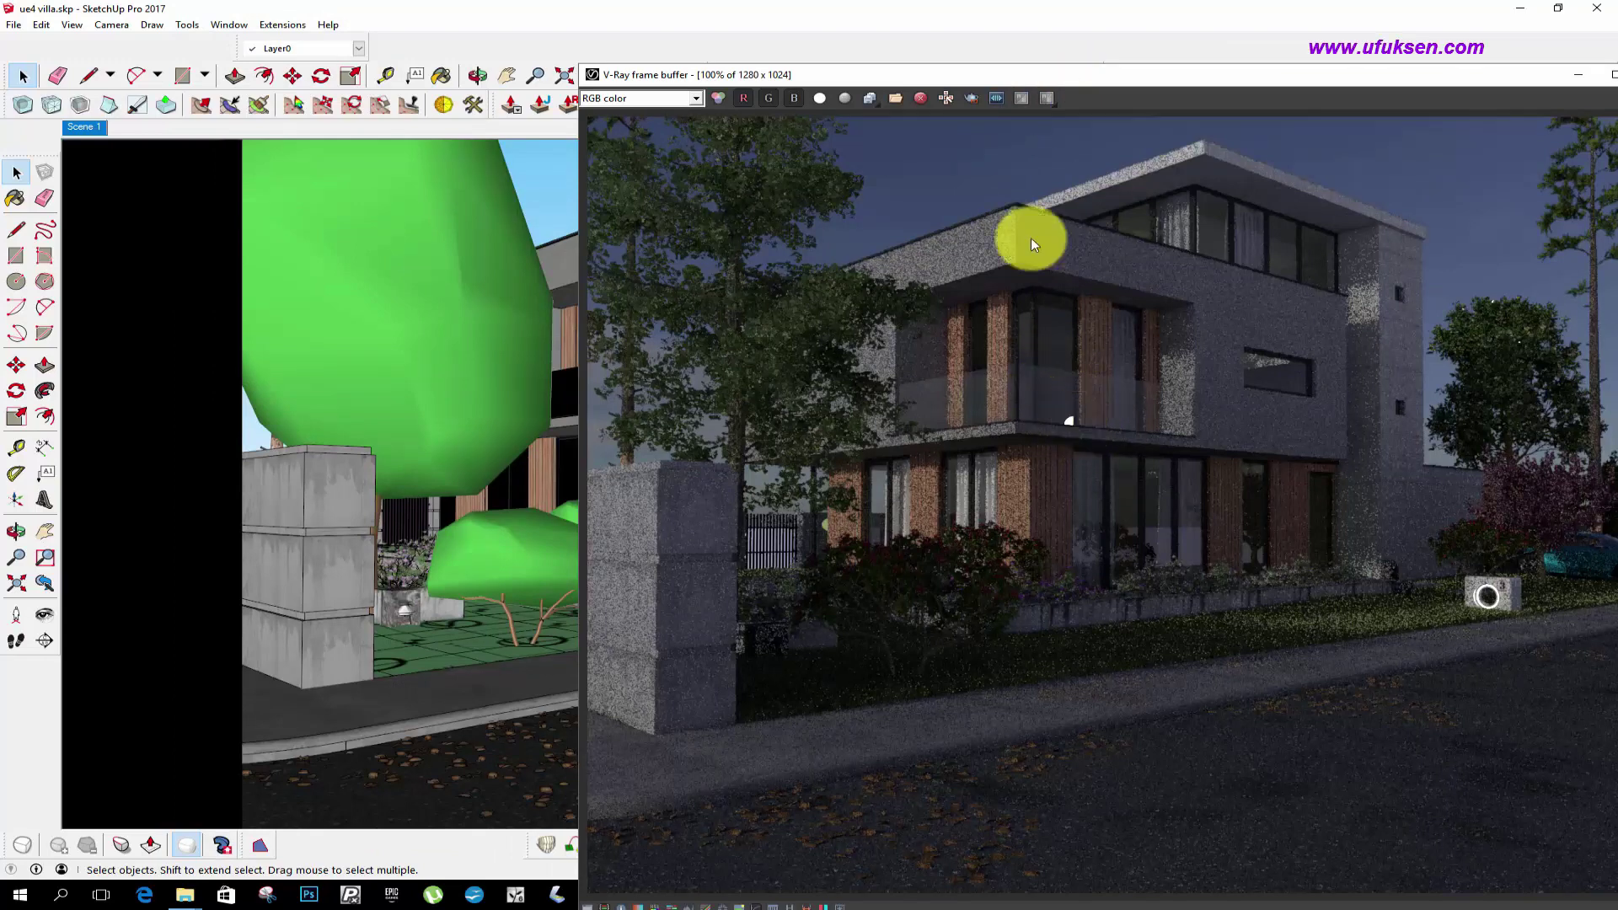
left_click_drag(931, 74, 1374, 168)
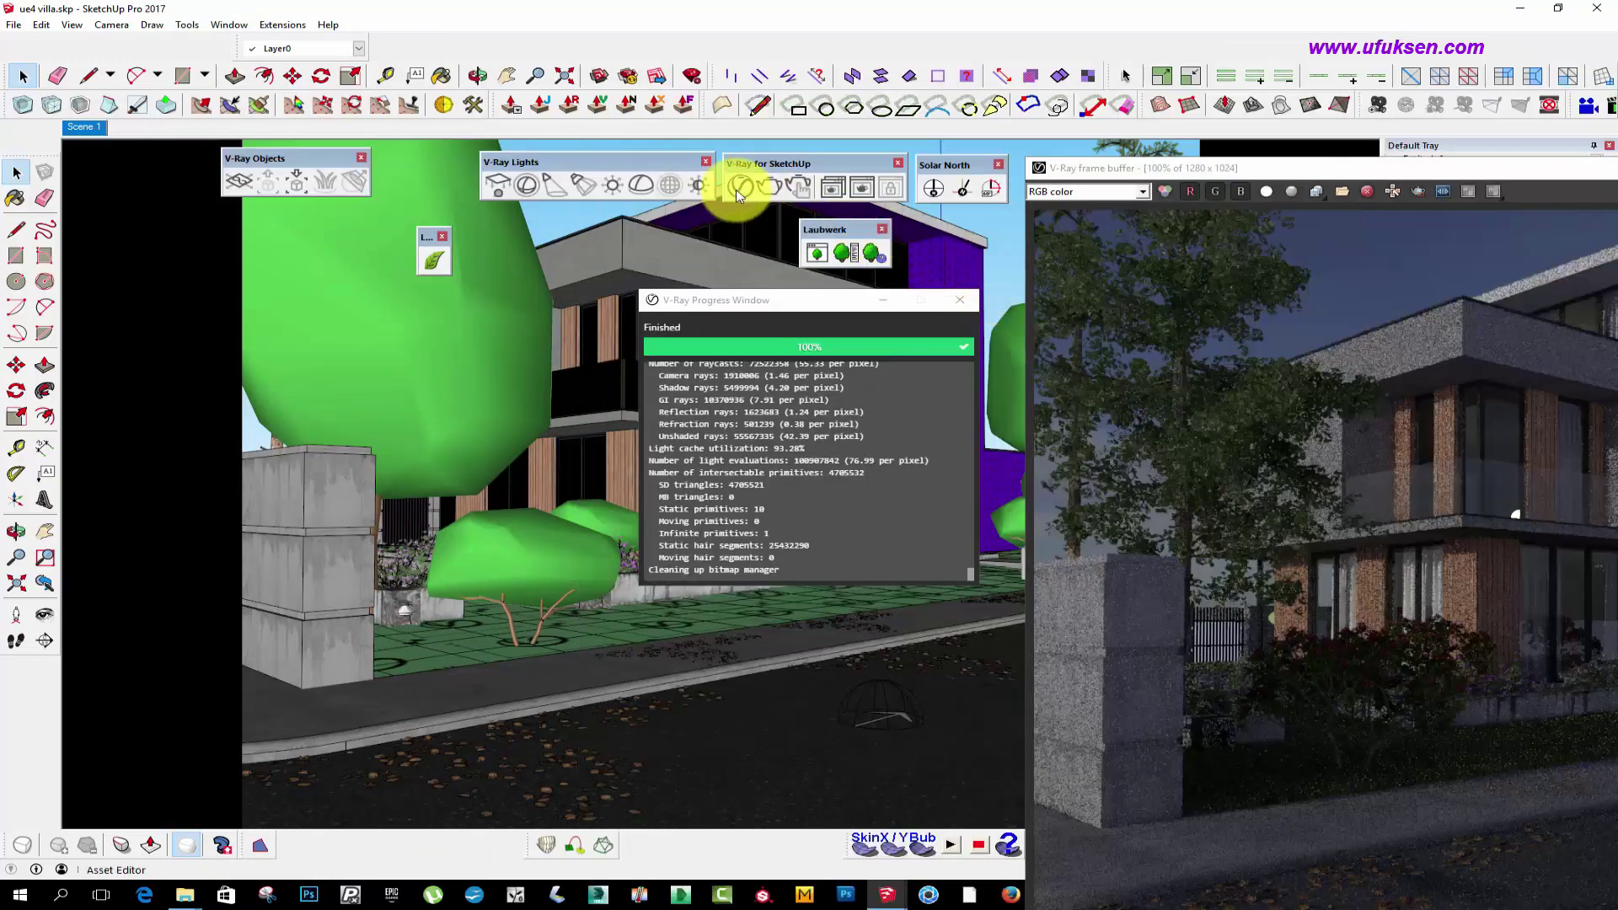
left_click(740, 186)
left_click_drag(1074, 230, 595, 221)
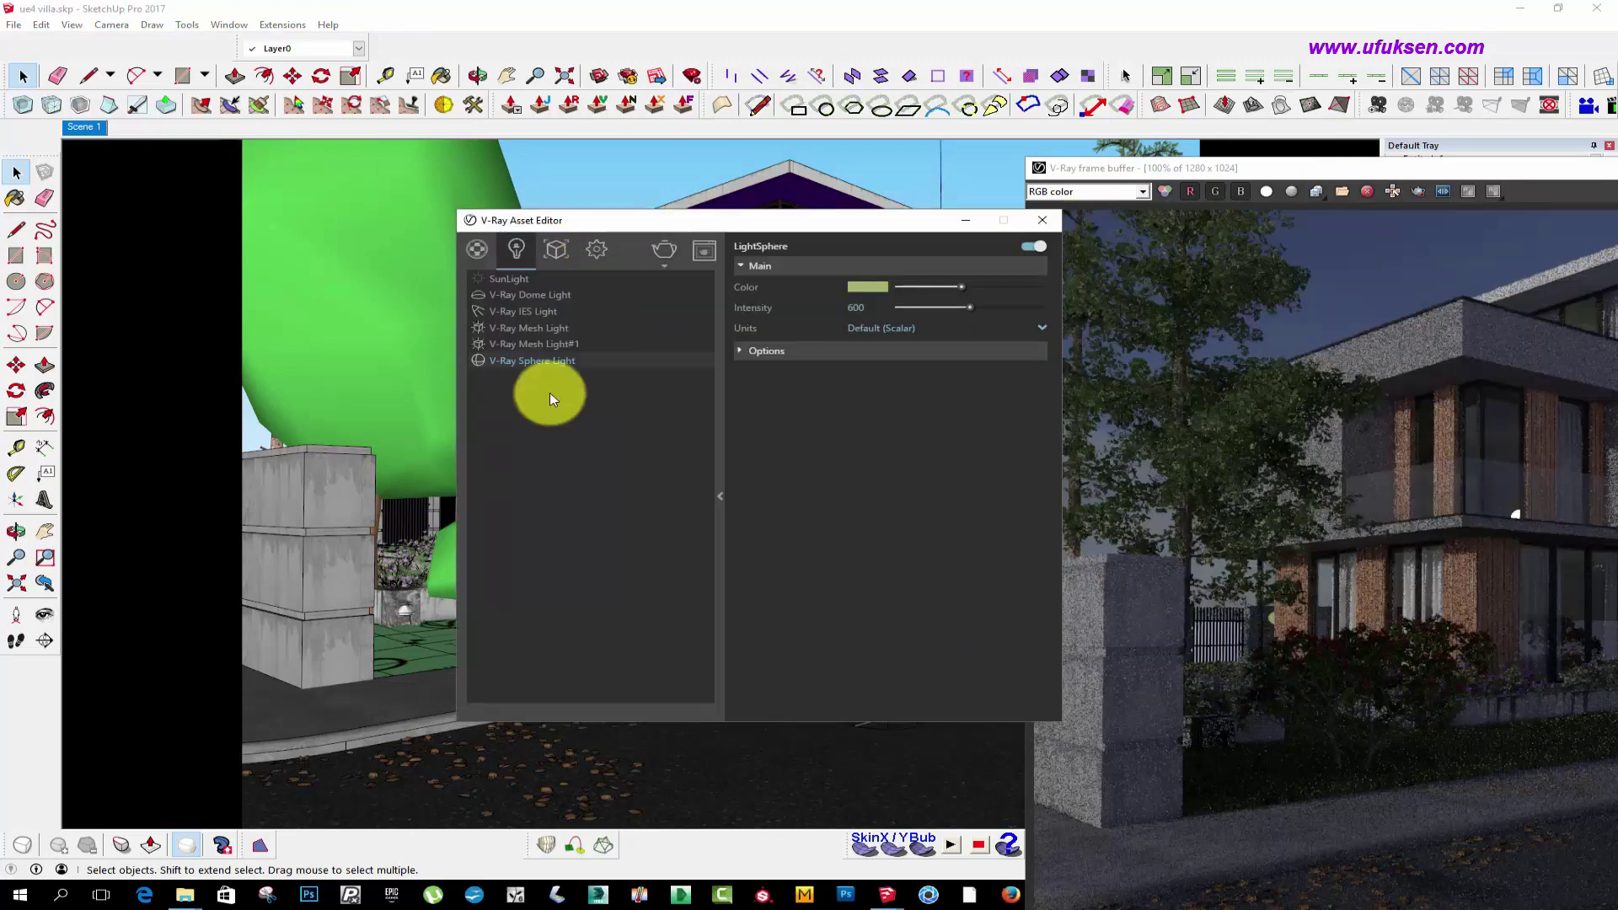
left_click(780, 356)
left_click(851, 370)
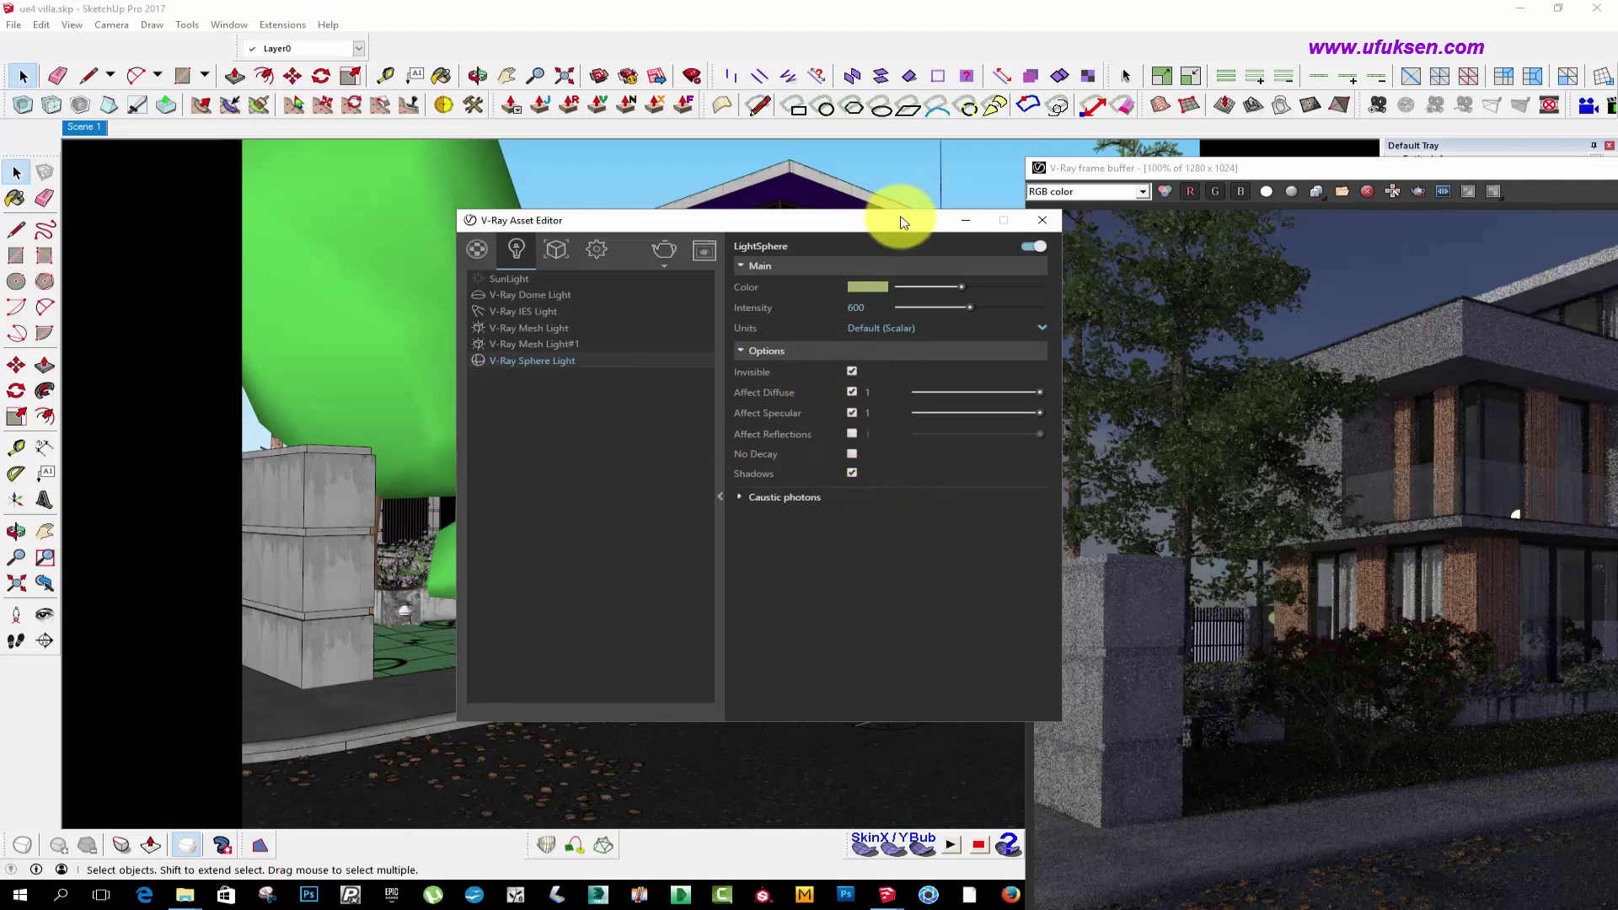
- Raise the sphere light intensity to 1200 and arrange the editor beside the render
double_click(855, 307)
type("1200")
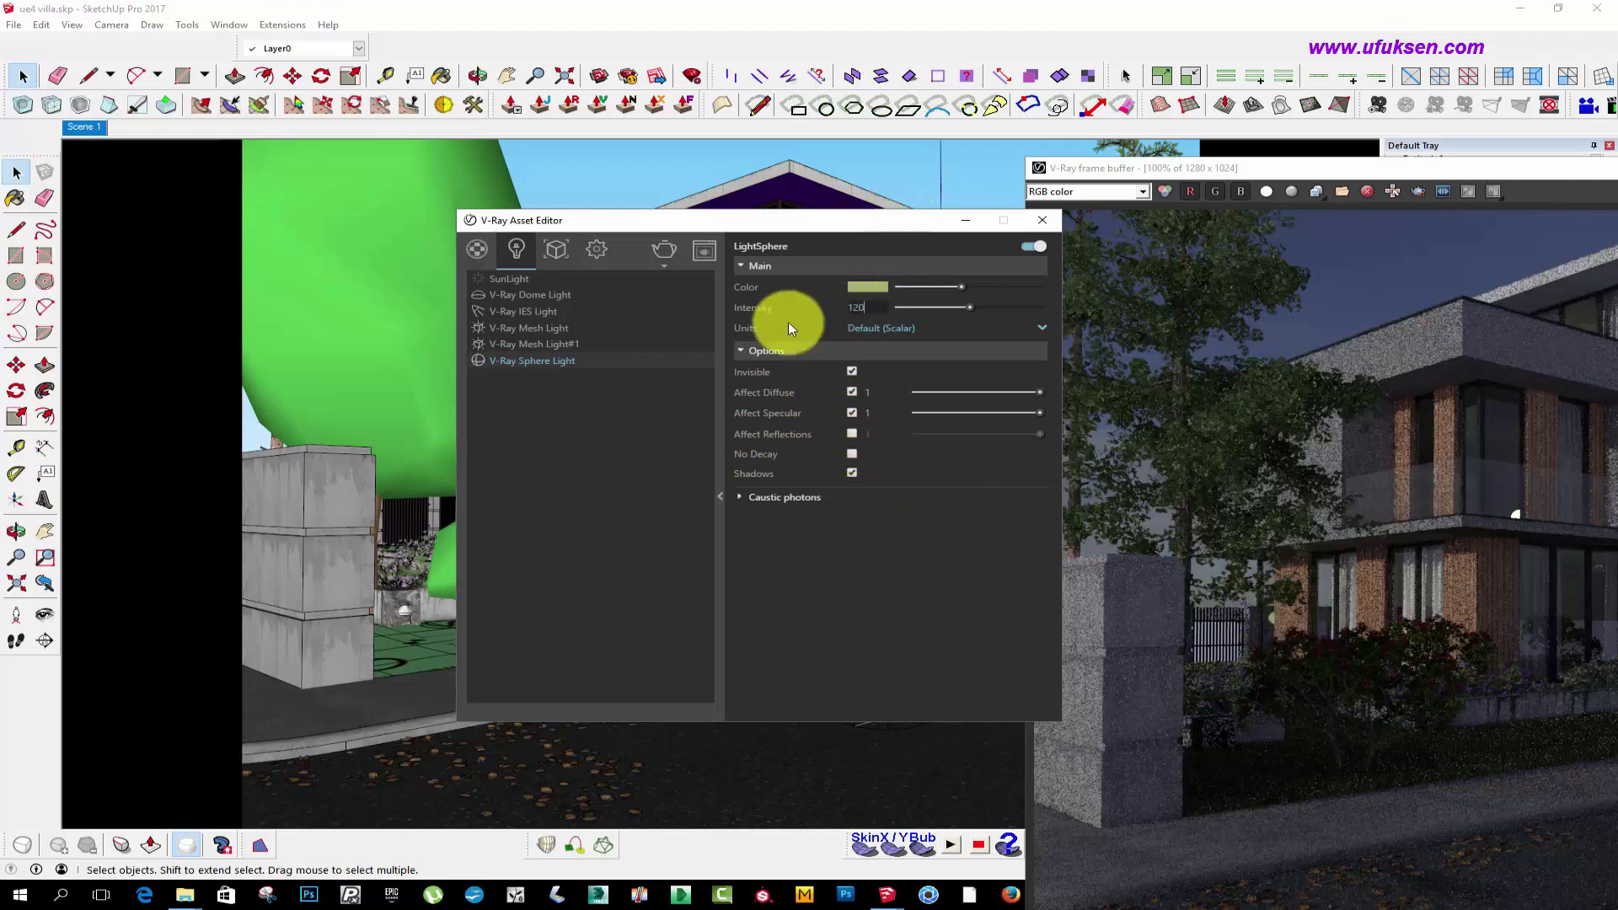
key("Return")
left_click_drag(846, 236, 556, 200)
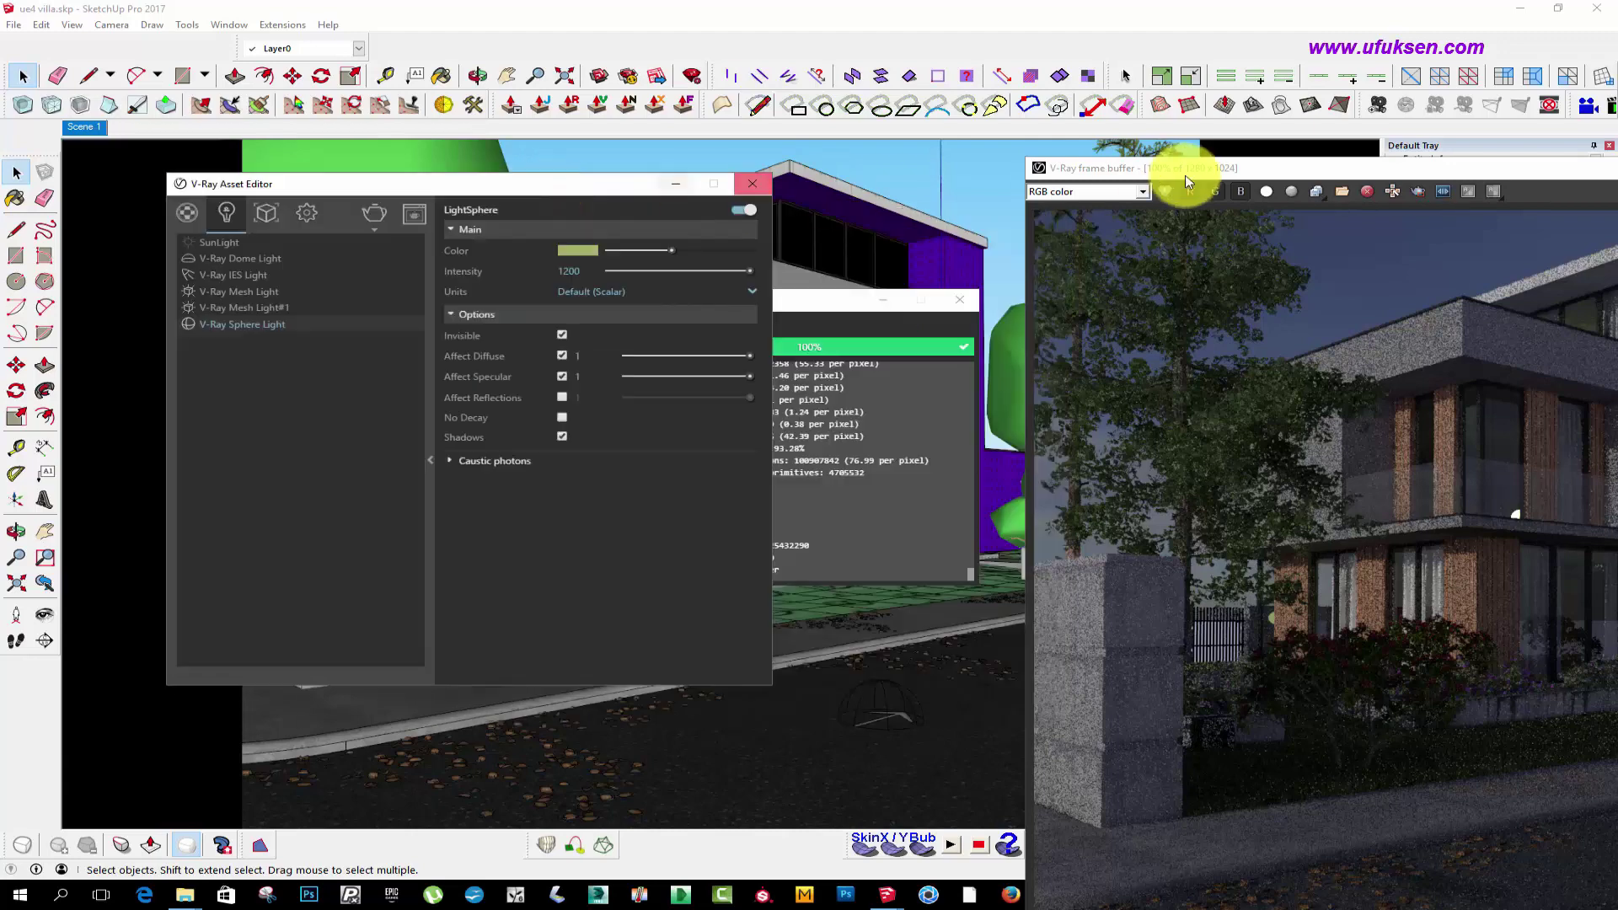
left_click_drag(1150, 169, 906, 173)
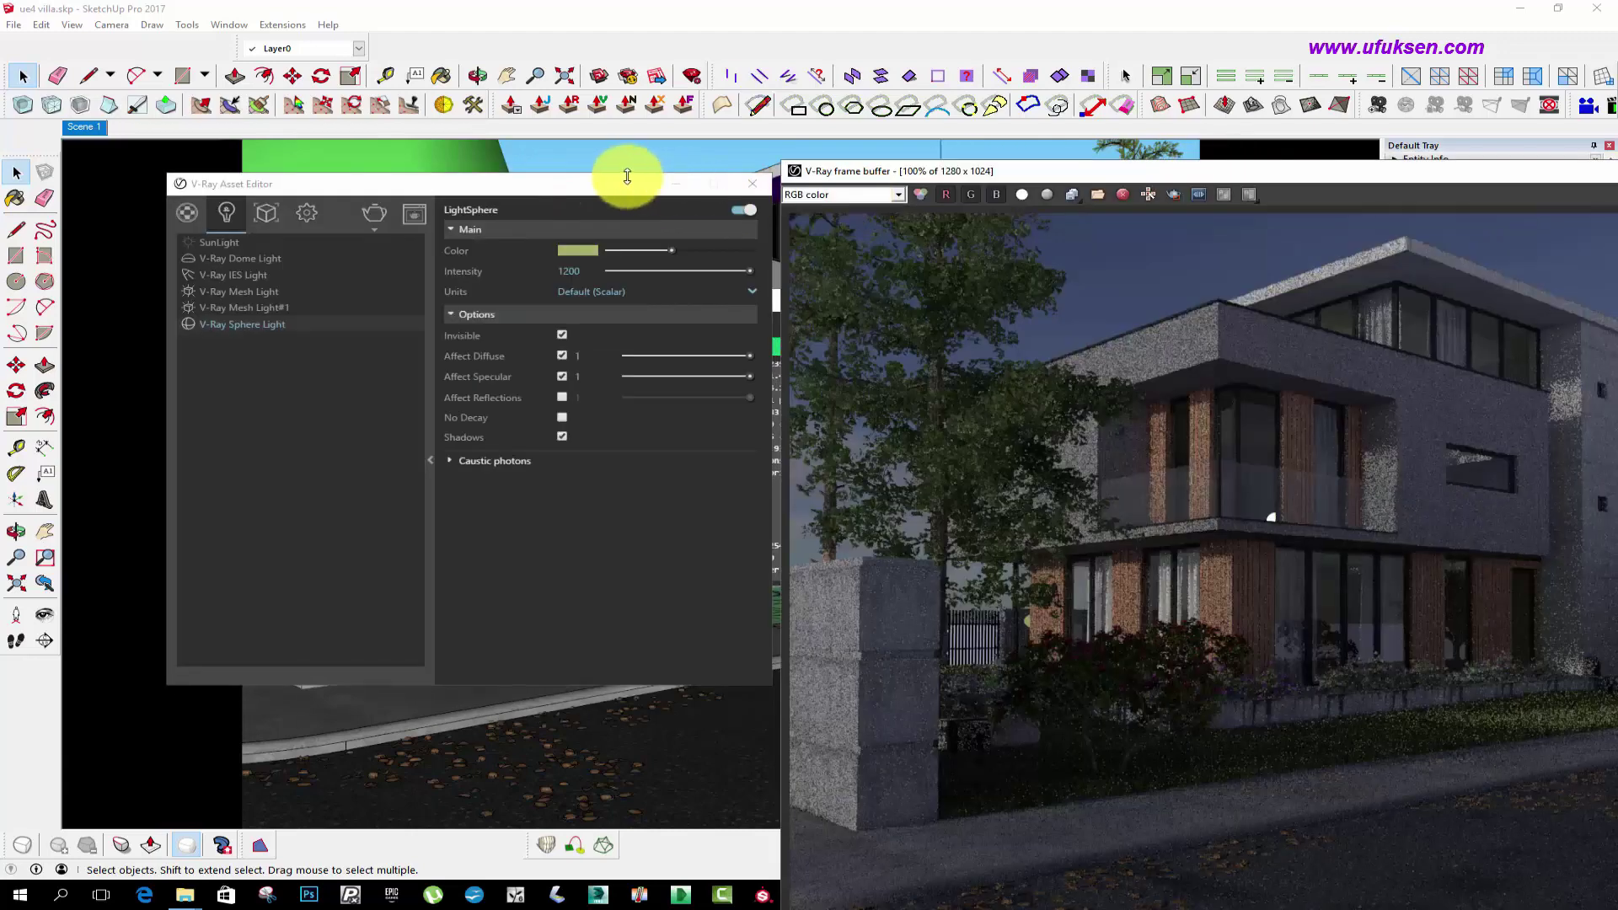
- Browse for a new HDR texture for the dome light, starting in the ARŞİV folder
left_click(219, 260)
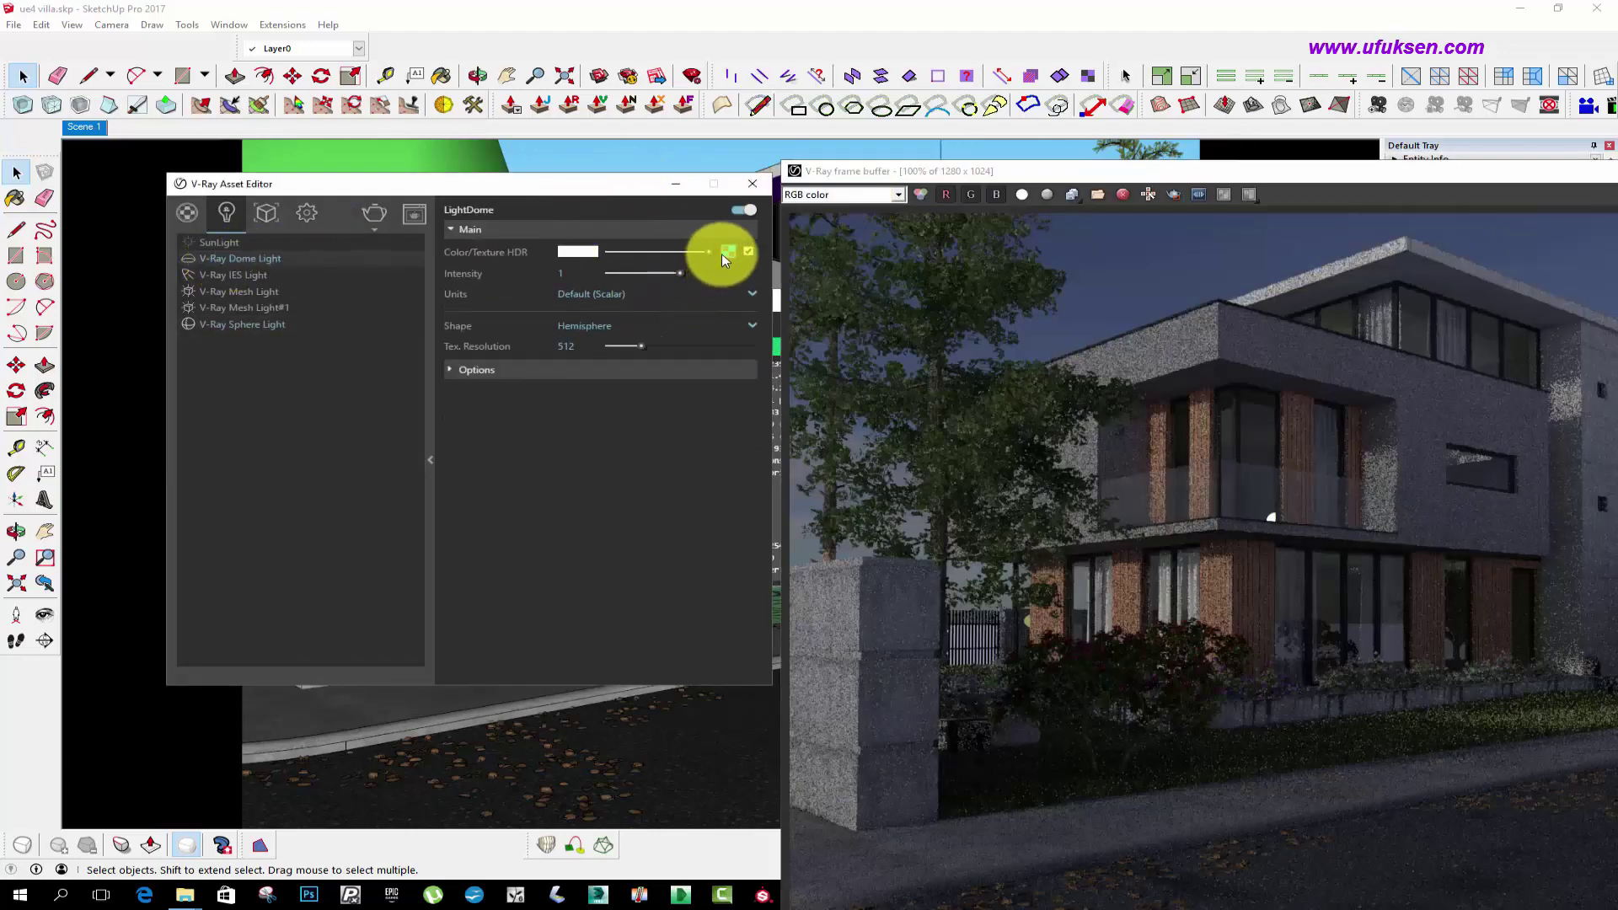
left_click(725, 252)
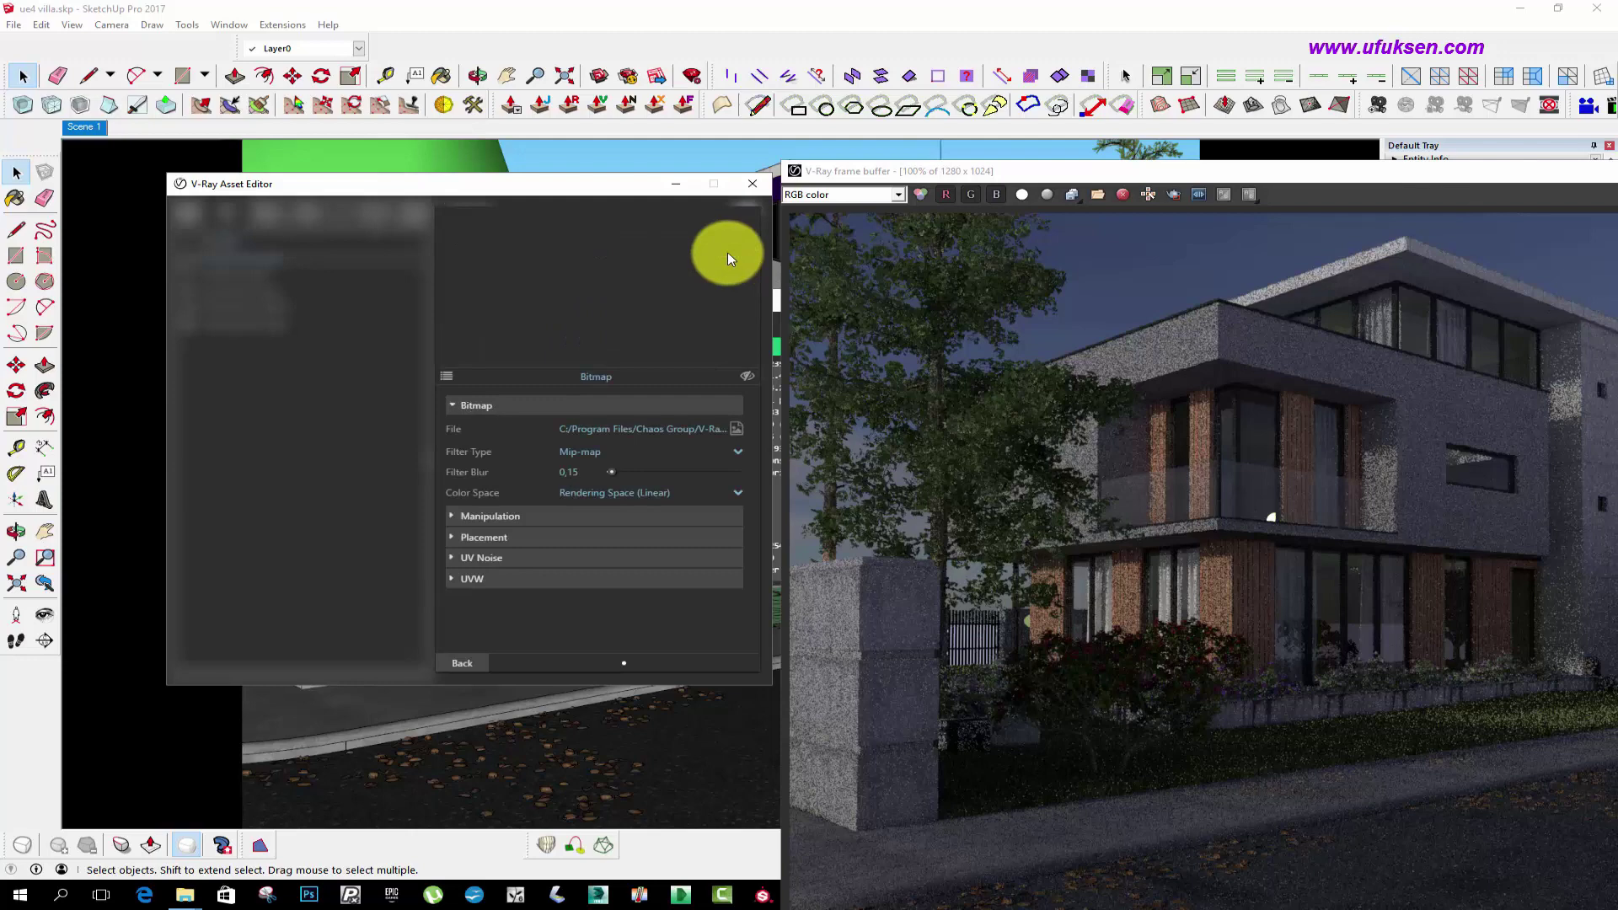
left_click(730, 424)
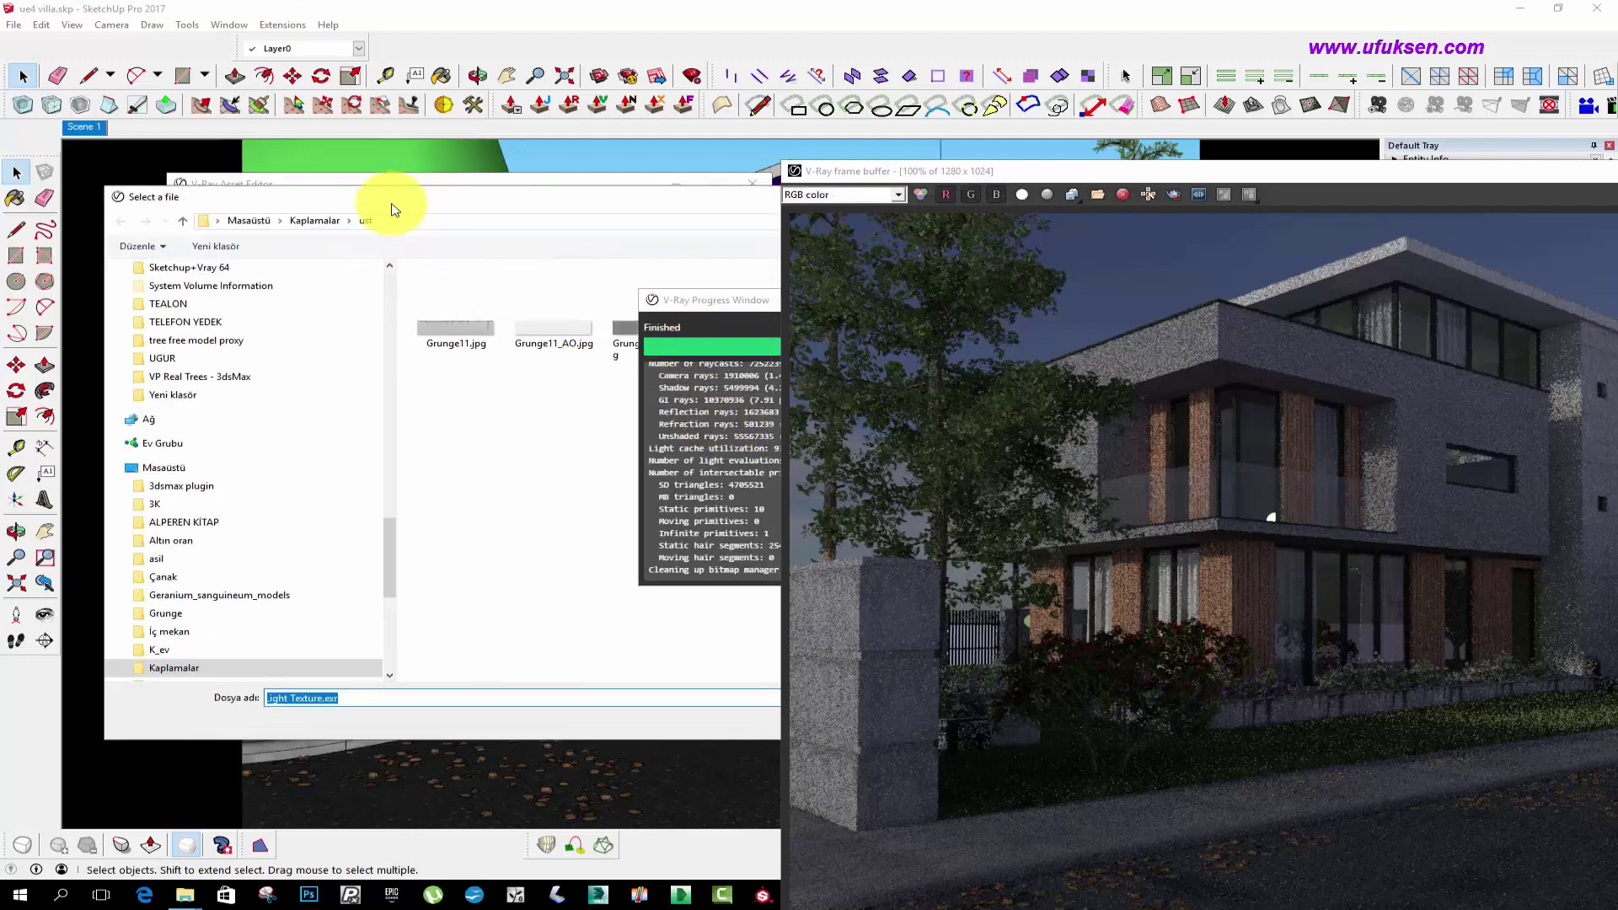
scroll(206, 373, "up", 3)
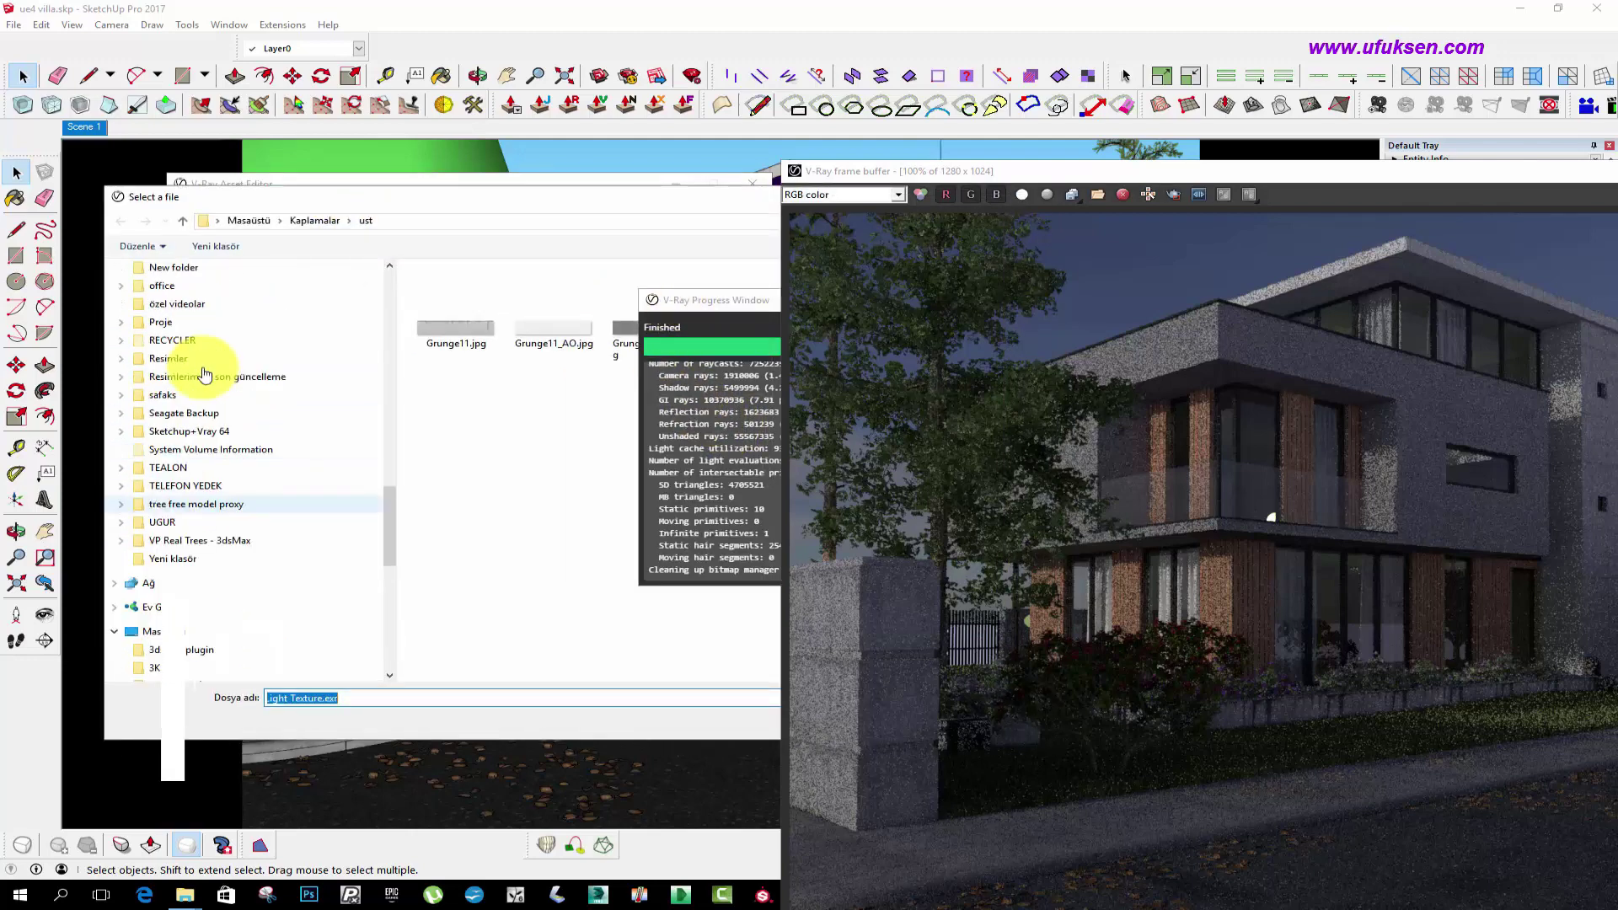
scroll(211, 375, "up", 3)
scroll(217, 380, "up", 3)
left_click_drag(386, 462, 386, 292)
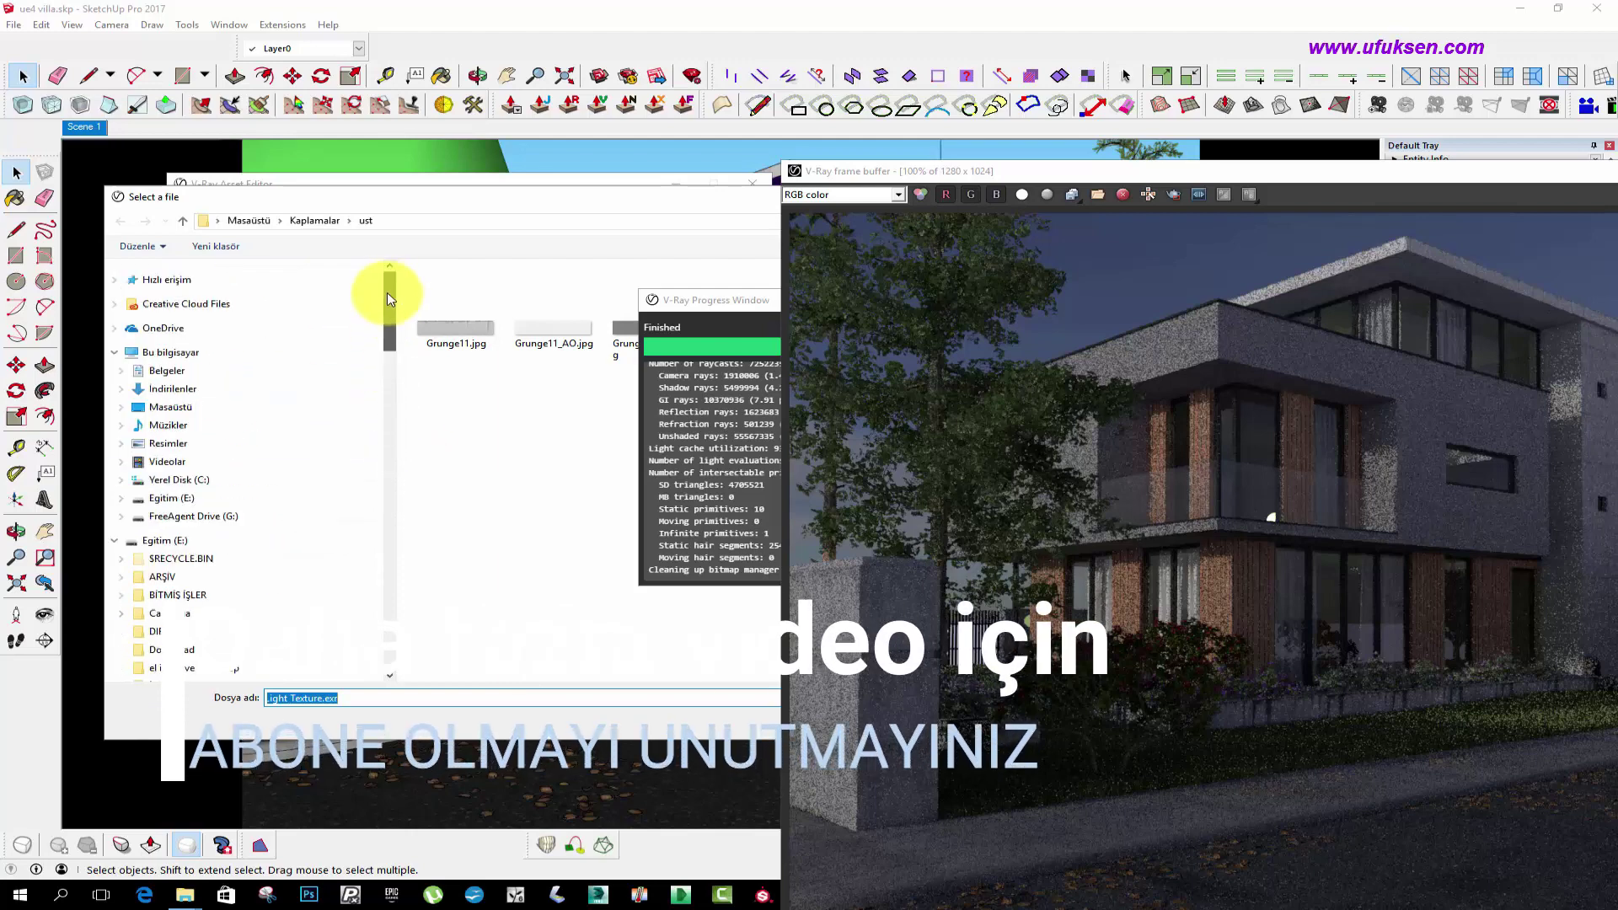
left_click(168, 576)
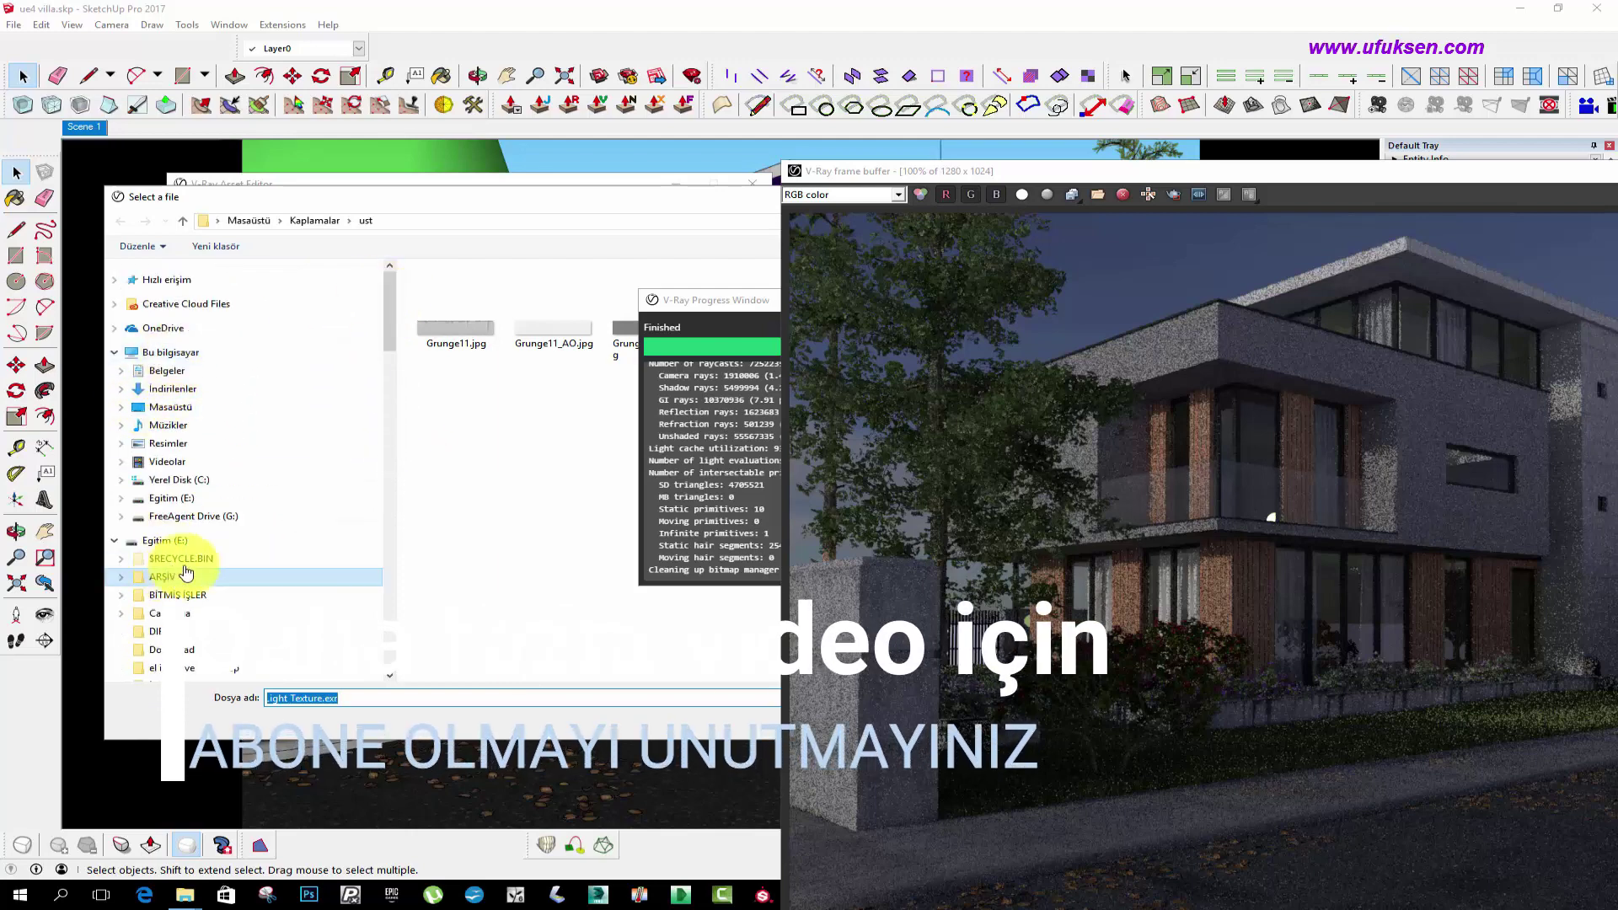
- Close the render progress window and open the HDRI folder
left_click_drag(690, 302, 421, 316)
left_click(501, 320)
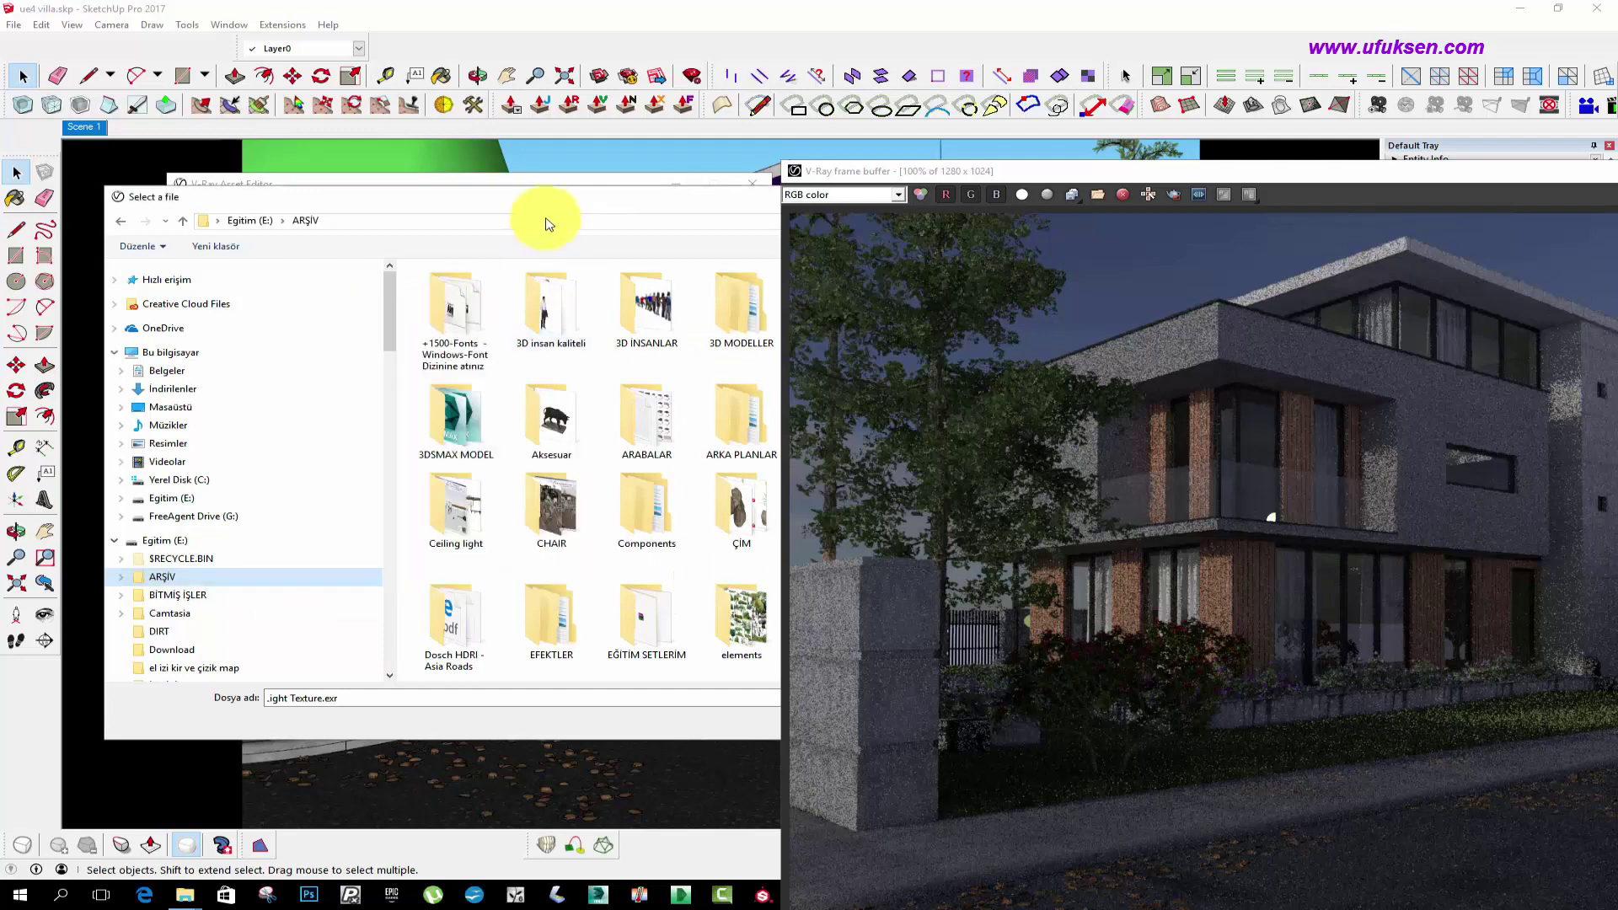
left_click_drag(505, 196, 408, 197)
left_click(549, 425)
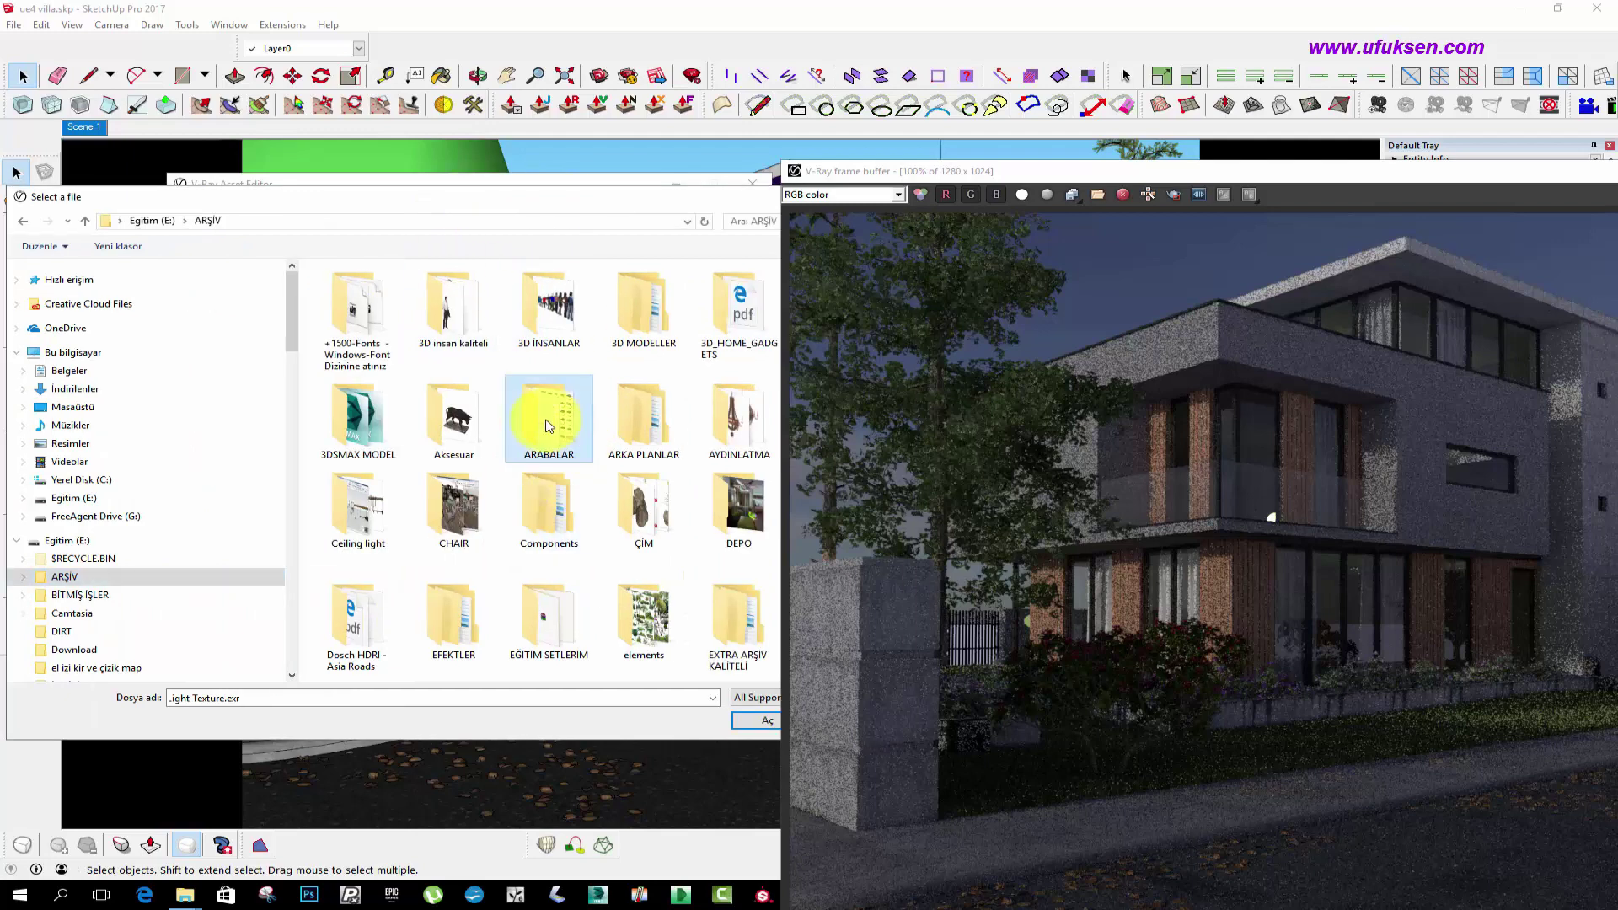
scroll(549, 426, "down", 5)
left_click(641, 303)
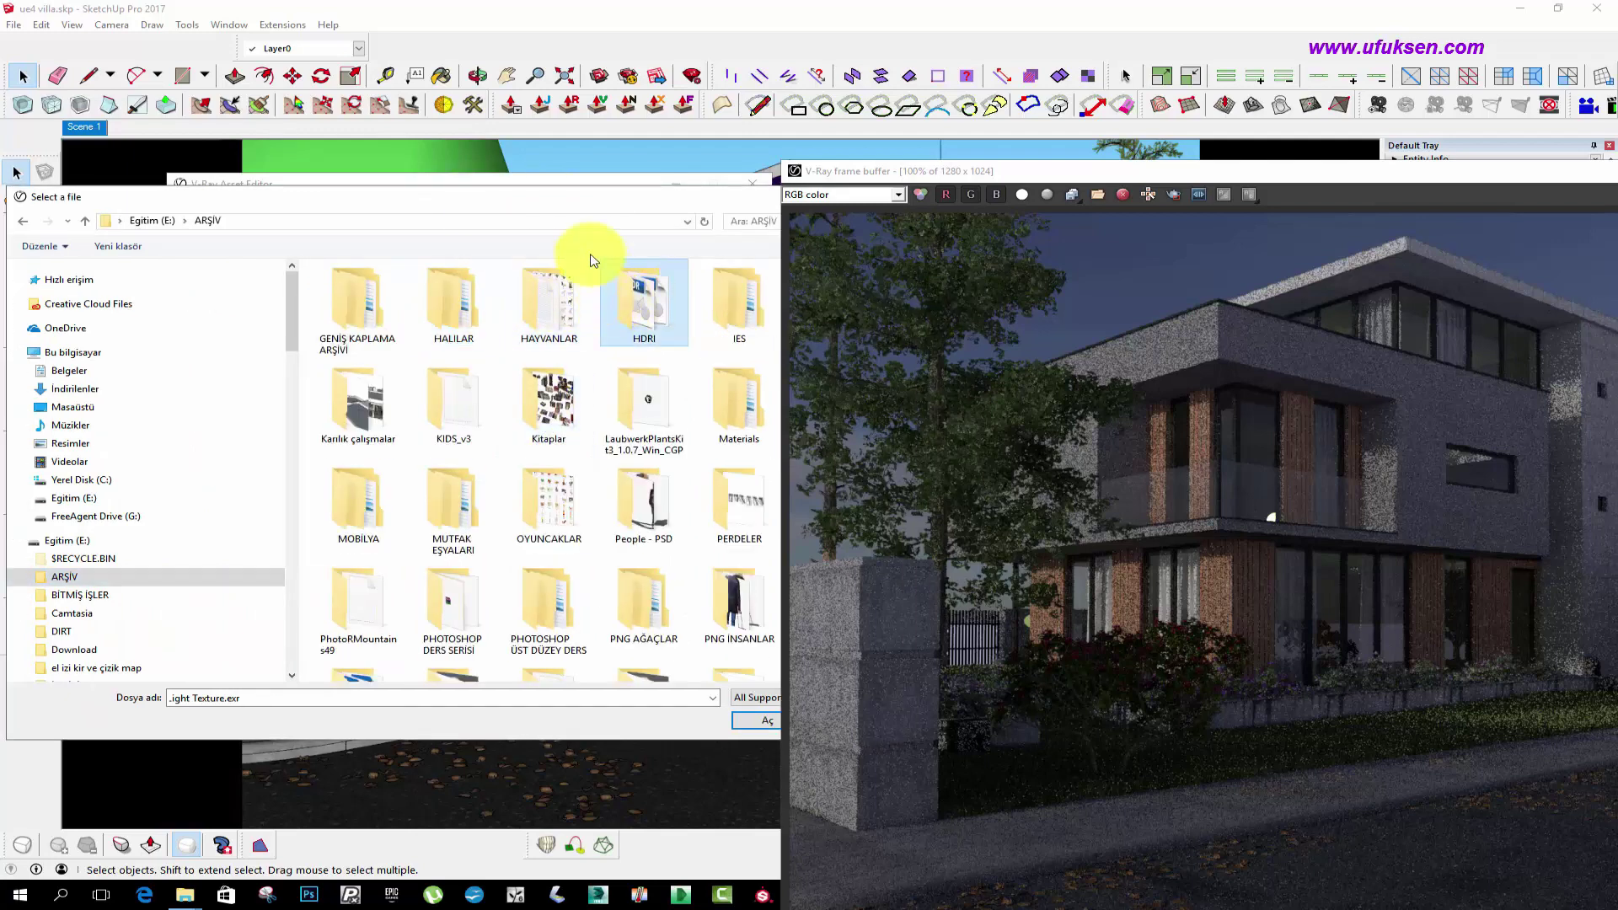
key("Return")
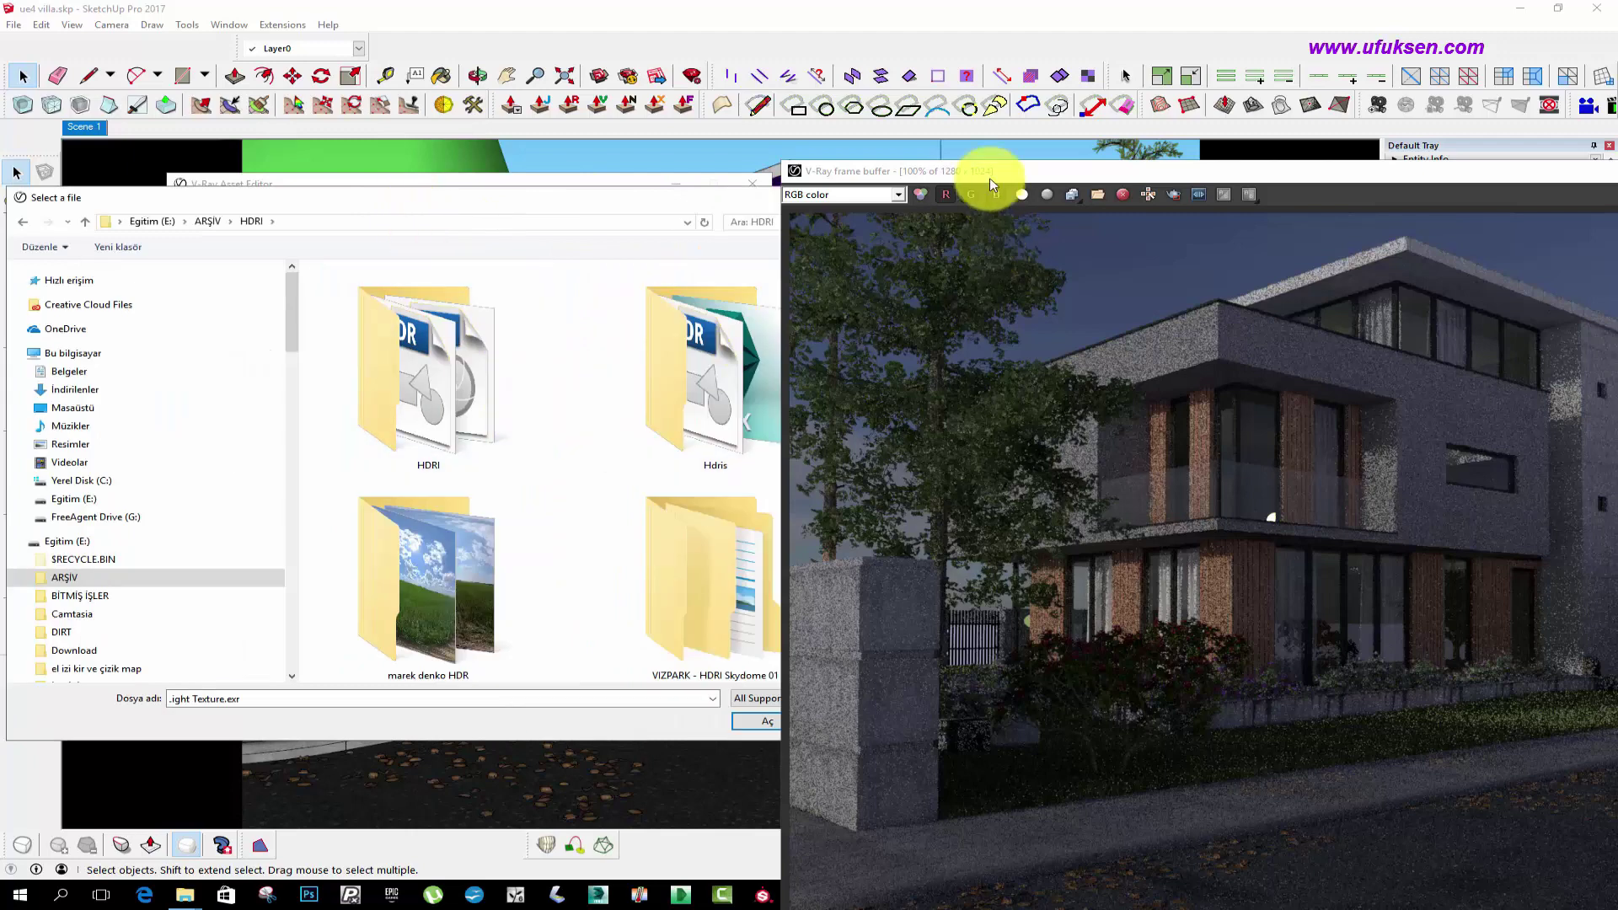
- Open Viz-People HDRI v2 > HDRi_v2 and load vp_HDRi_v2_08.hdr
left_click_drag(990, 179, 1617, 337)
left_click_drag(780, 187, 809, 169)
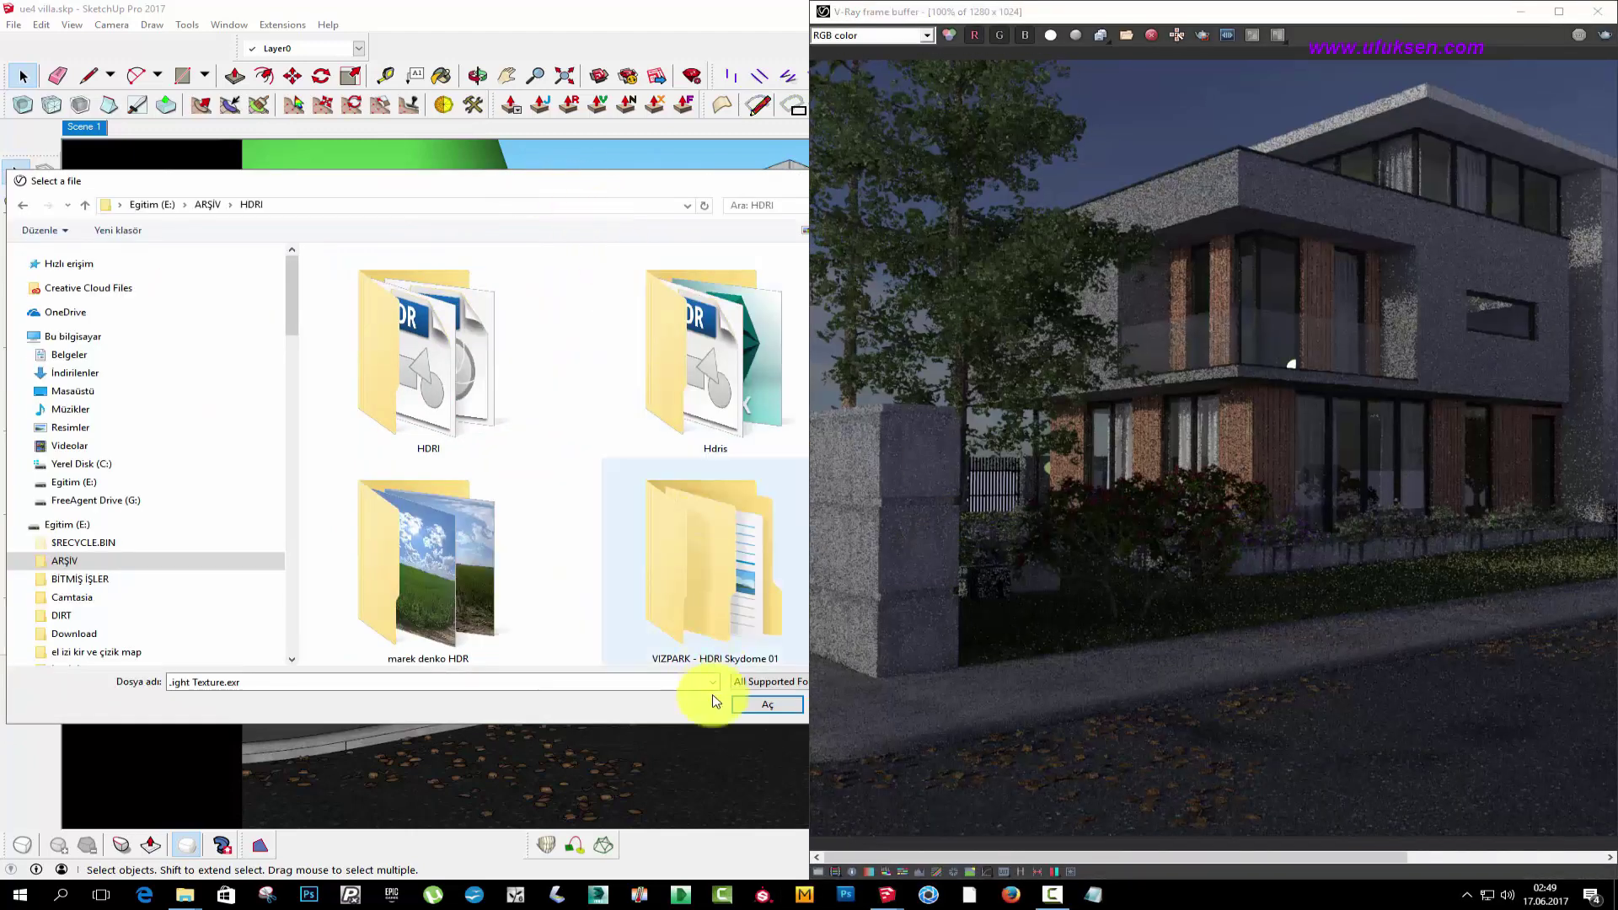
scroll(675, 565, "down", 2)
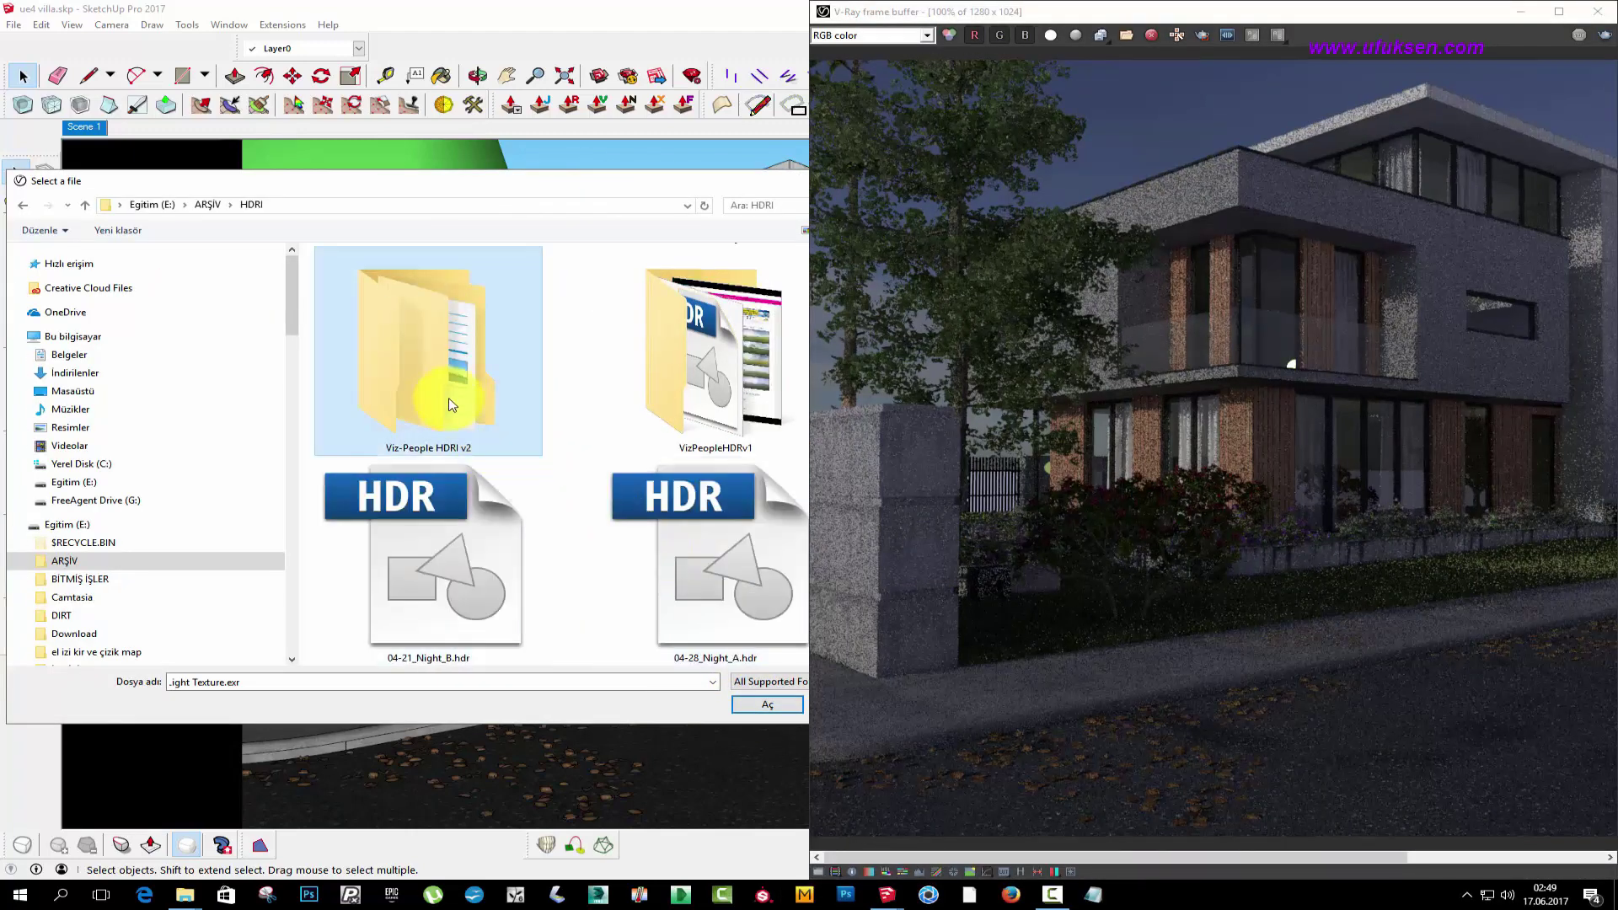
double_click(426, 320)
double_click(362, 273)
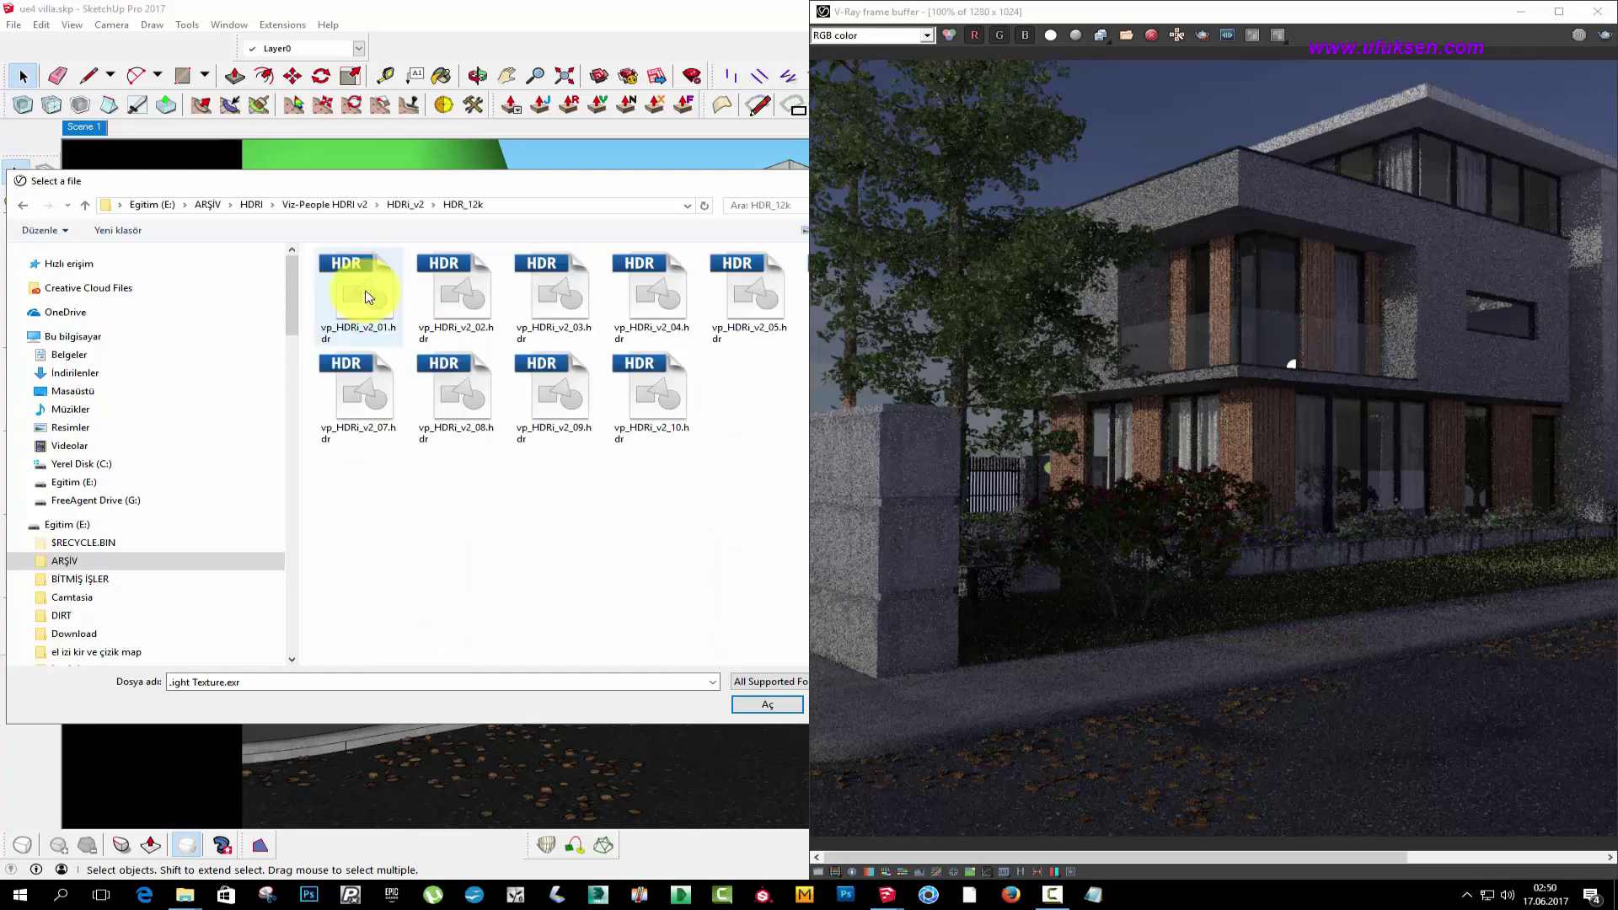
mouse_move(589, 193)
left_mouse_down()
mouse_move(483, 191)
mouse_move(588, 191)
left_mouse_up()
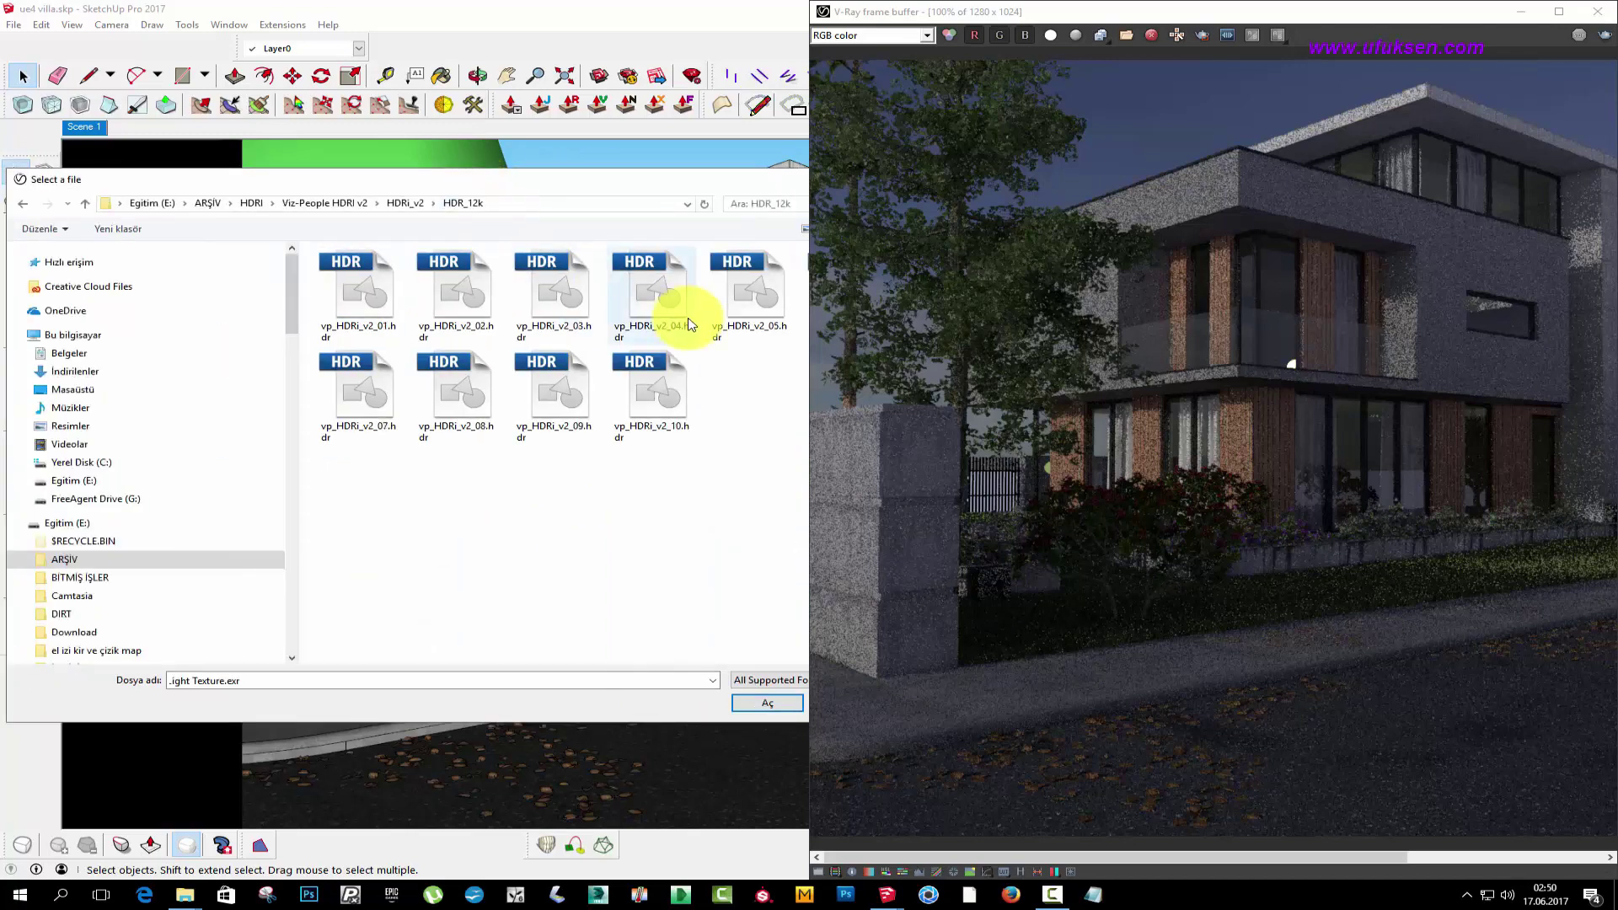
left_click(476, 404)
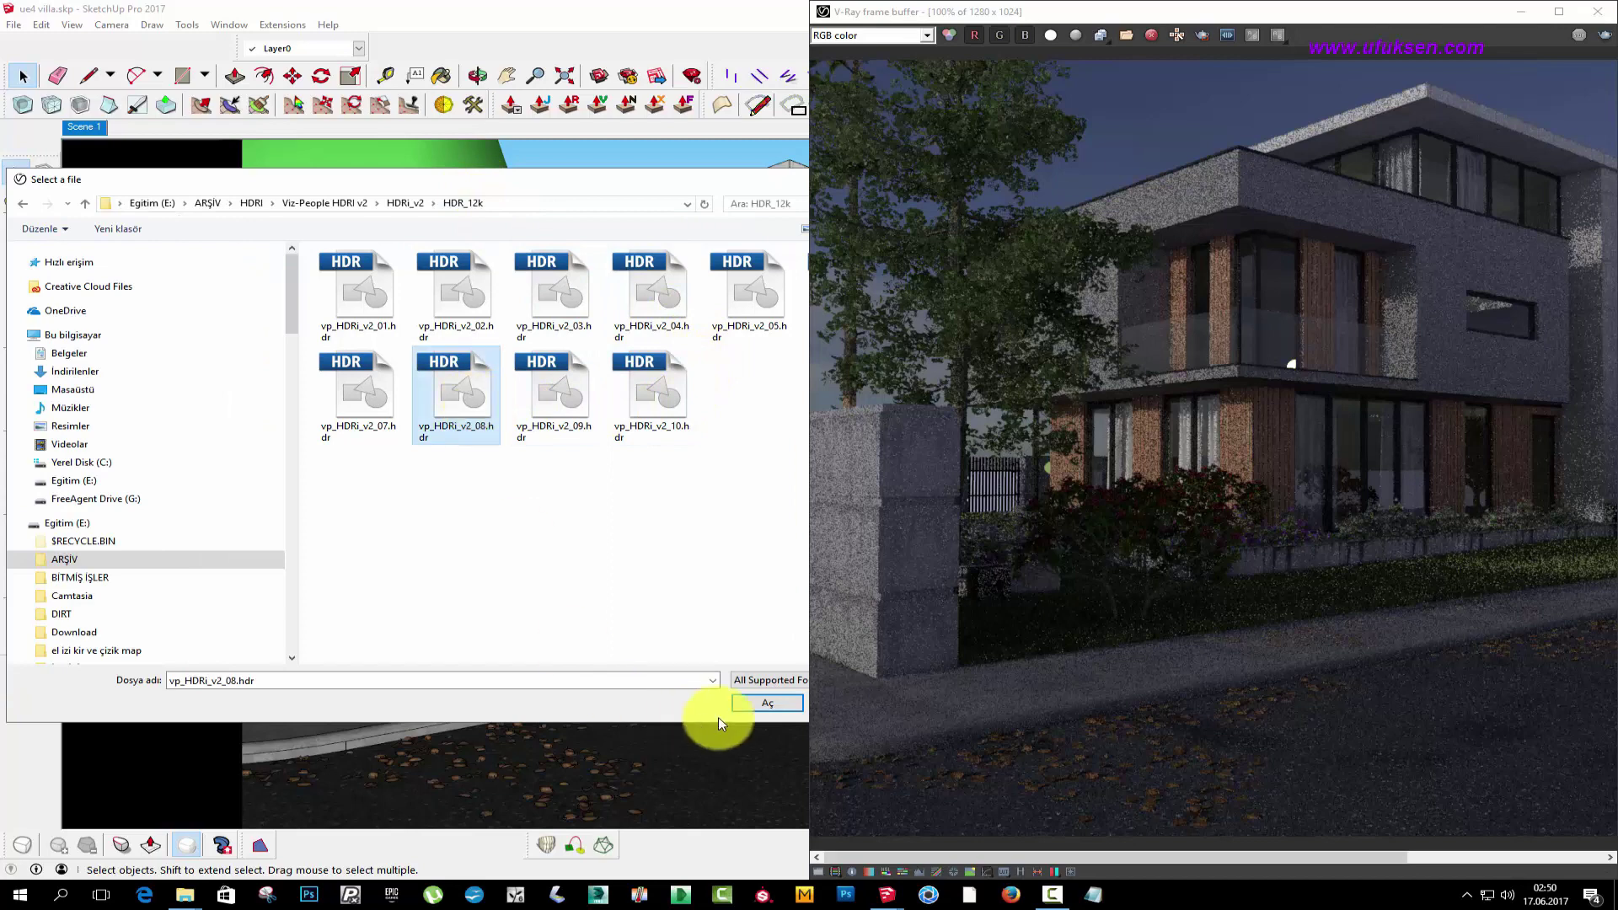
left_click(762, 702)
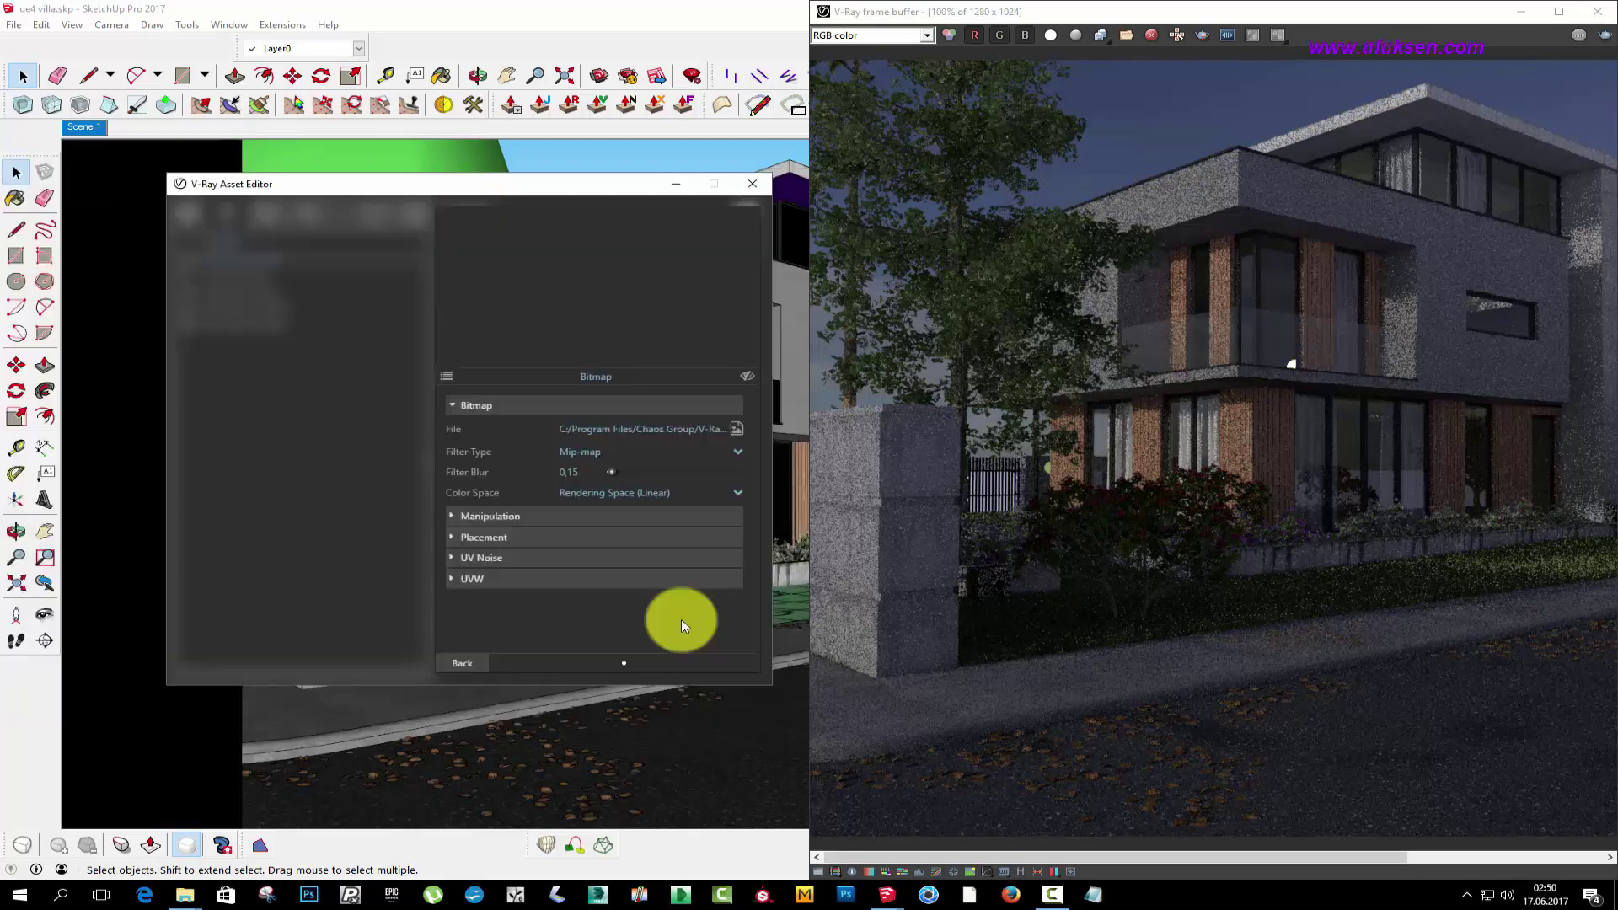
- Set the dome light shape to Sphere, texture resolution 1024 and intensity 30
left_click(483, 663)
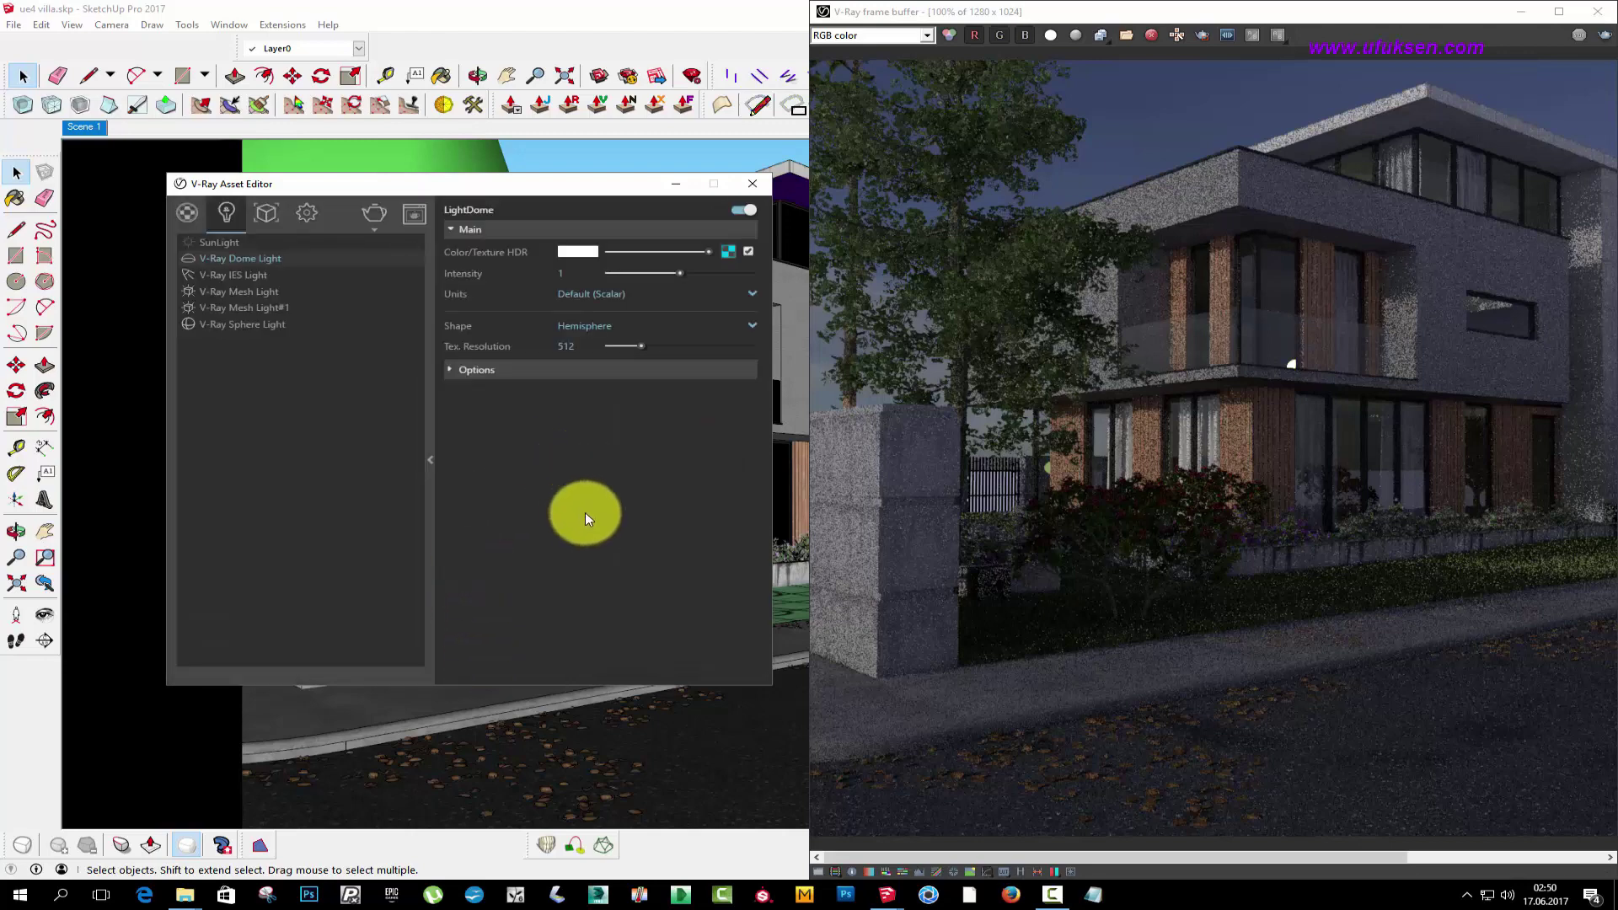
left_click(603, 326)
left_click(581, 354)
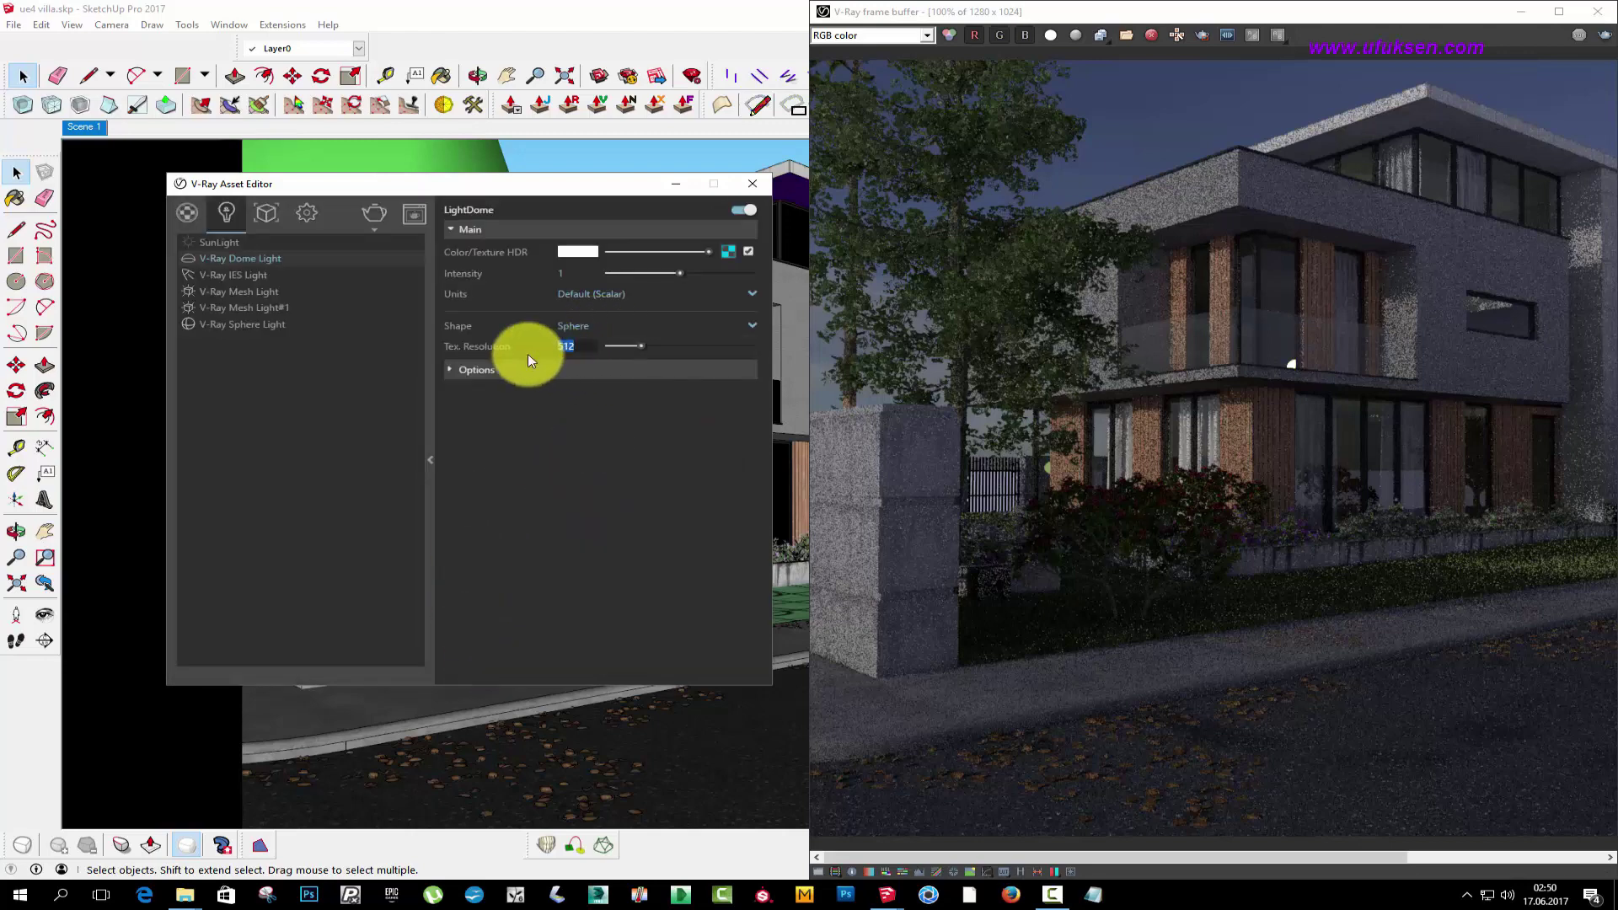
type("1024")
key("Return")
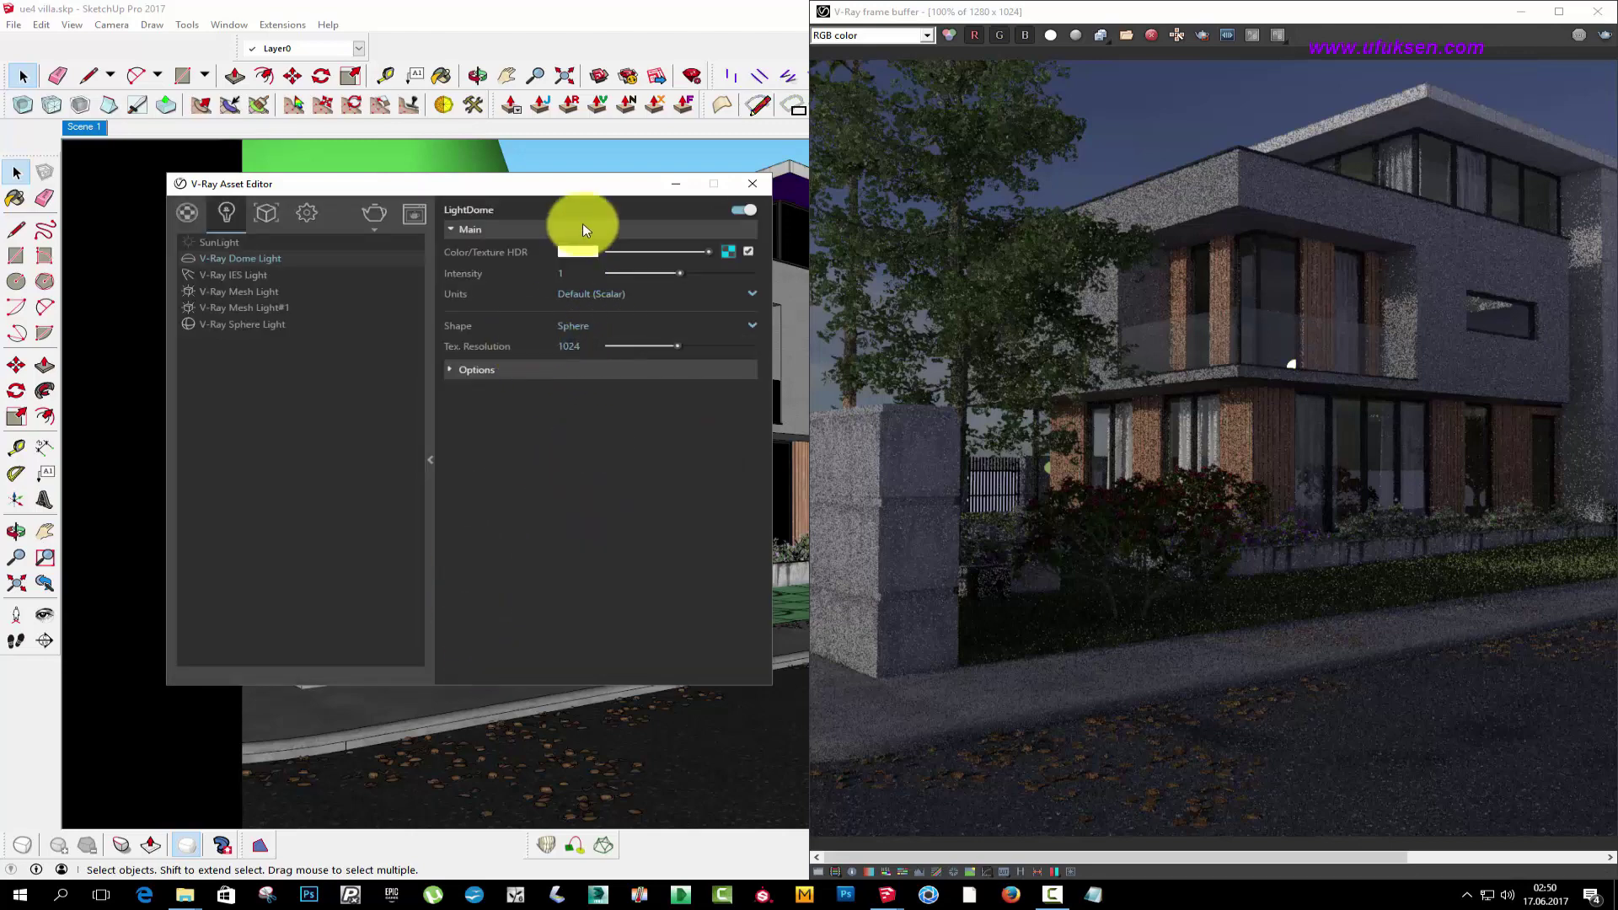
left_click(500, 271)
type("30")
key("Return")
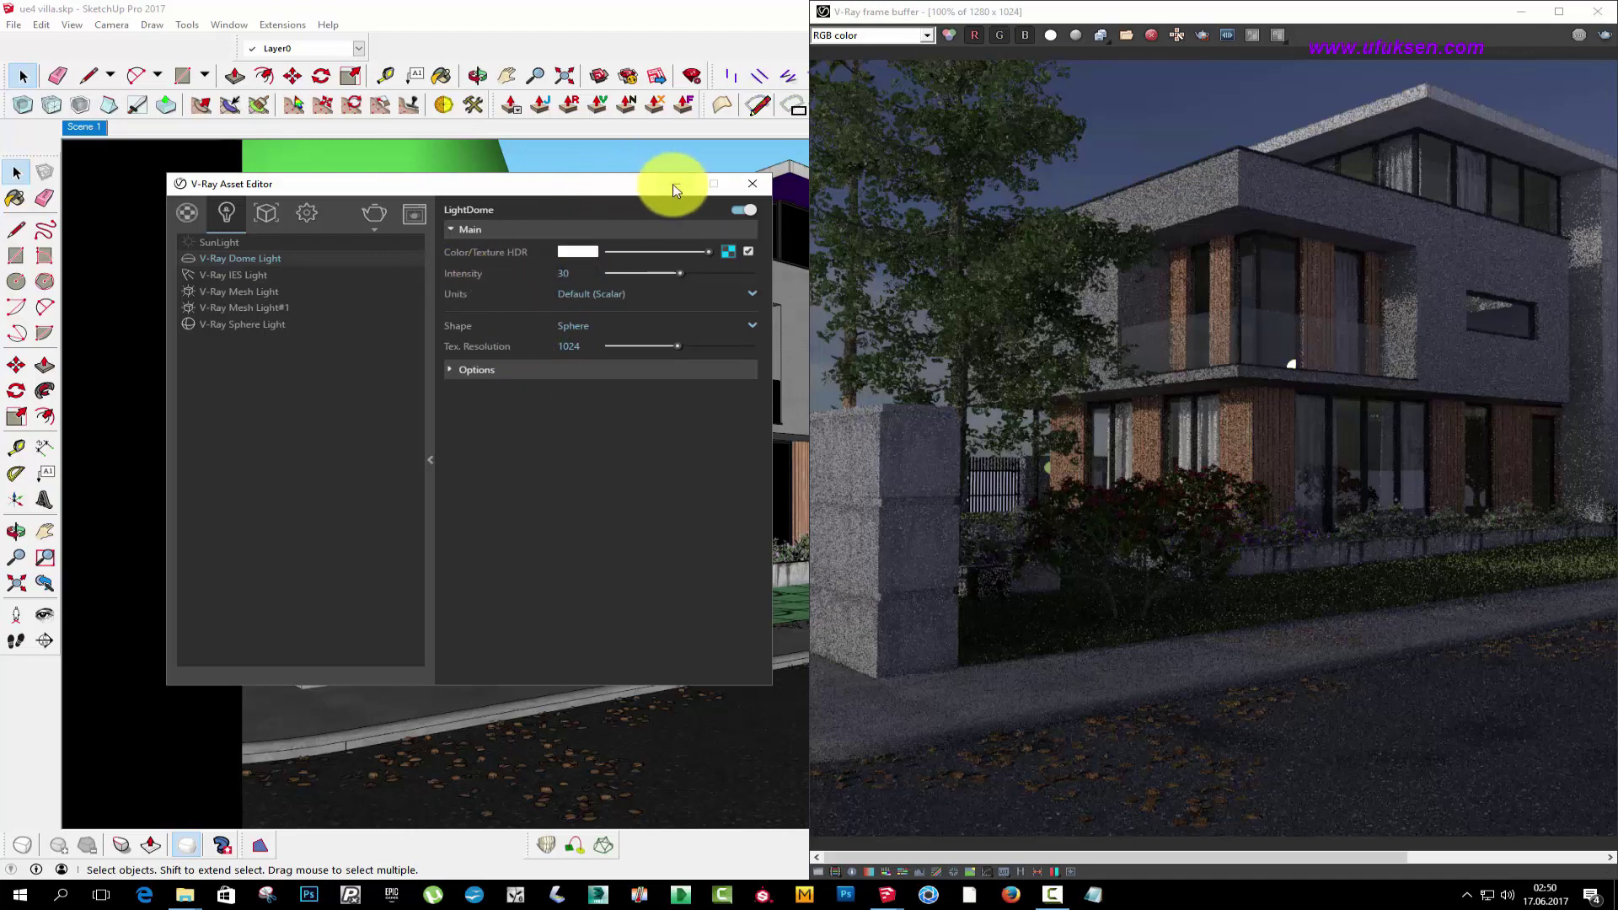
- Bring the render window forward and reposition it on screen
left_click(674, 183)
left_click_drag(1138, 9, 497, 46)
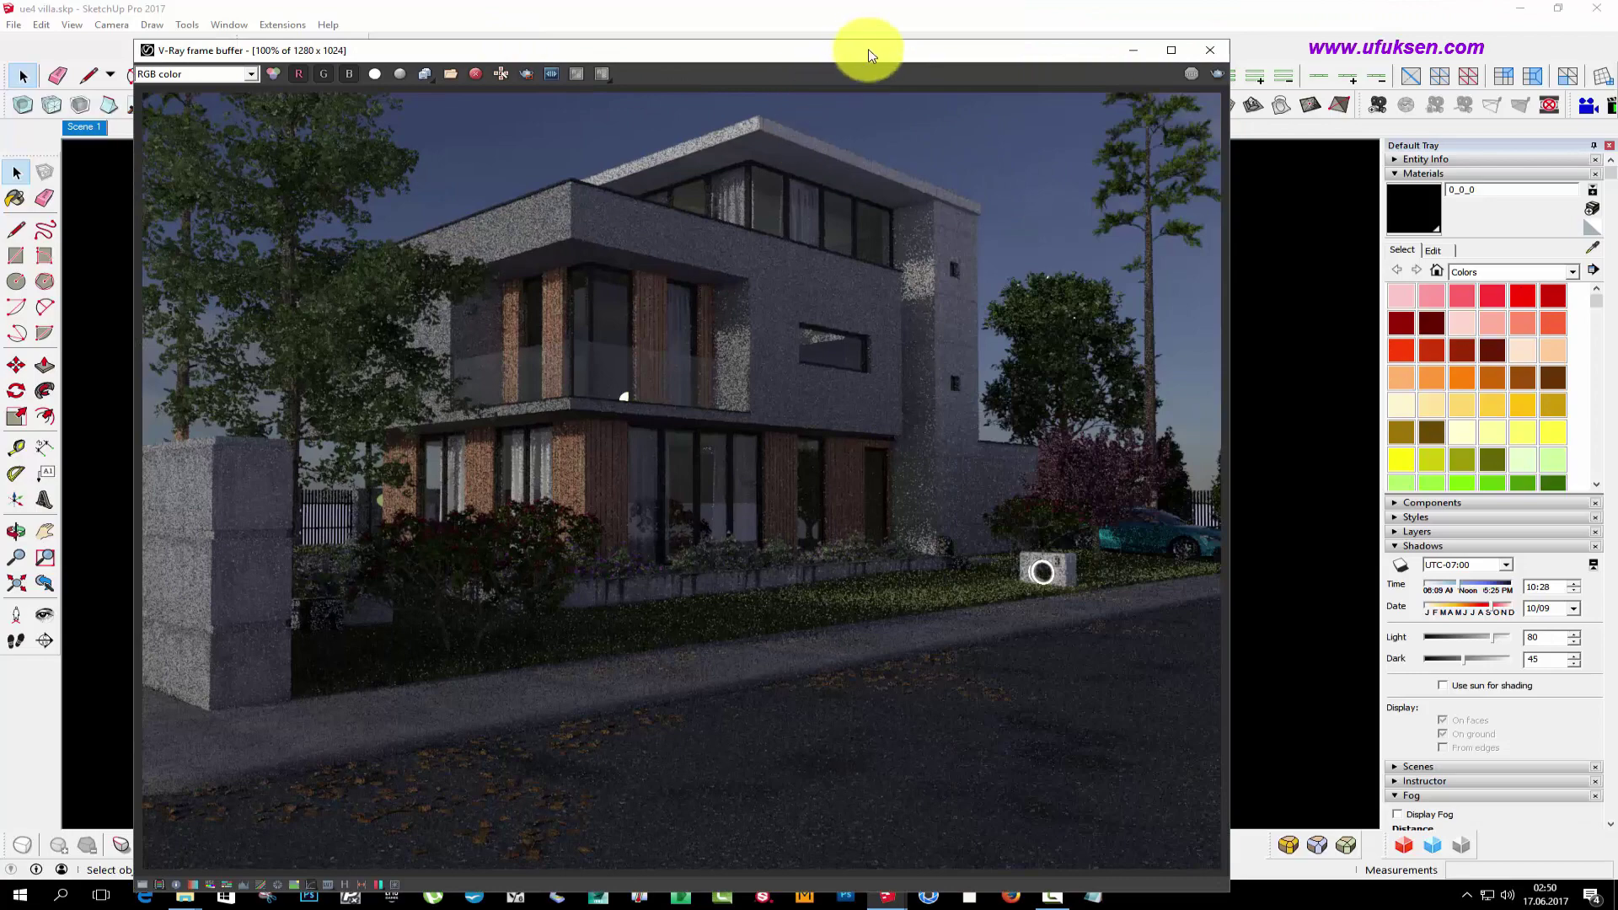
left_click_drag(871, 55, 944, 265)
- Re-render the villa from the V-Ray render settings with the new dome lighting
left_click(752, 195)
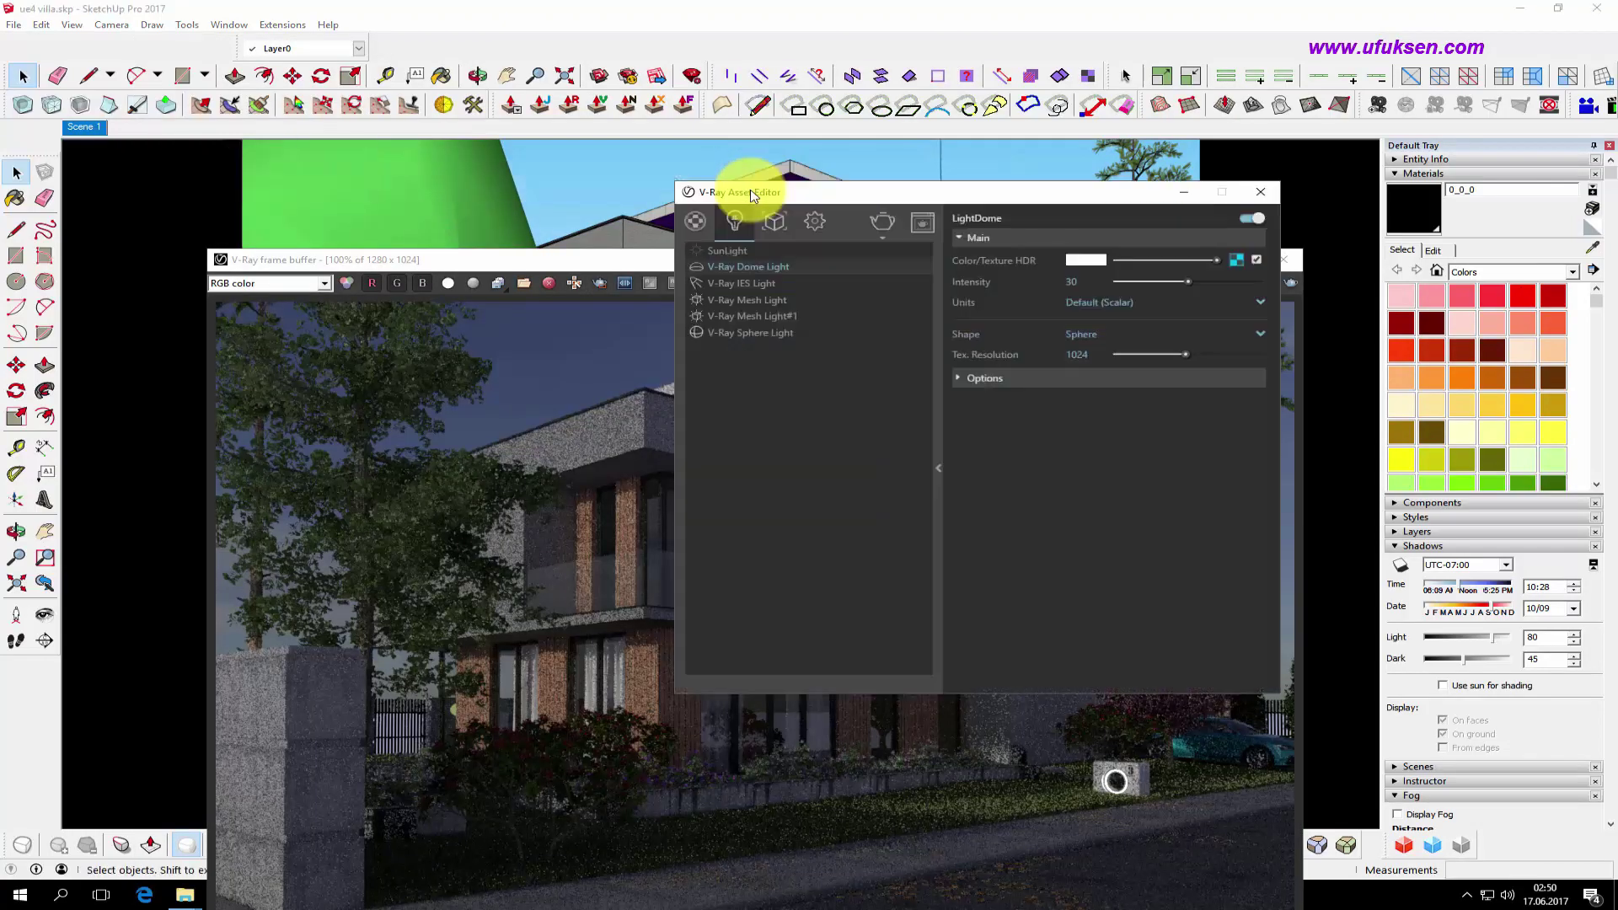
left_click(814, 220)
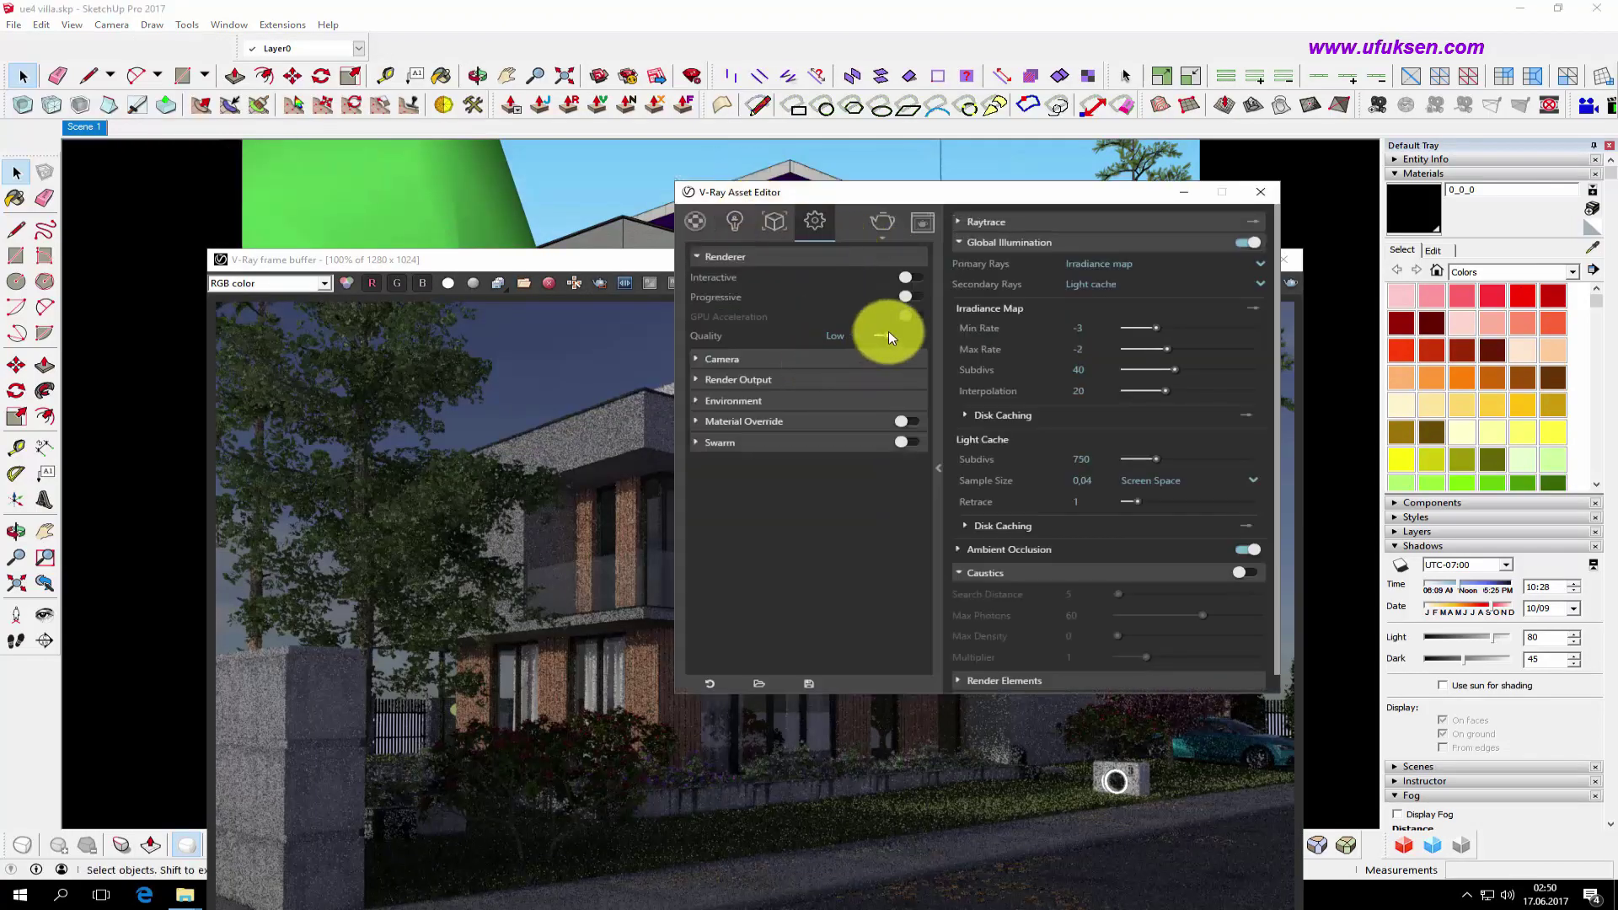
mouse_move(622, 261)
left_mouse_down()
mouse_move(598, 114)
mouse_move(856, 245)
left_mouse_up()
left_click(882, 224)
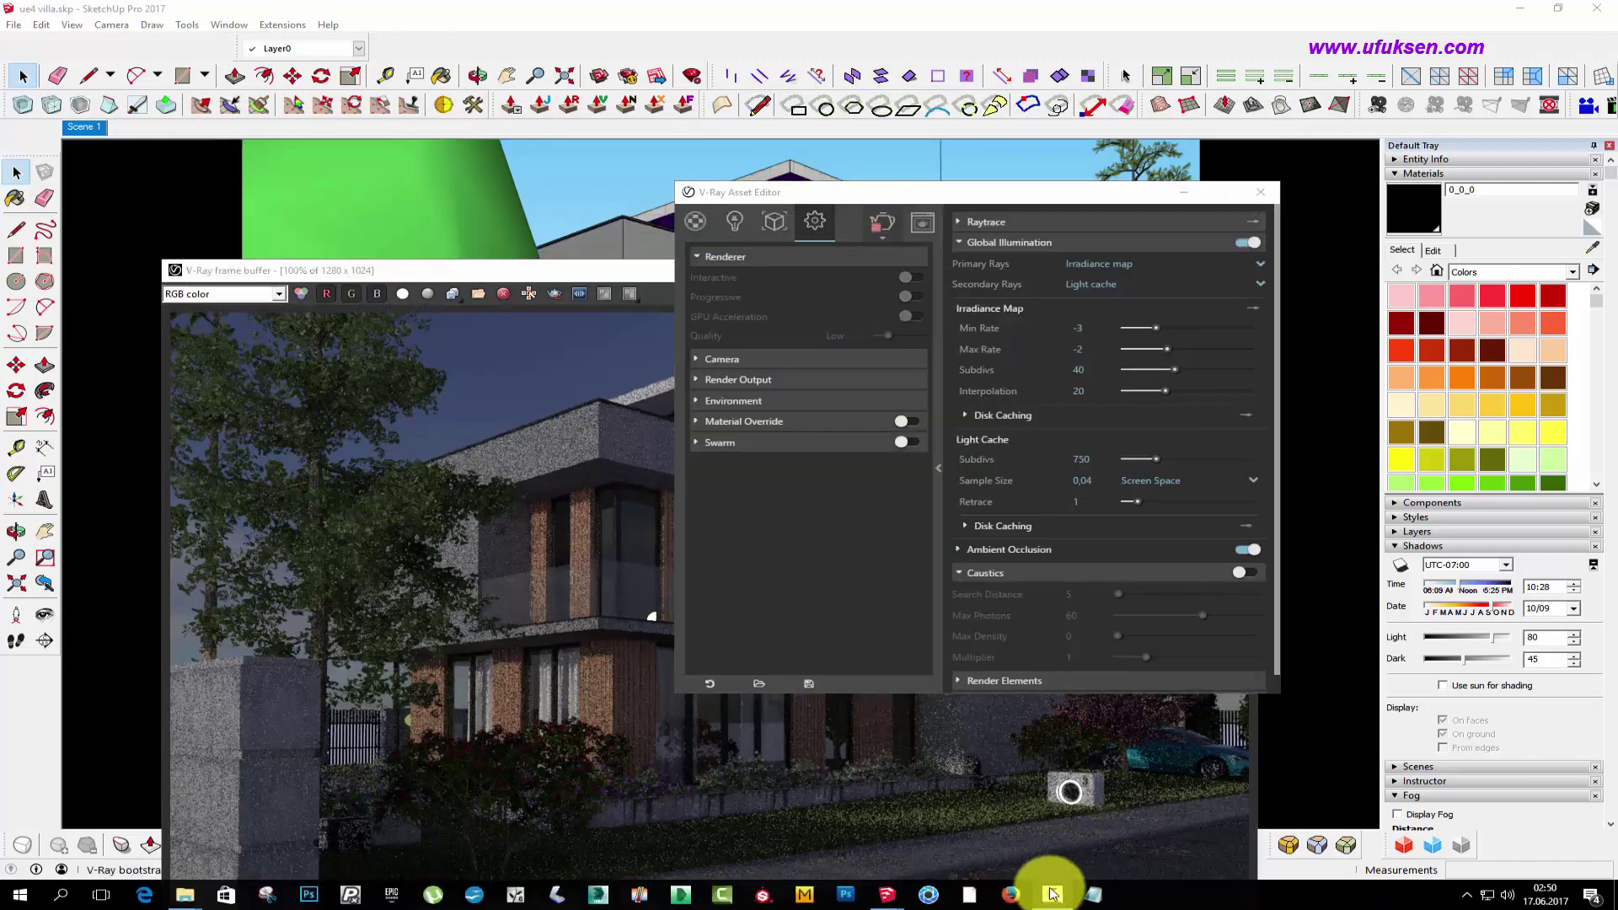
left_click(1052, 894)
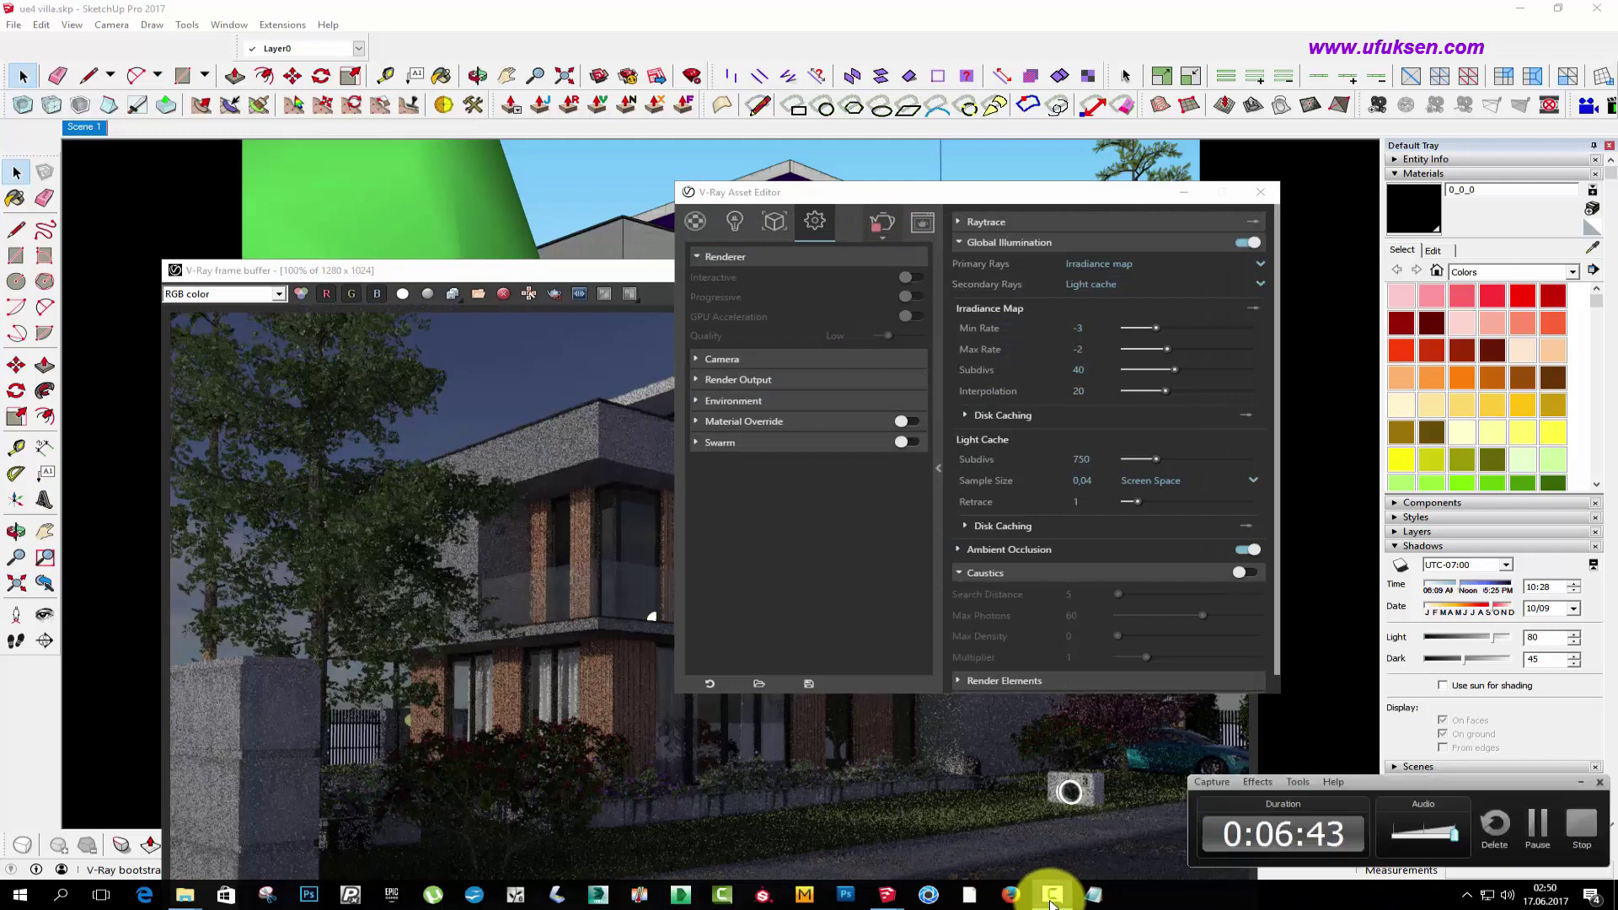
left_click(1545, 825)
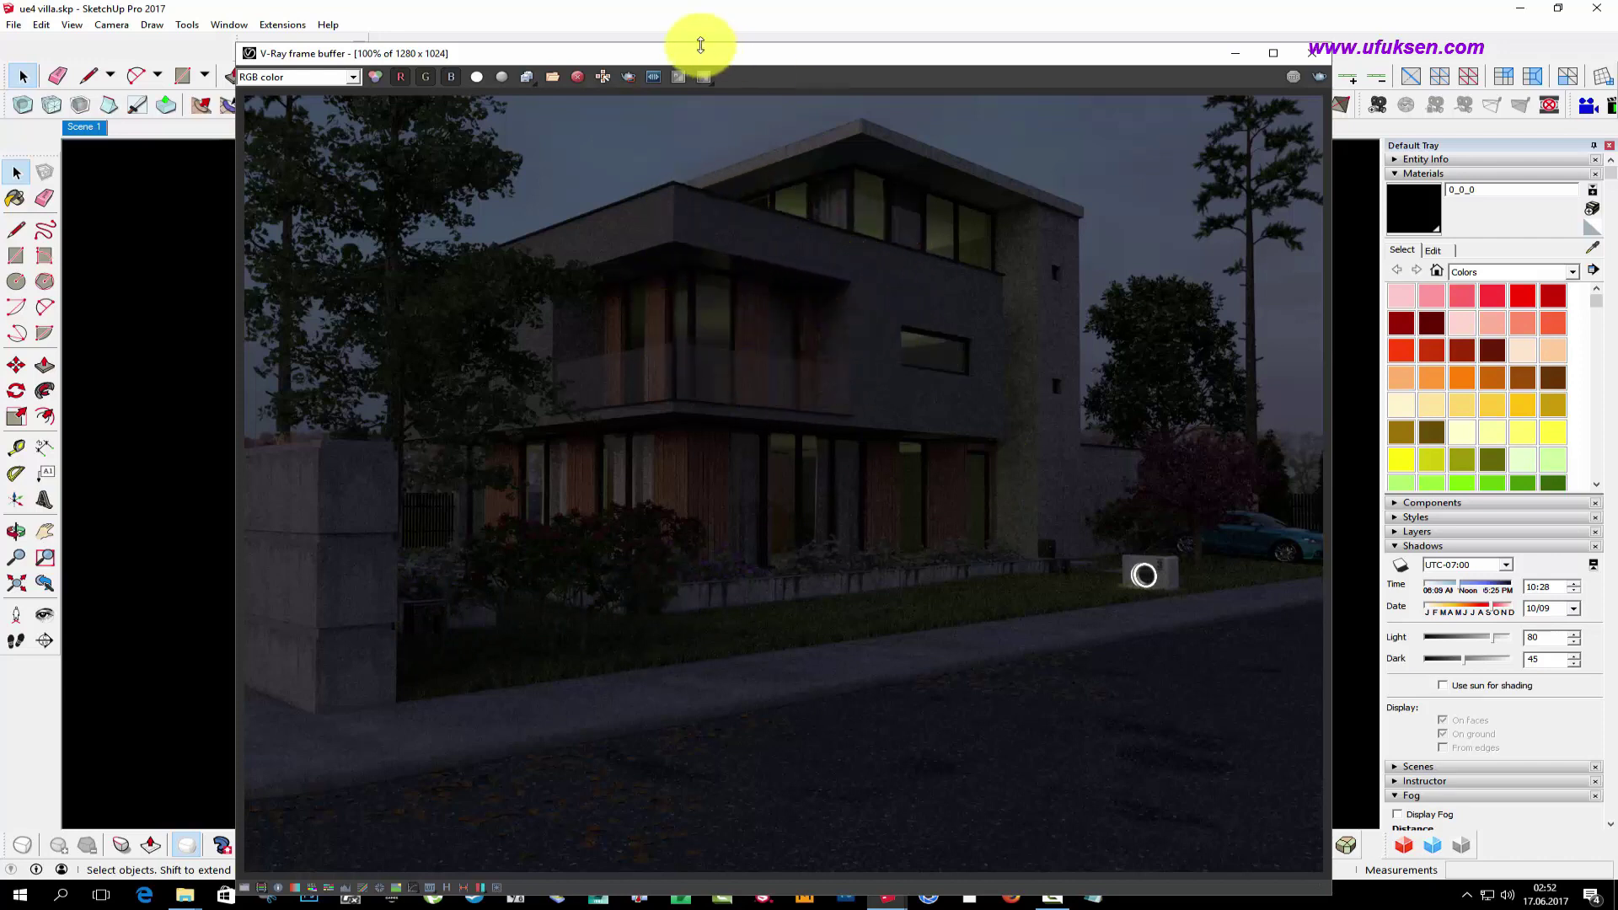
- Set the V-Ray Sphere Light intensity to 2000
left_click_drag(703, 53, 1236, 108)
left_click(744, 221)
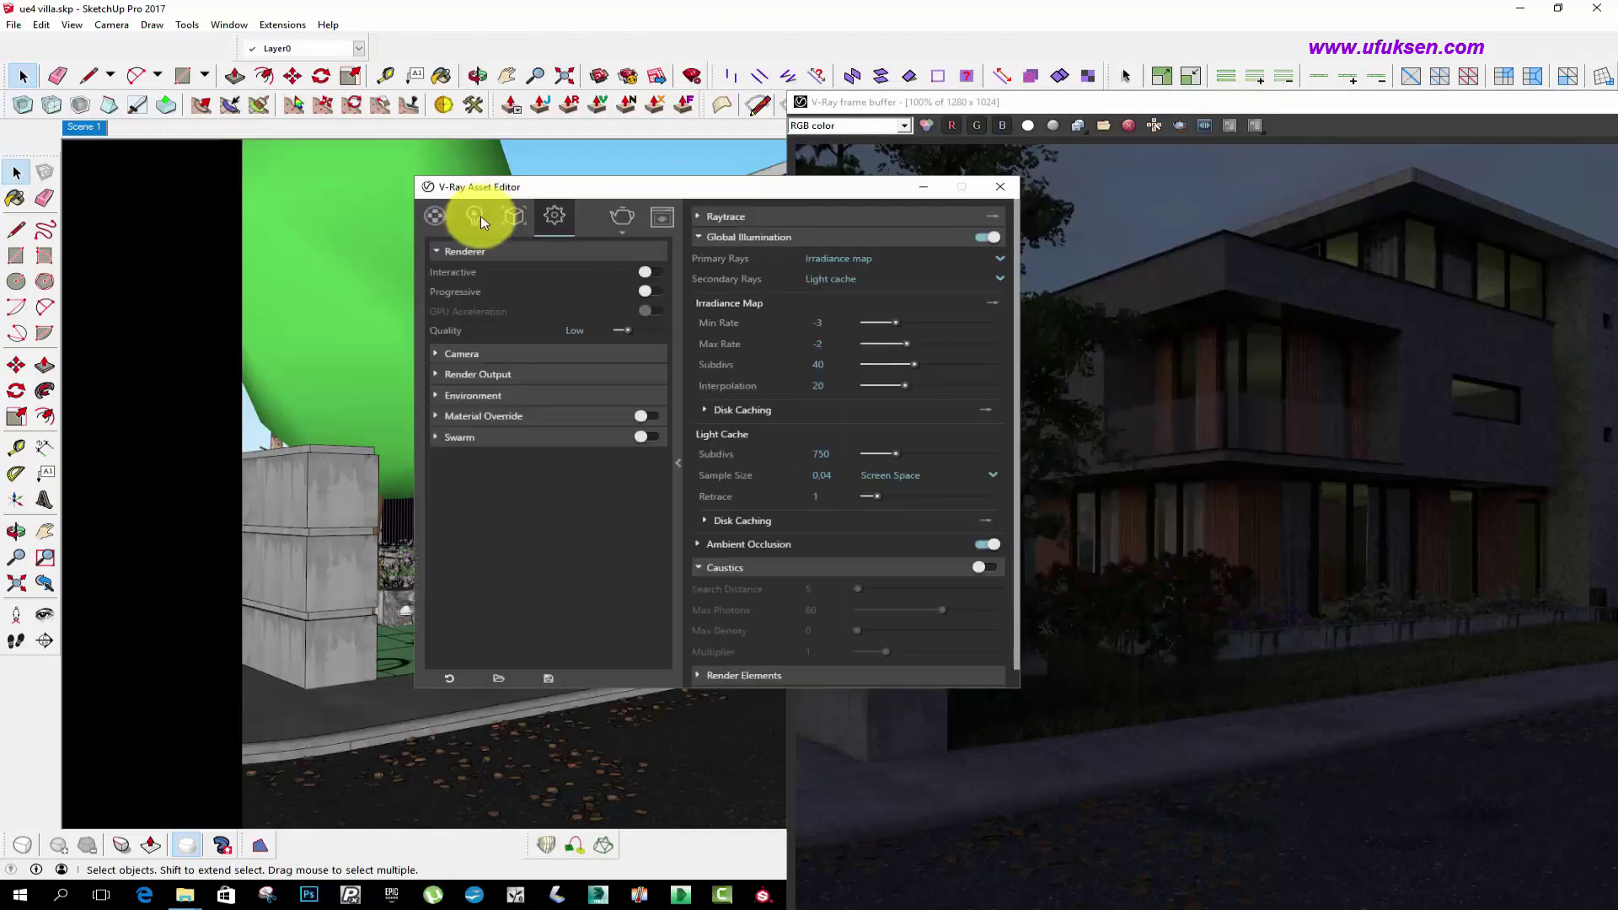
left_click(474, 216)
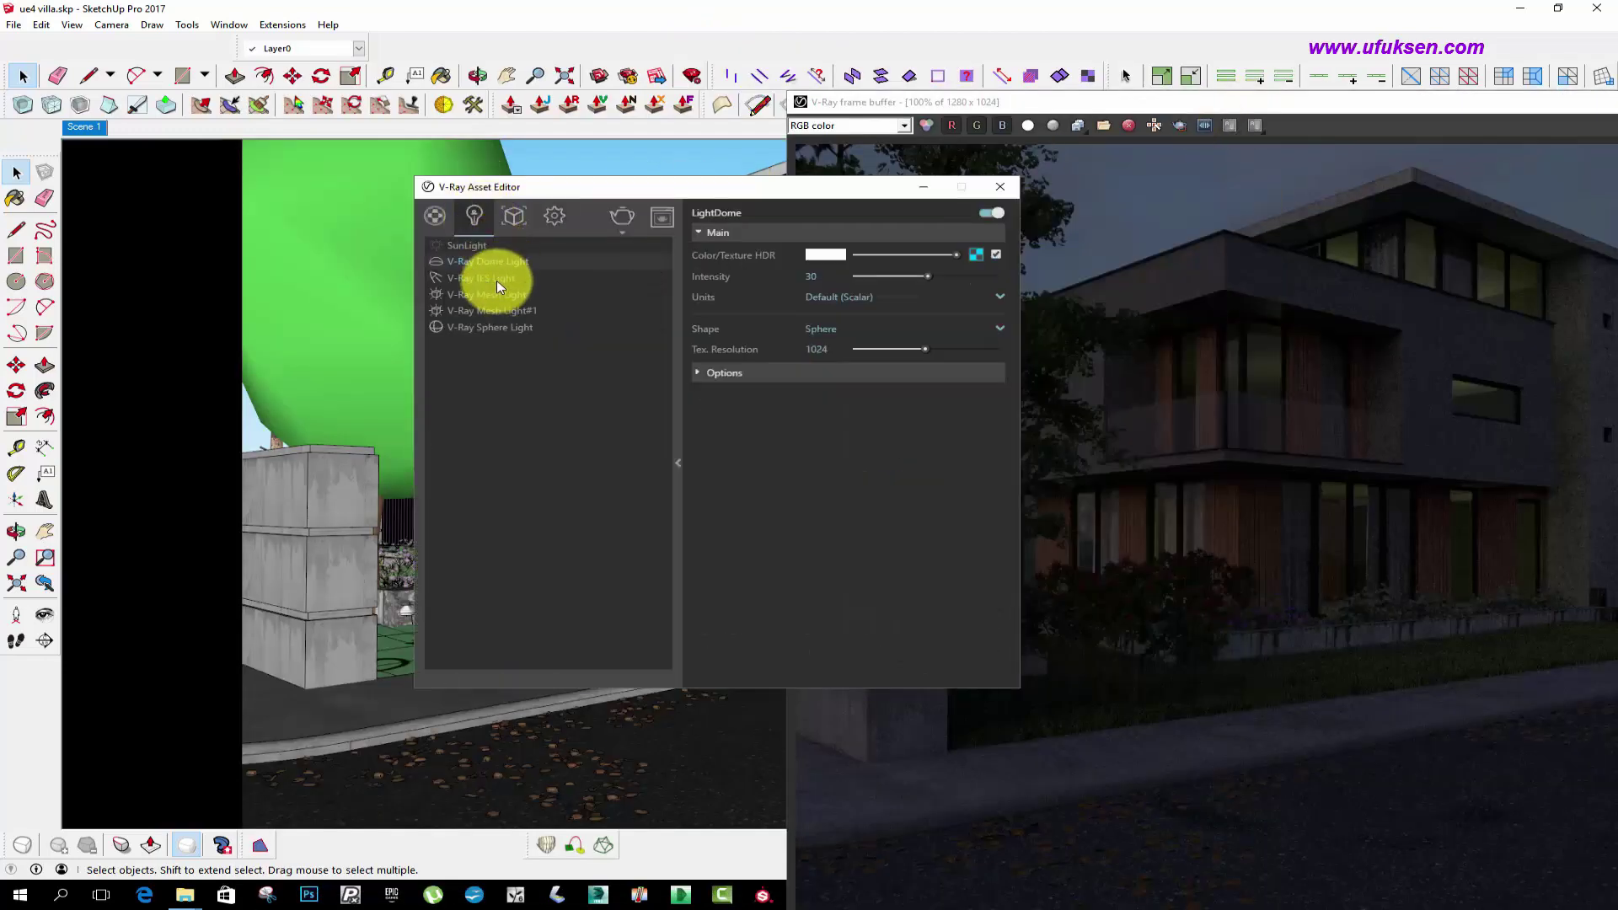
left_click(494, 329)
left_click_drag(834, 186, 664, 174)
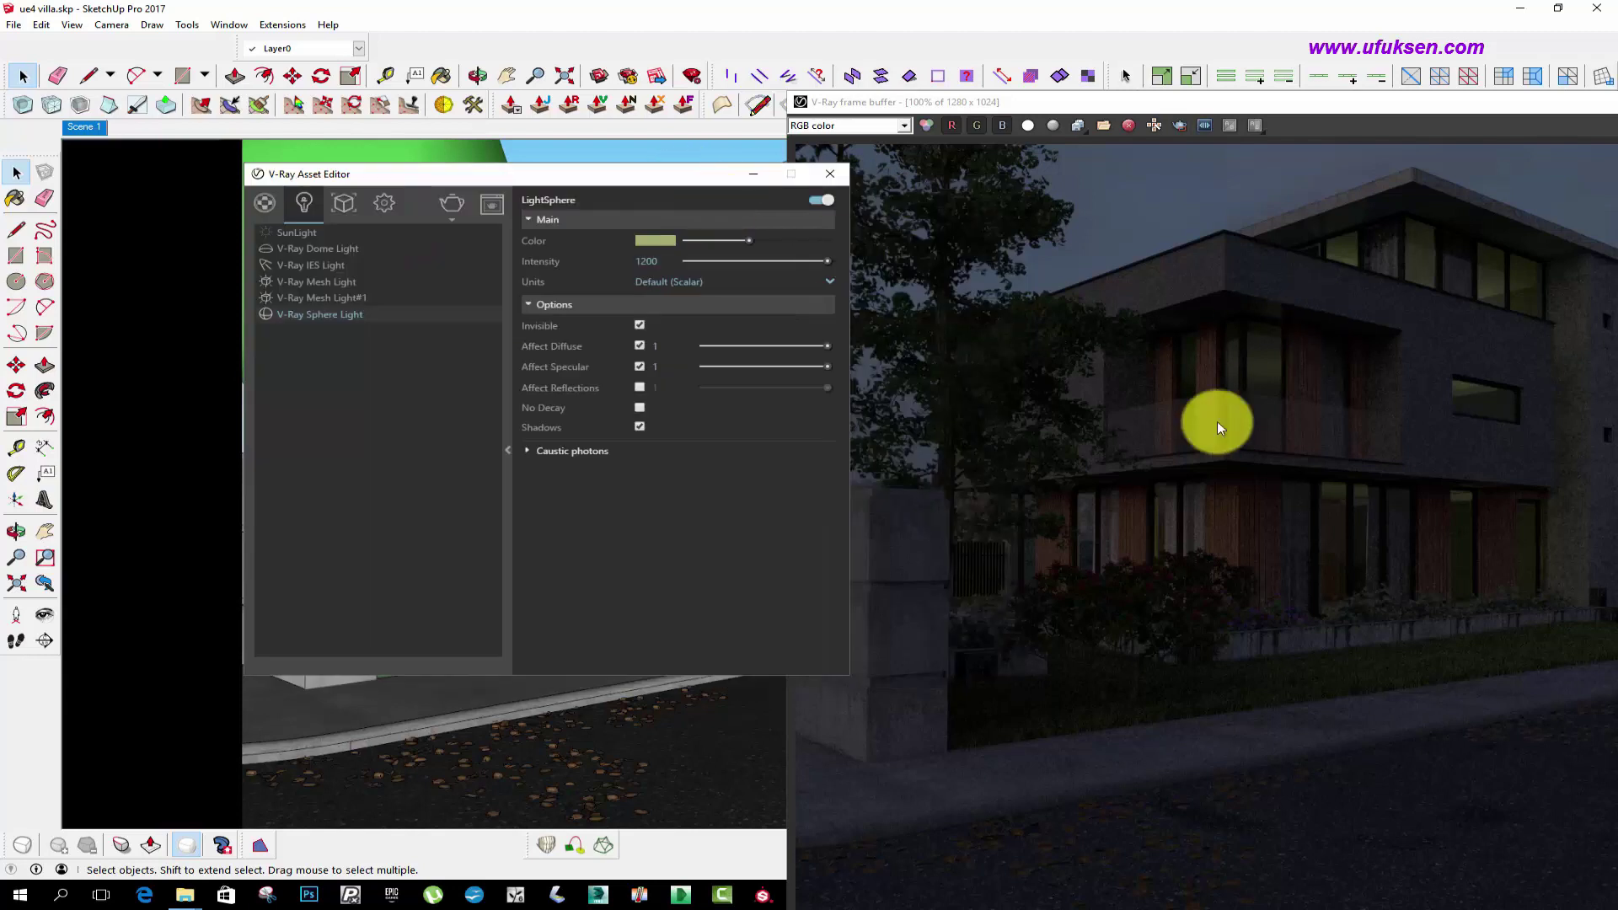
type("2000")
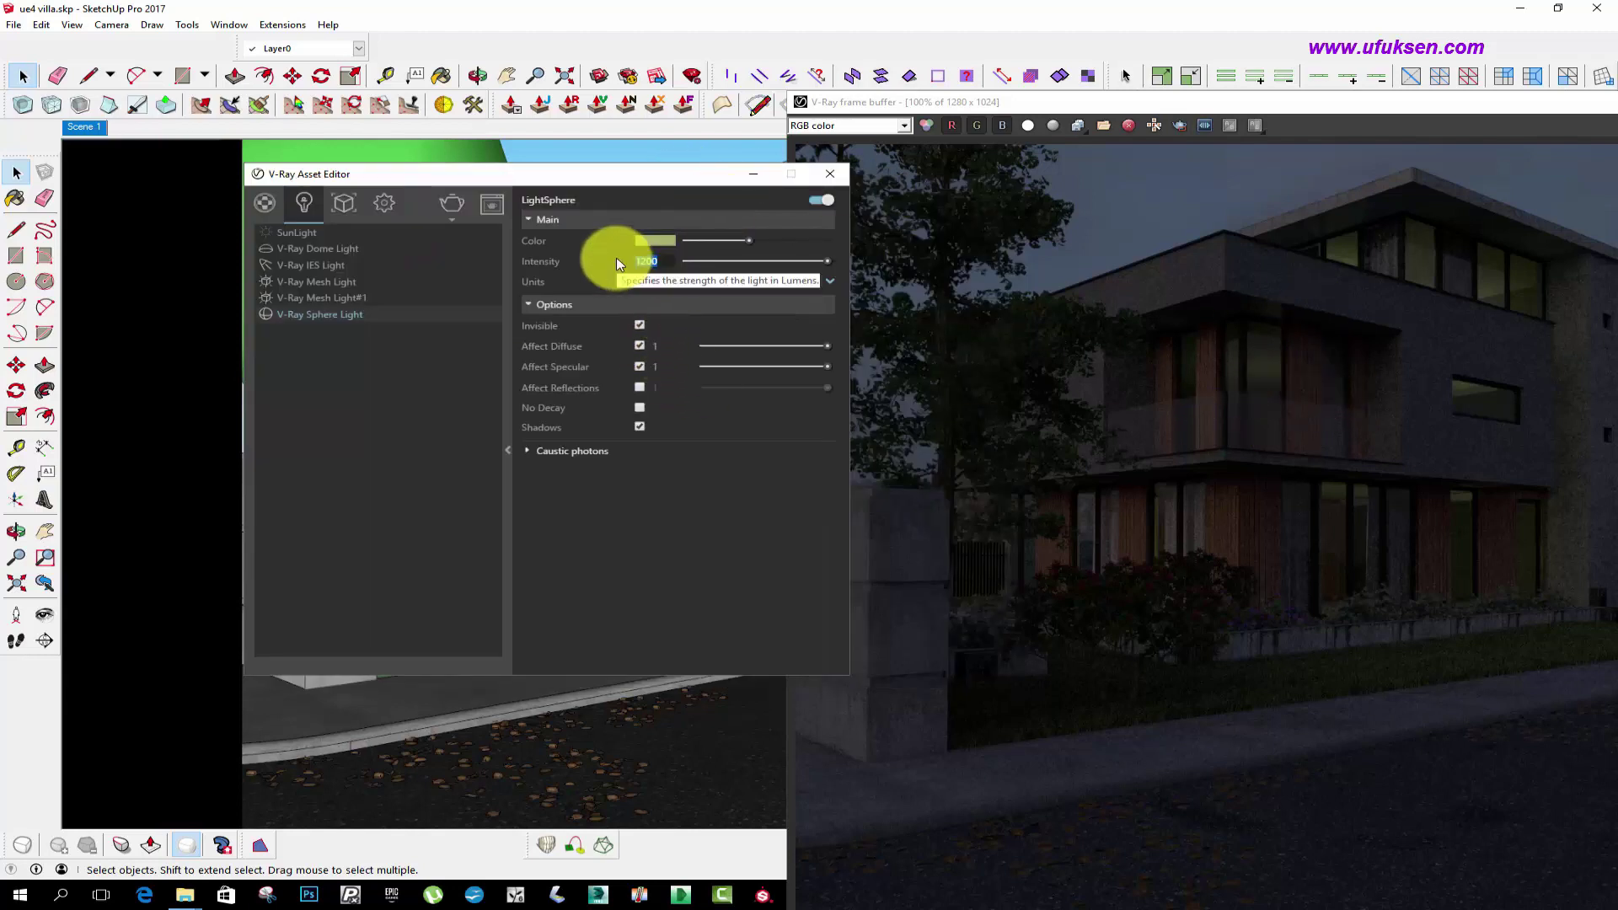
key("Return")
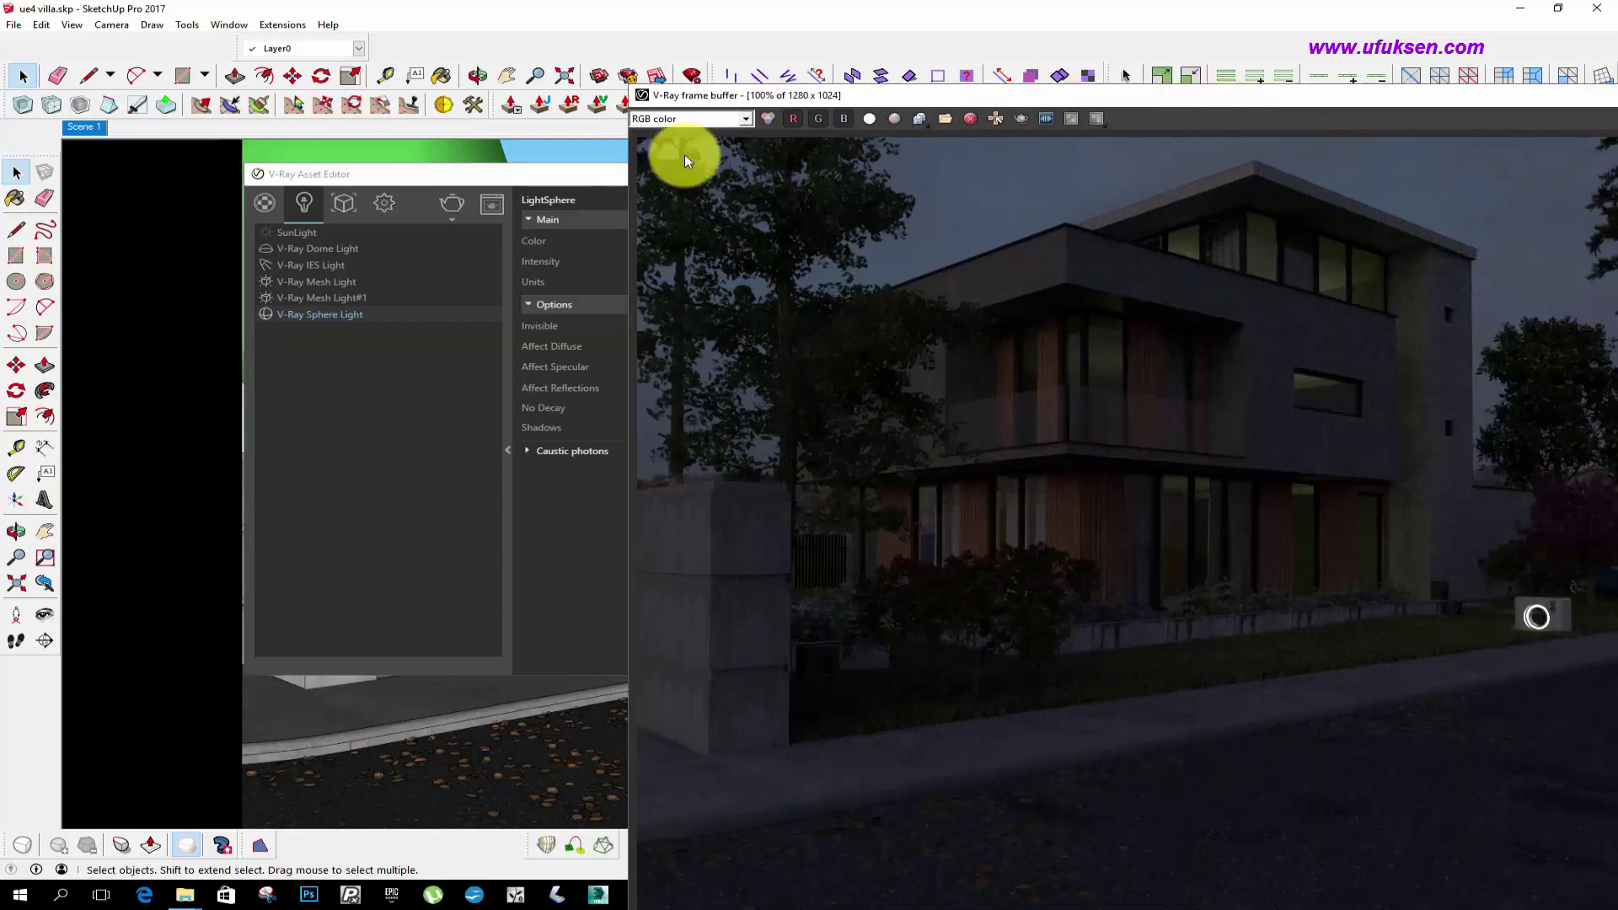
- Set the Dome Light intensity to 60 and select the IES light's 200 intensity
left_click(315, 248)
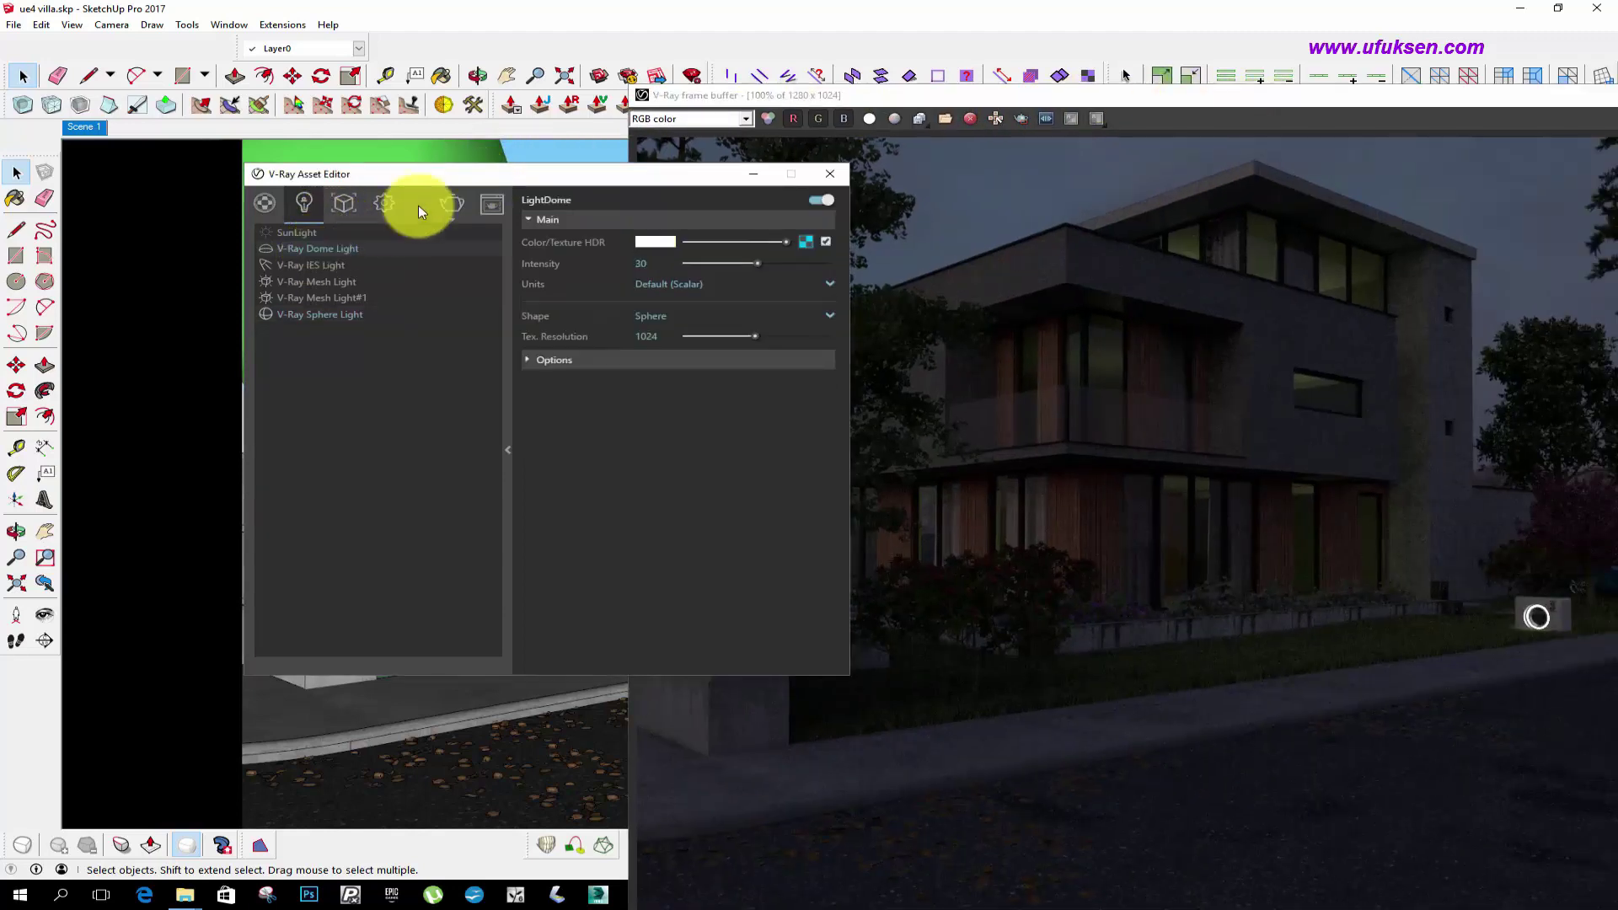
type("60")
key("Return")
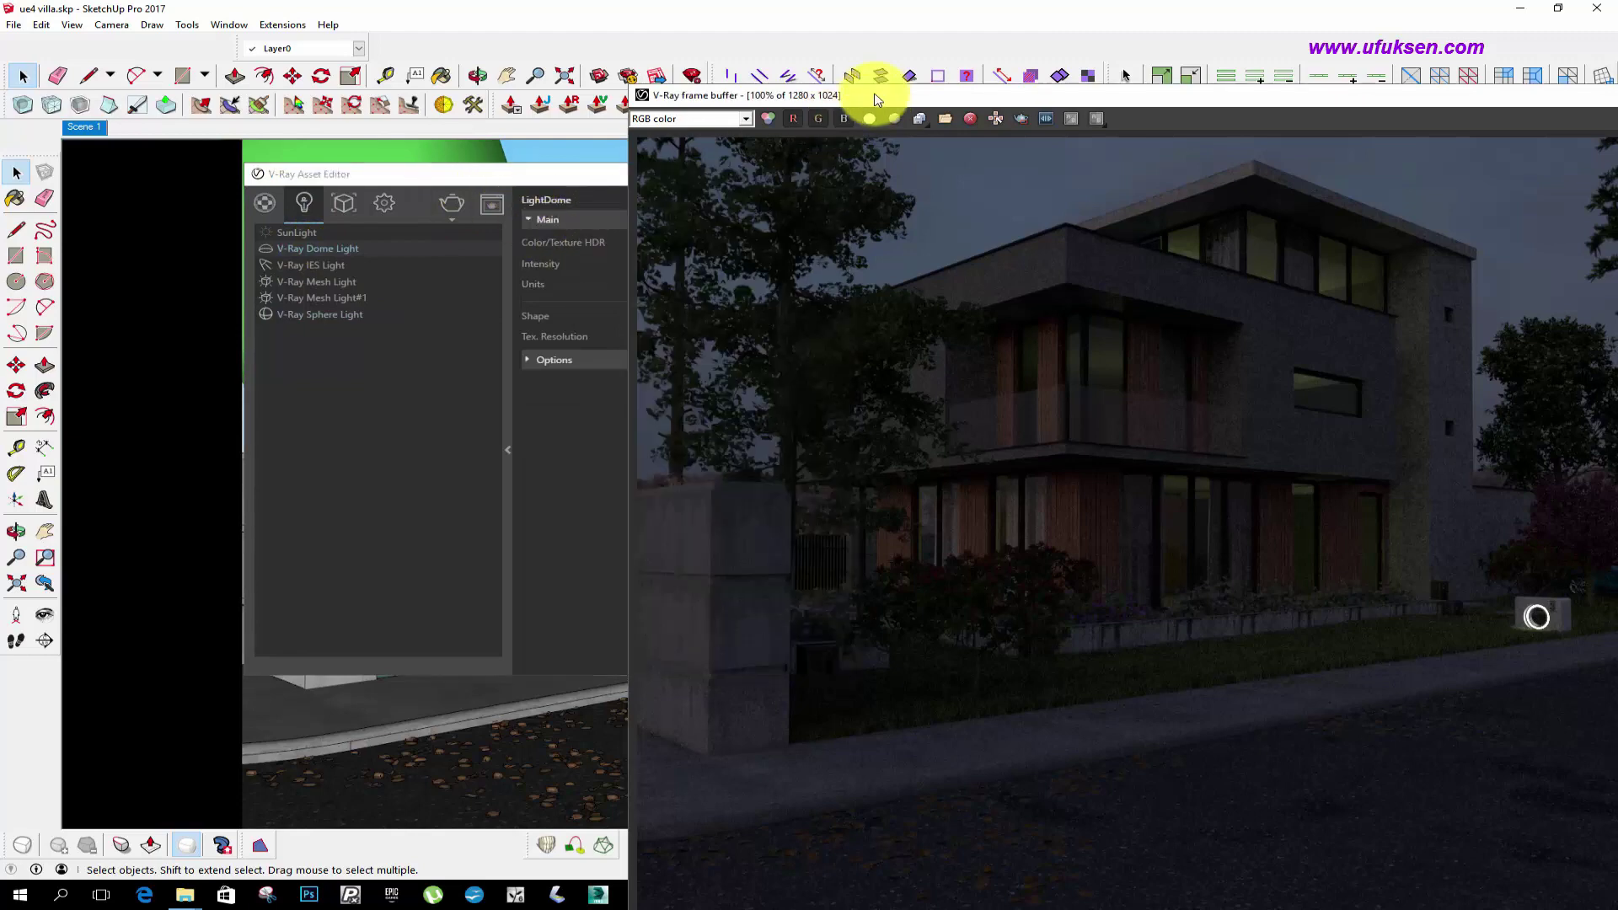
left_click_drag(880, 100, 706, 100)
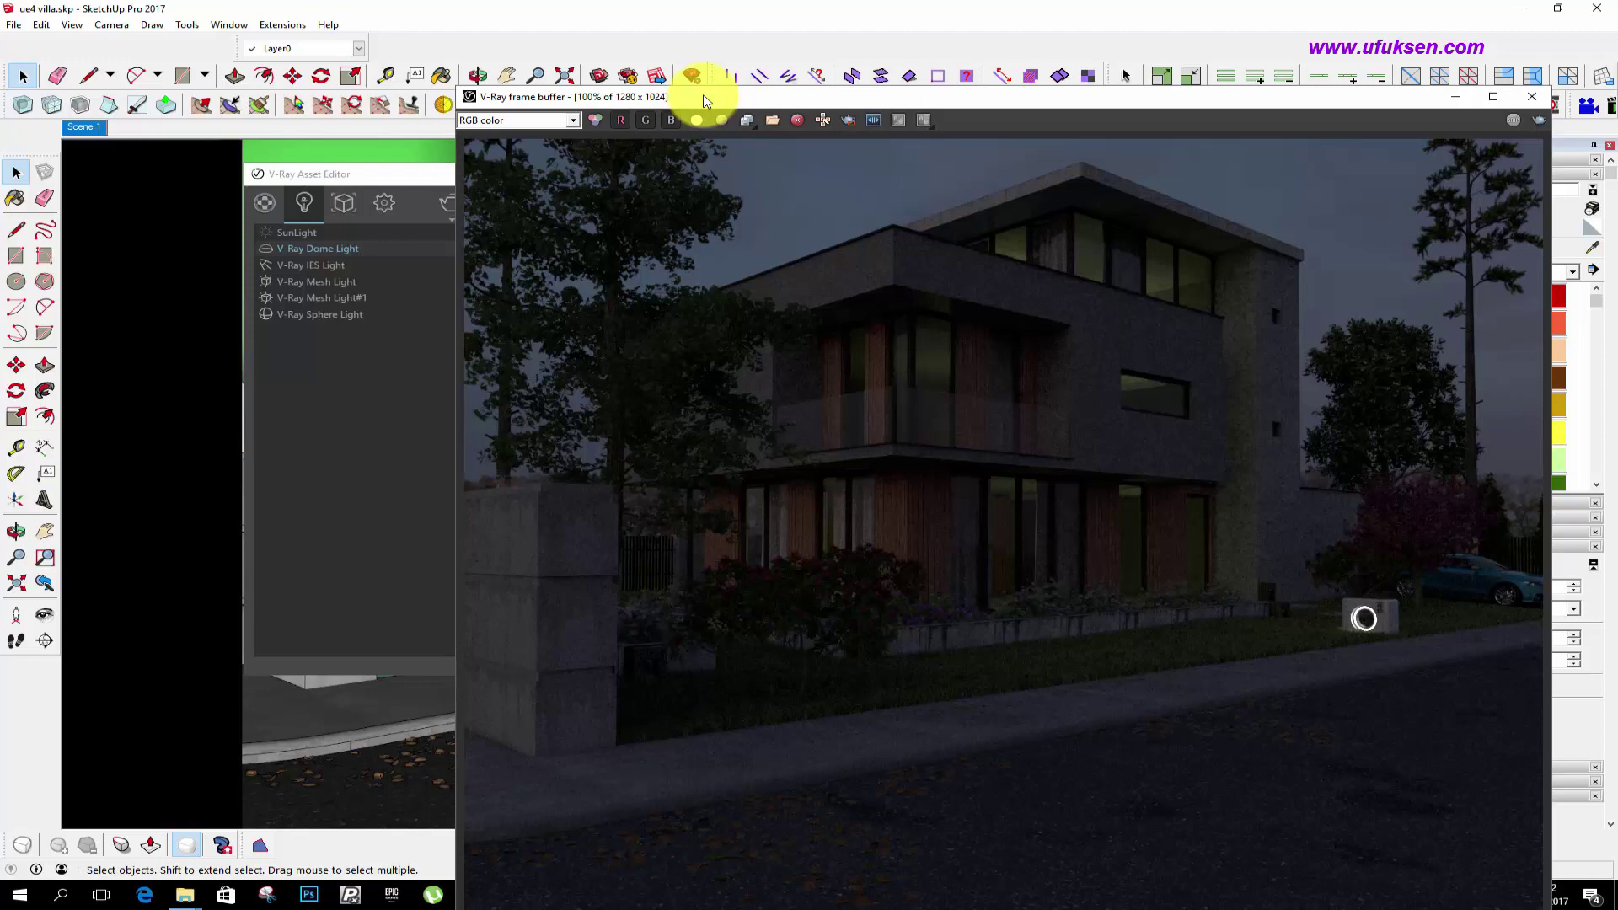
left_click(326, 281)
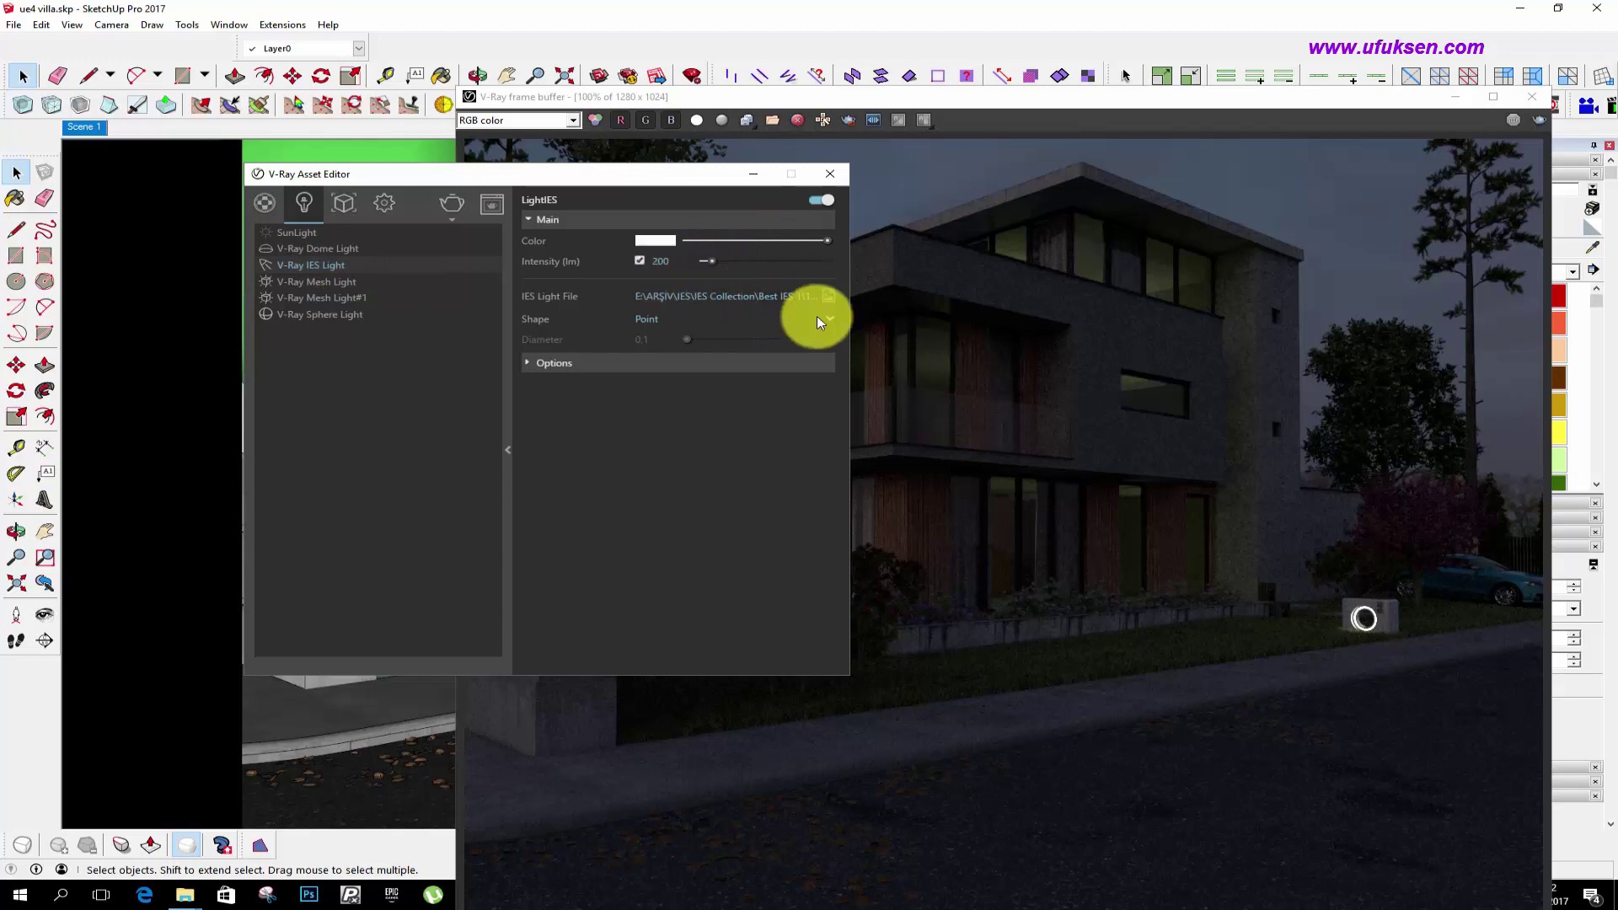
double_click(675, 261)
type("5000")
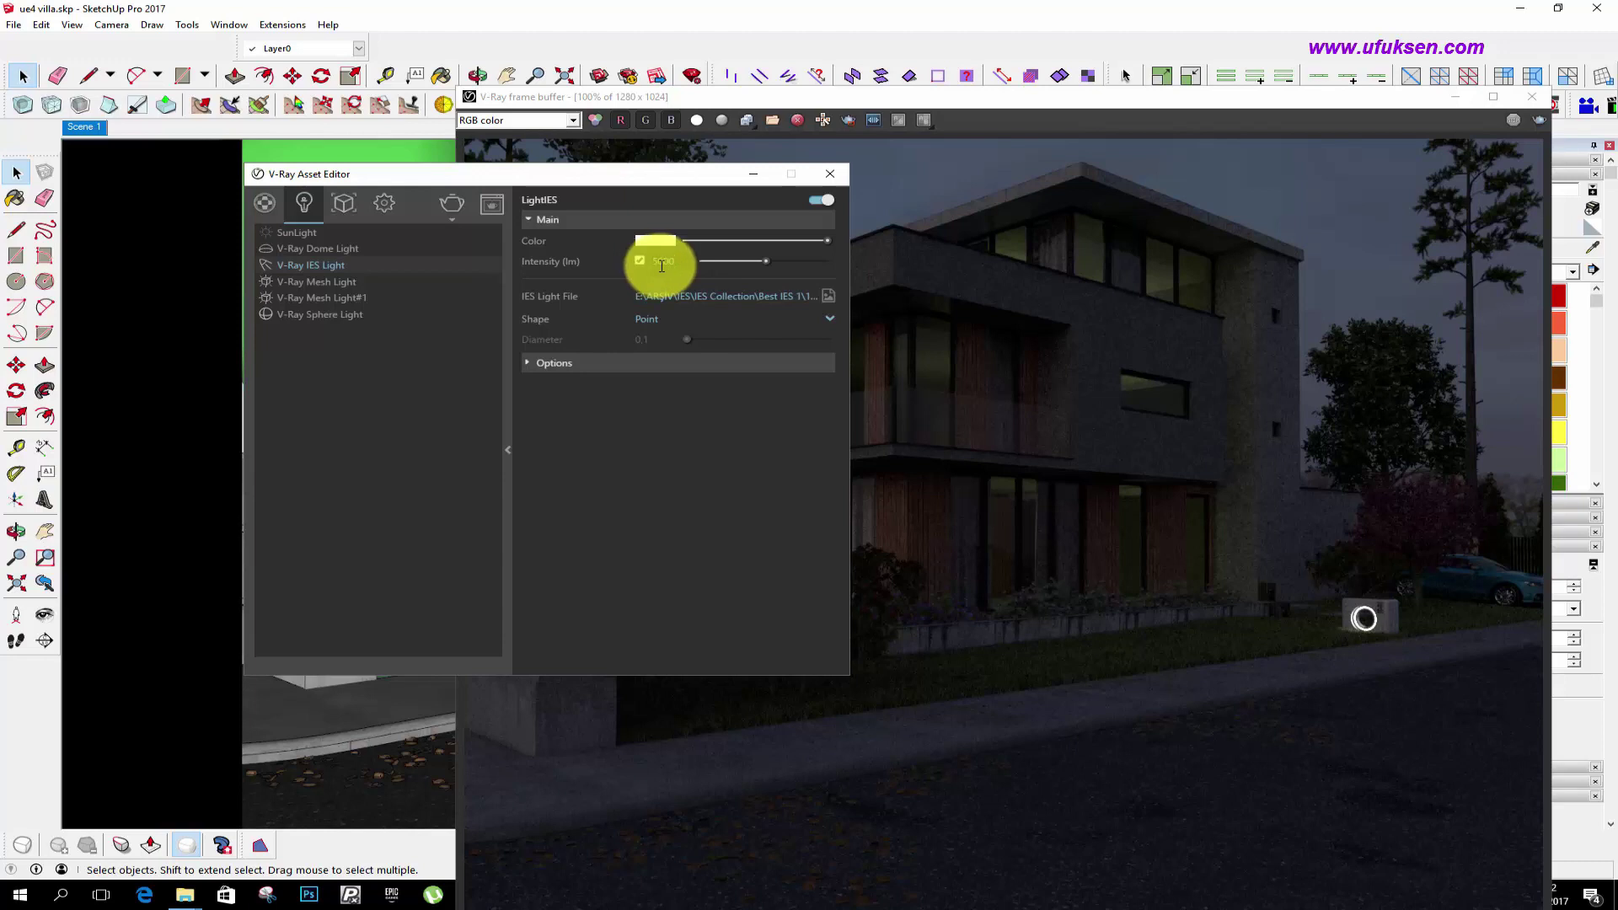
left_click(830, 173)
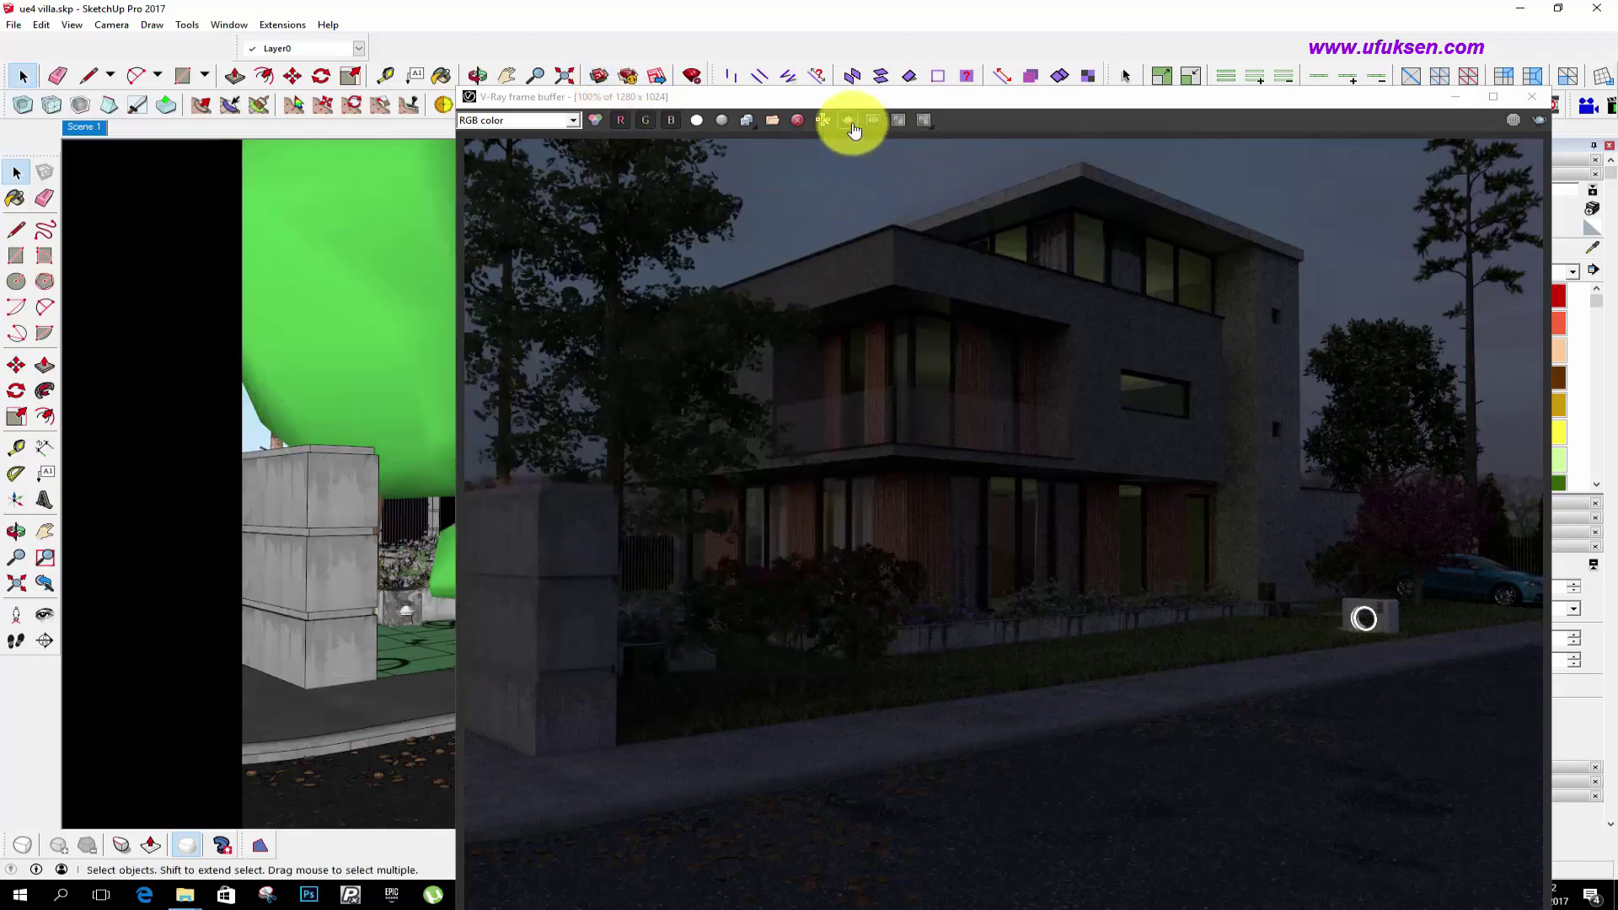
- Region-render the front garden area by the wall and enlarge the frame buffer
left_click(854, 129)
left_click_drag(947, 575, 564, 753)
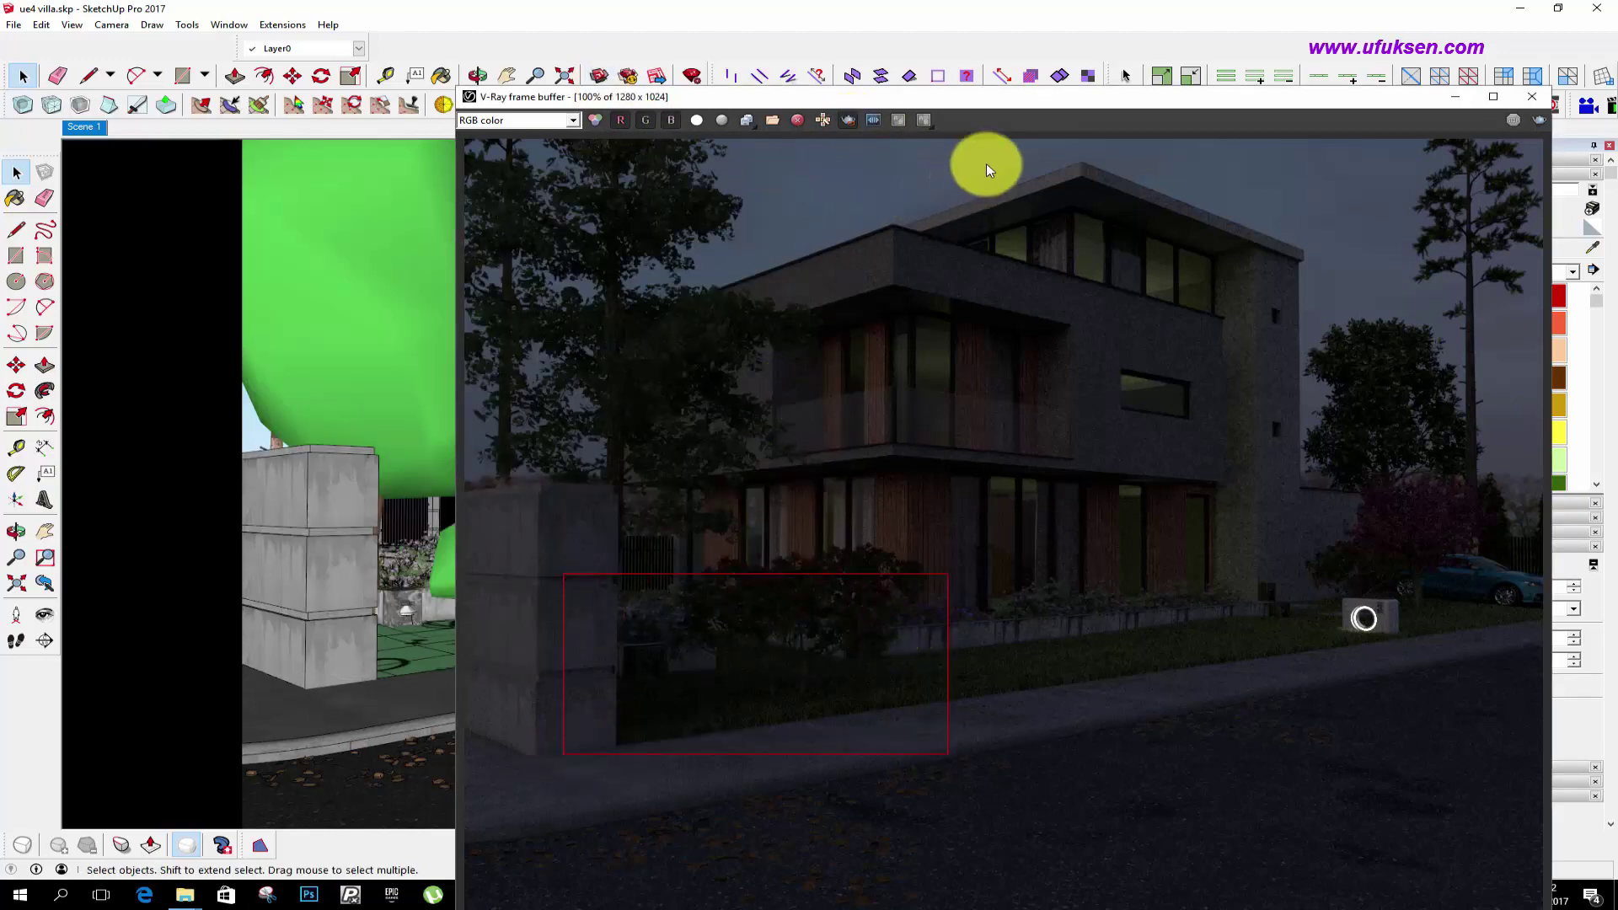
left_click(1539, 119)
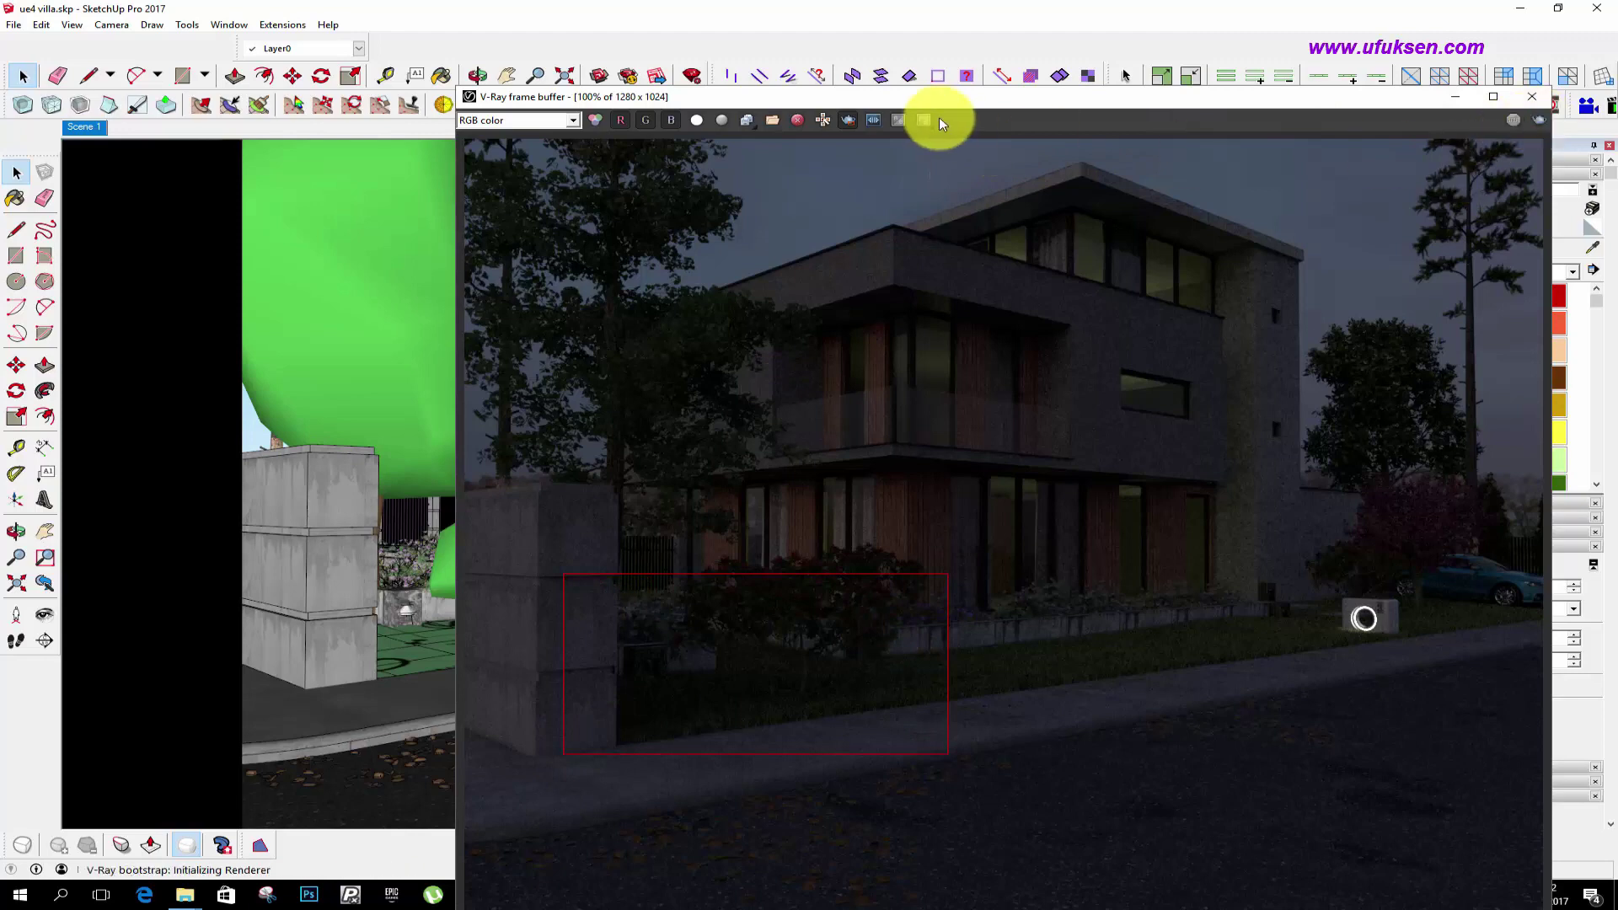
left_click_drag(935, 96, 745, 2)
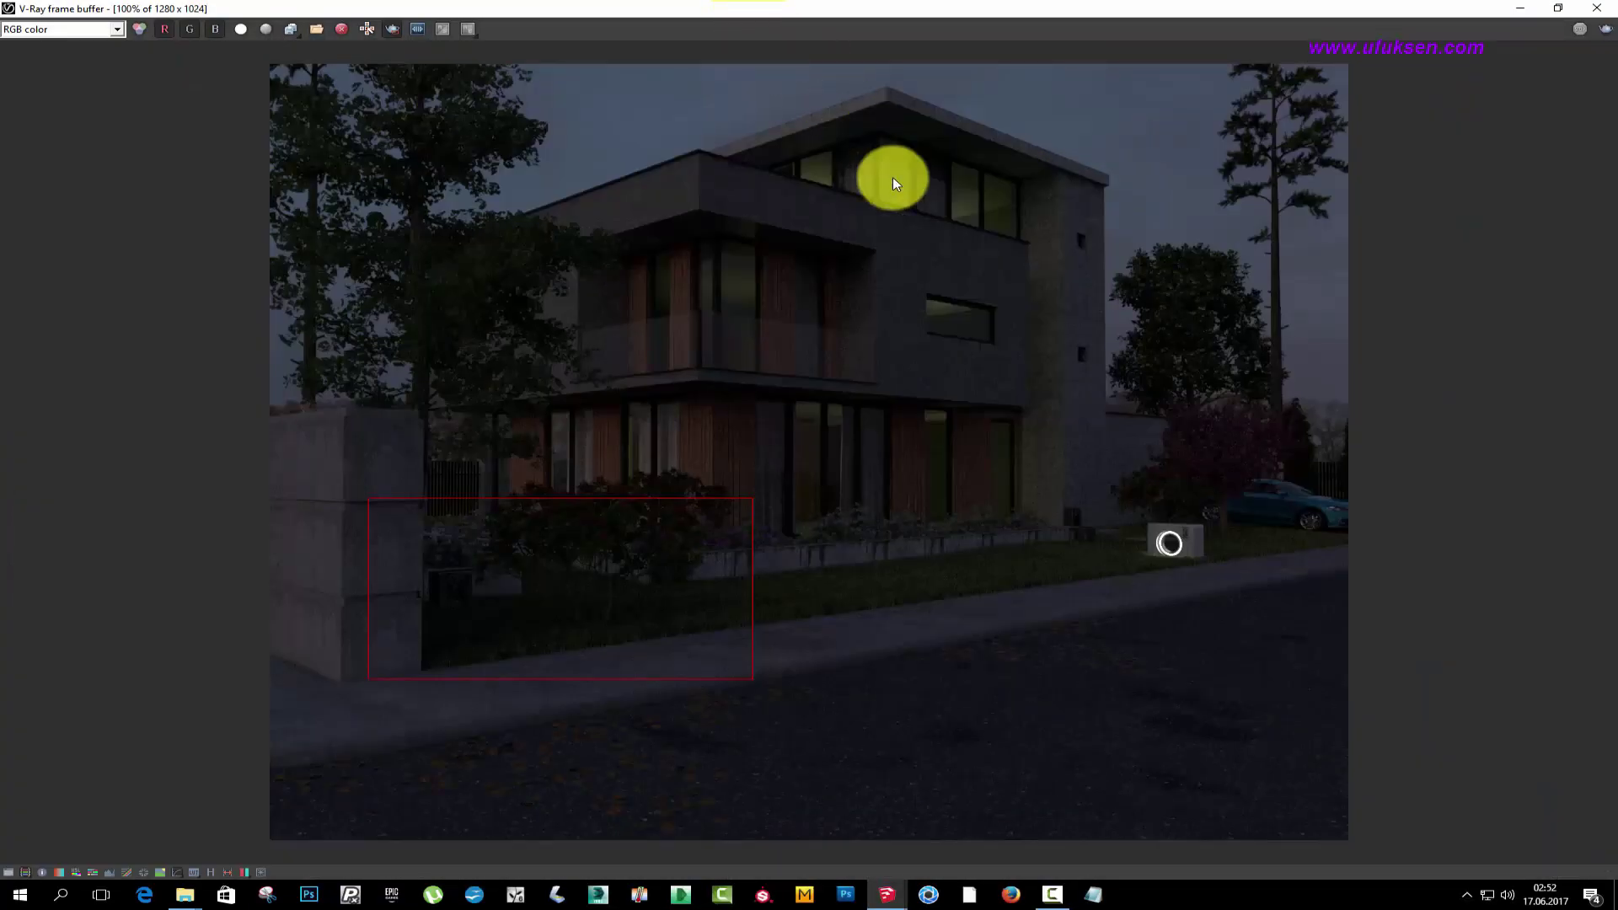
left_click(1052, 894)
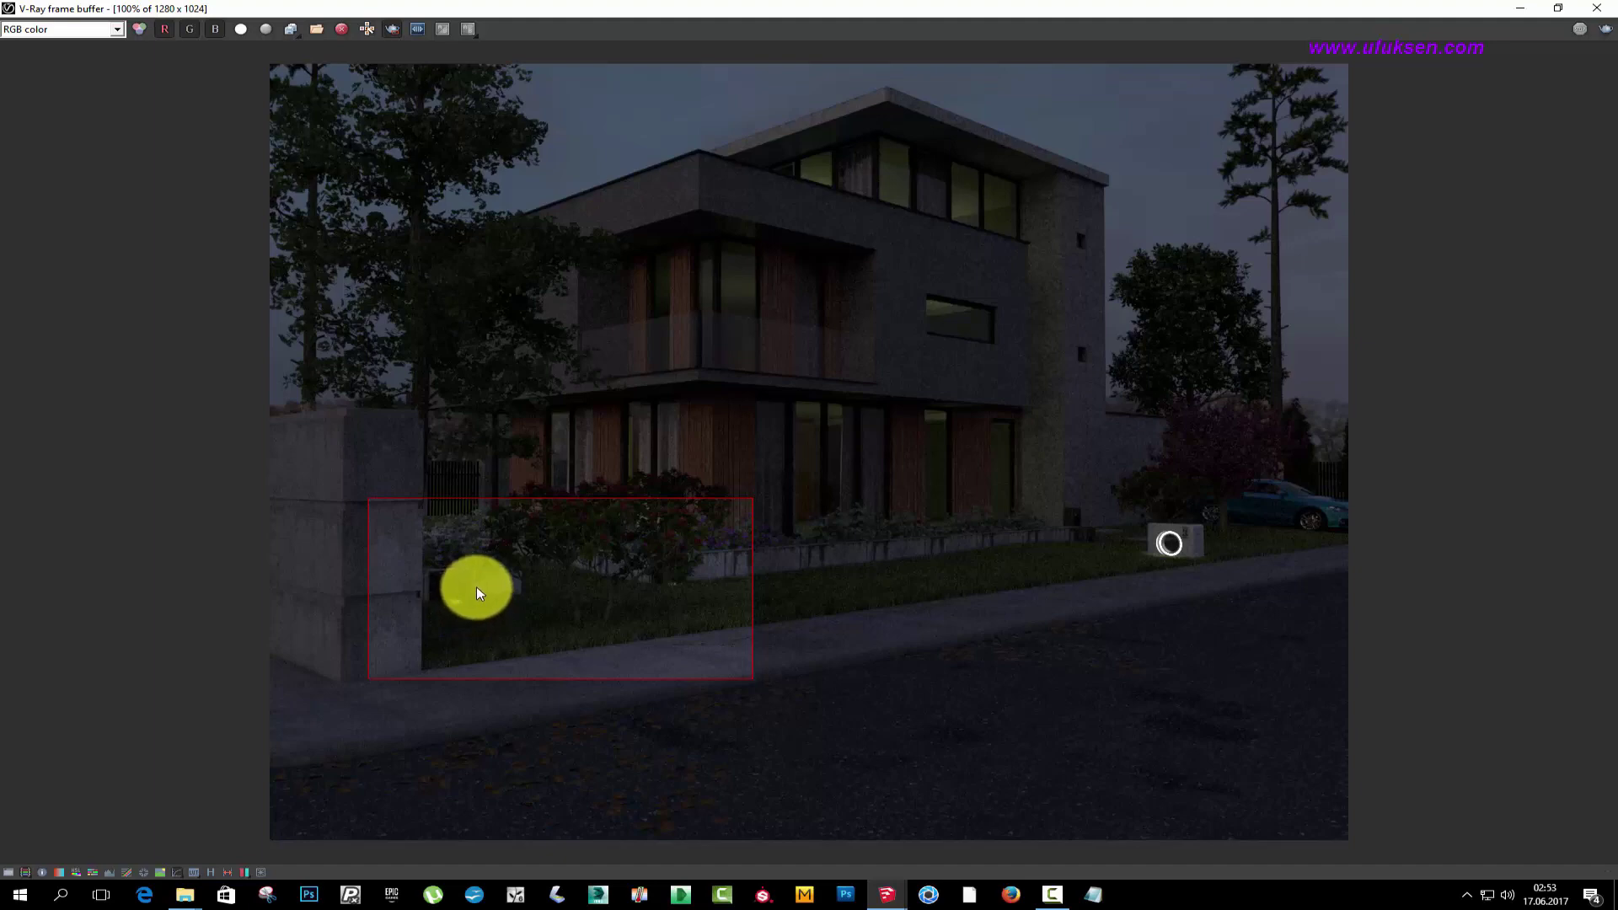
- Hide the render and navigate the view down to the planter
left_click(1520, 8)
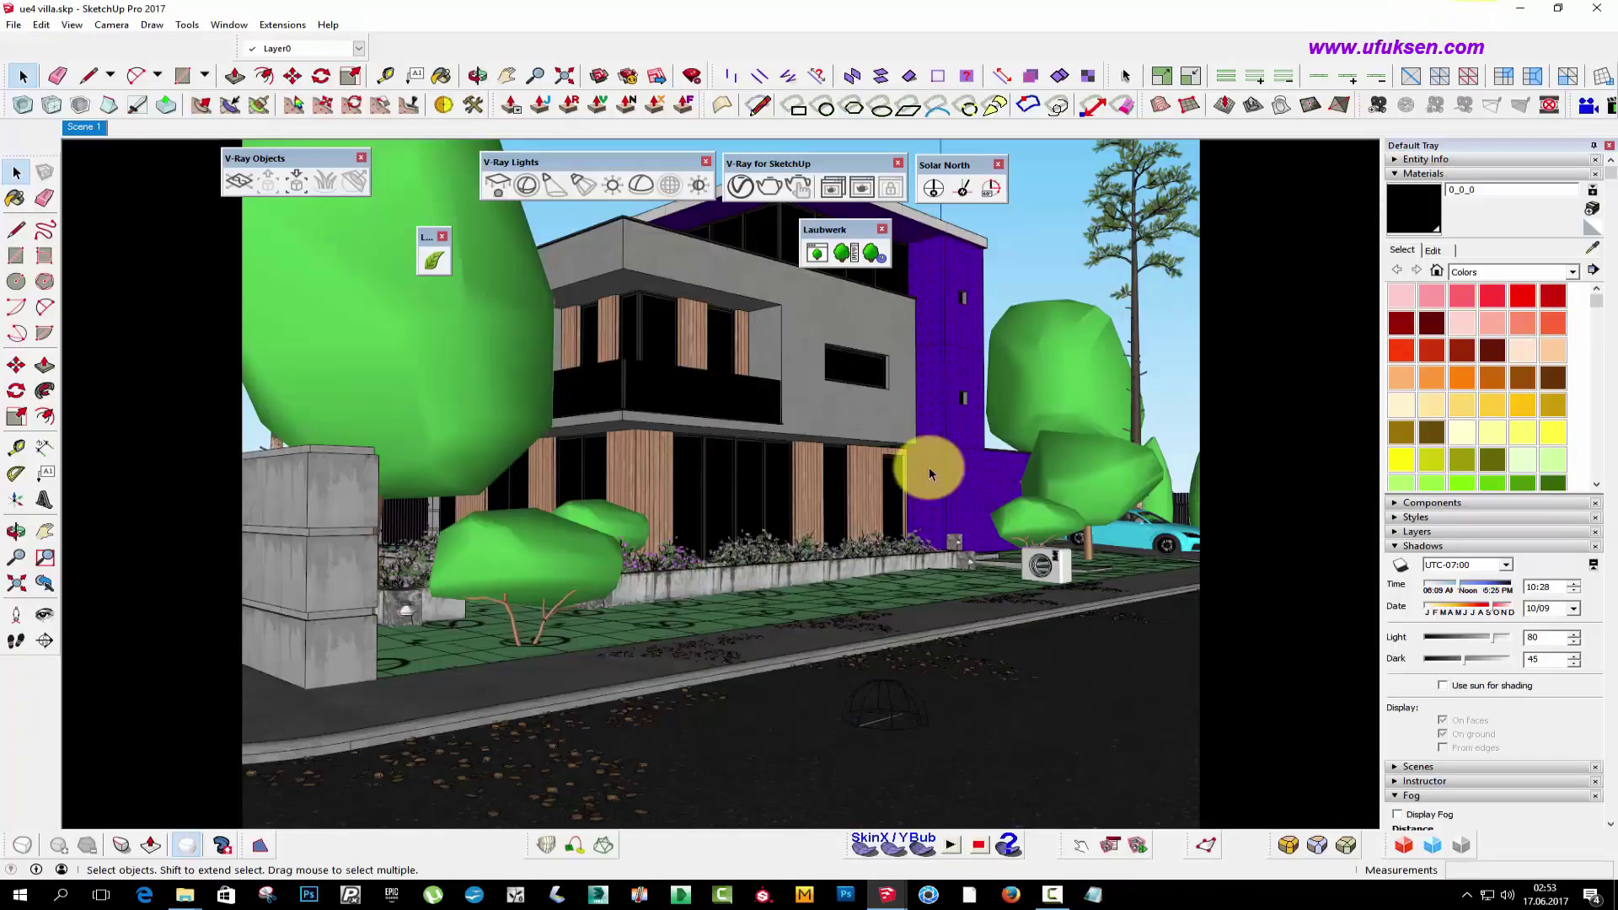
scroll(603, 585, "up", 3)
scroll(326, 672, "up", 3)
scroll(306, 709, "up", 3)
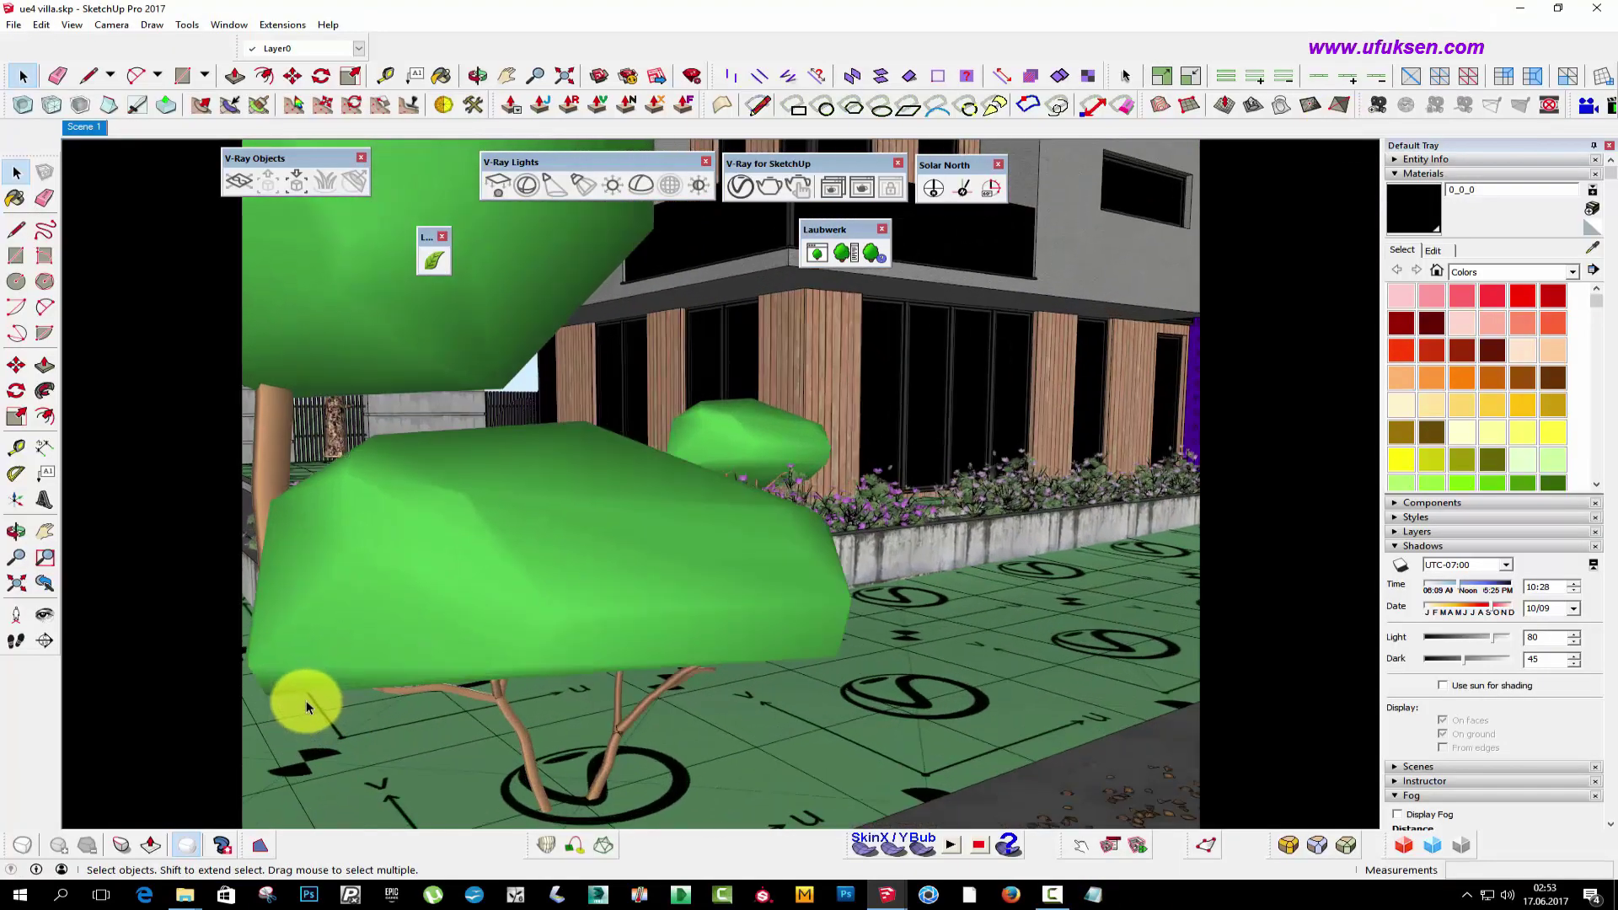
scroll(306, 706, "up", 2)
middle_click_drag(289, 686, 282, 426)
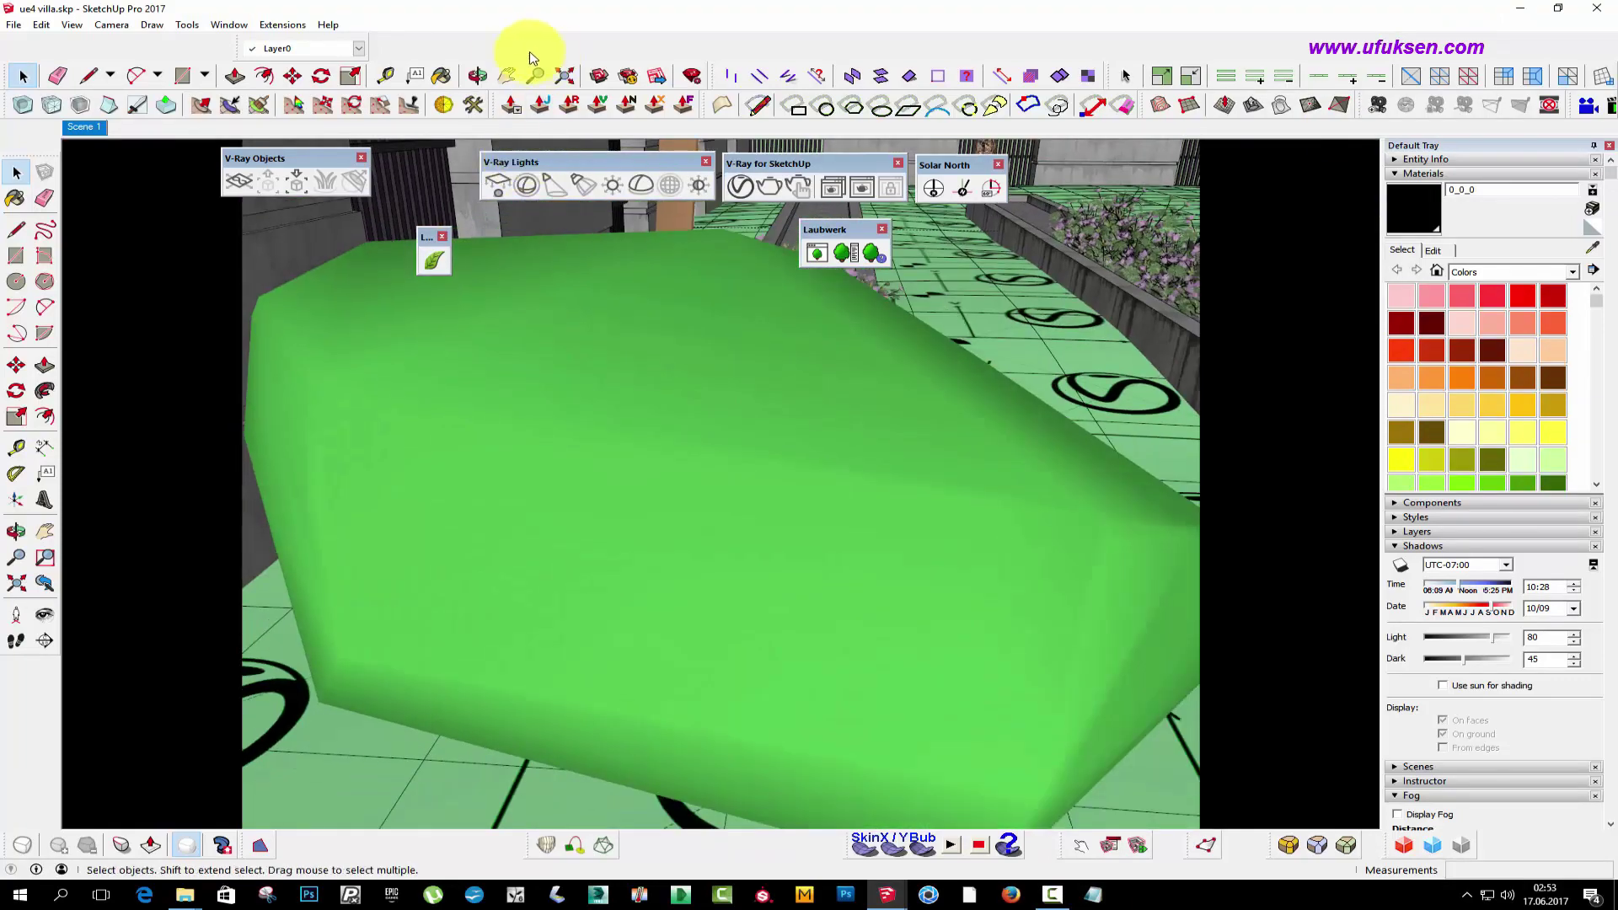
left_click(506, 75)
mouse_move(795, 318)
left_mouse_down()
mouse_move(621, 451)
mouse_move(657, 451)
mouse_move(685, 484)
left_mouse_up()
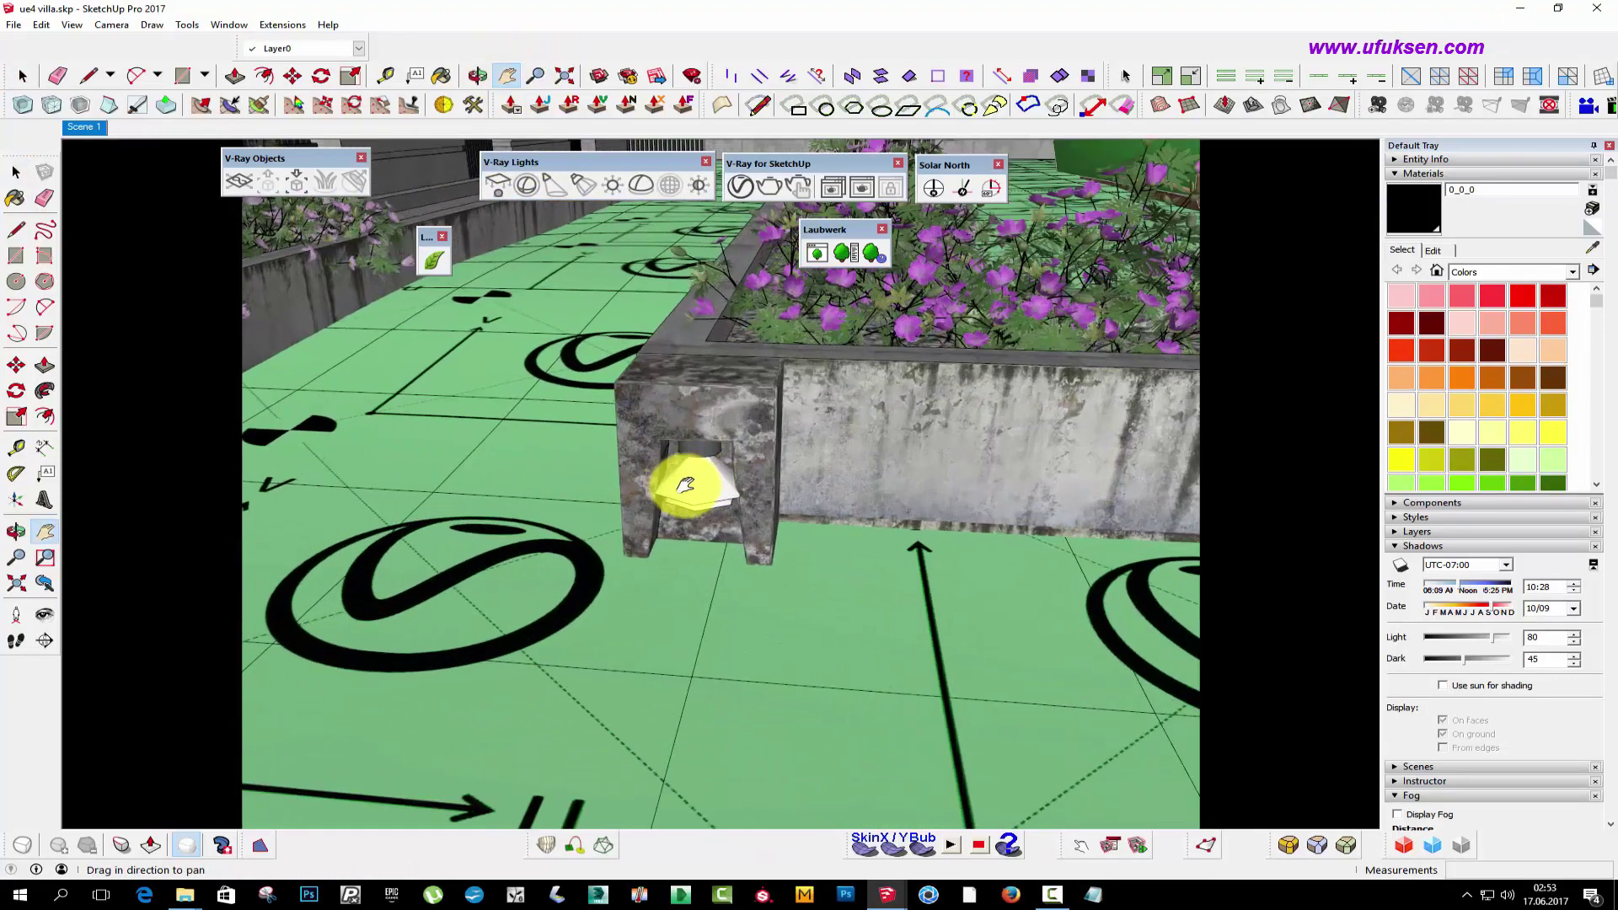
scroll(685, 484, "up", 2)
right_click(686, 427)
left_click(752, 437)
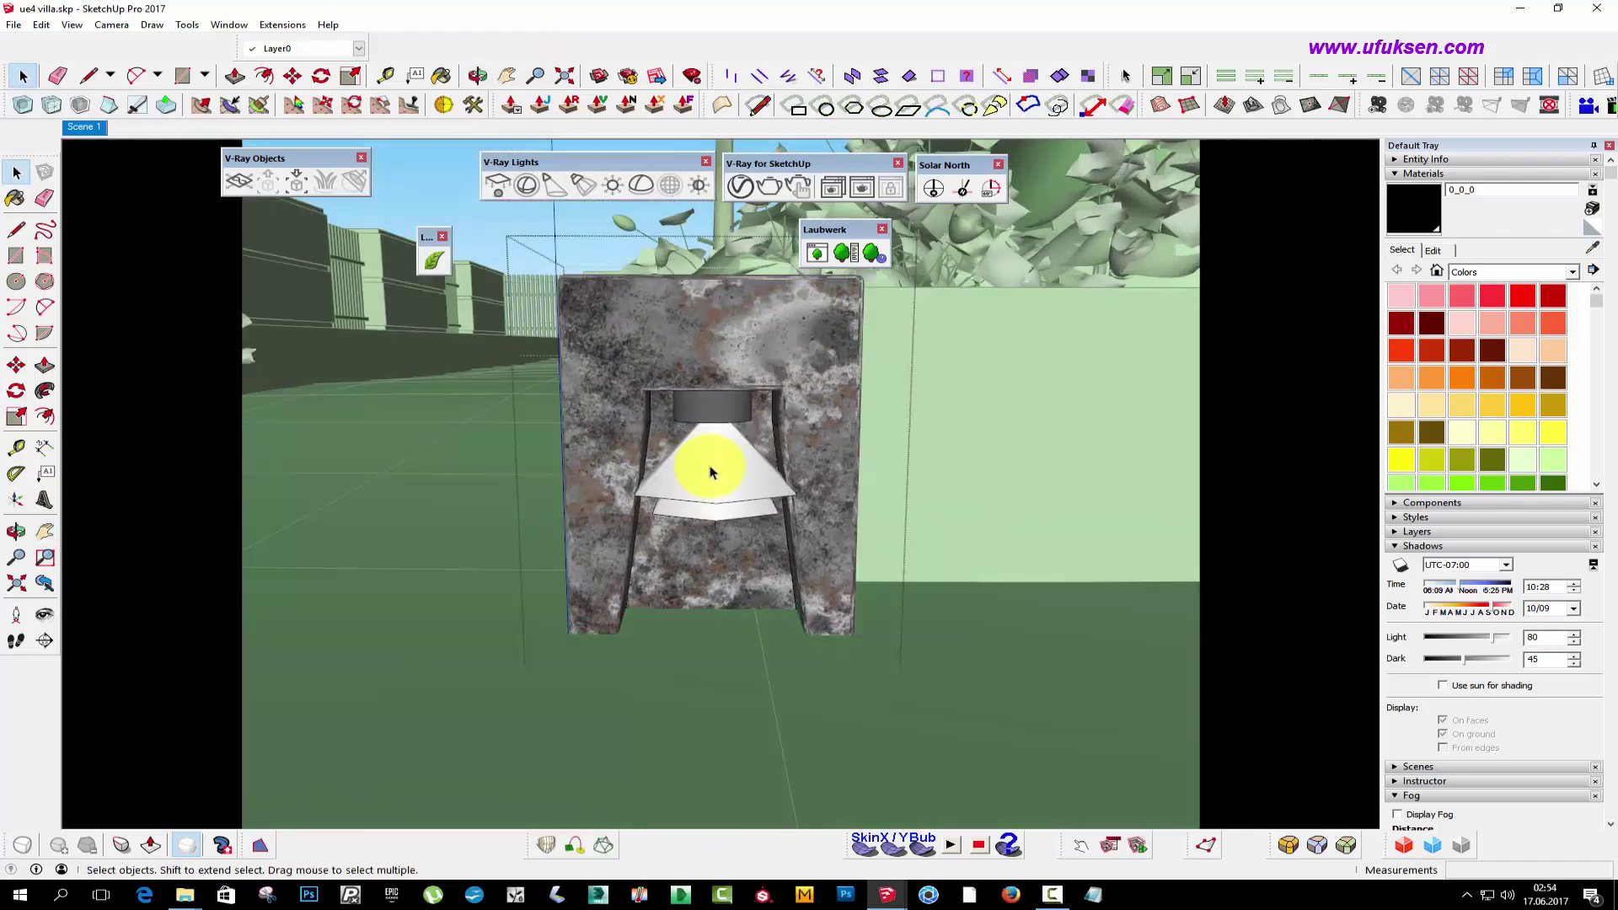
- Shift the planter lamp about 4.46 cm within the planter
left_click(711, 472)
left_click(16, 364)
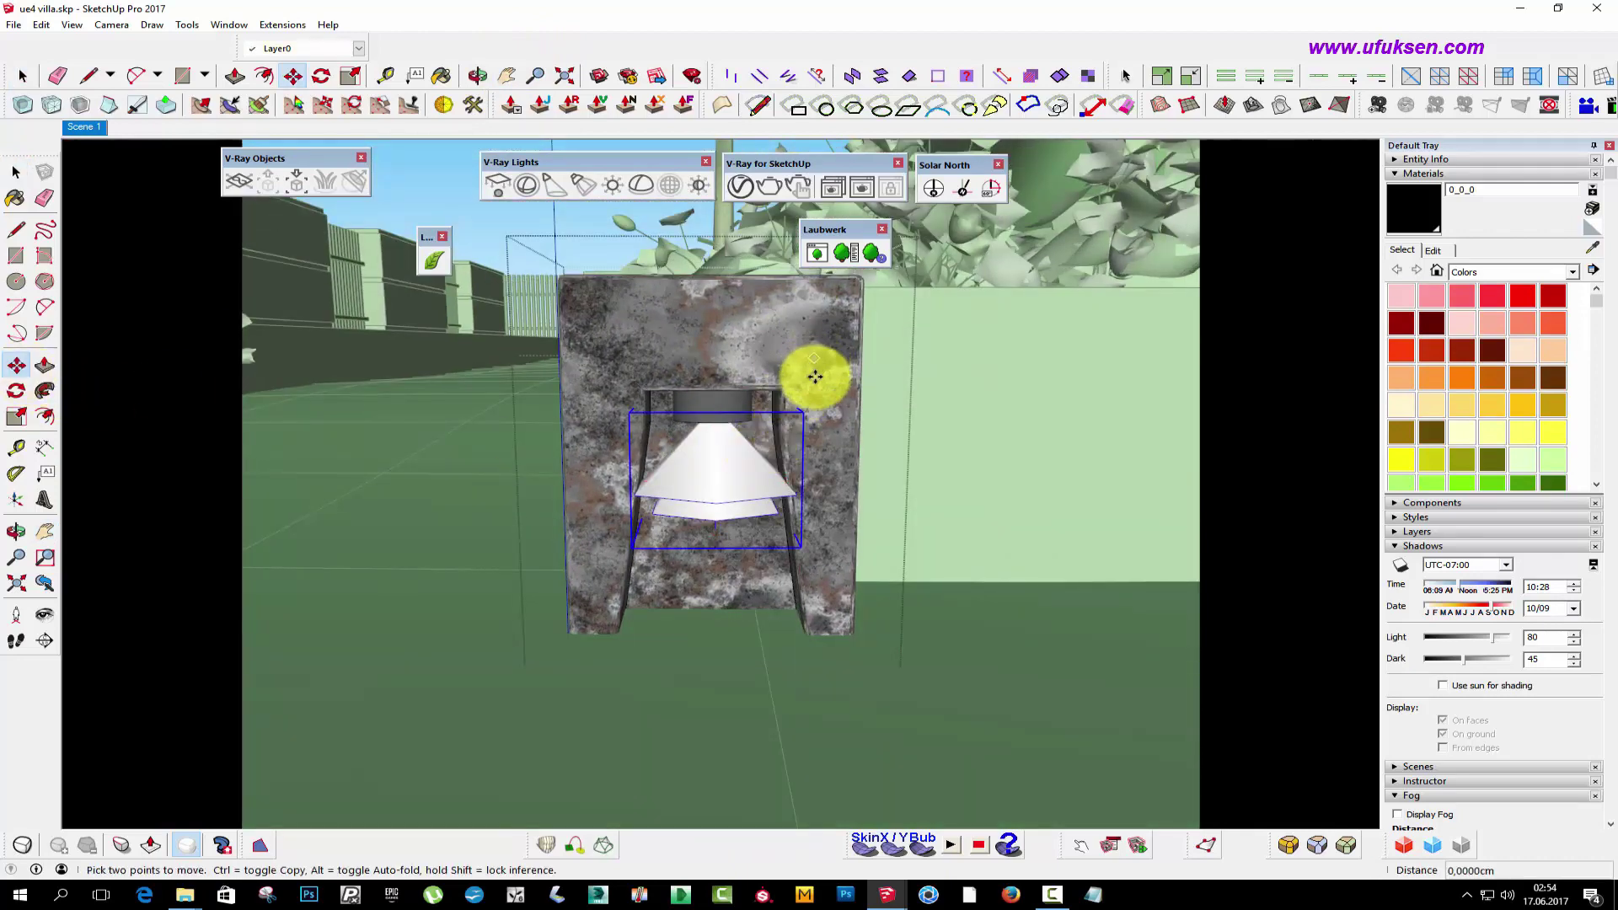
mouse_move(815, 377)
middle_mouse_down()
mouse_move(853, 535)
mouse_move(850, 628)
middle_mouse_up()
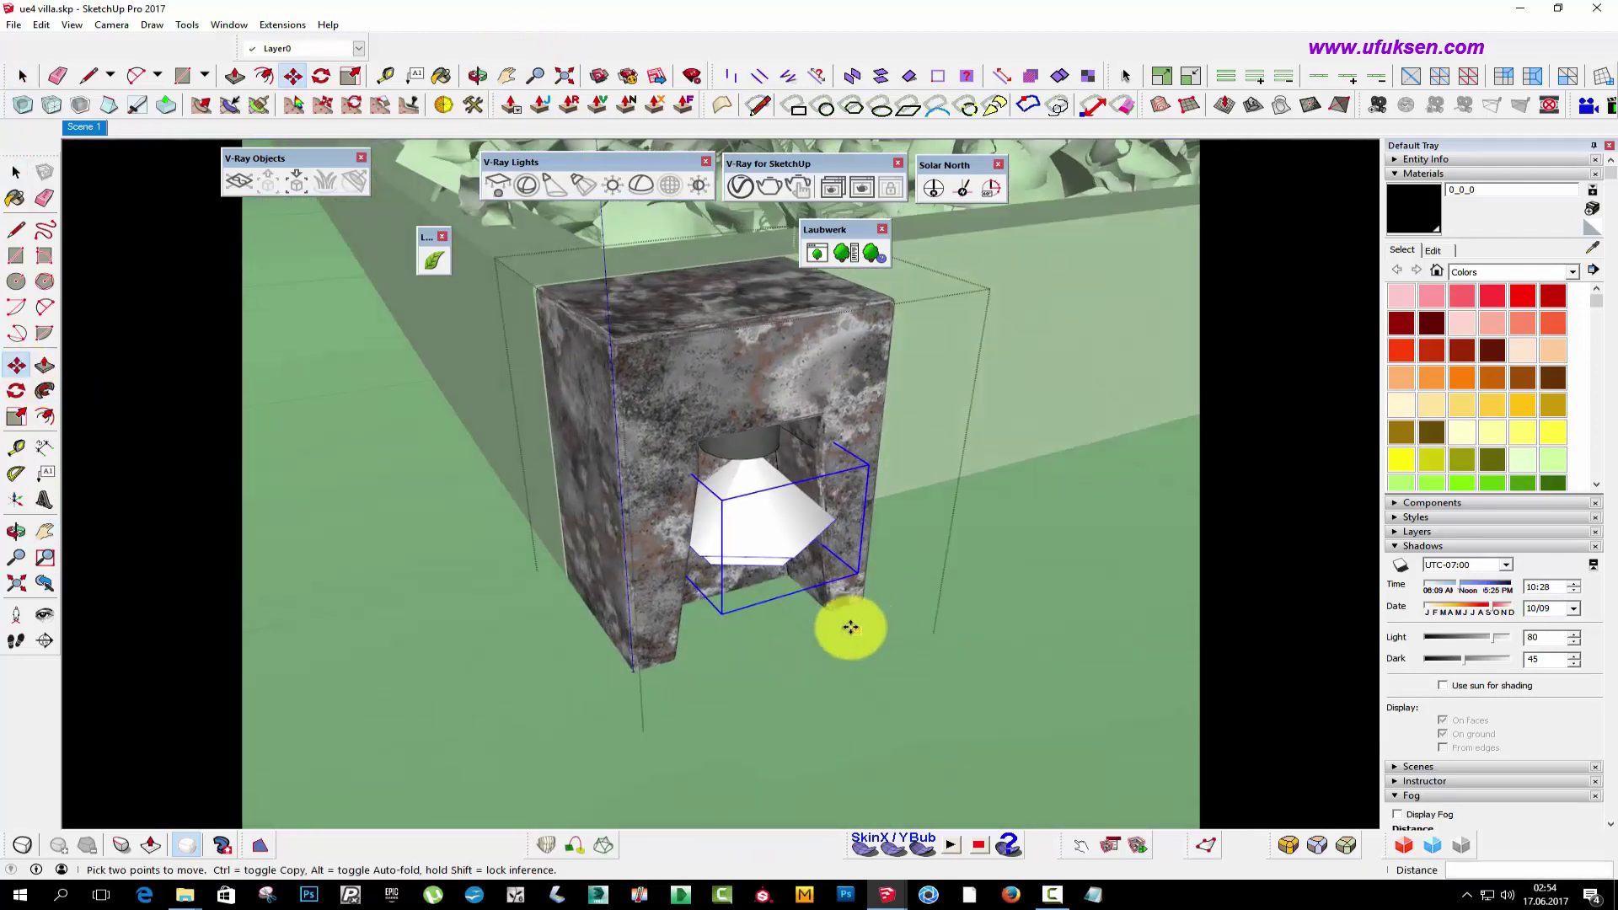
left_click_drag(850, 628, 855, 638)
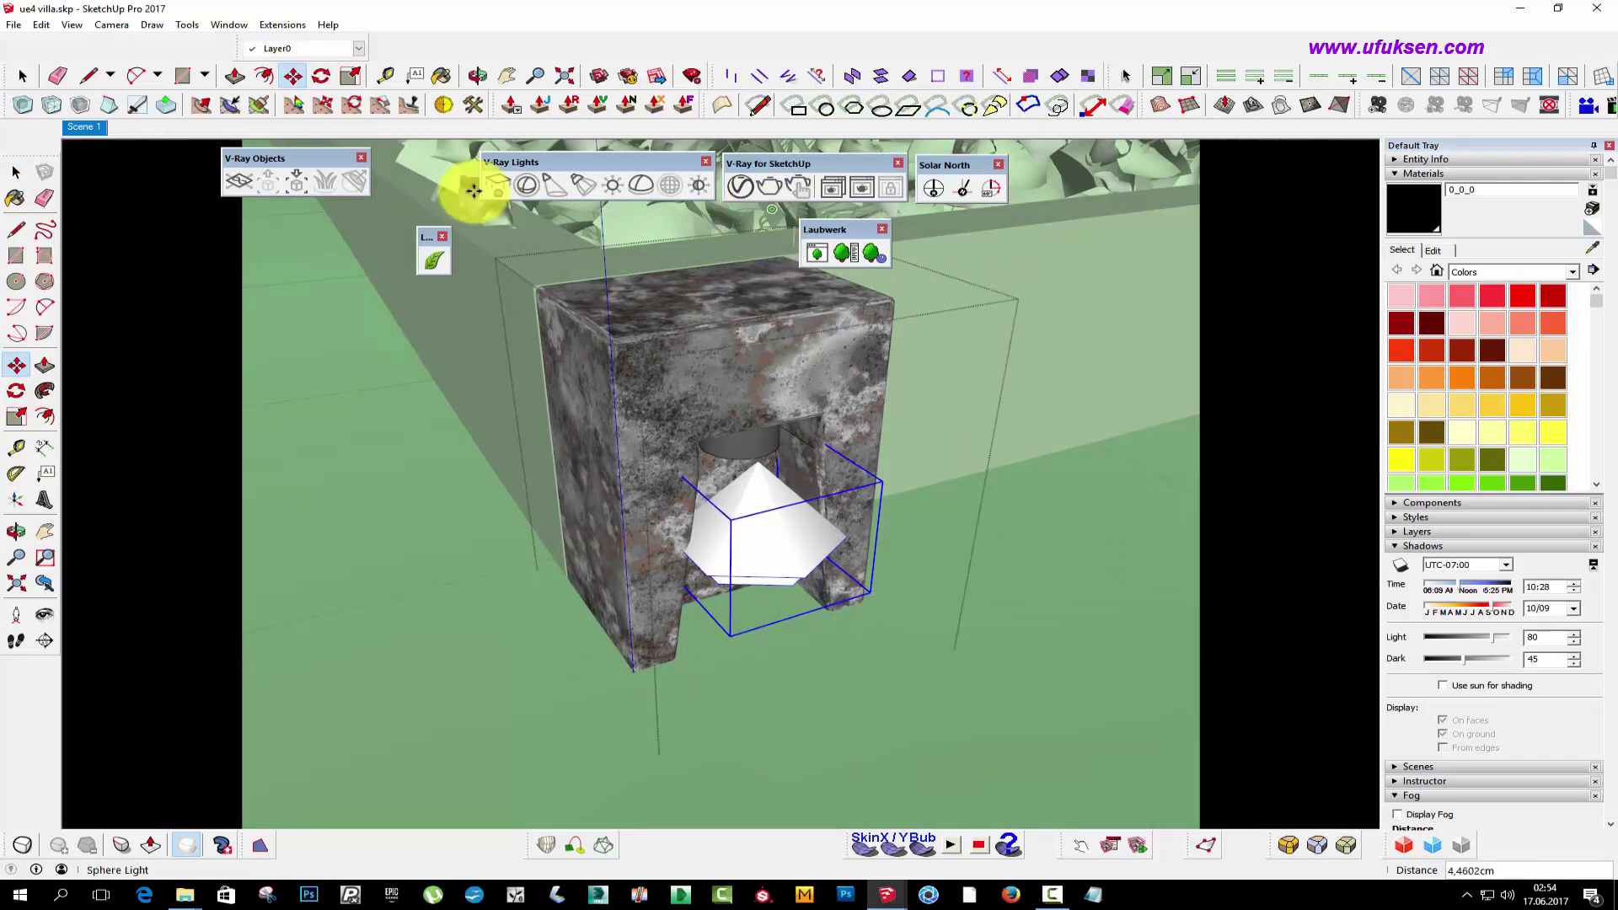
- Raise the IES light intensity from 5000 to 10000
left_click(740, 185)
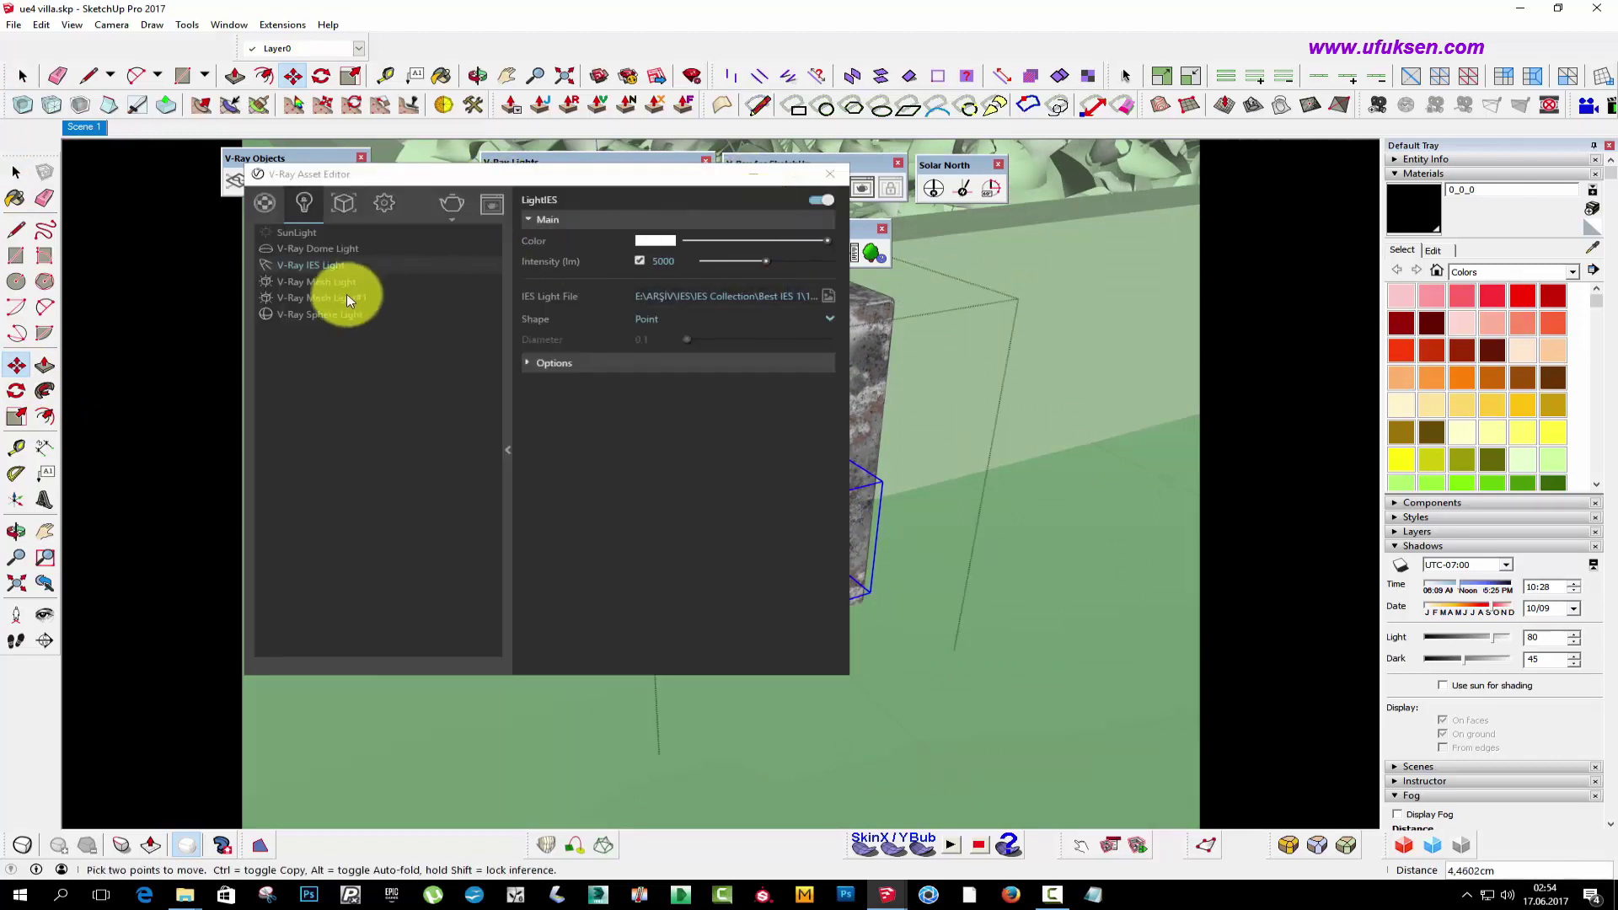
left_click(662, 260)
type("1")
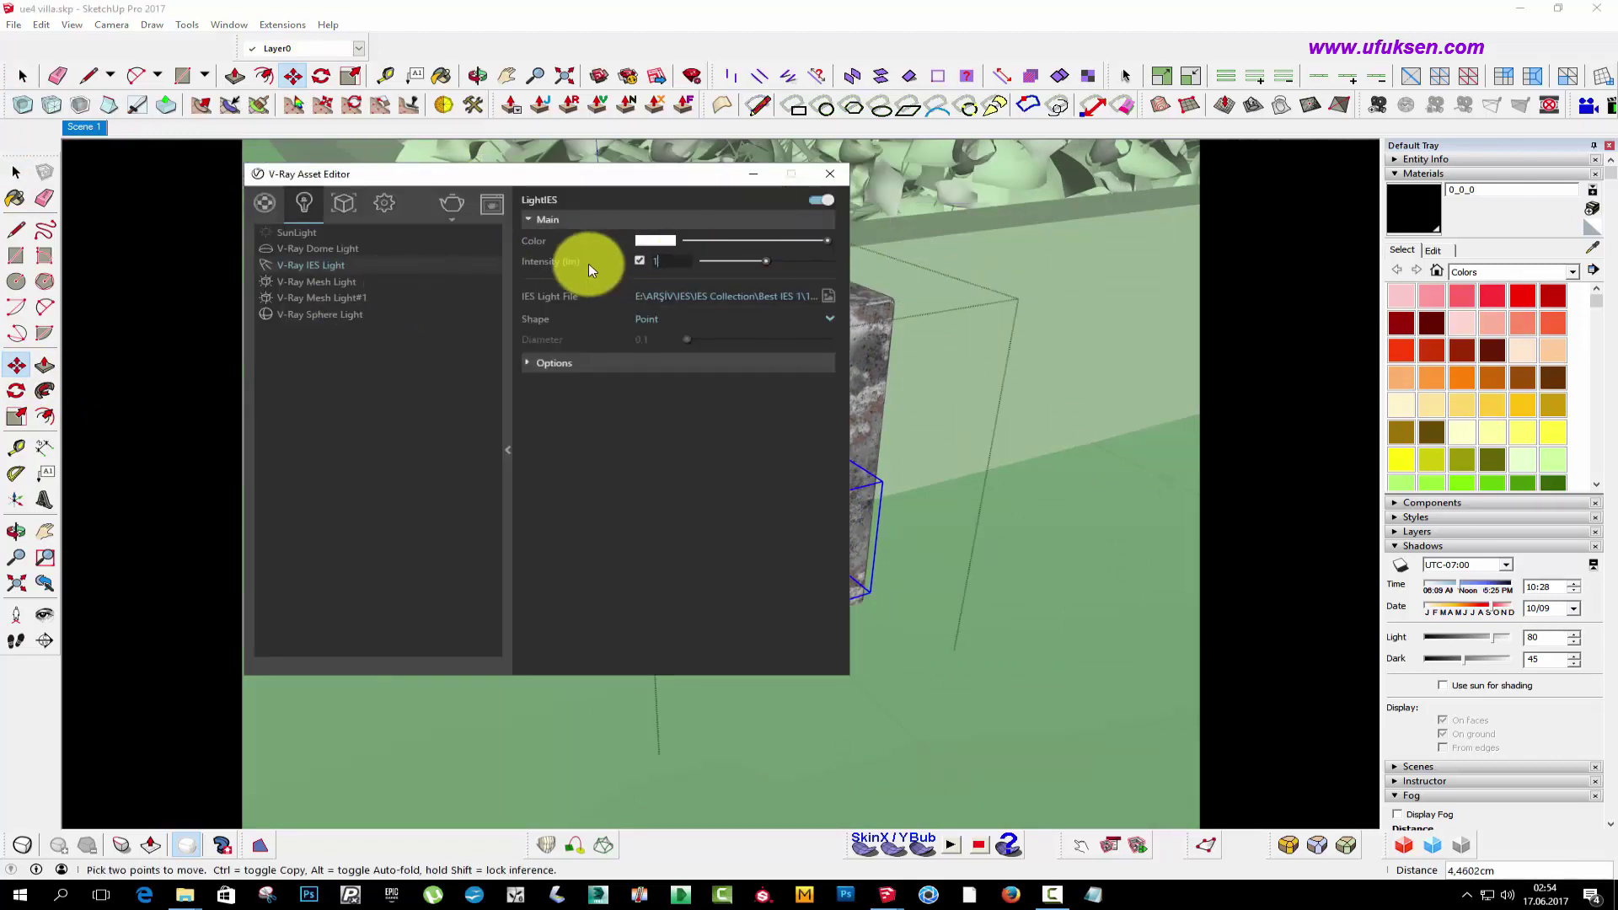
type("0000")
key("Return")
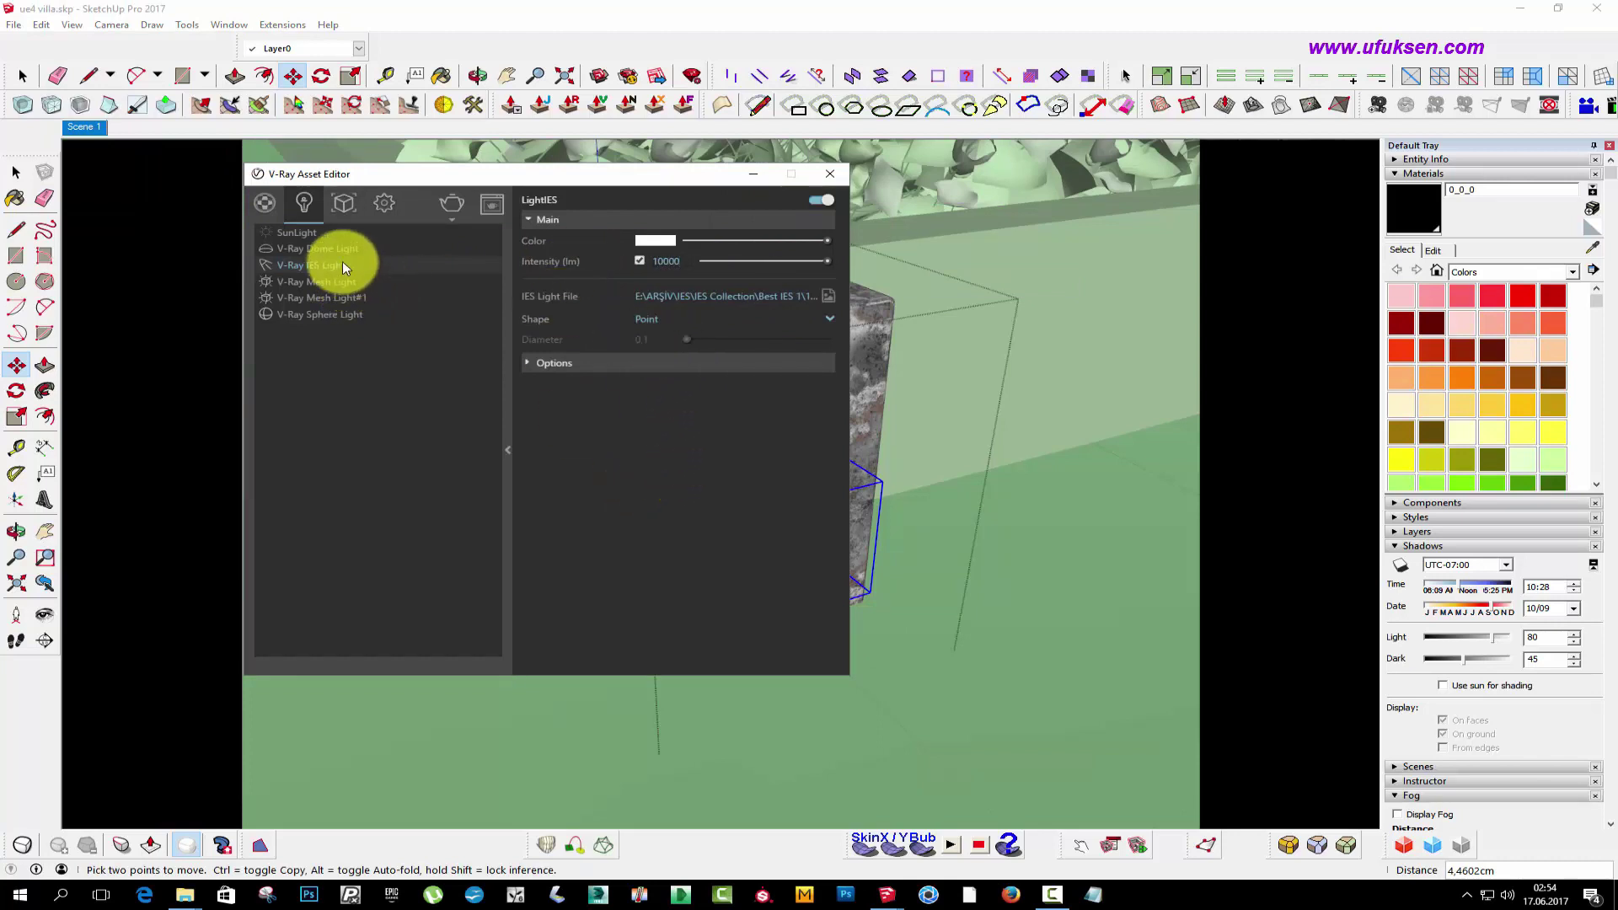
left_click(340, 249)
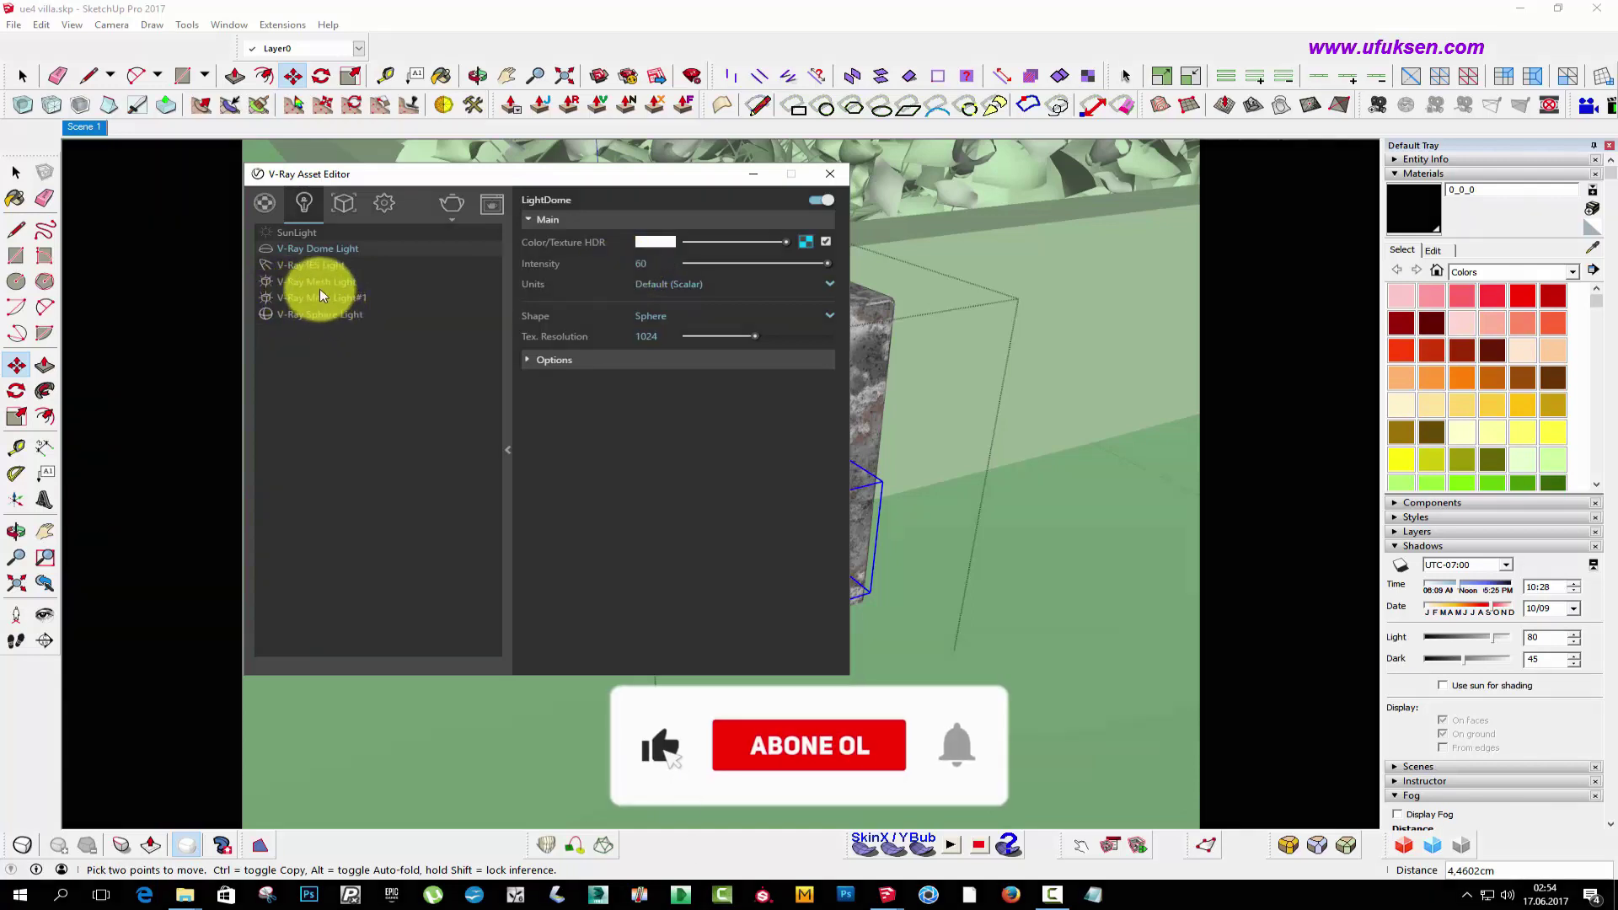
left_click(754, 174)
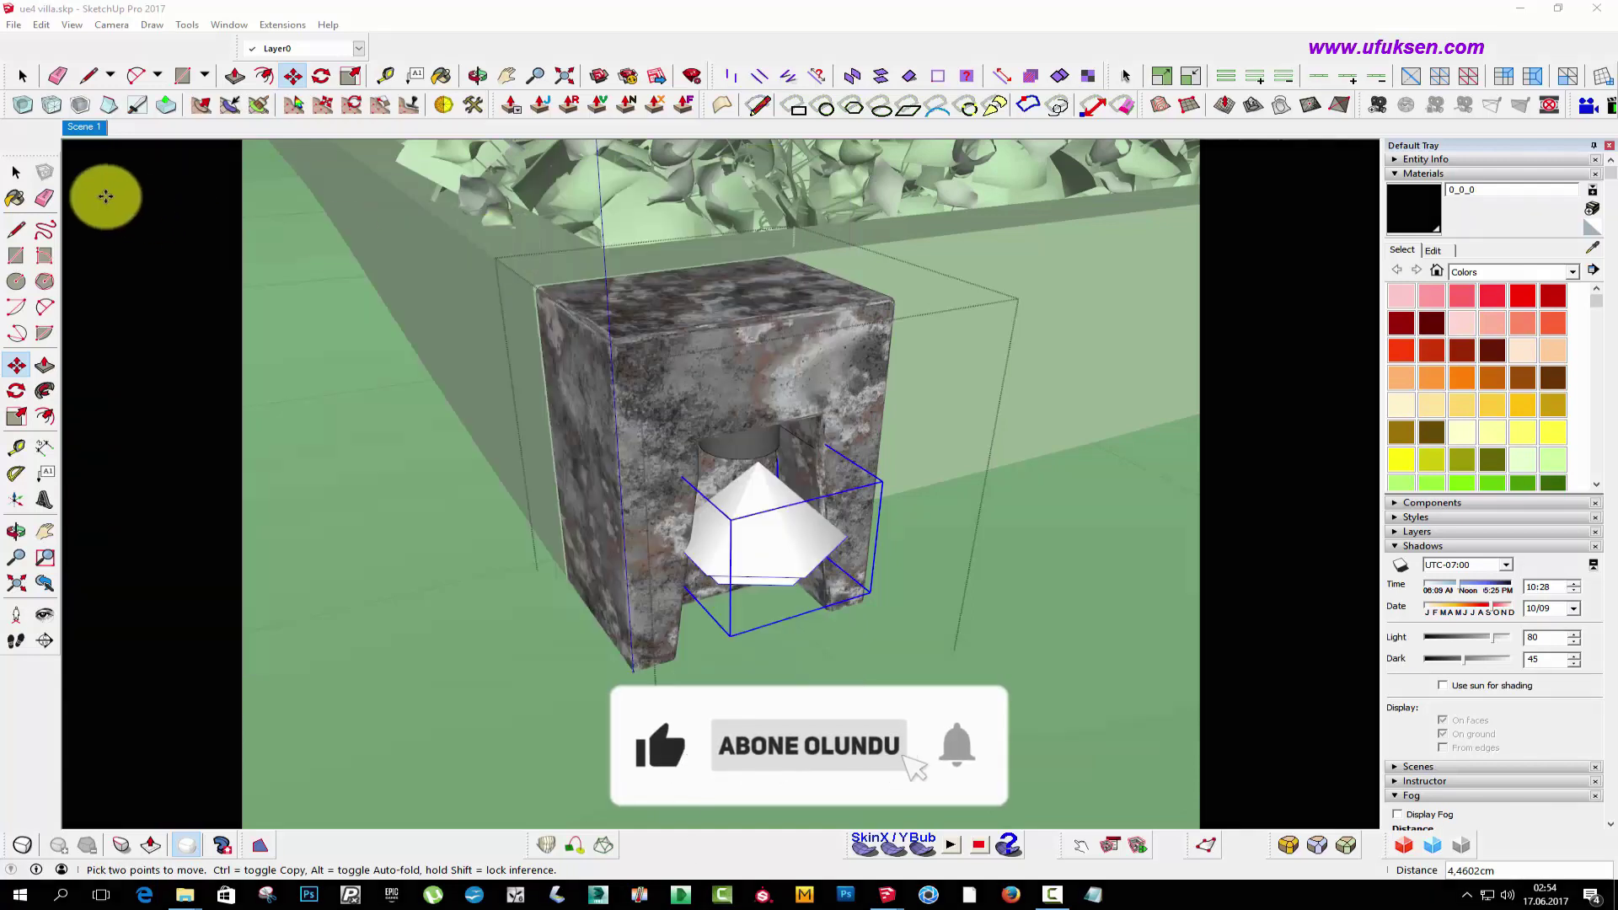
left_click(17, 172)
scroll(459, 386, "down", 2)
scroll(468, 354, "down", 5)
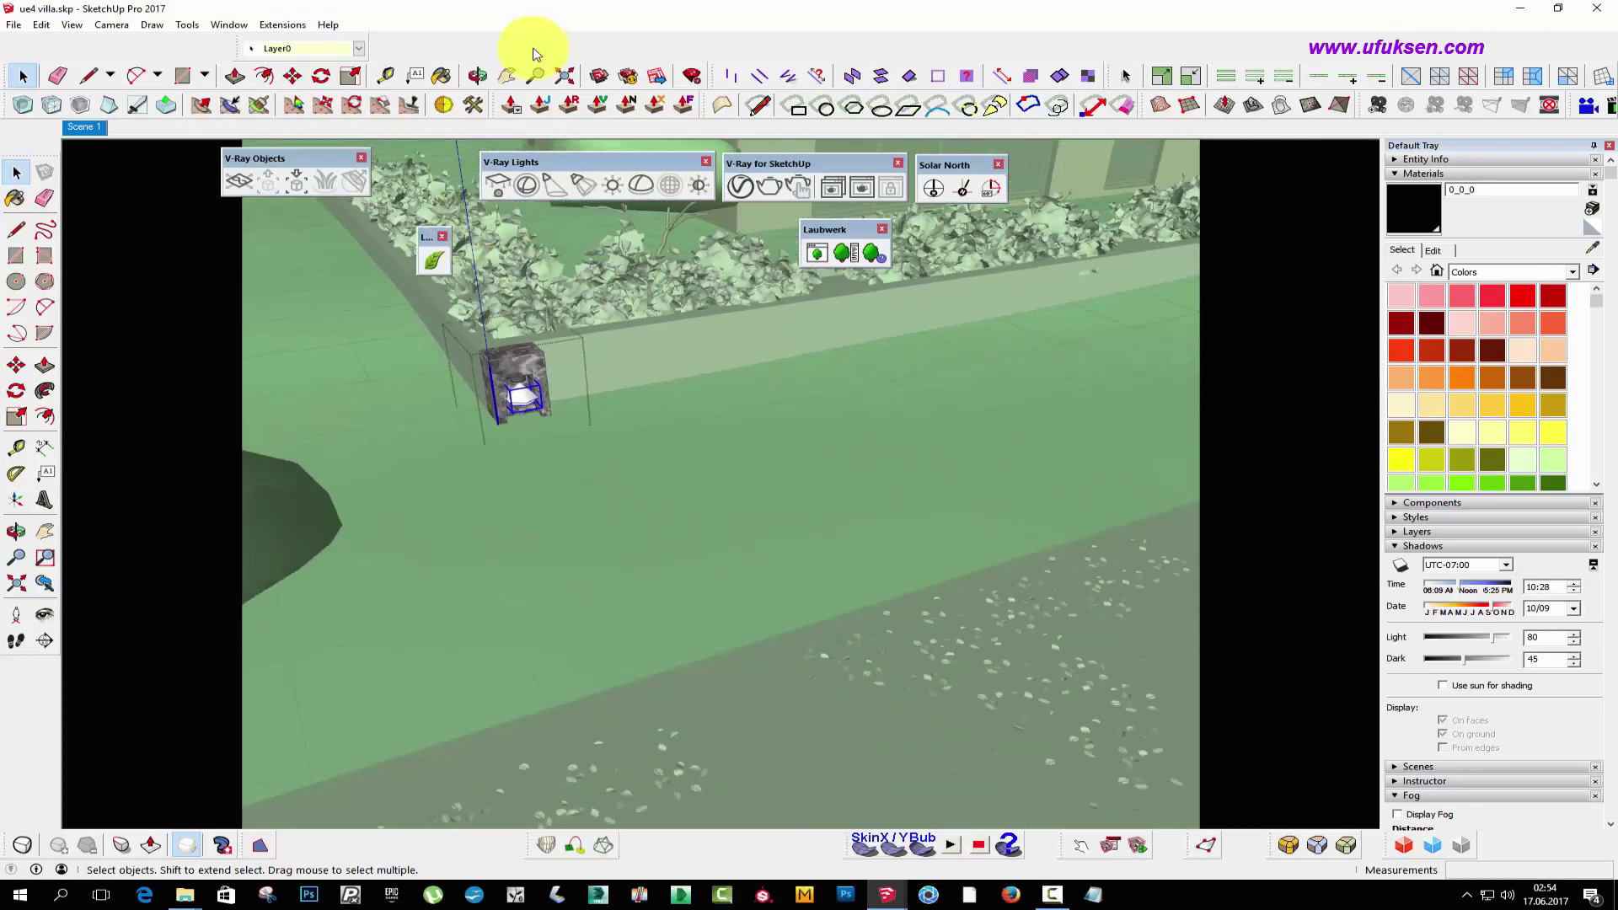
middle_click_drag(885, 422, 596, 386)
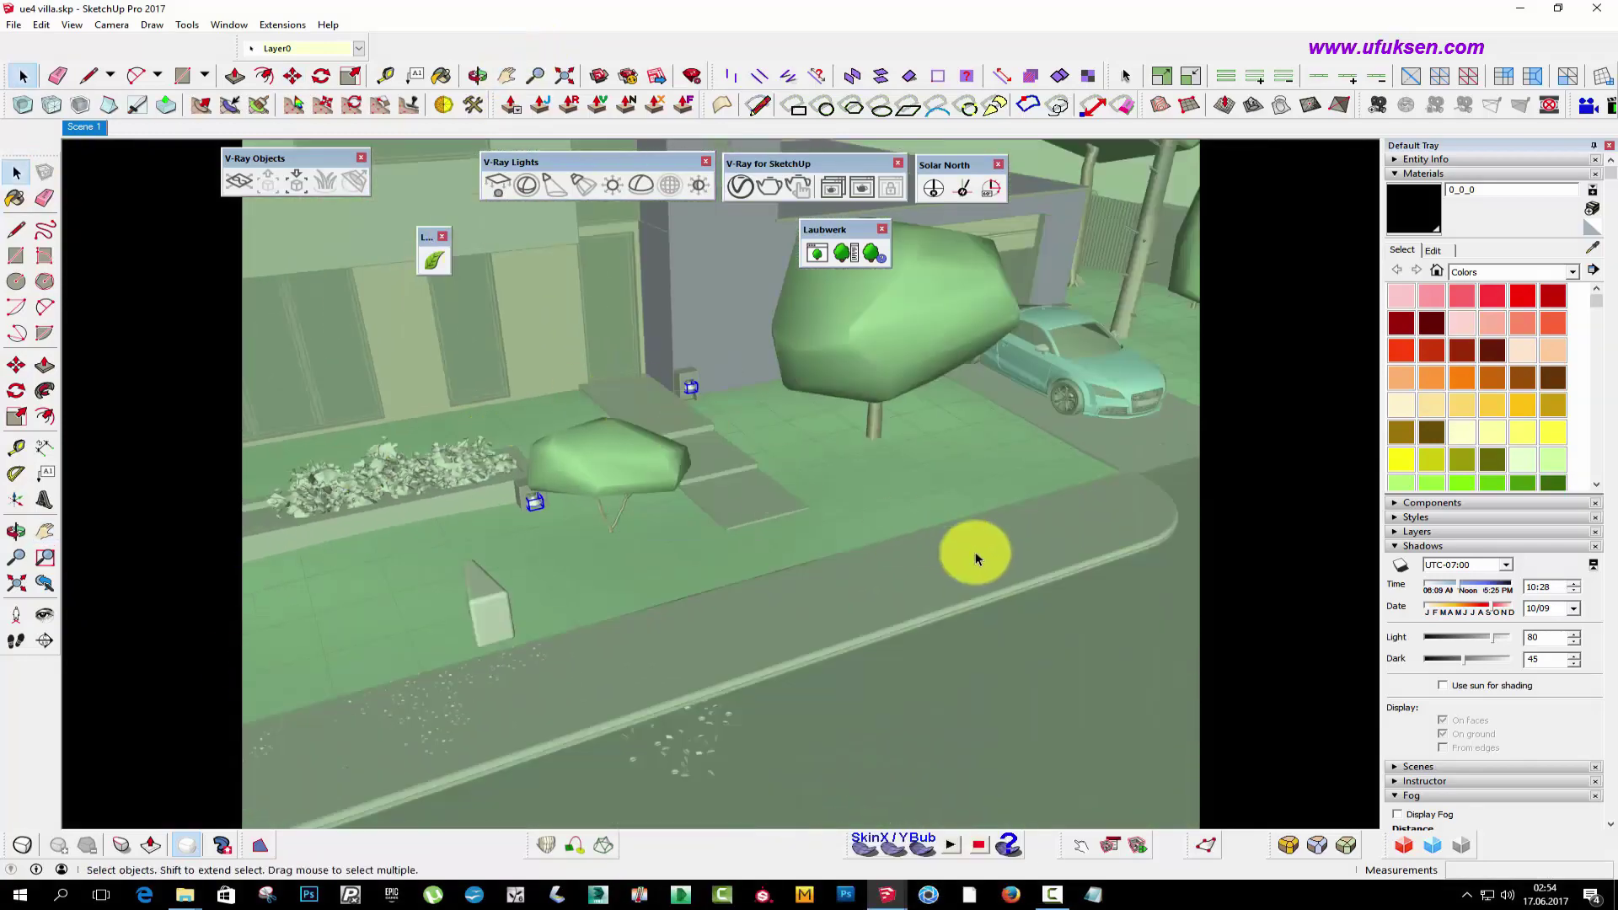
scroll(716, 539, "up", 2)
scroll(795, 465, "up", 3)
scroll(725, 556, "up", 4)
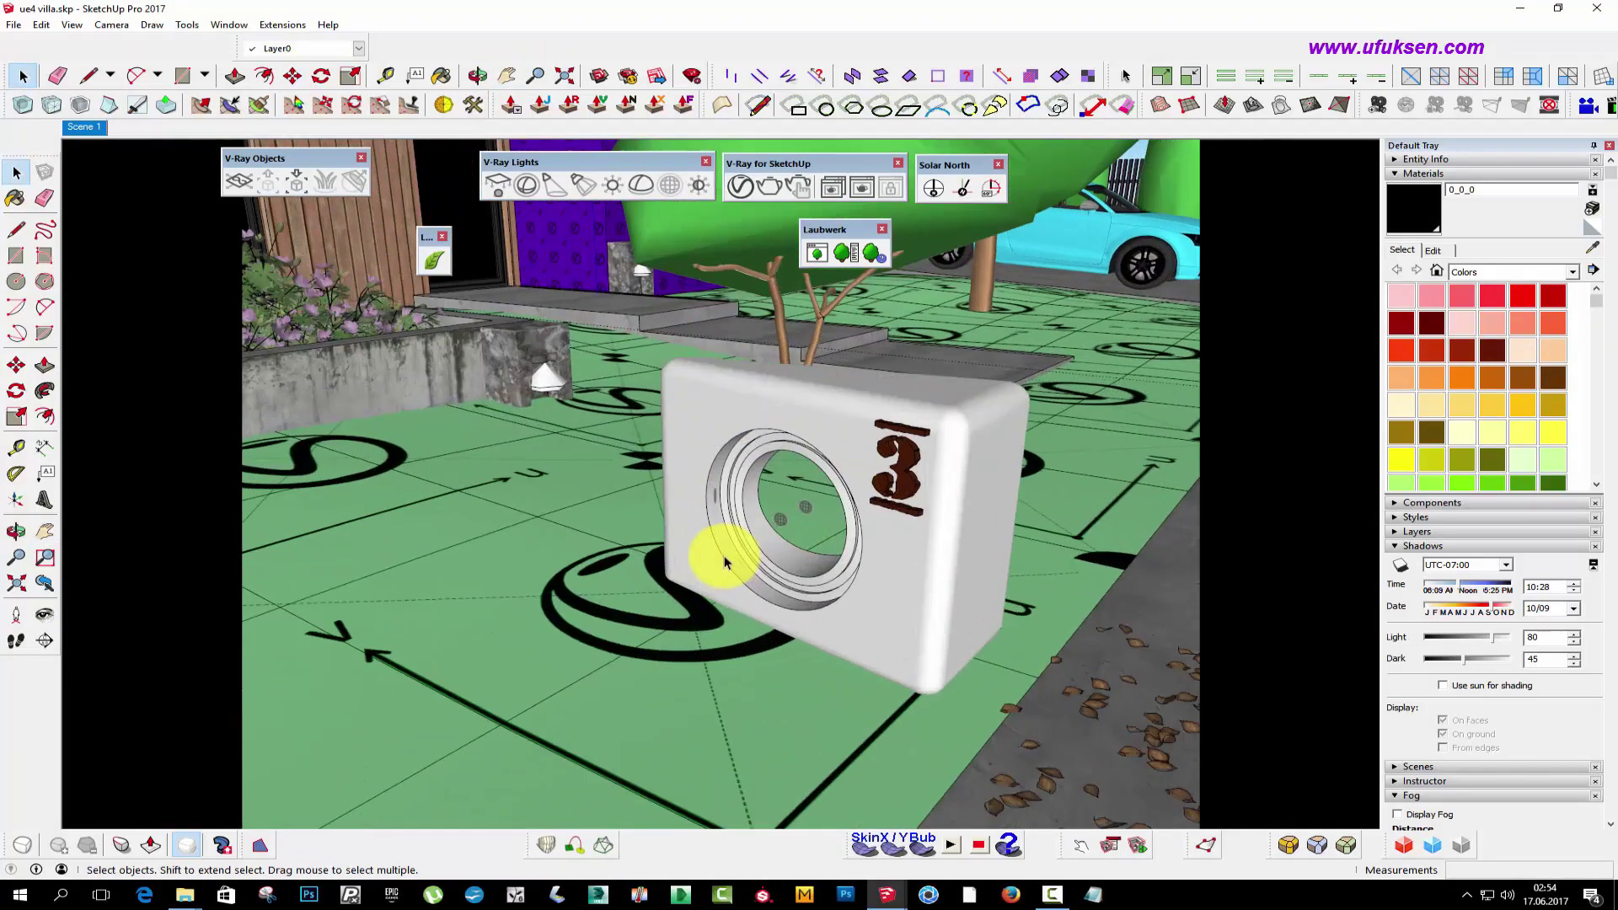
scroll(724, 556, "up", 2)
scroll(747, 523, "up", 2)
scroll(759, 505, "down", 5)
scroll(885, 469, "up", 1)
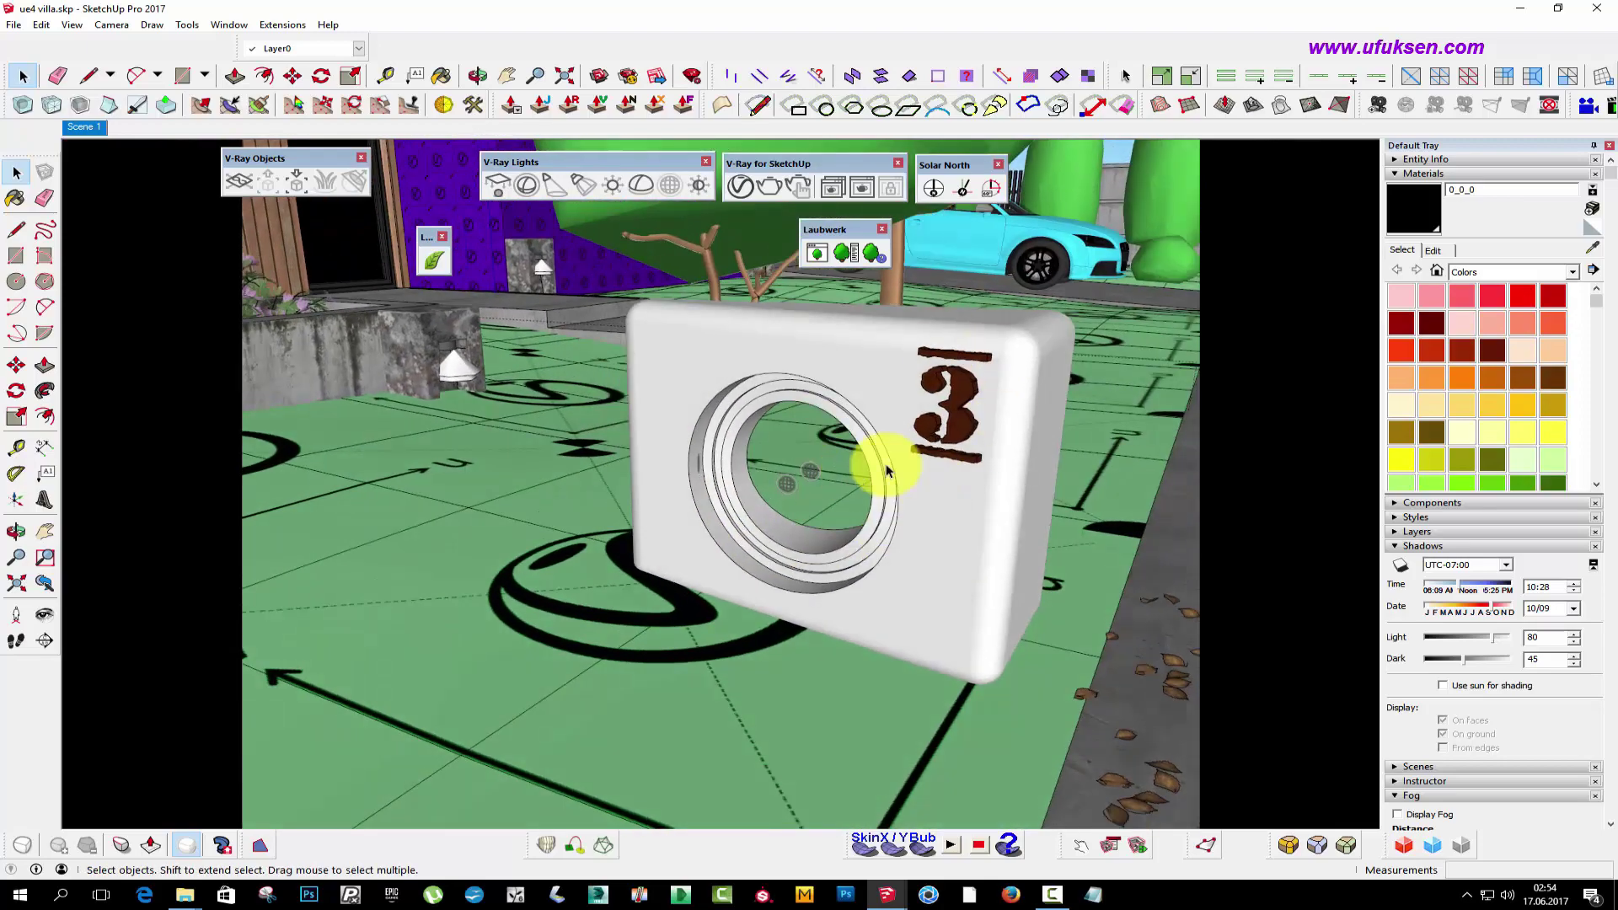
scroll(886, 469, "up", 2)
mouse_move(886, 389)
middle_mouse_down()
mouse_move(441, 433)
mouse_move(910, 441)
mouse_move(841, 390)
middle_mouse_up()
scroll(927, 421, "down", 3)
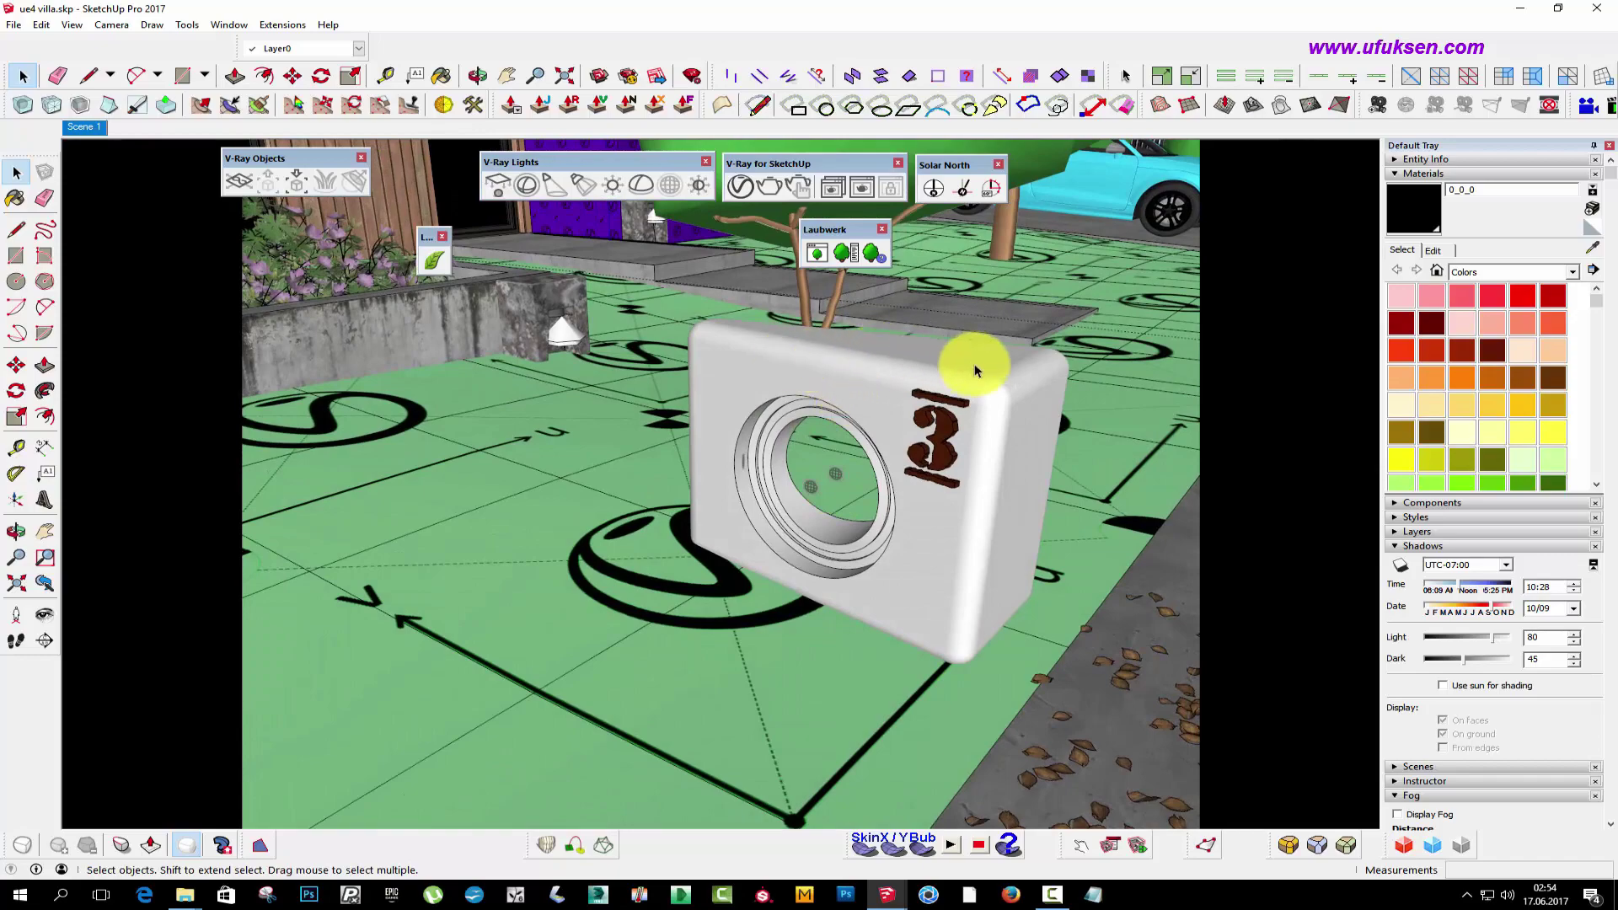
mouse_move(975, 353)
middle_mouse_down()
mouse_move(643, 397)
mouse_move(856, 436)
middle_mouse_up()
mouse_move(892, 498)
middle_mouse_down()
mouse_move(842, 426)
mouse_move(1011, 473)
mouse_move(734, 548)
middle_mouse_up()
scroll(765, 557, "up", 3)
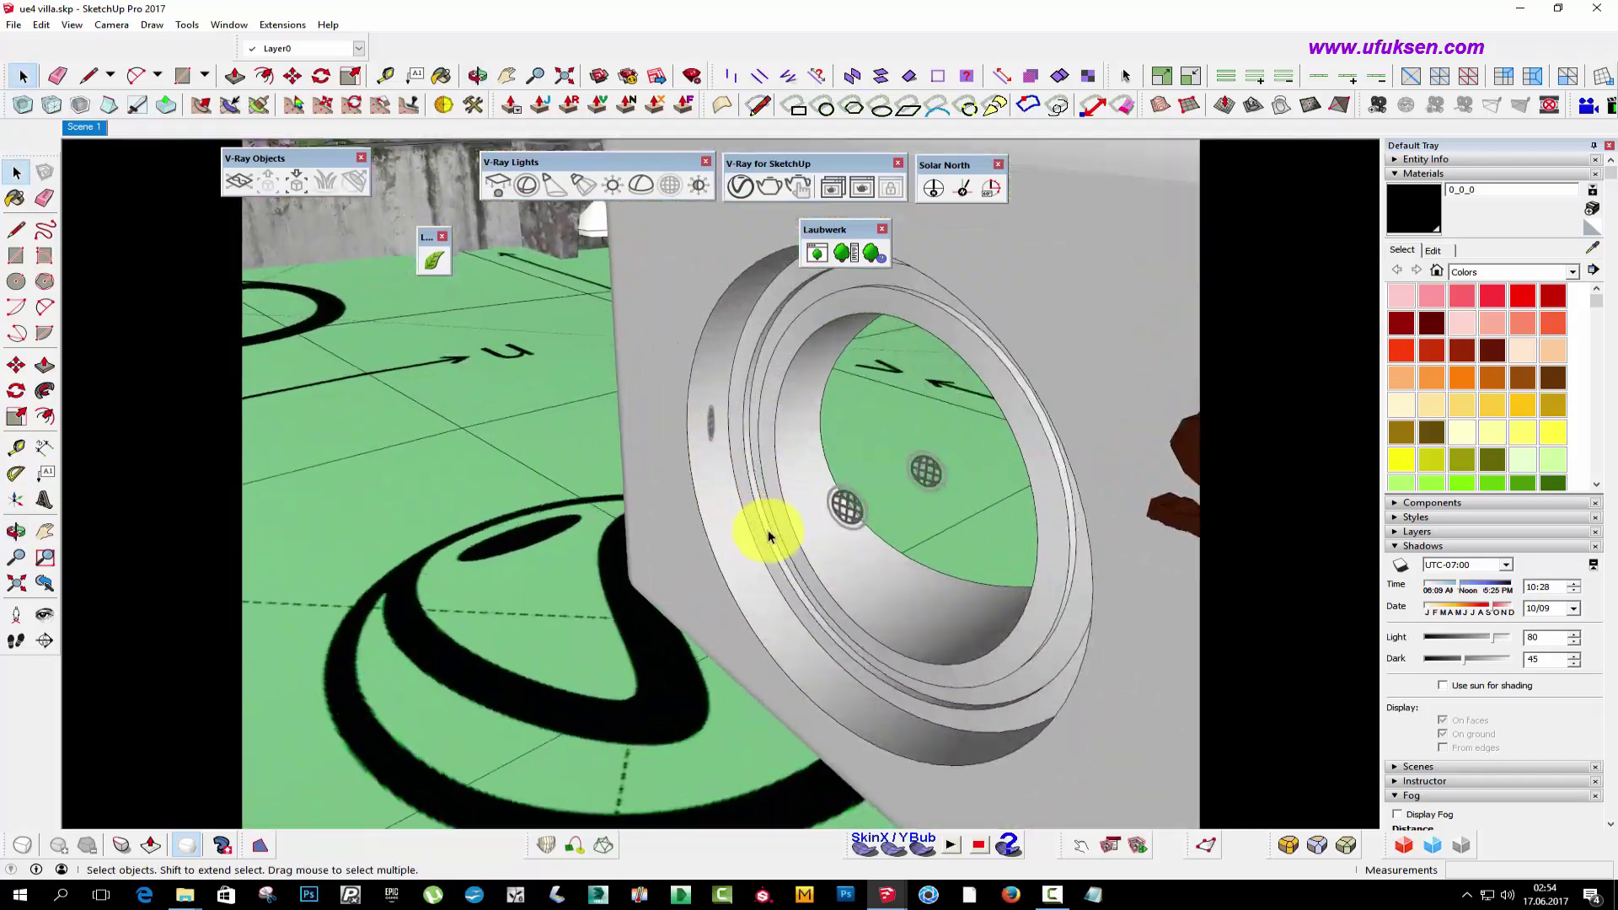
scroll(771, 533, "up", 2)
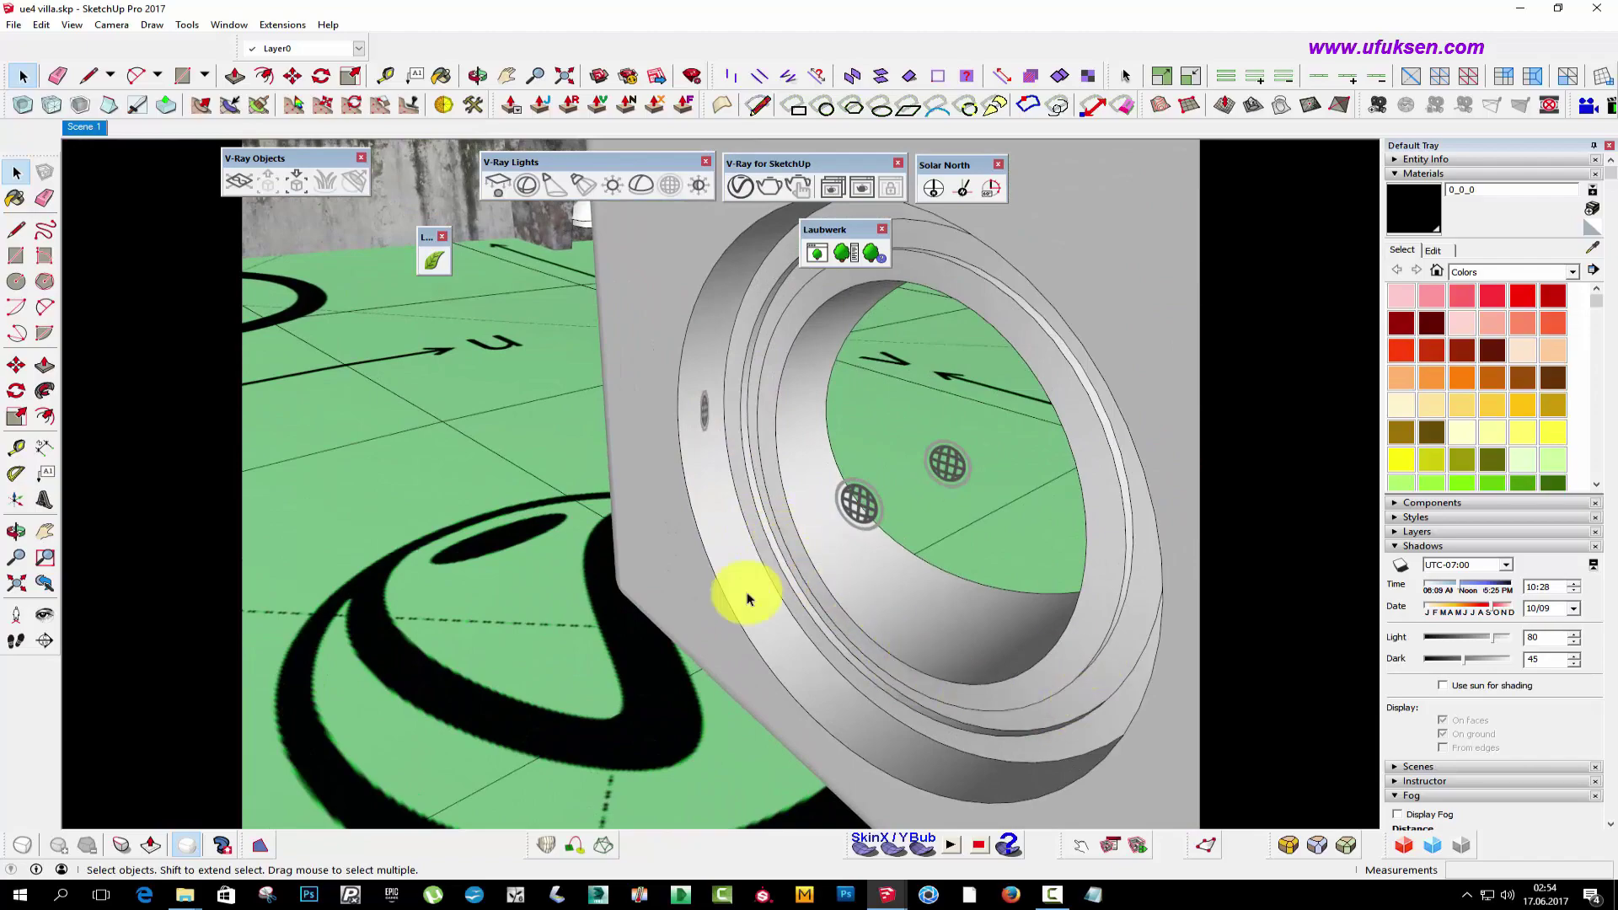
scroll(750, 589, "down", 5)
middle_click_drag(787, 542, 723, 369)
- Pan and zoom in on the paved path and gutter strip by the purple wall
left_click(505, 76)
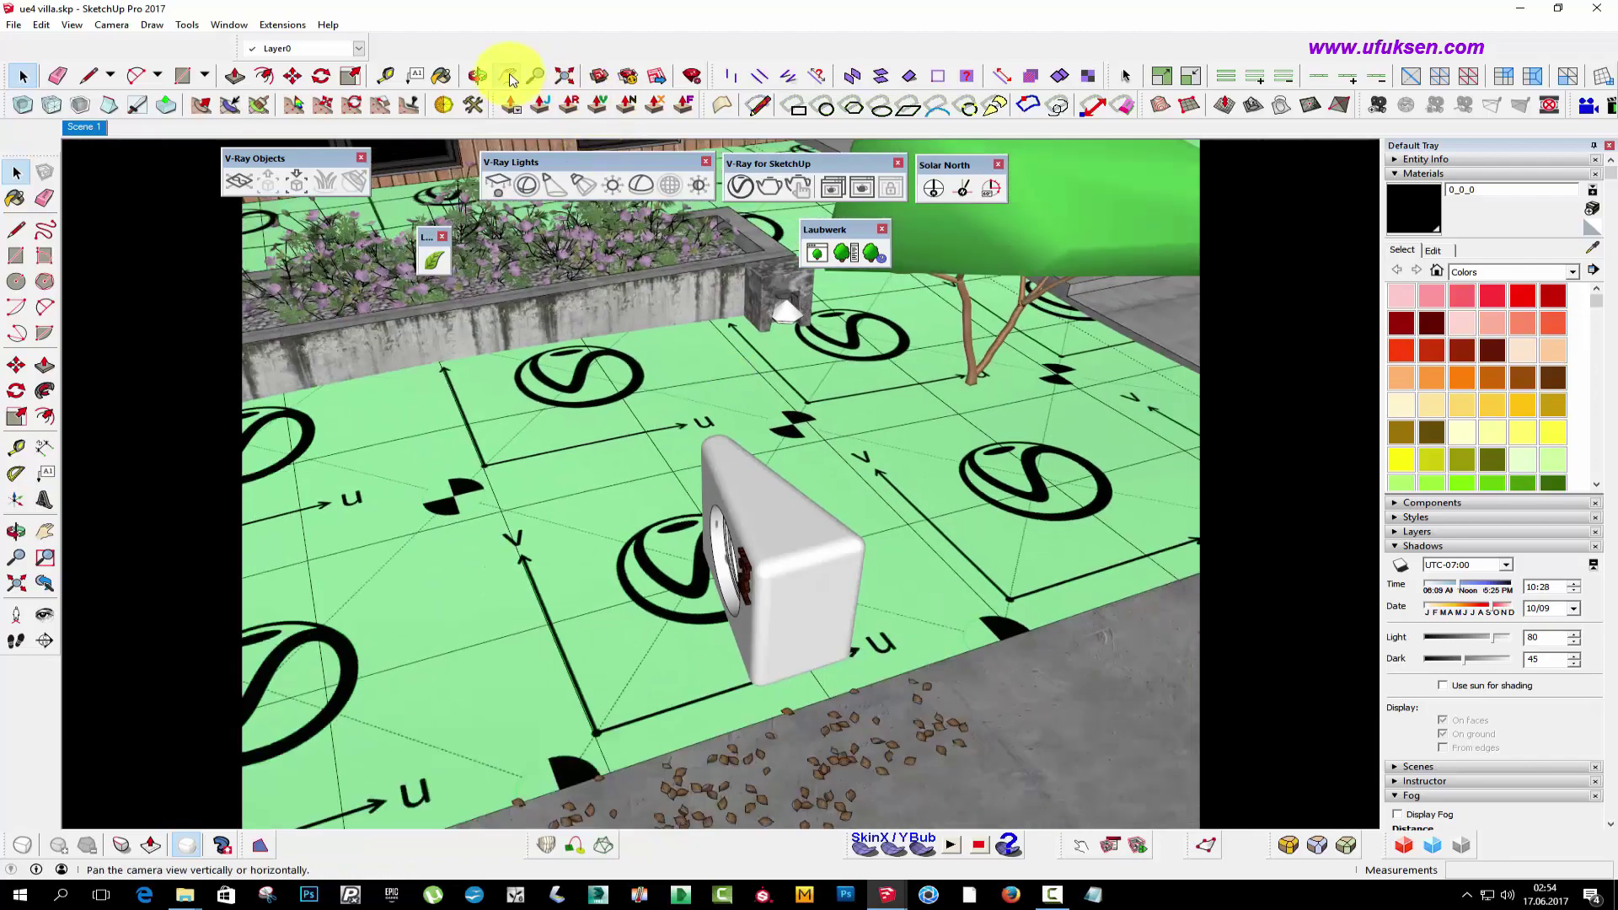
left_click_drag(640, 320, 711, 397)
right_click(740, 433)
left_click(769, 440)
scroll(701, 600, "up", 2)
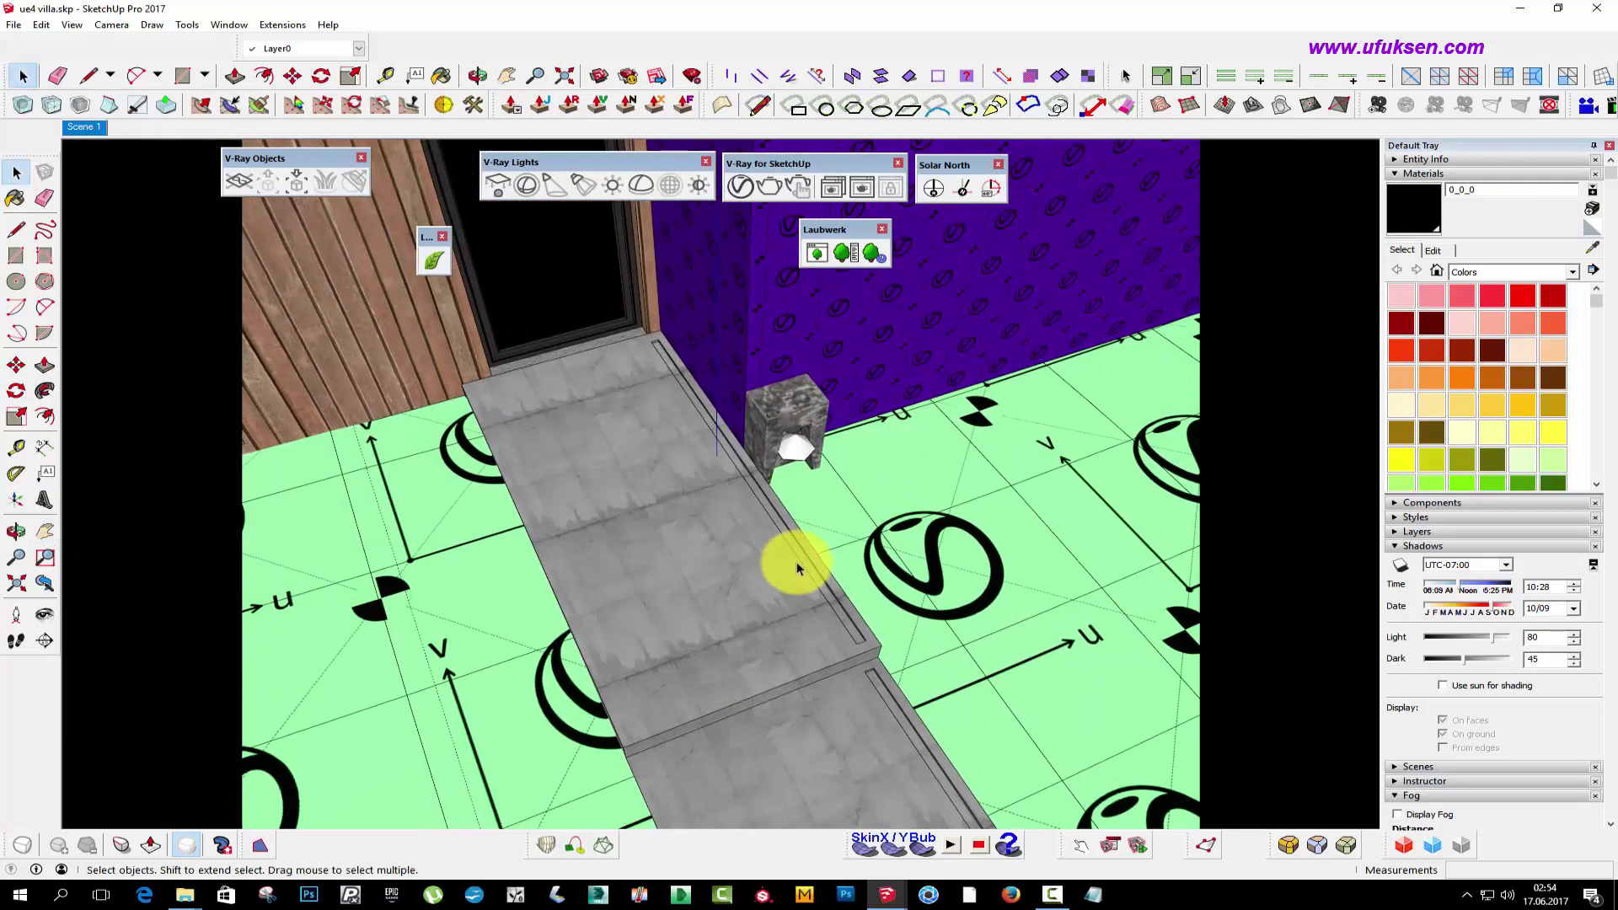
scroll(780, 559, "up", 3)
scroll(816, 553, "up", 2)
scroll(816, 567, "up", 1)
scroll(797, 522, "up", 2)
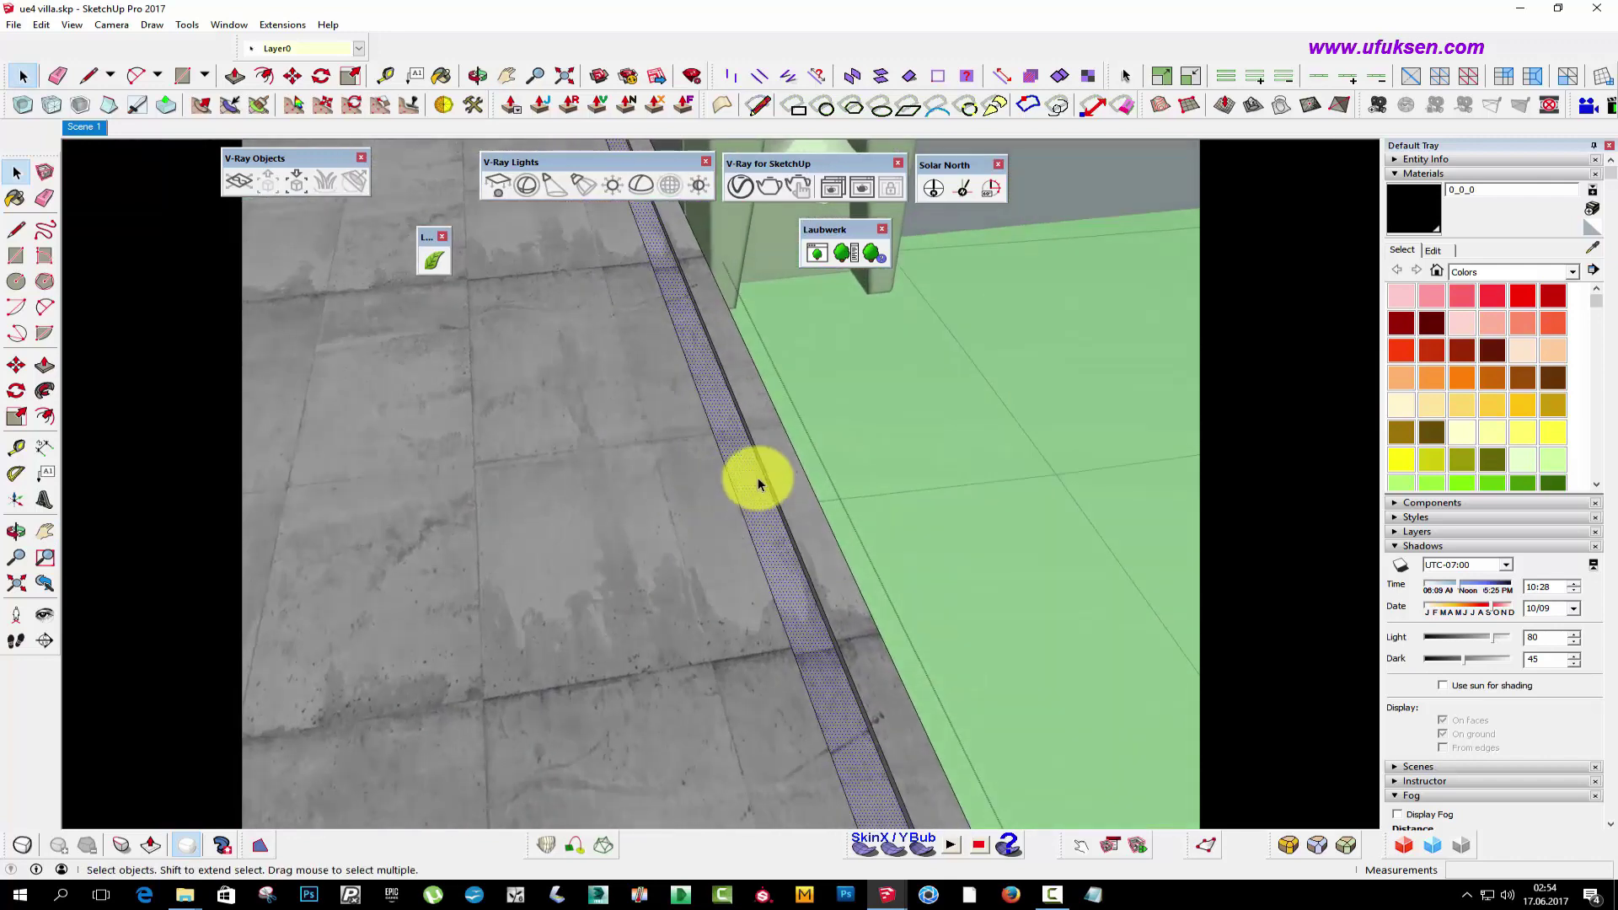
scroll(725, 472, "down", 2)
scroll(691, 480, "down", 2)
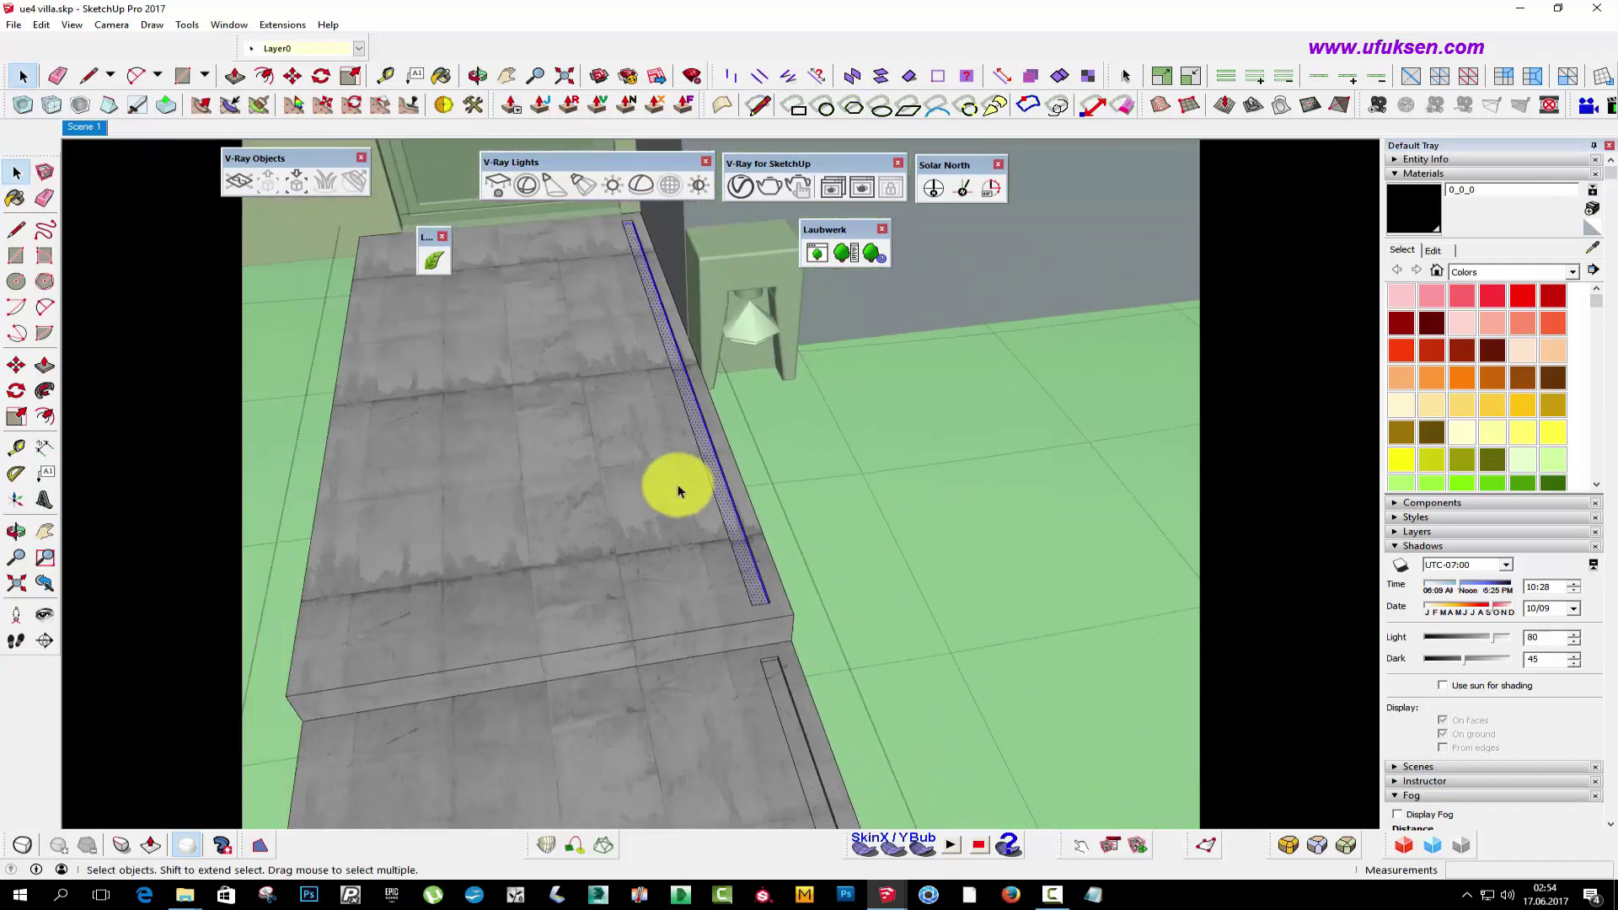
- Select the thin gutter face beside the stairs and make it a group
right_click(697, 440)
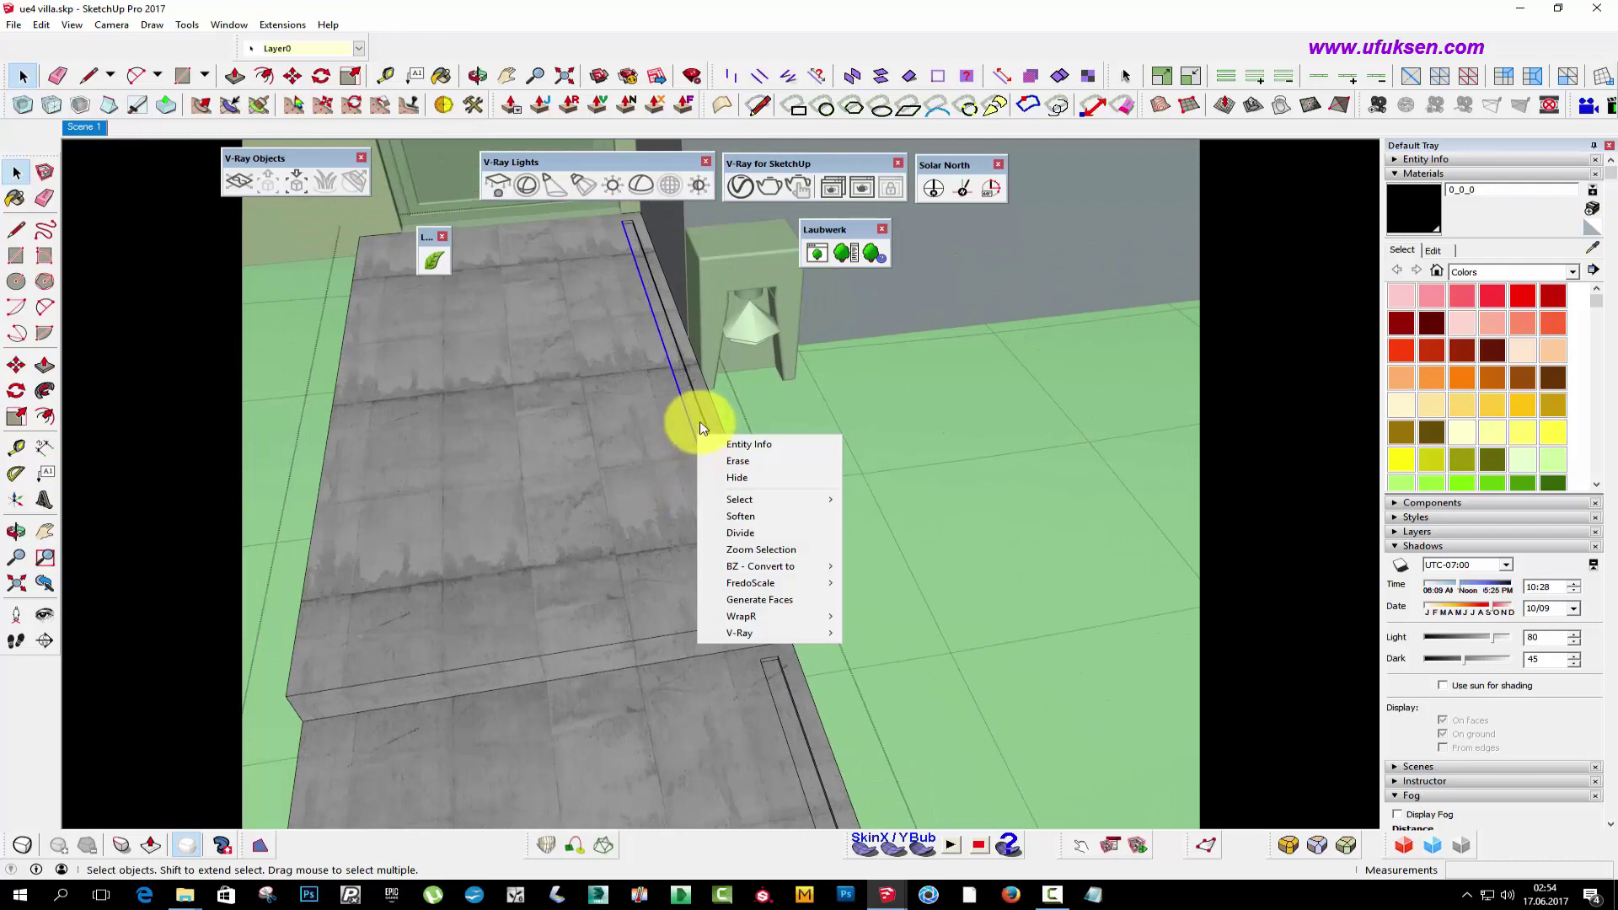
left_click(700, 425)
right_click(699, 423)
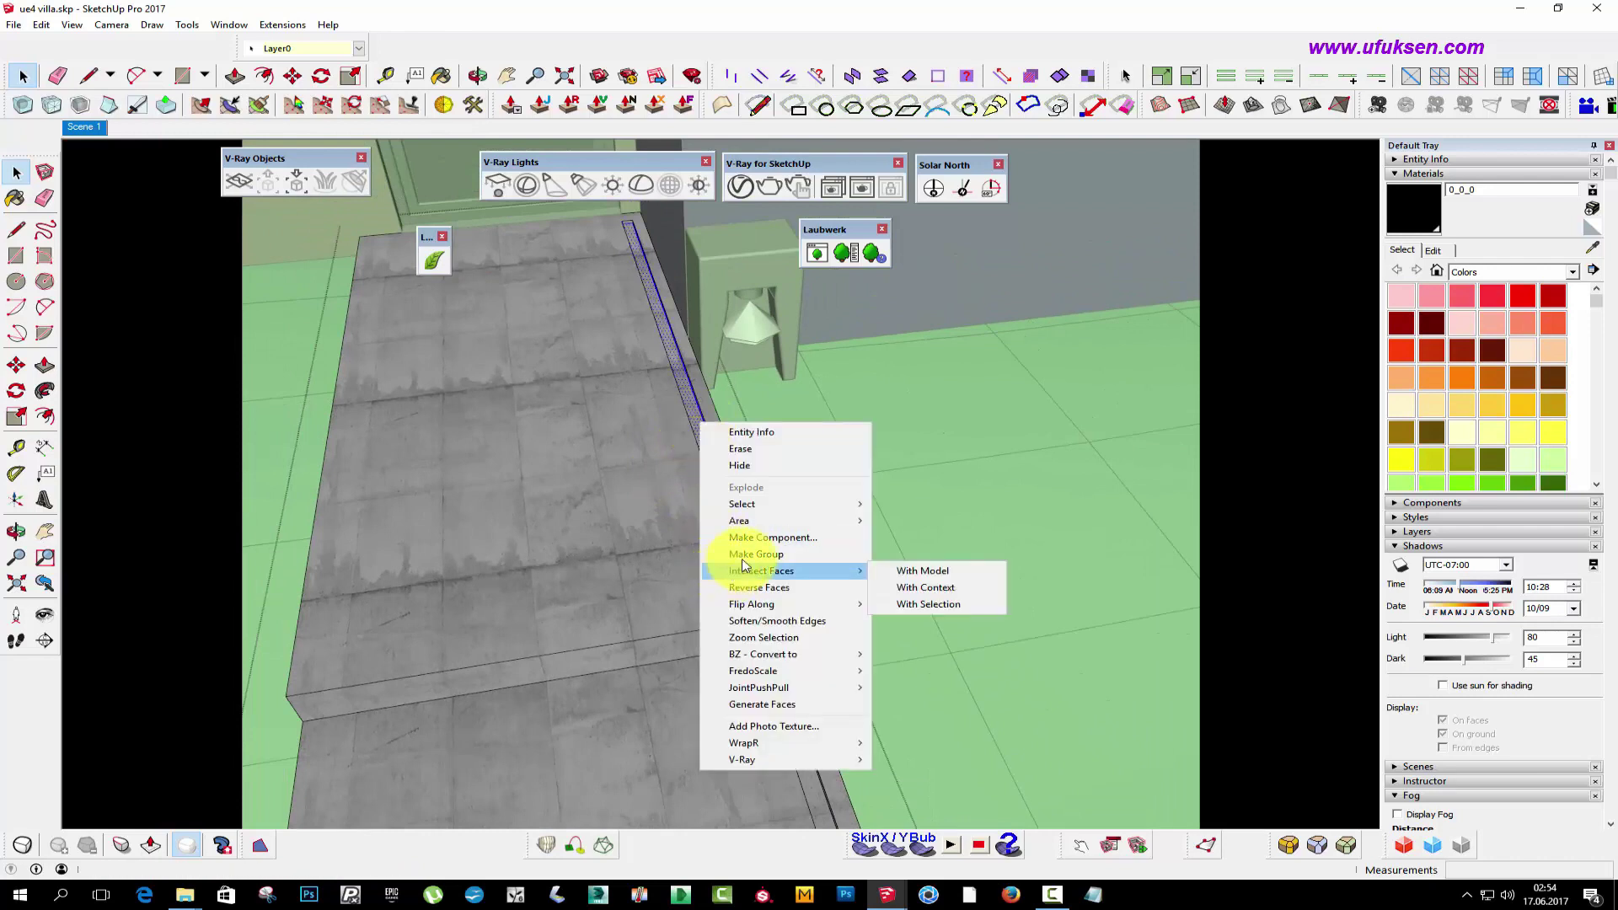
left_click(723, 513)
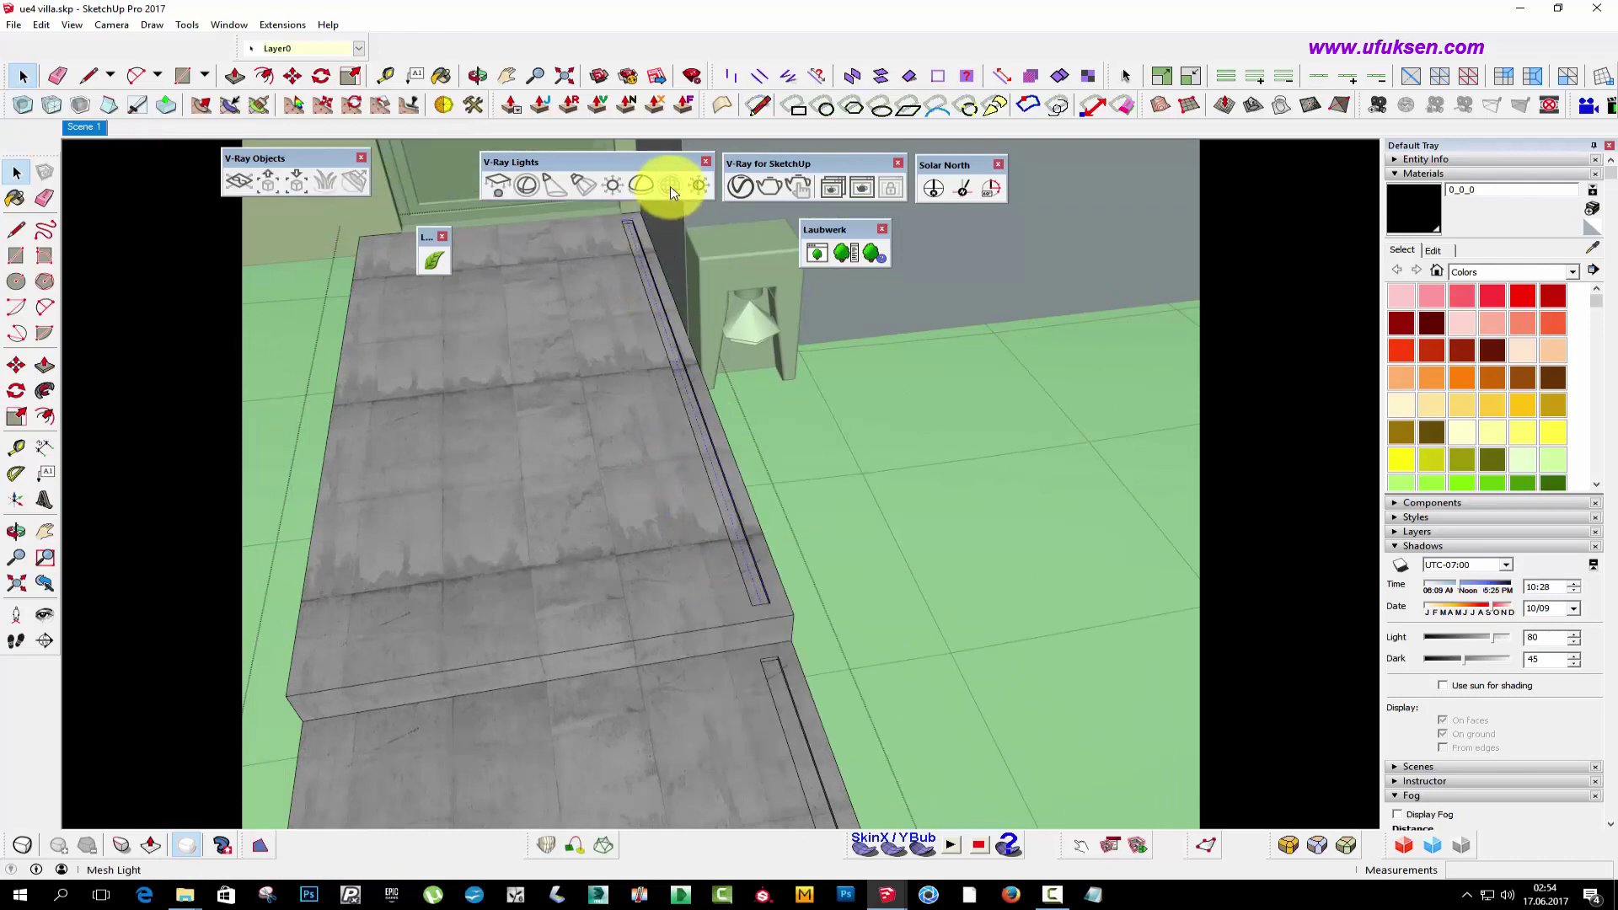
middle_click_drag(556, 271, 666, 527)
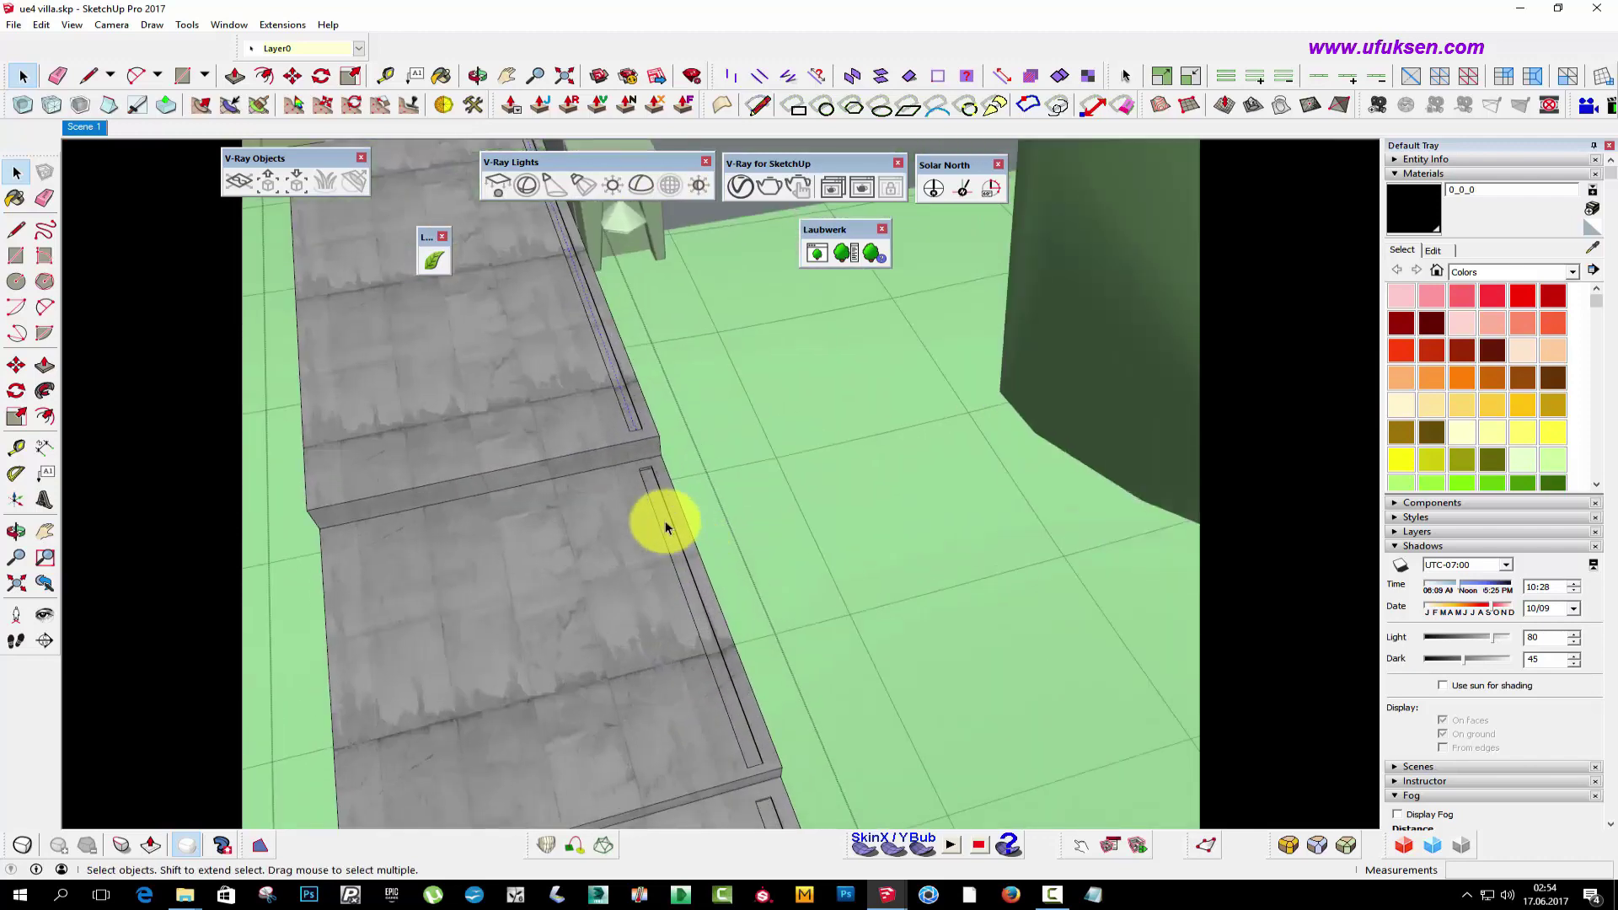
right_click(666, 527)
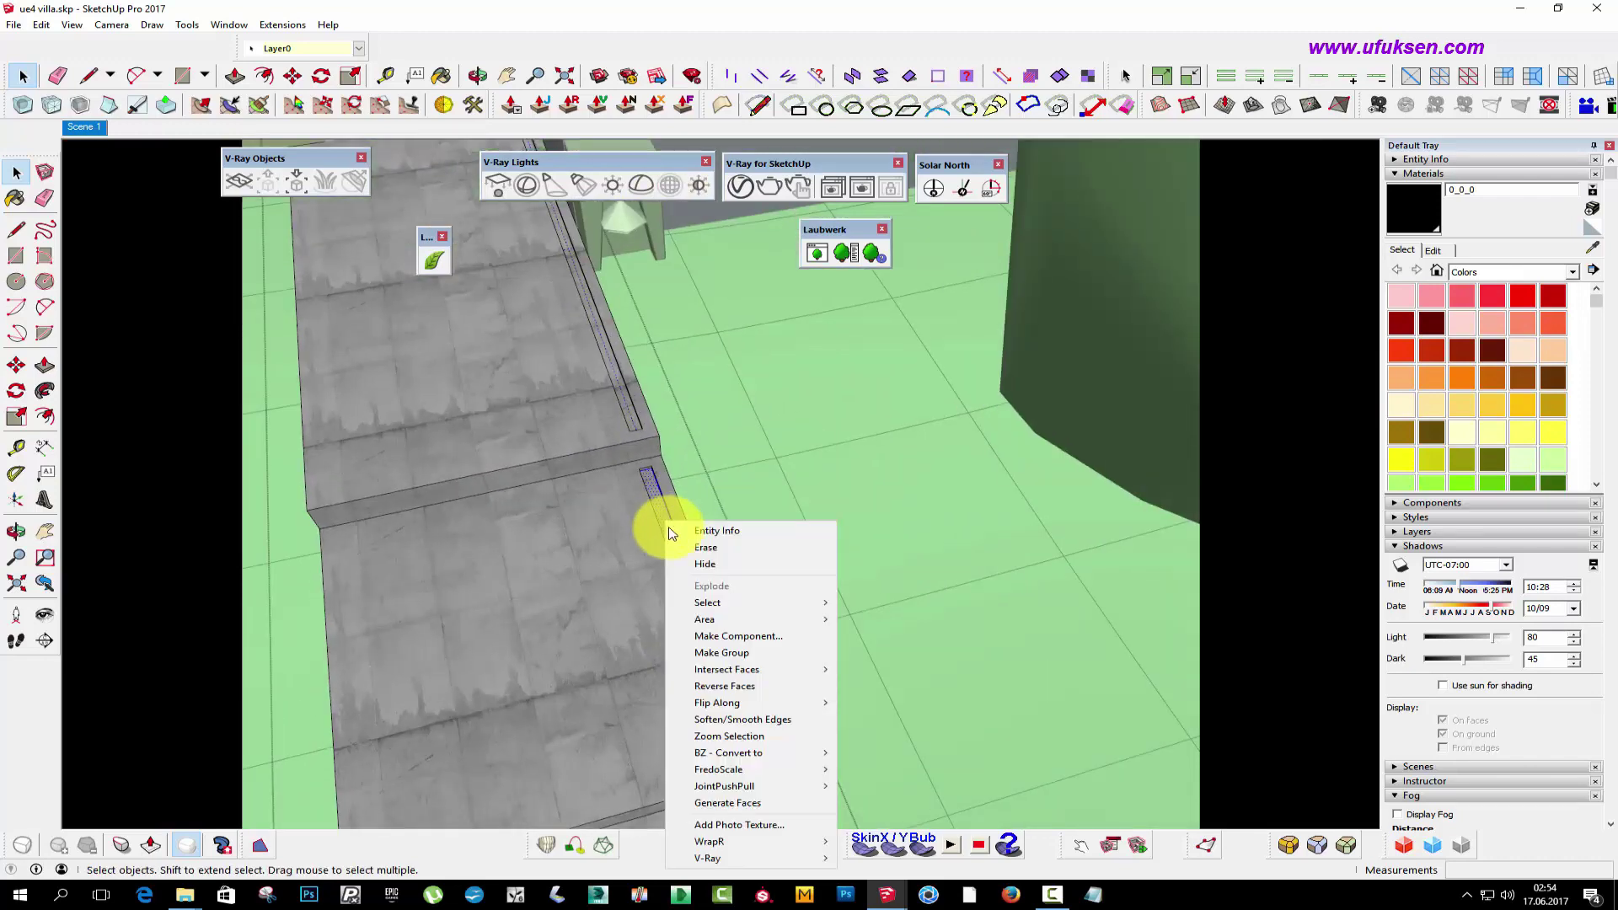
left_click(712, 650)
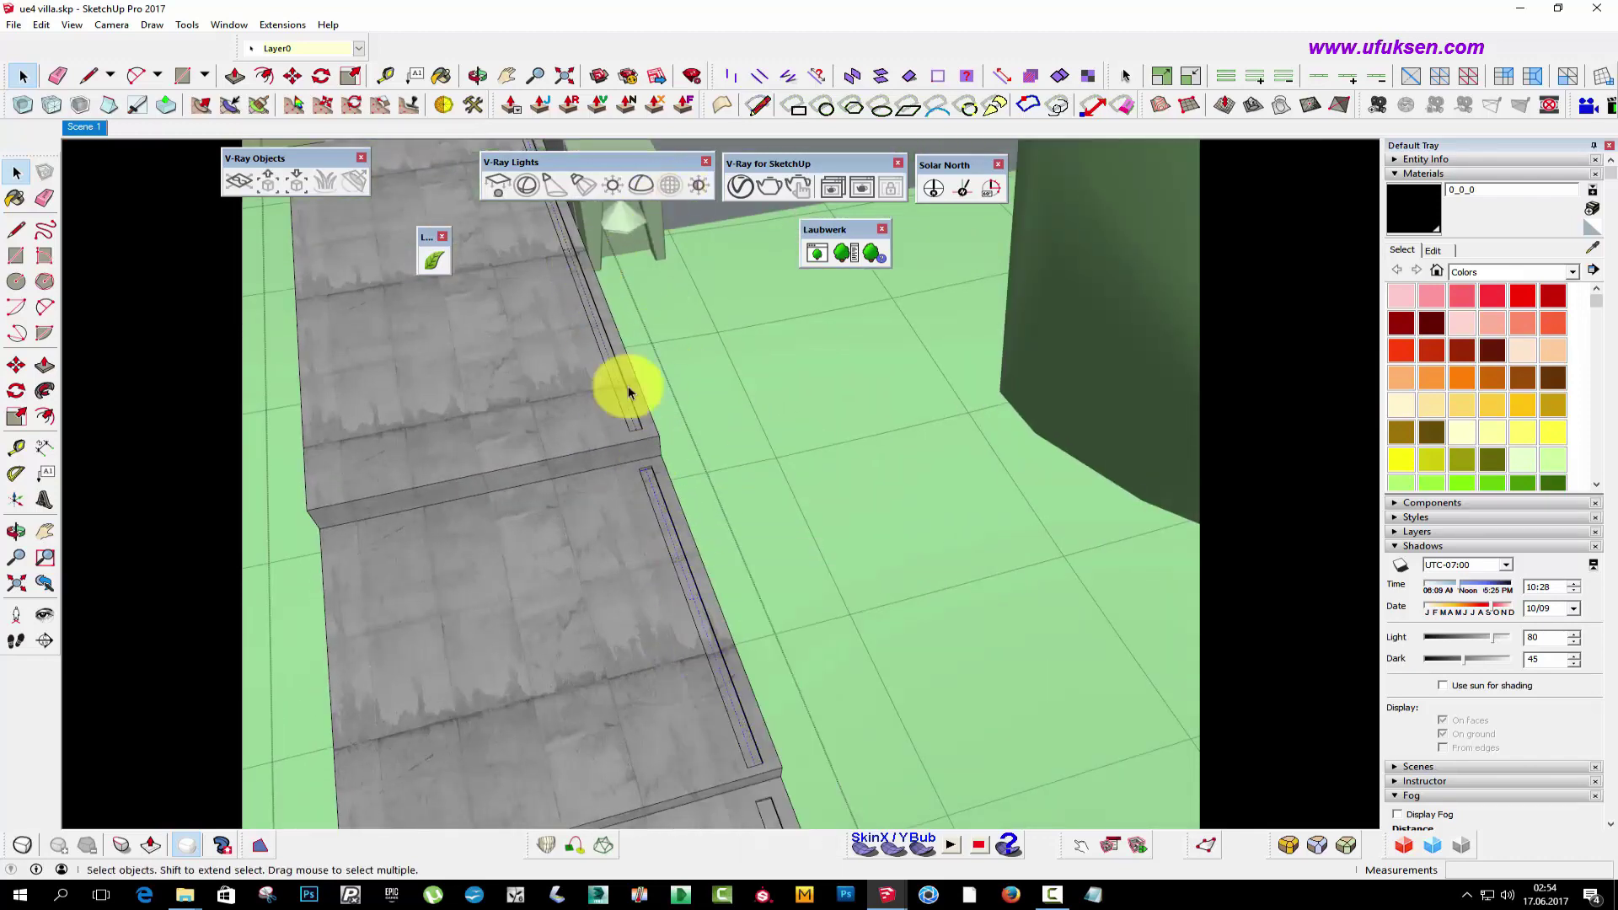
- Convert the grouped gutter strip into a V-Ray mesh light
middle_click_drag(638, 474, 767, 542)
right_click(767, 544)
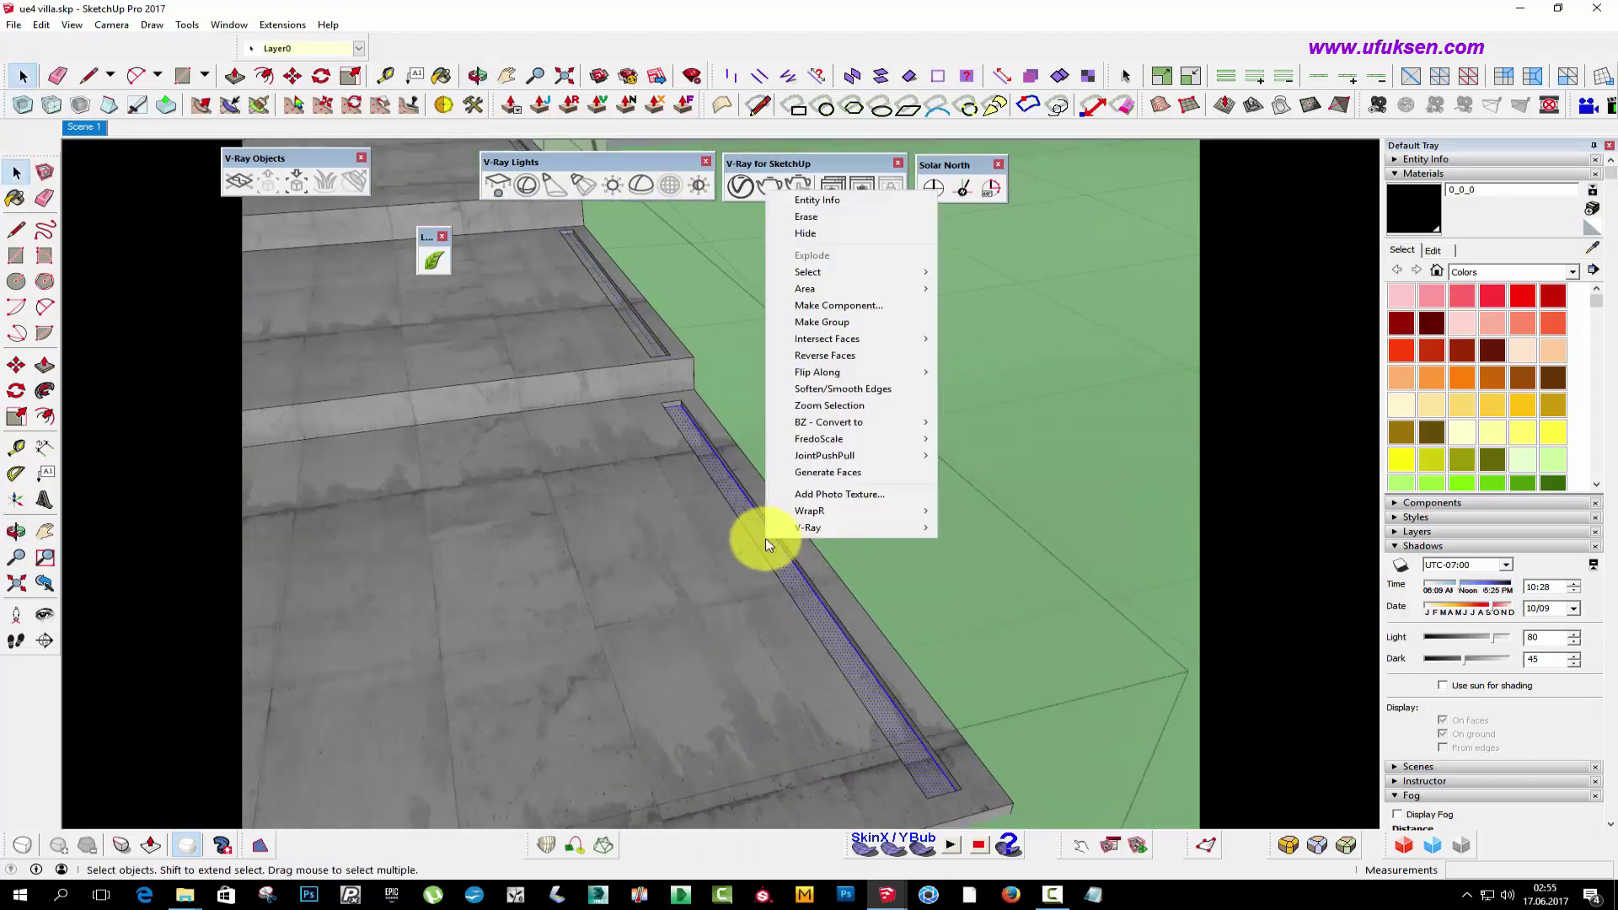
left_click(821, 320)
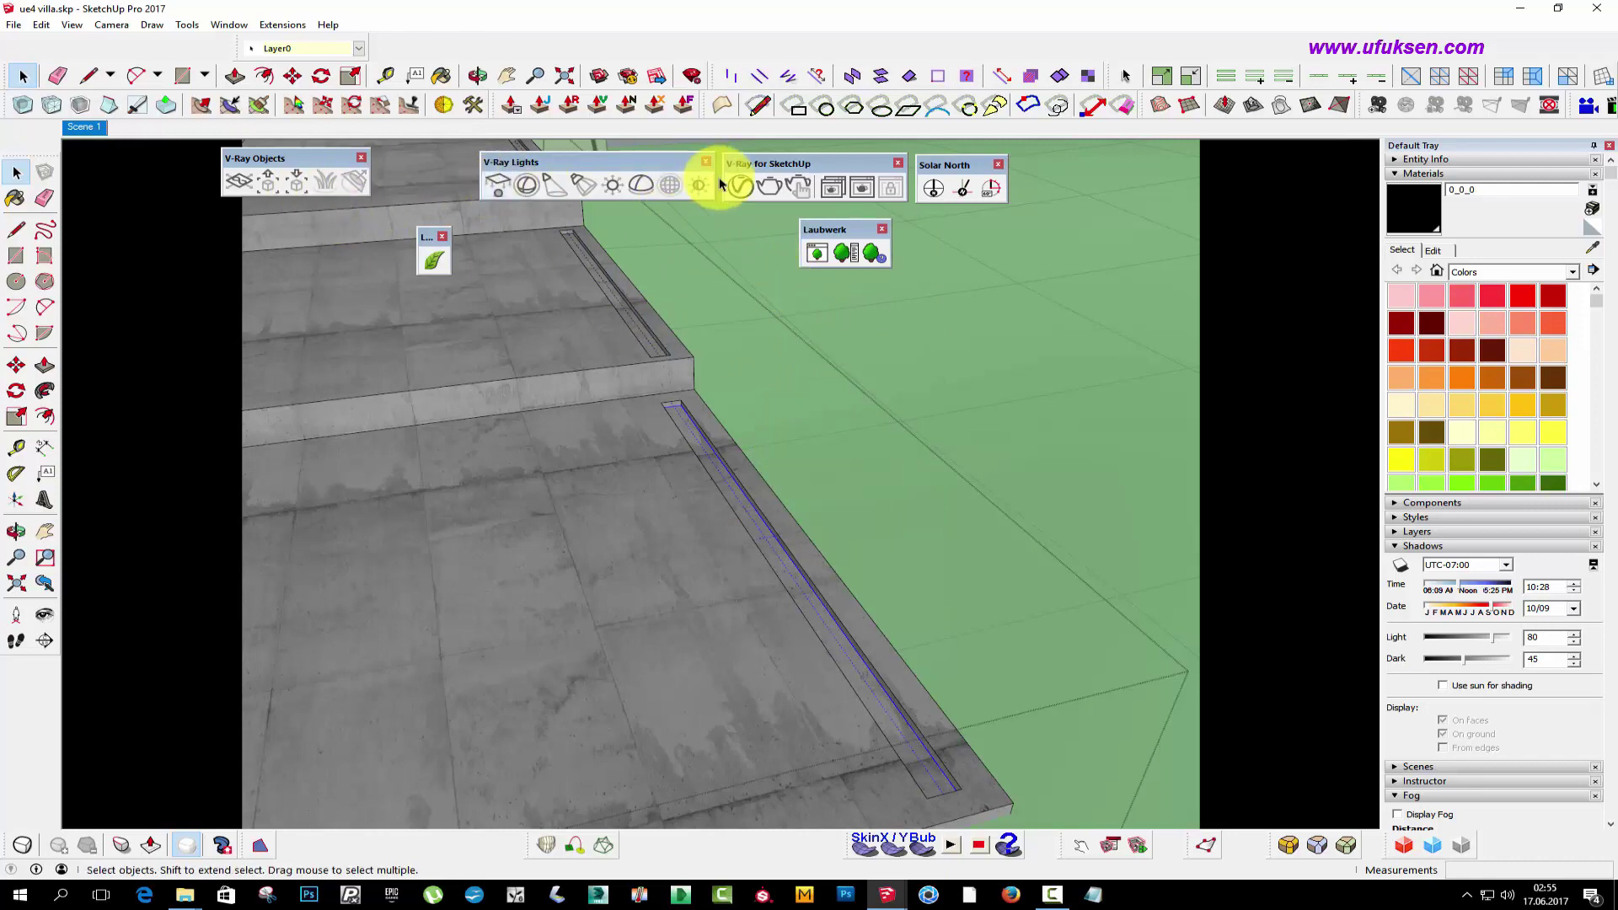
- In the V-Ray lights list, set each new mesh light, including Mesh Light#4, to intensity 100
left_click(739, 187)
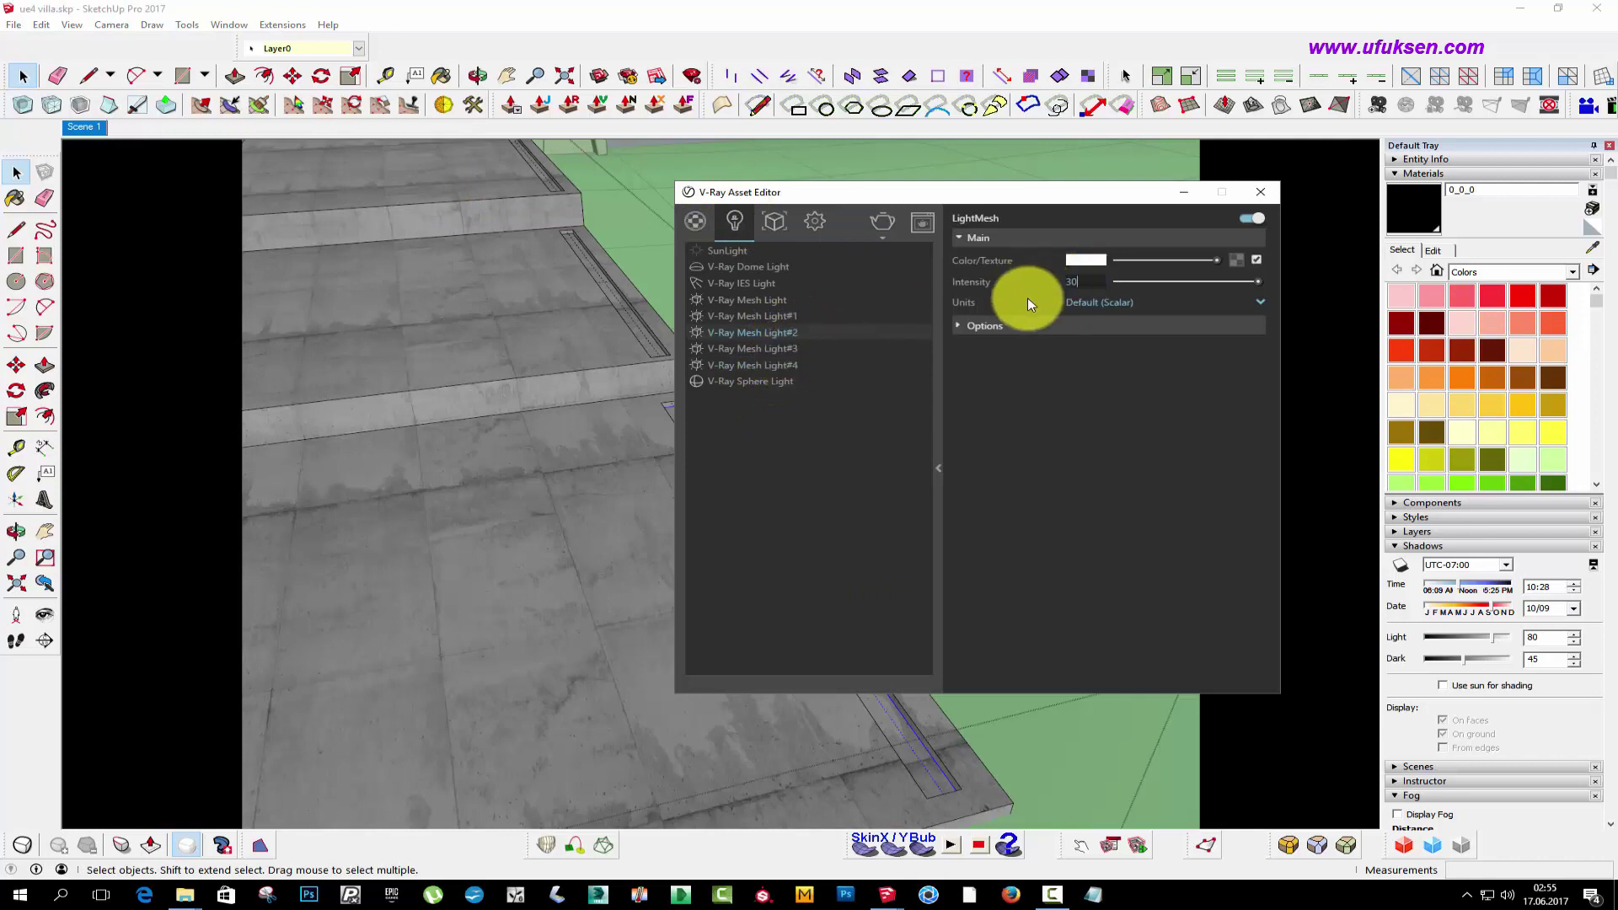
key("Return")
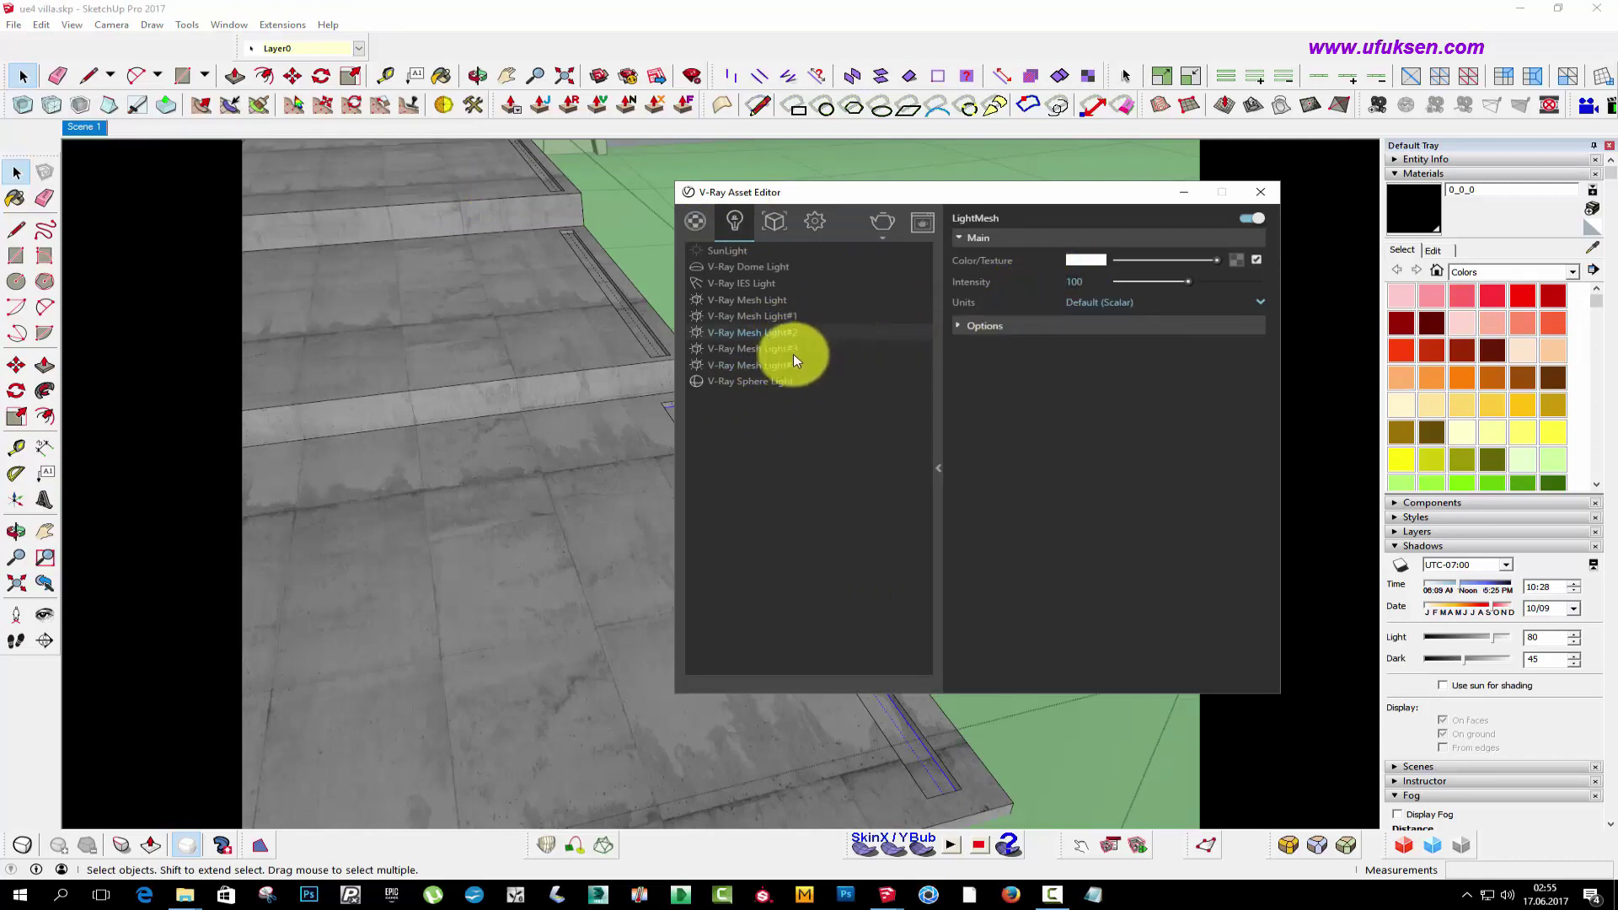
type("100")
key("Return")
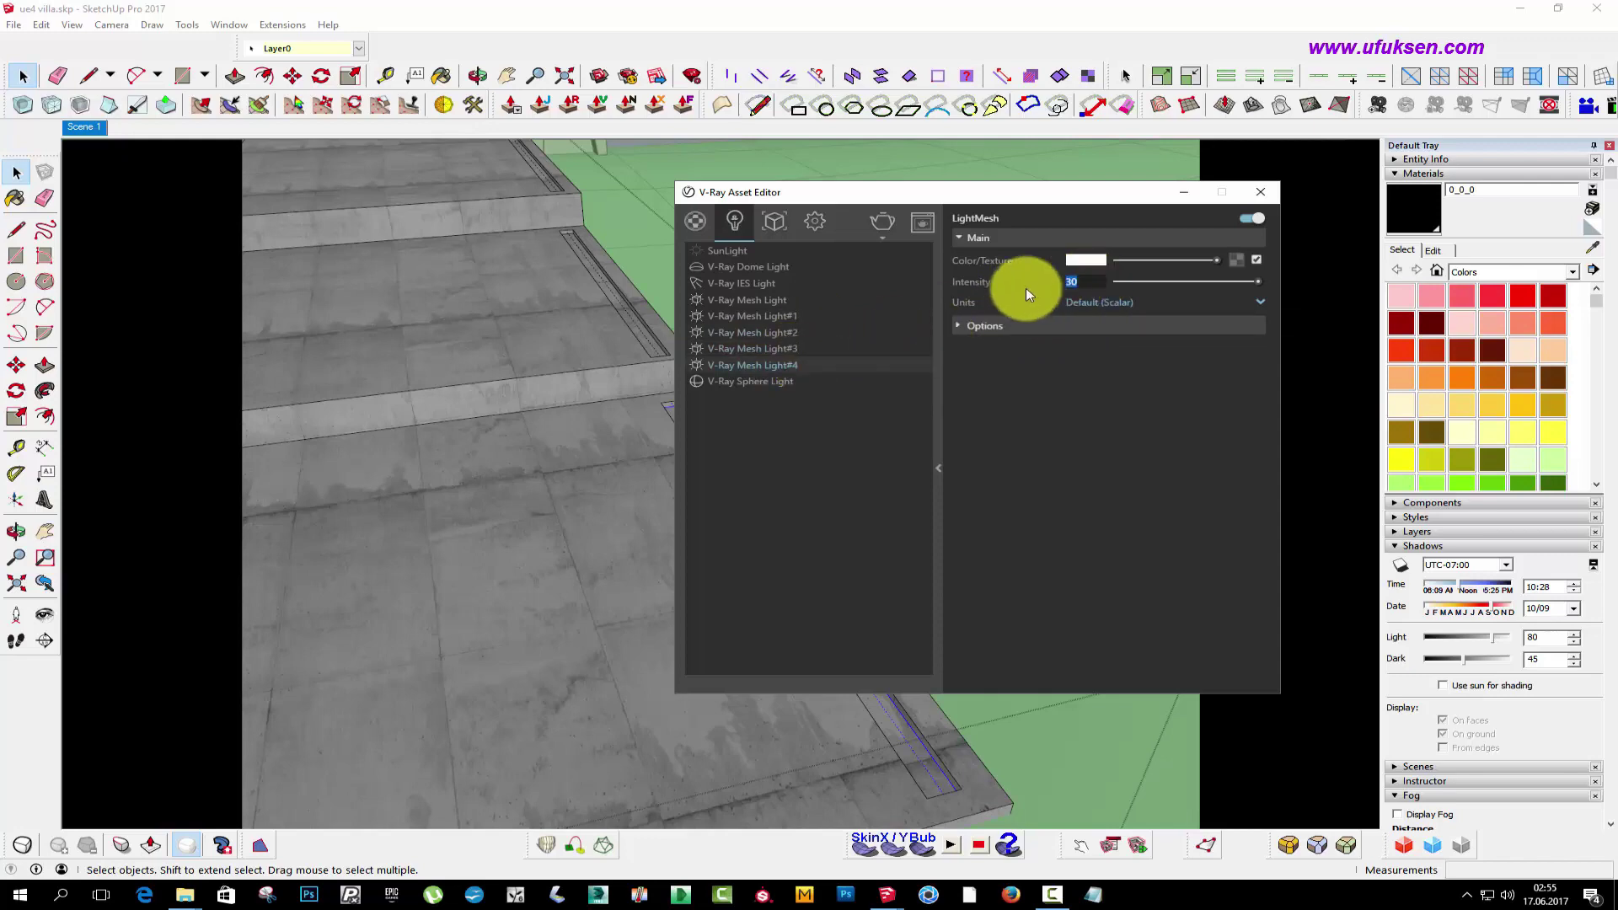
type("100")
key("Return")
- Return to the Scene 1 villa view and reopen the frame buffer with region render off
left_click(1261, 192)
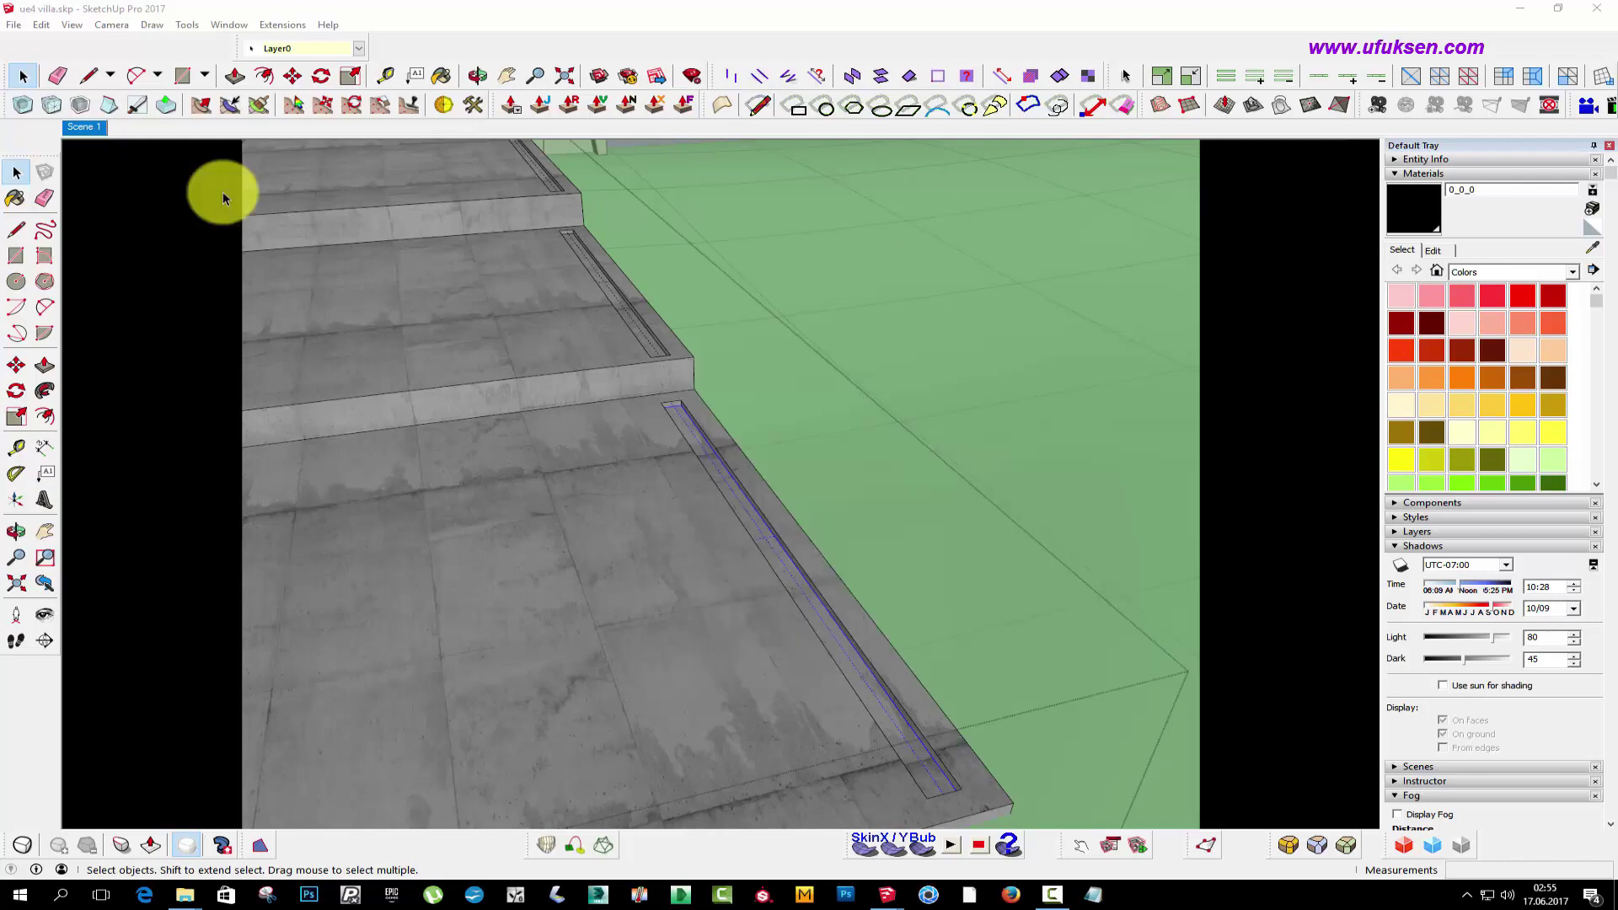
left_click(84, 126)
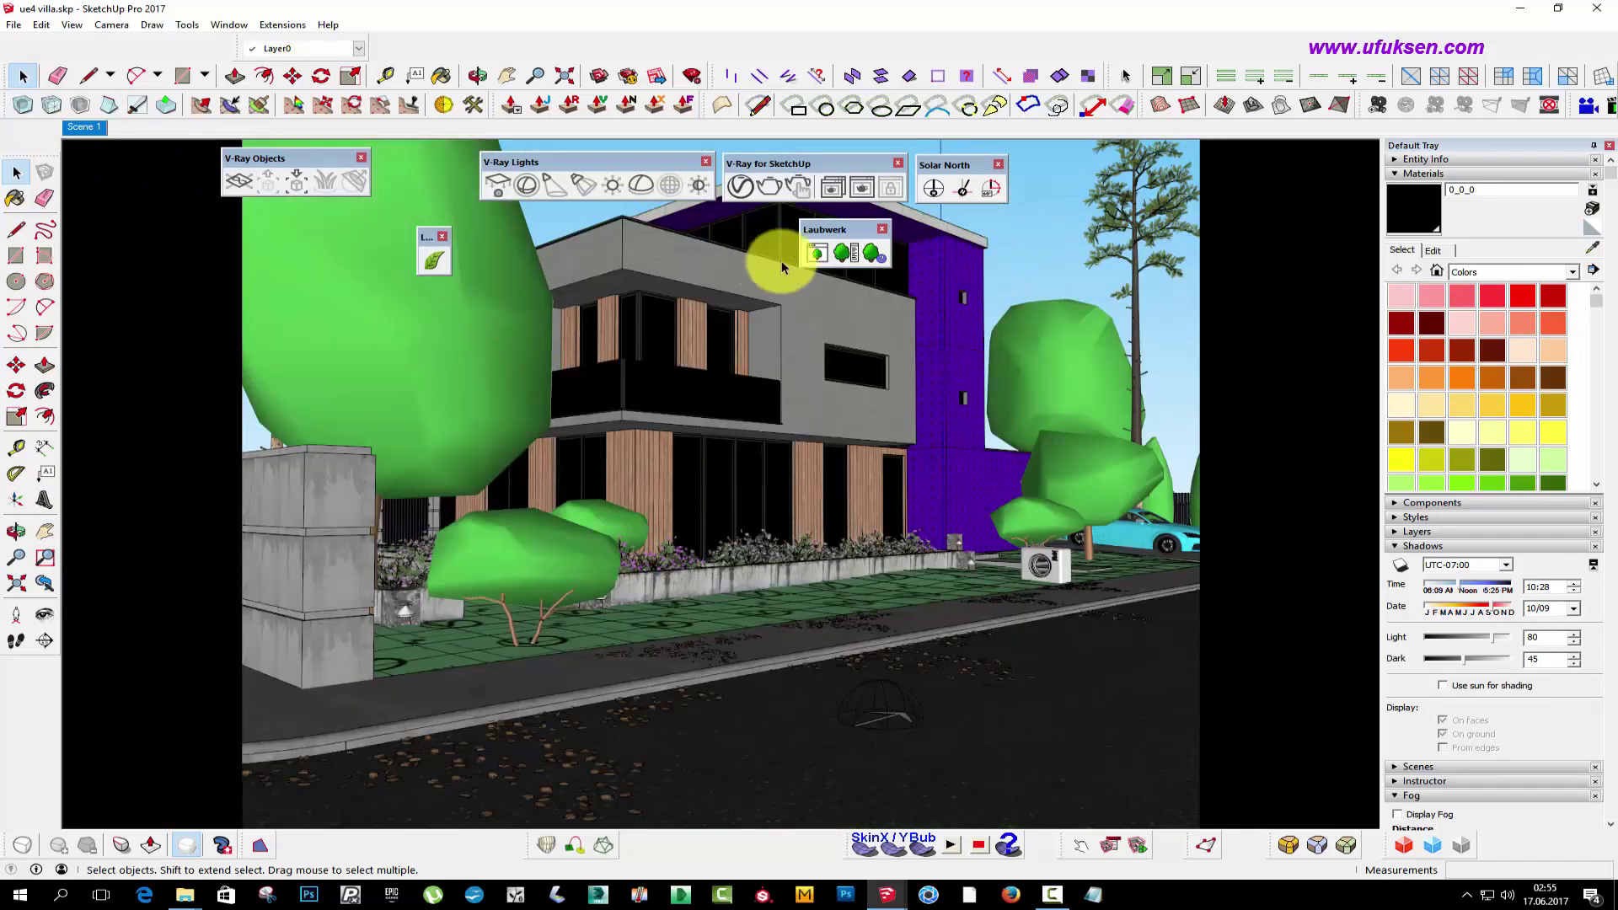
left_click(856, 187)
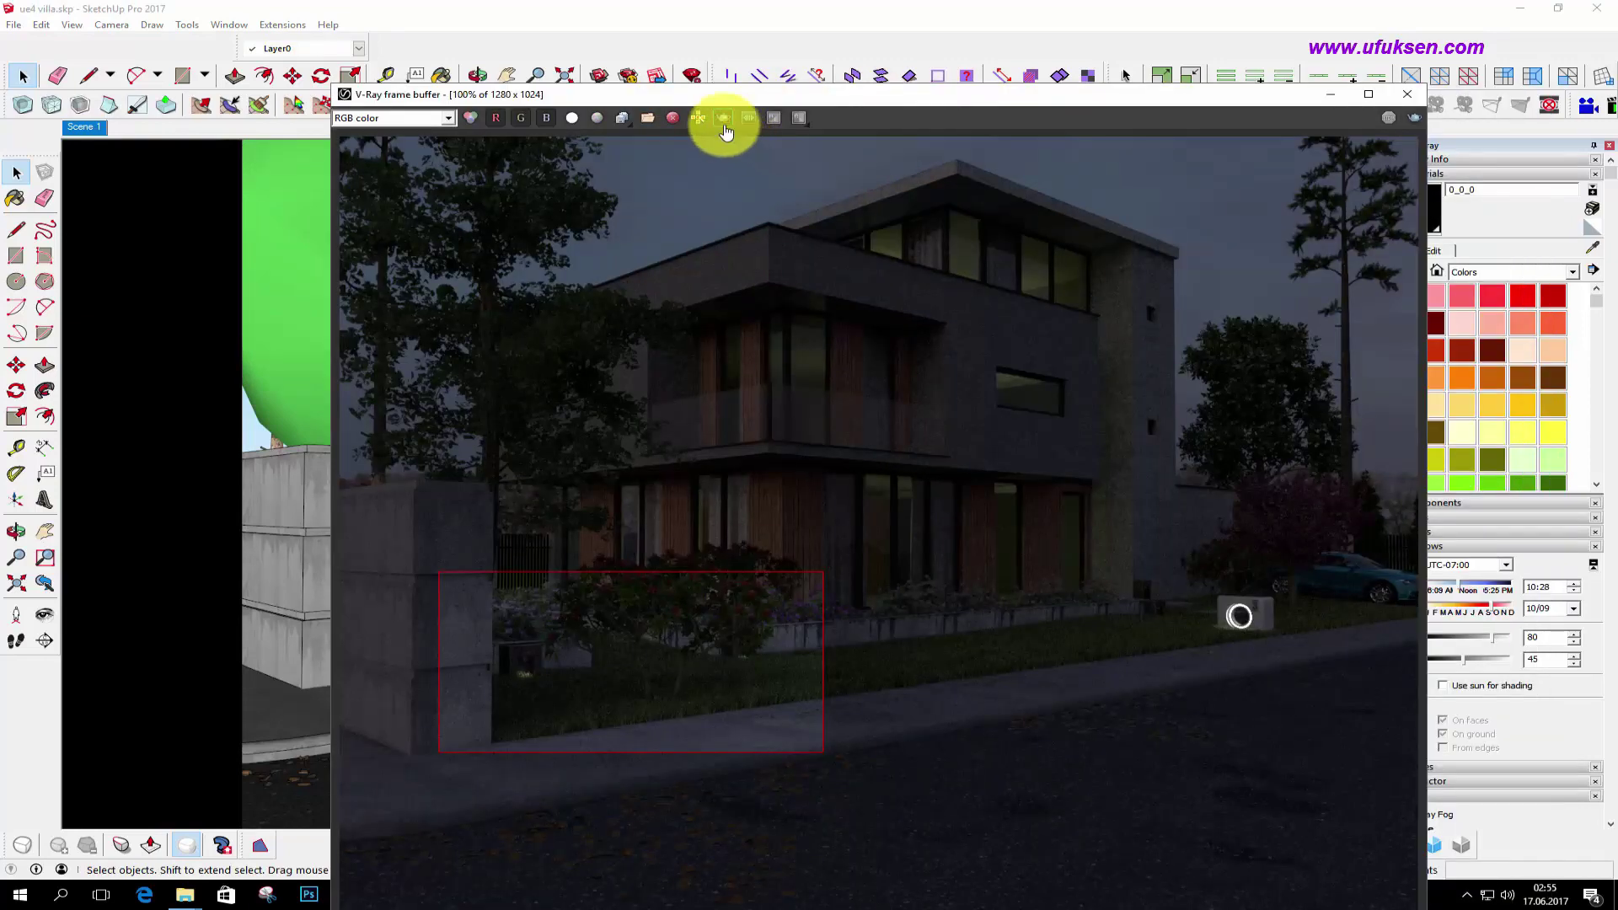
left_click(724, 132)
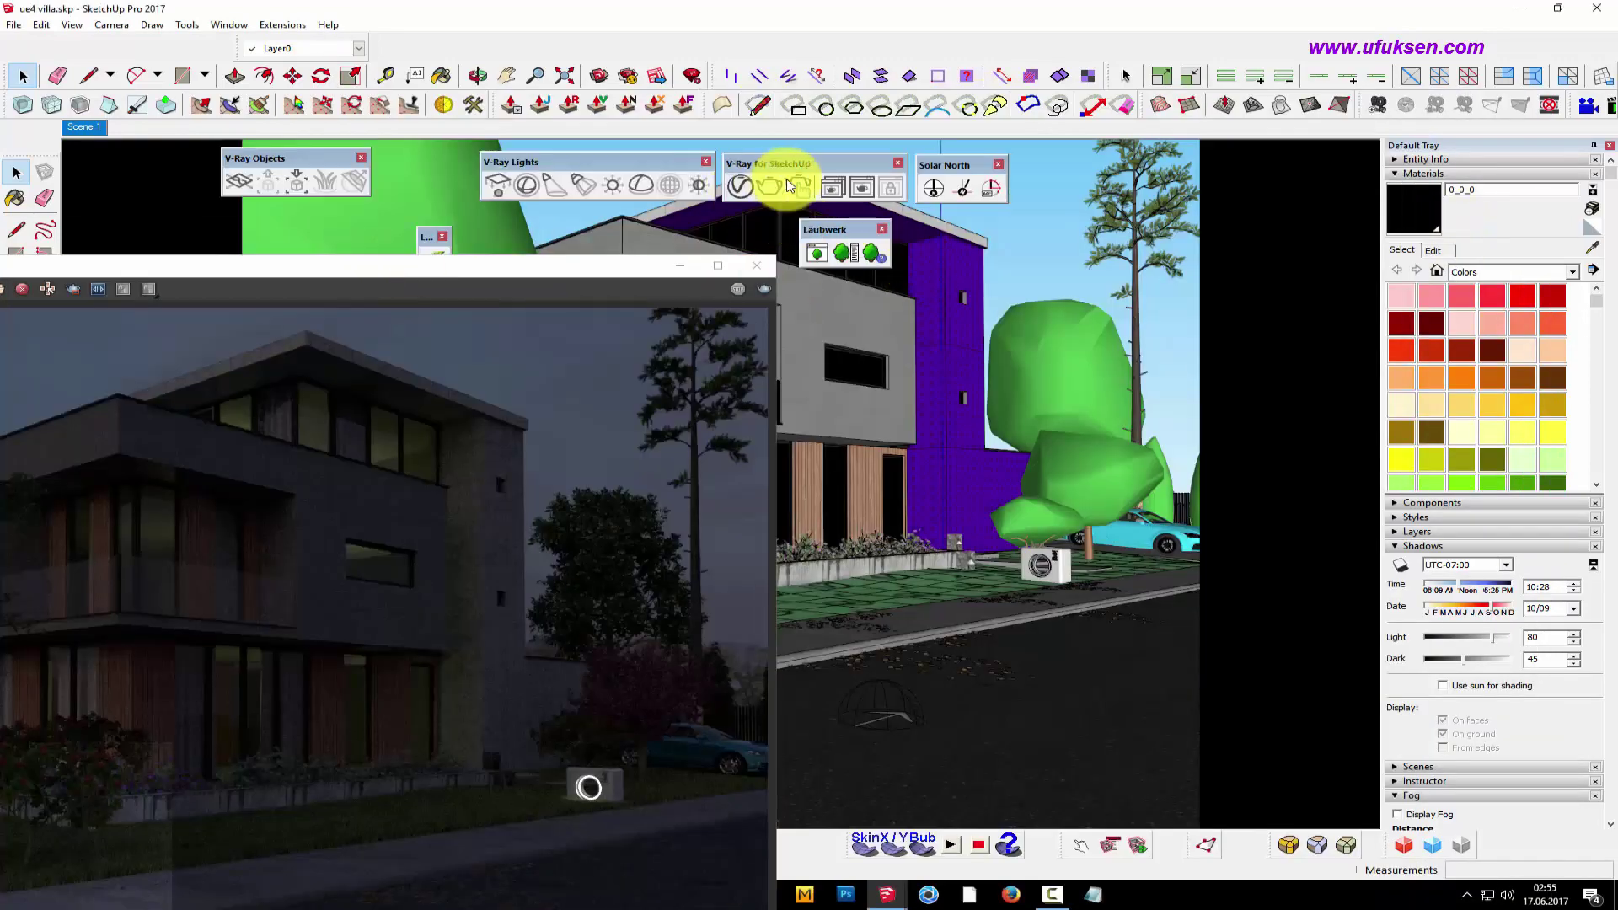
- Check the renderer and GI settings, then start a new render of the villa
left_click(739, 183)
left_click(814, 221)
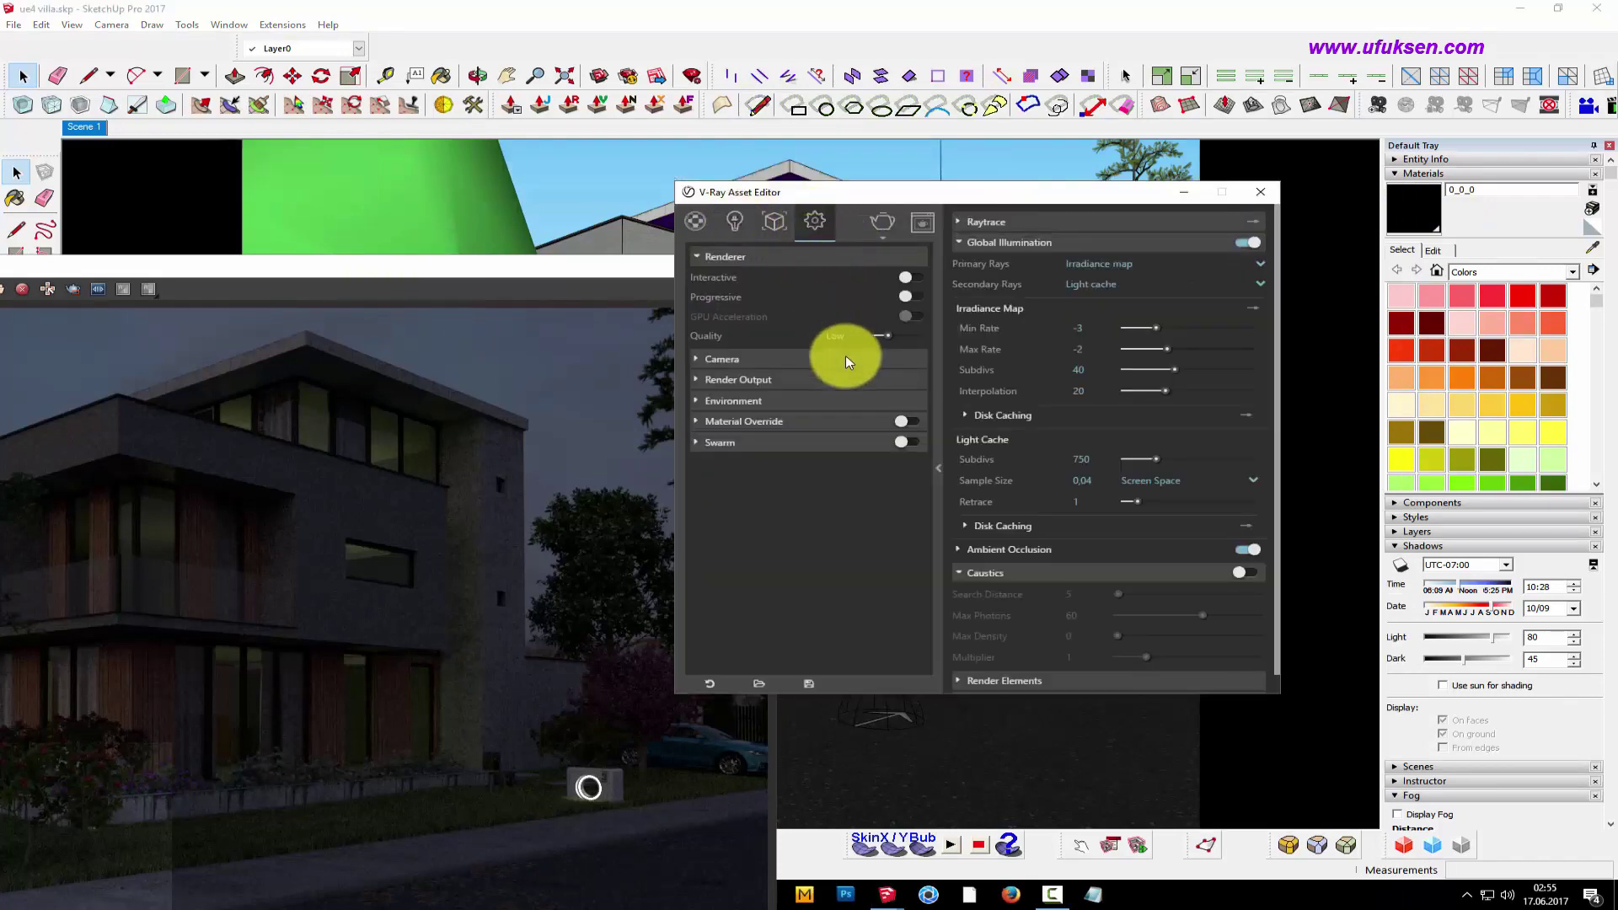
left_click_drag(559, 268, 991, 32)
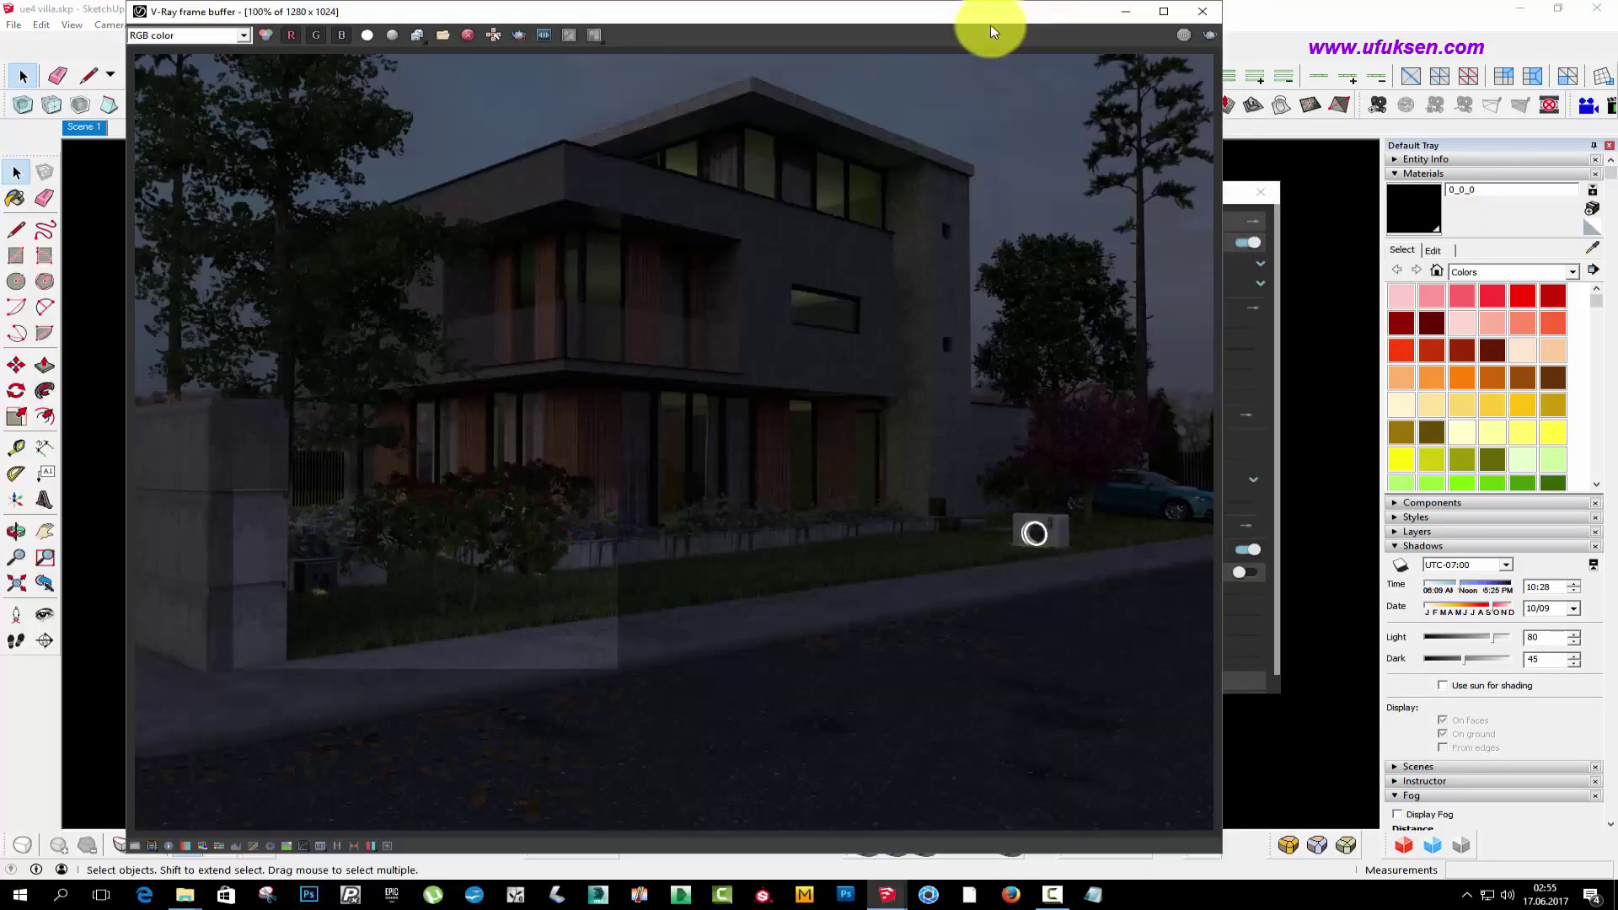
left_click_drag(877, 17, 859, 20)
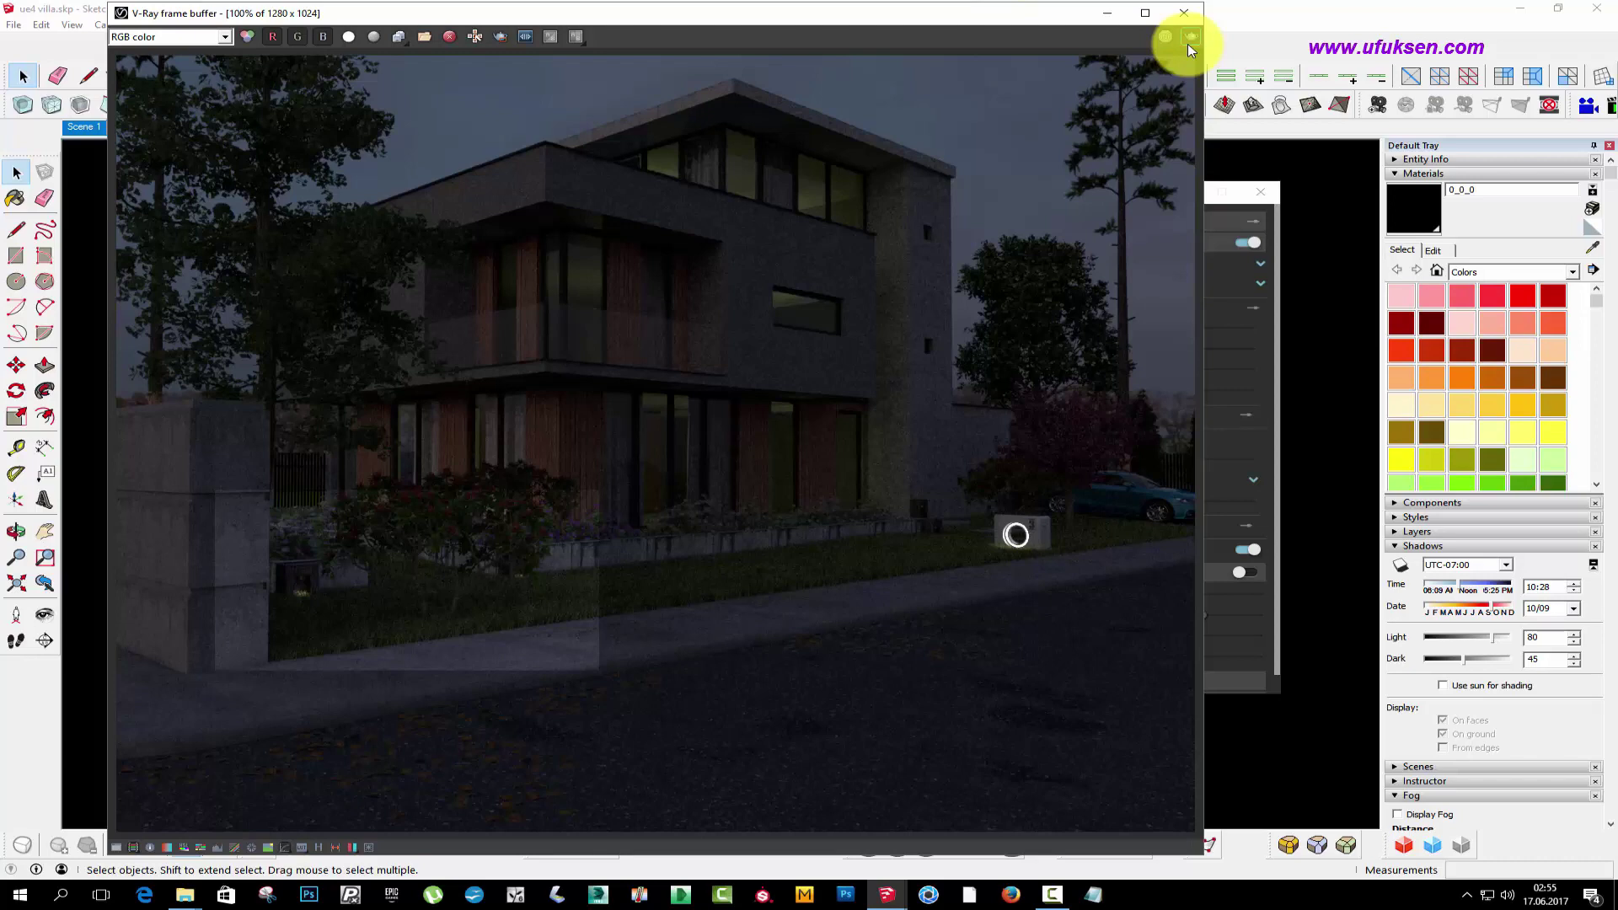
left_click(1190, 39)
left_click(1055, 900)
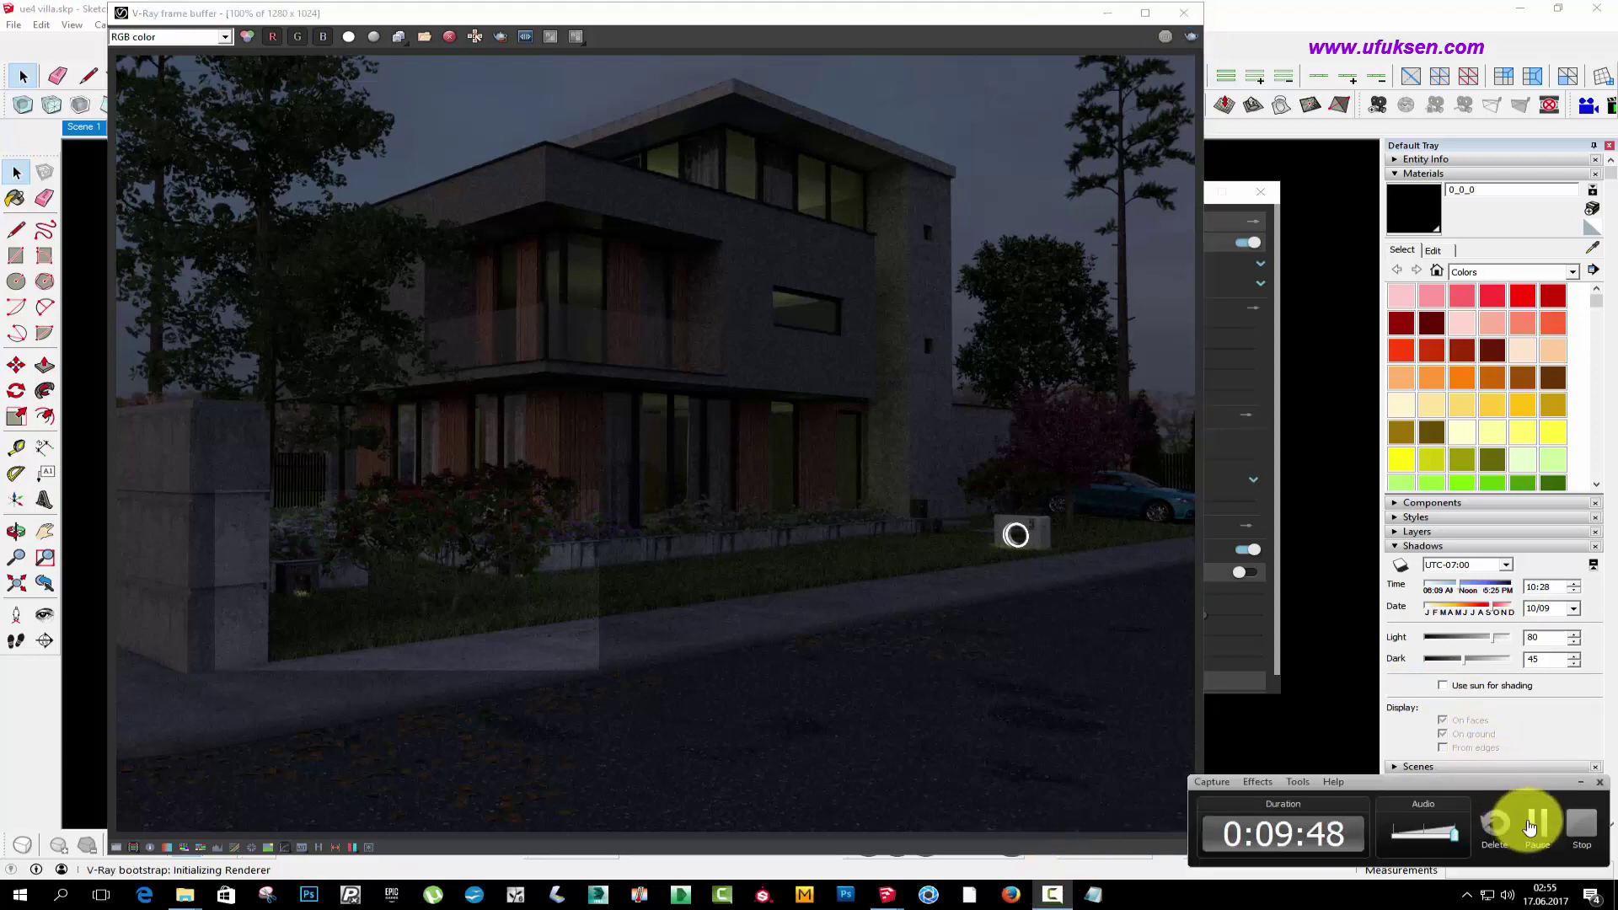
left_click(1532, 817)
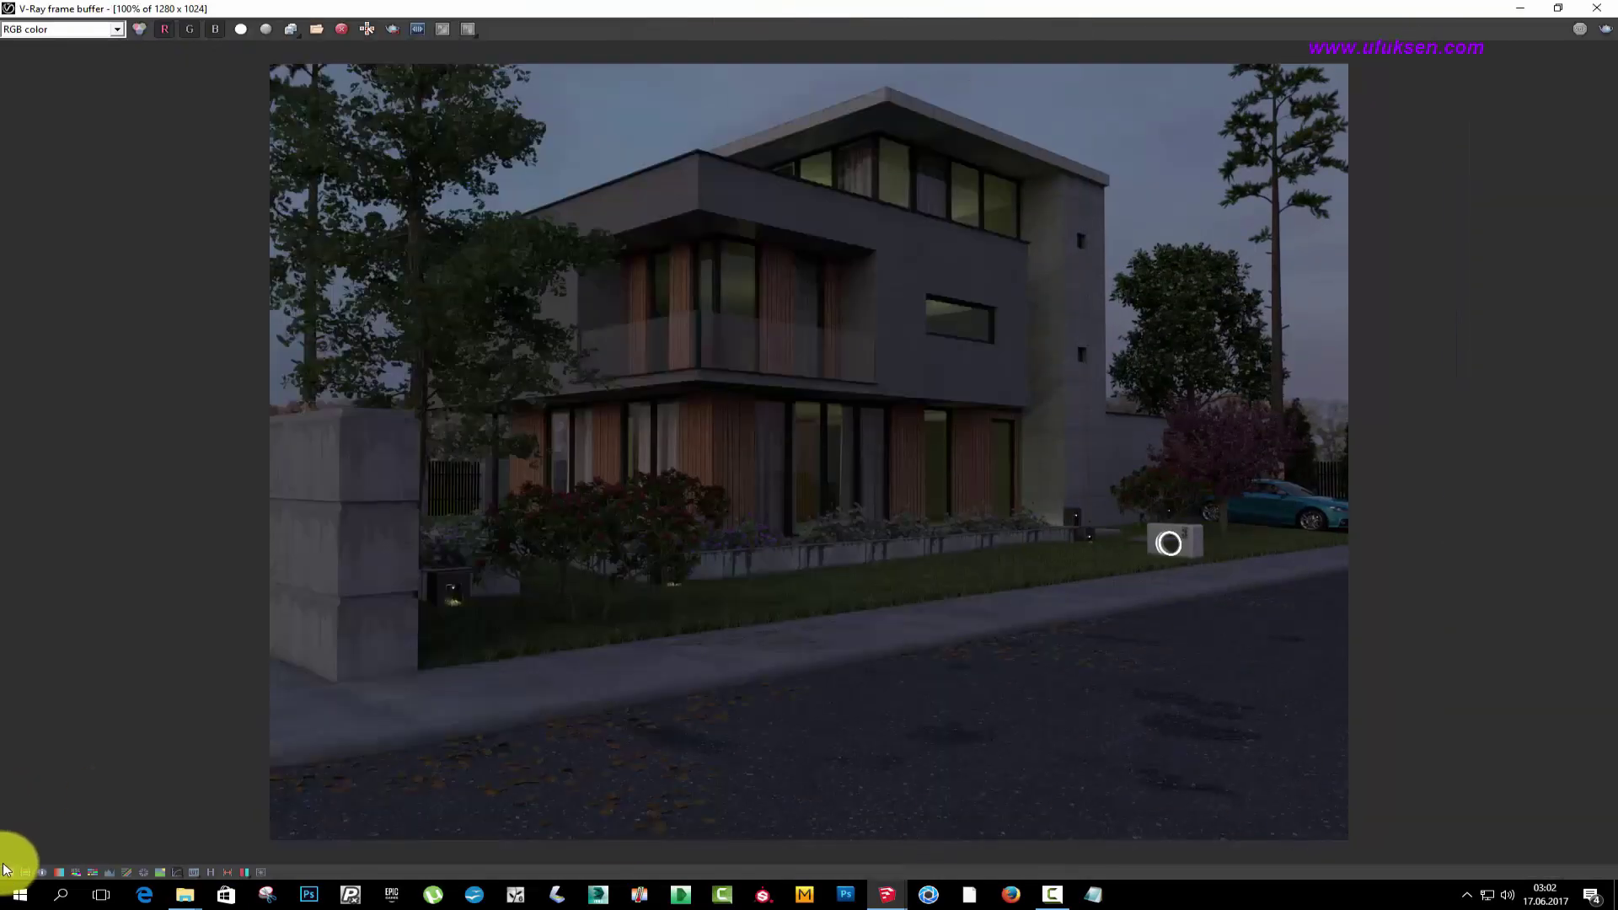
- Set Highlight Burn to 0.94 and enable White Balance at about 6196
left_click(7, 869)
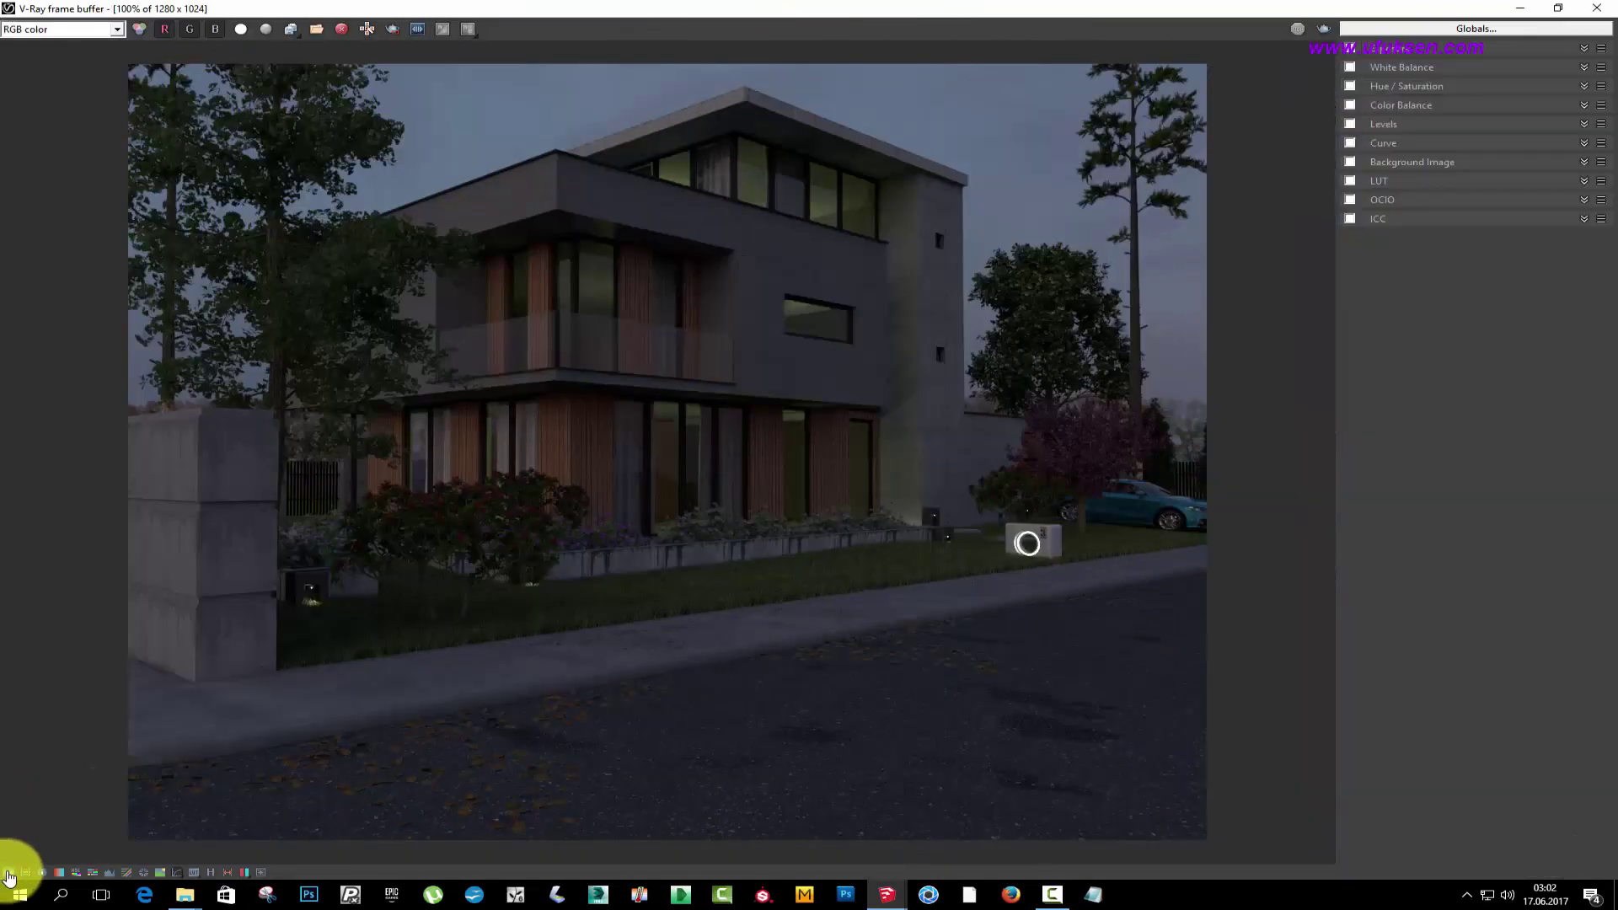
left_click(1405, 53)
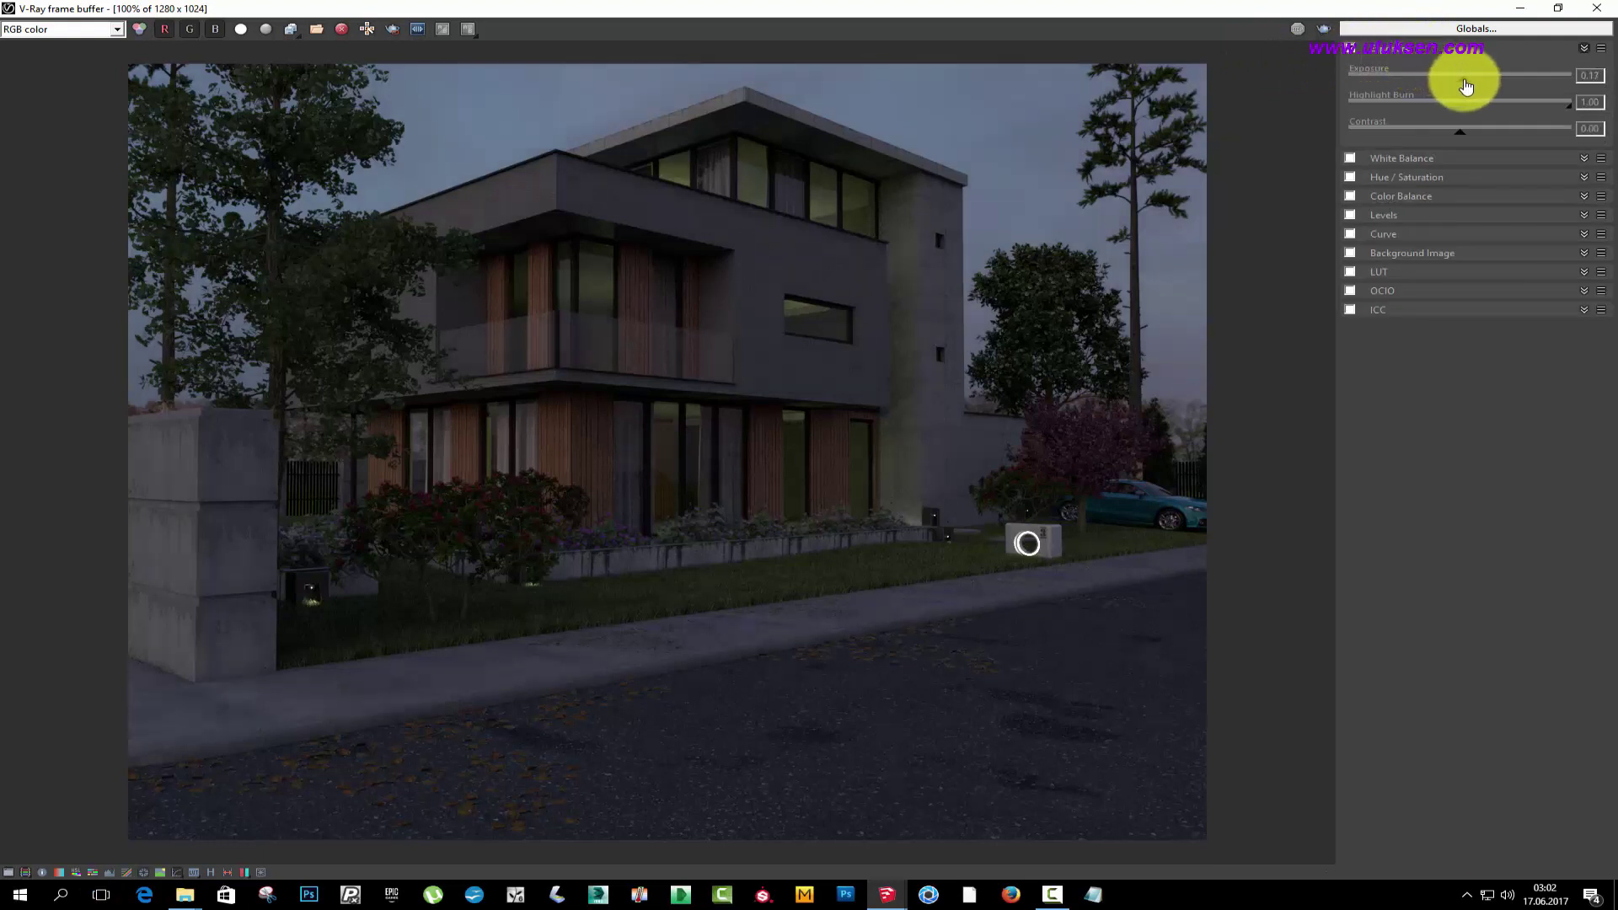
mouse_move(1565, 108)
left_mouse_down()
mouse_move(1487, 102)
mouse_move(1557, 108)
left_mouse_up()
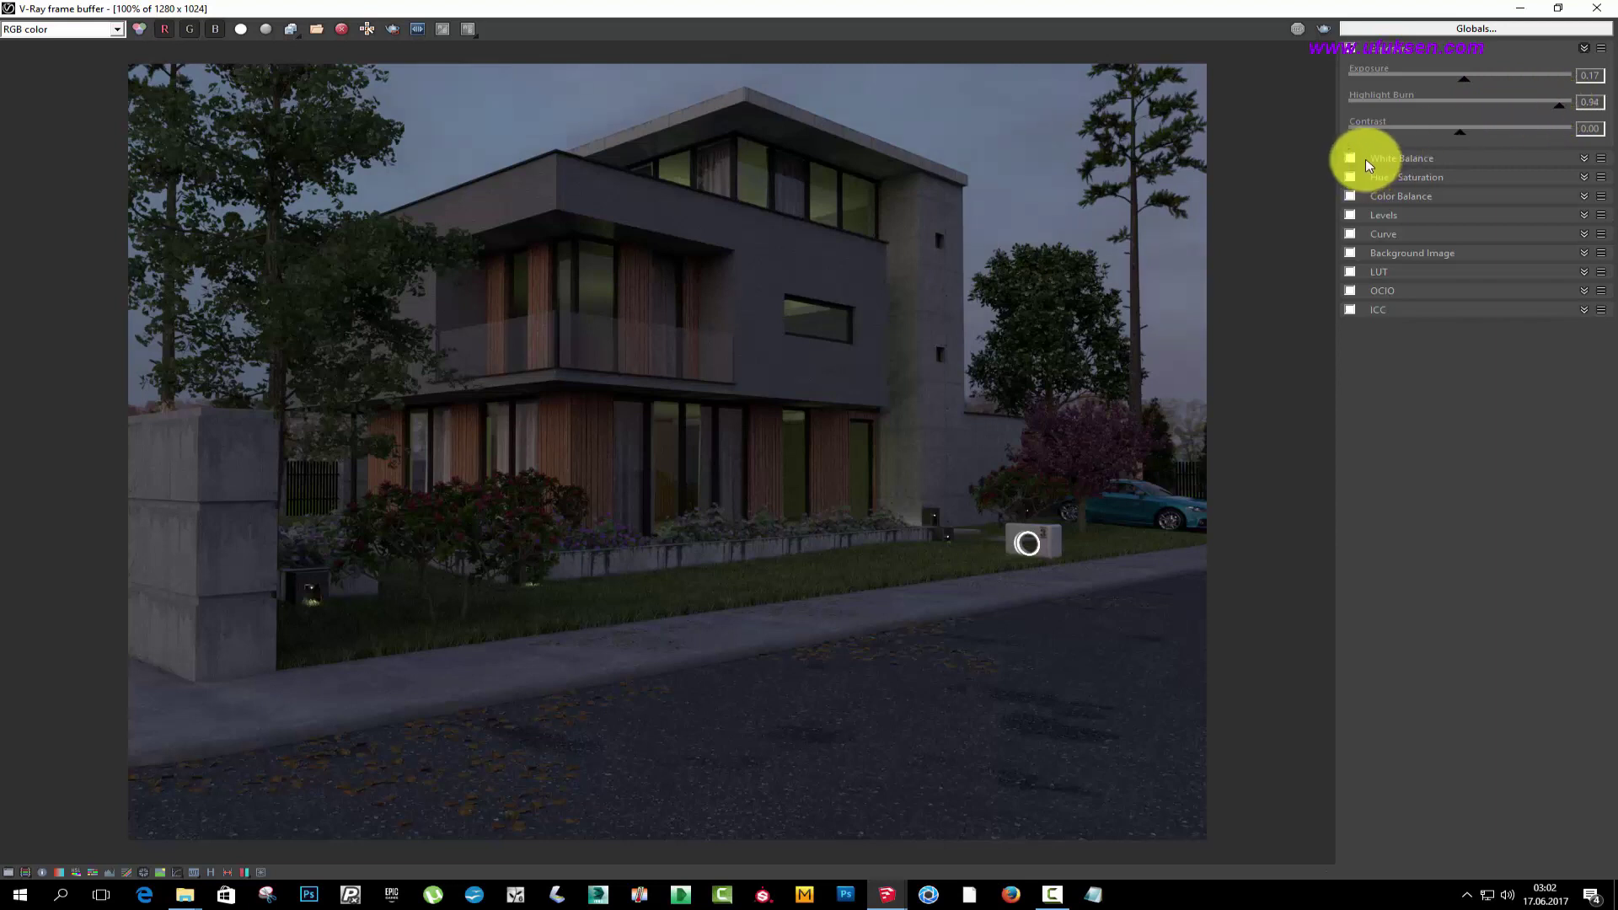
left_click(1405, 158)
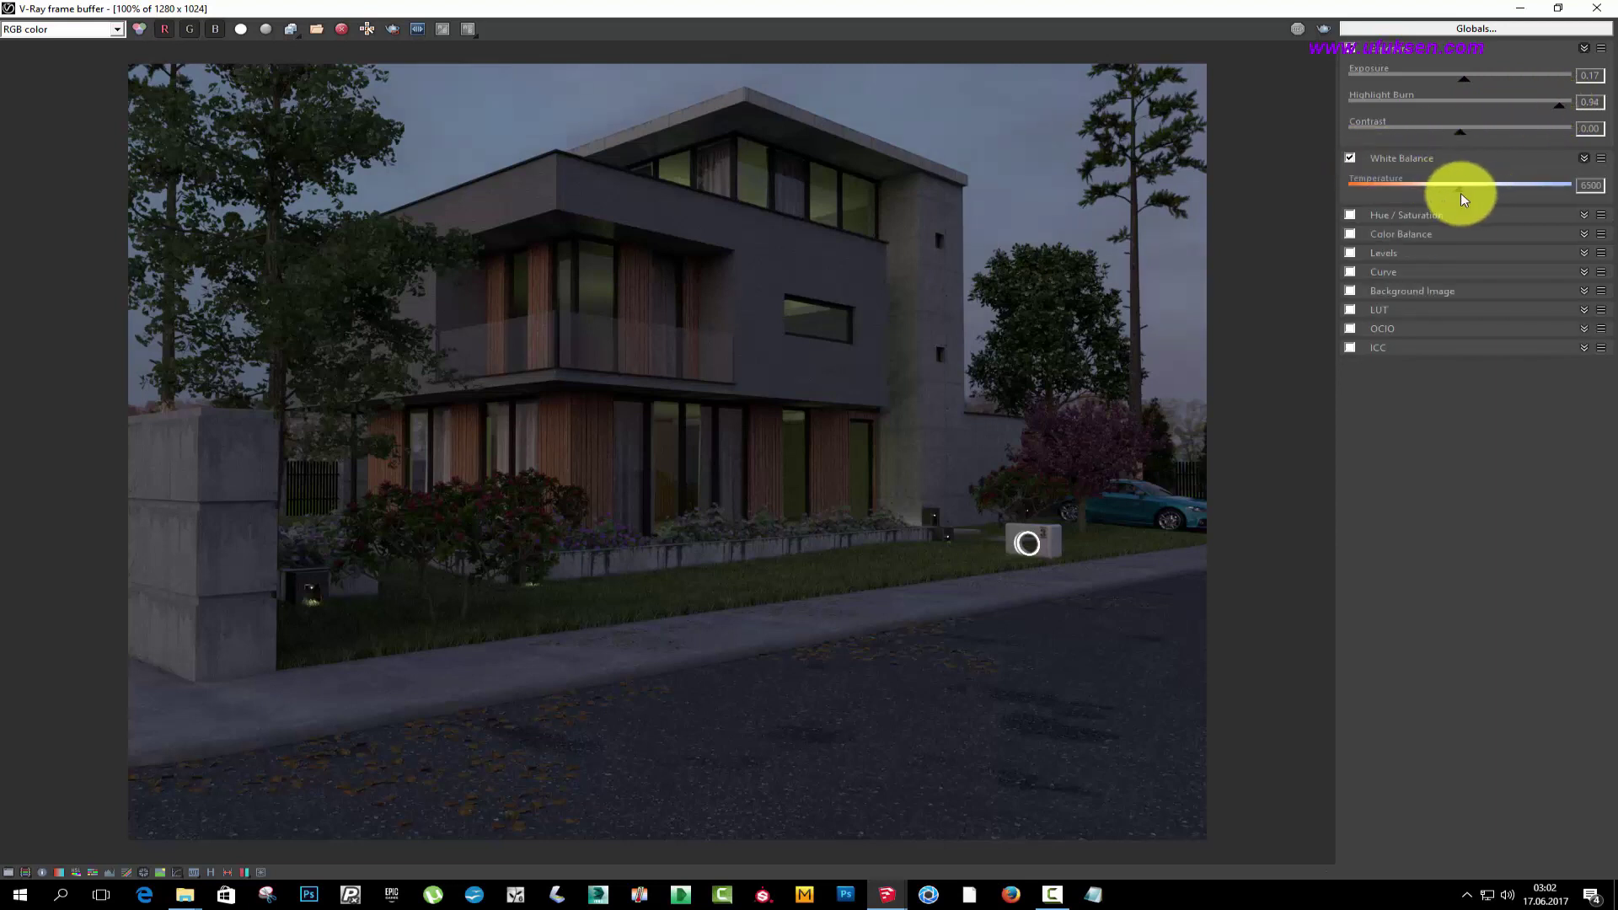
mouse_move(1464, 200)
left_mouse_down()
mouse_move(1480, 191)
mouse_move(1450, 195)
left_mouse_up()
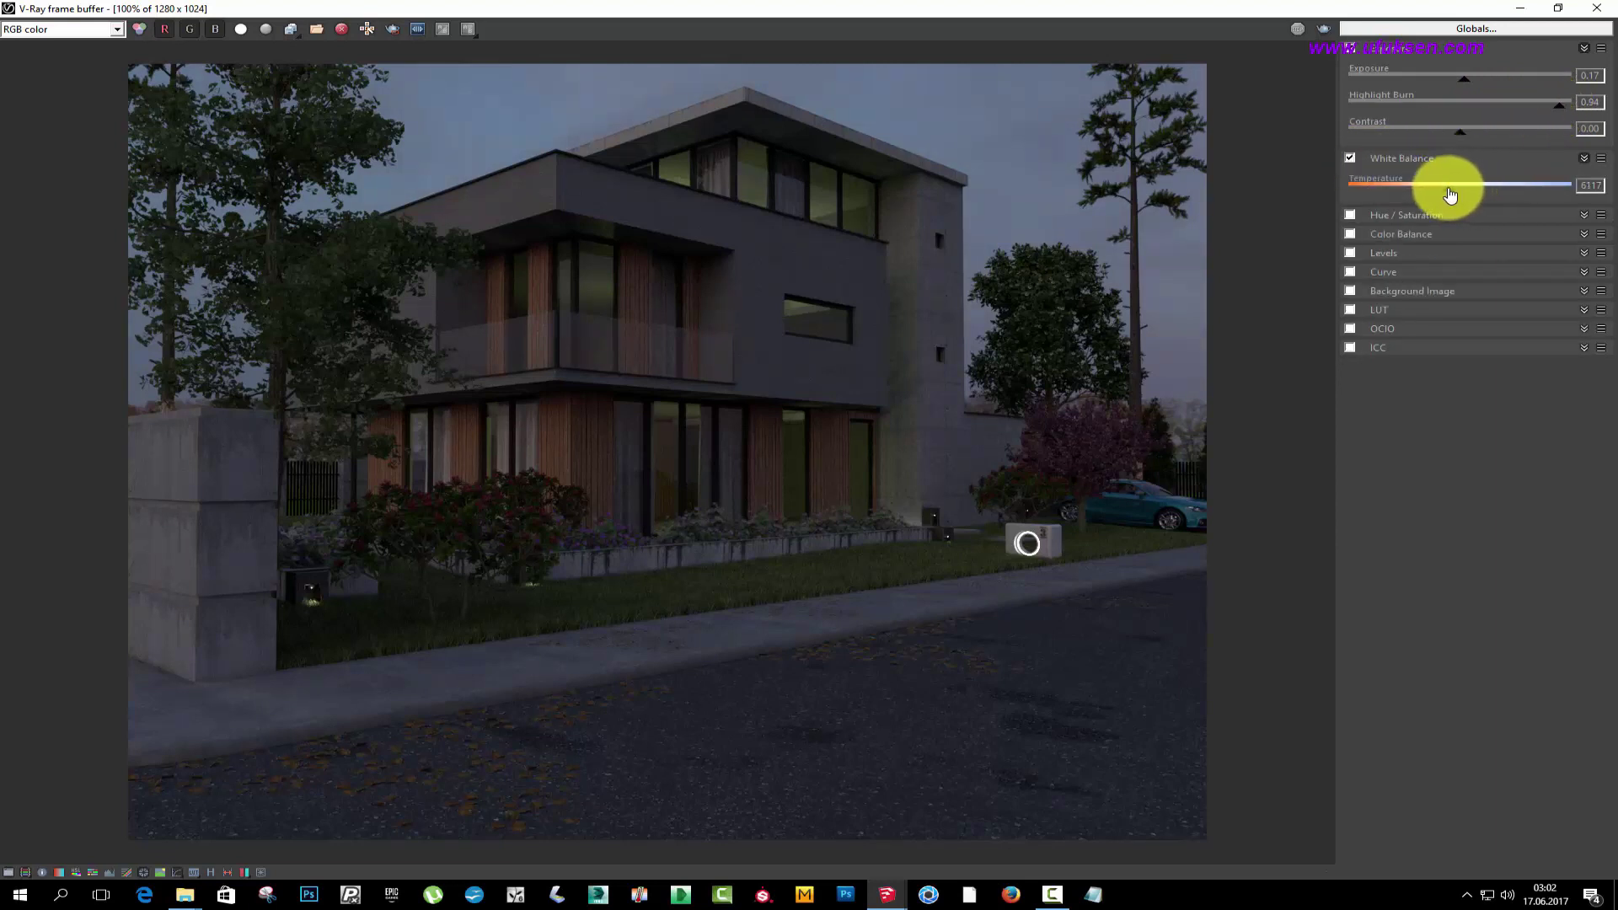
- Enable the Curve correction and shape the tone curve into a contrast S-curve
left_click(1399, 253)
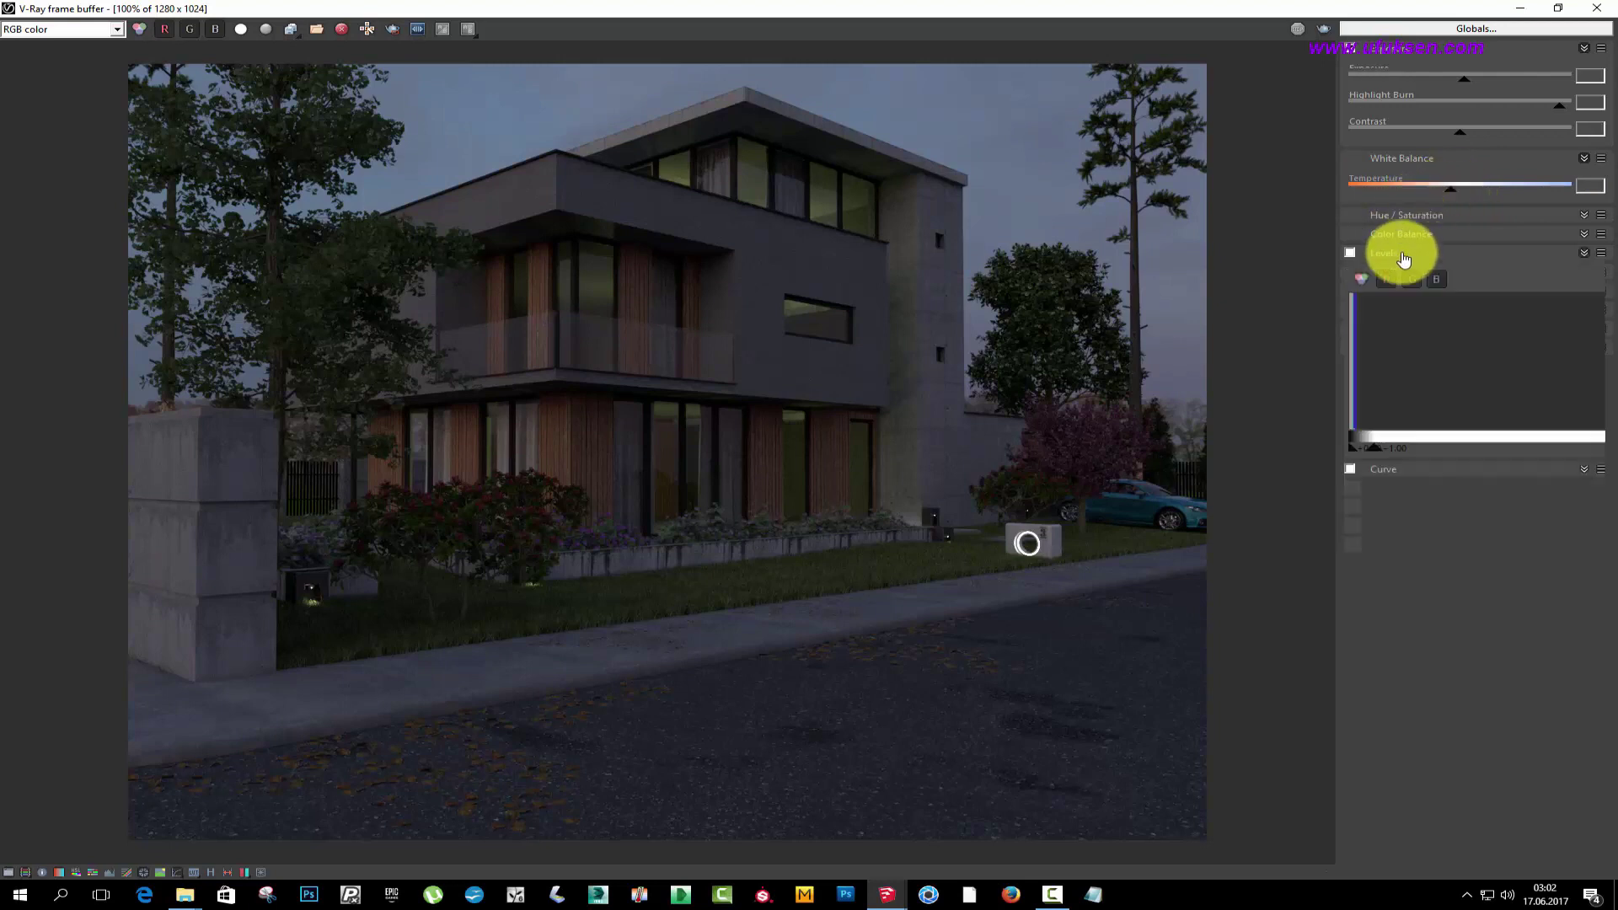
left_click(1398, 253)
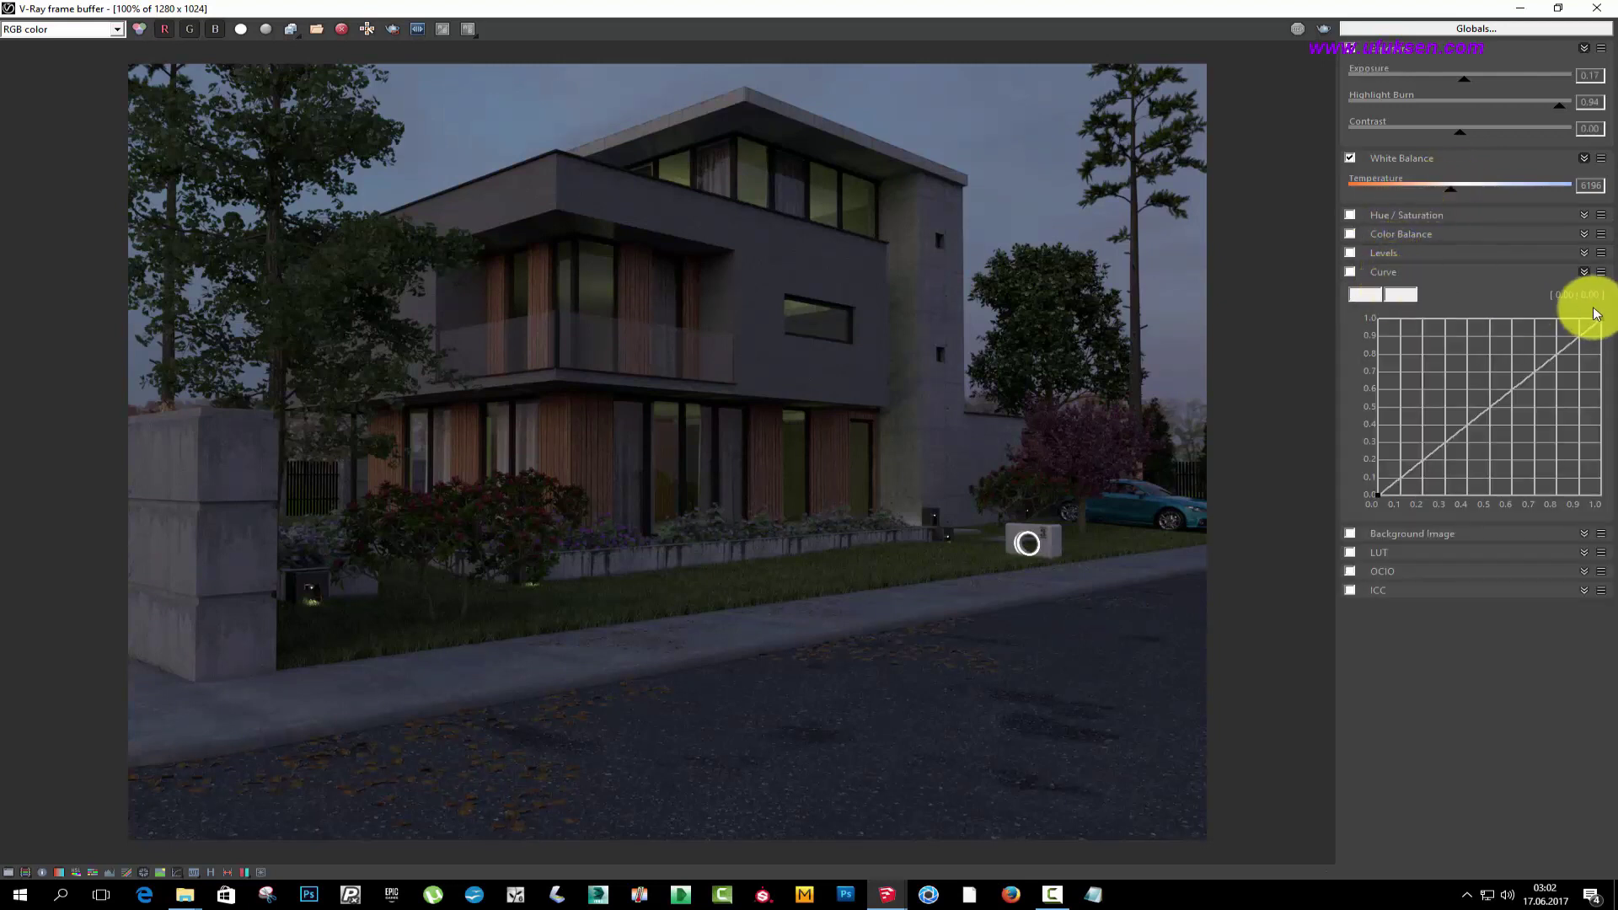
left_click(1350, 273)
mouse_move(1589, 330)
left_mouse_down()
mouse_move(1549, 362)
mouse_move(1484, 342)
left_mouse_up()
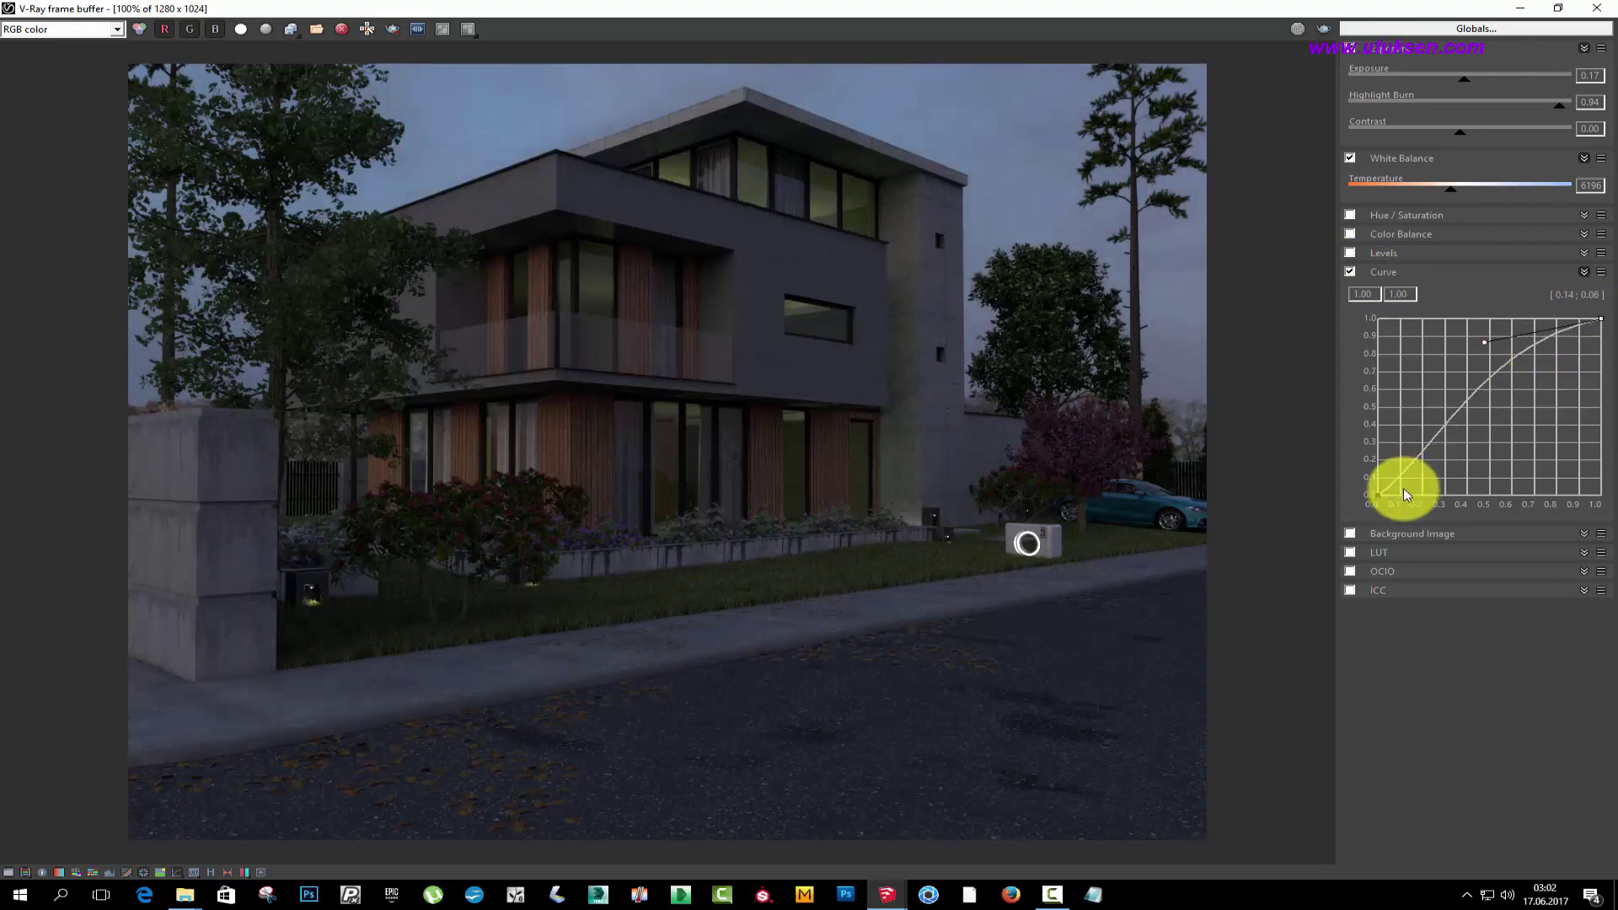
left_click(1378, 497)
left_click(1441, 449)
mouse_move(1438, 444)
left_mouse_down()
mouse_move(1450, 426)
mouse_move(1425, 432)
mouse_move(1482, 372)
left_mouse_up()
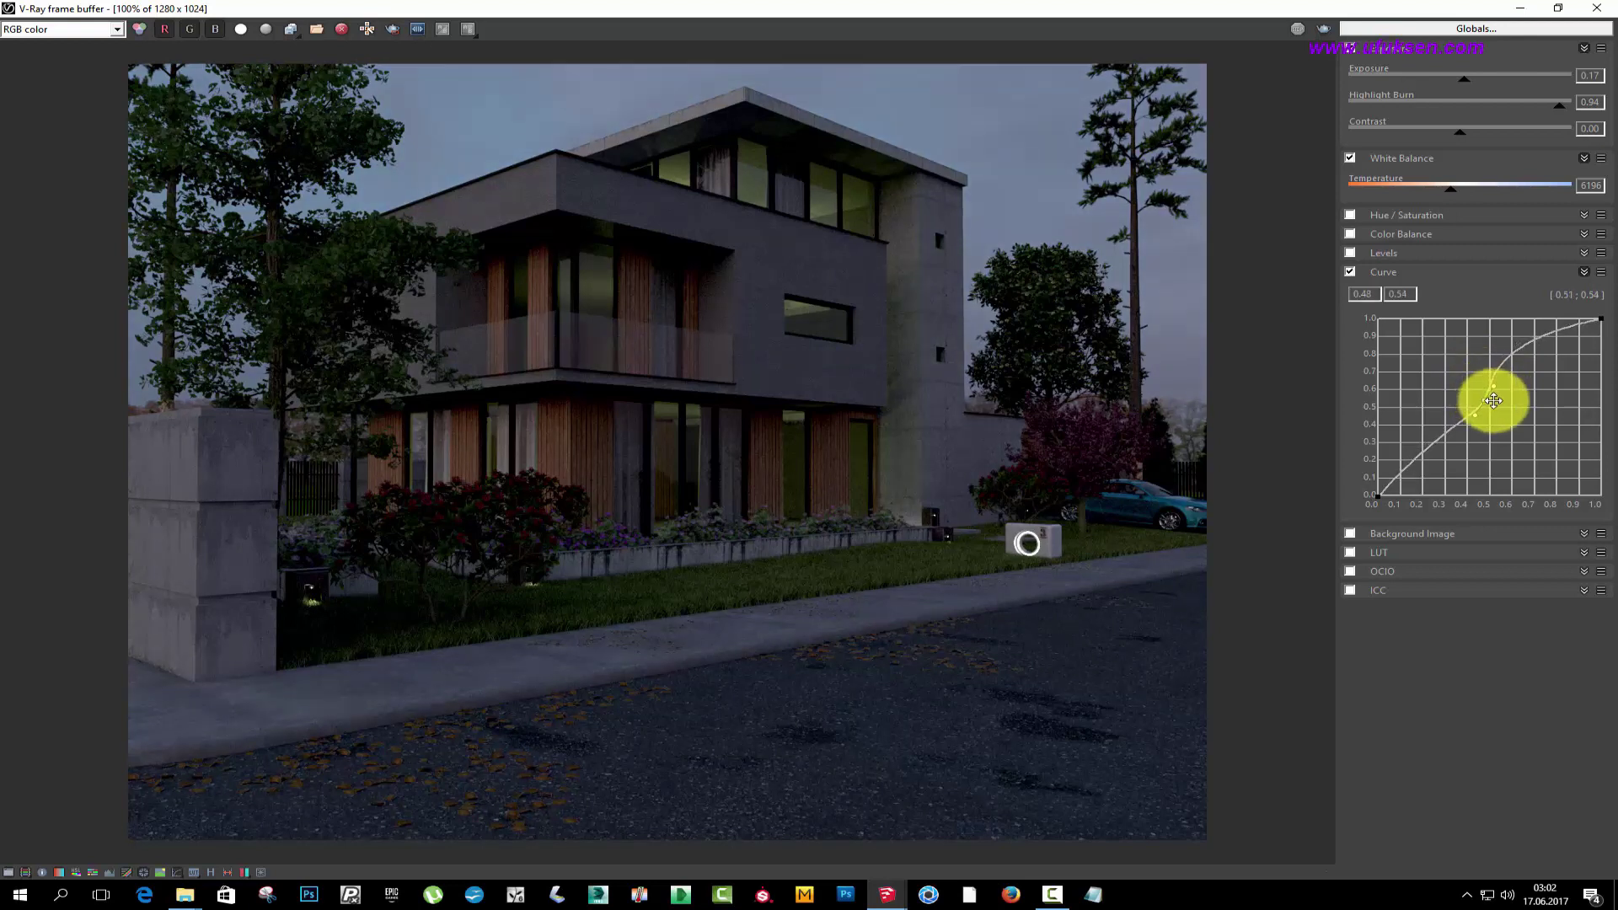
mouse_move(1488, 392)
left_mouse_down()
mouse_move(1463, 378)
mouse_move(1522, 371)
left_mouse_up()
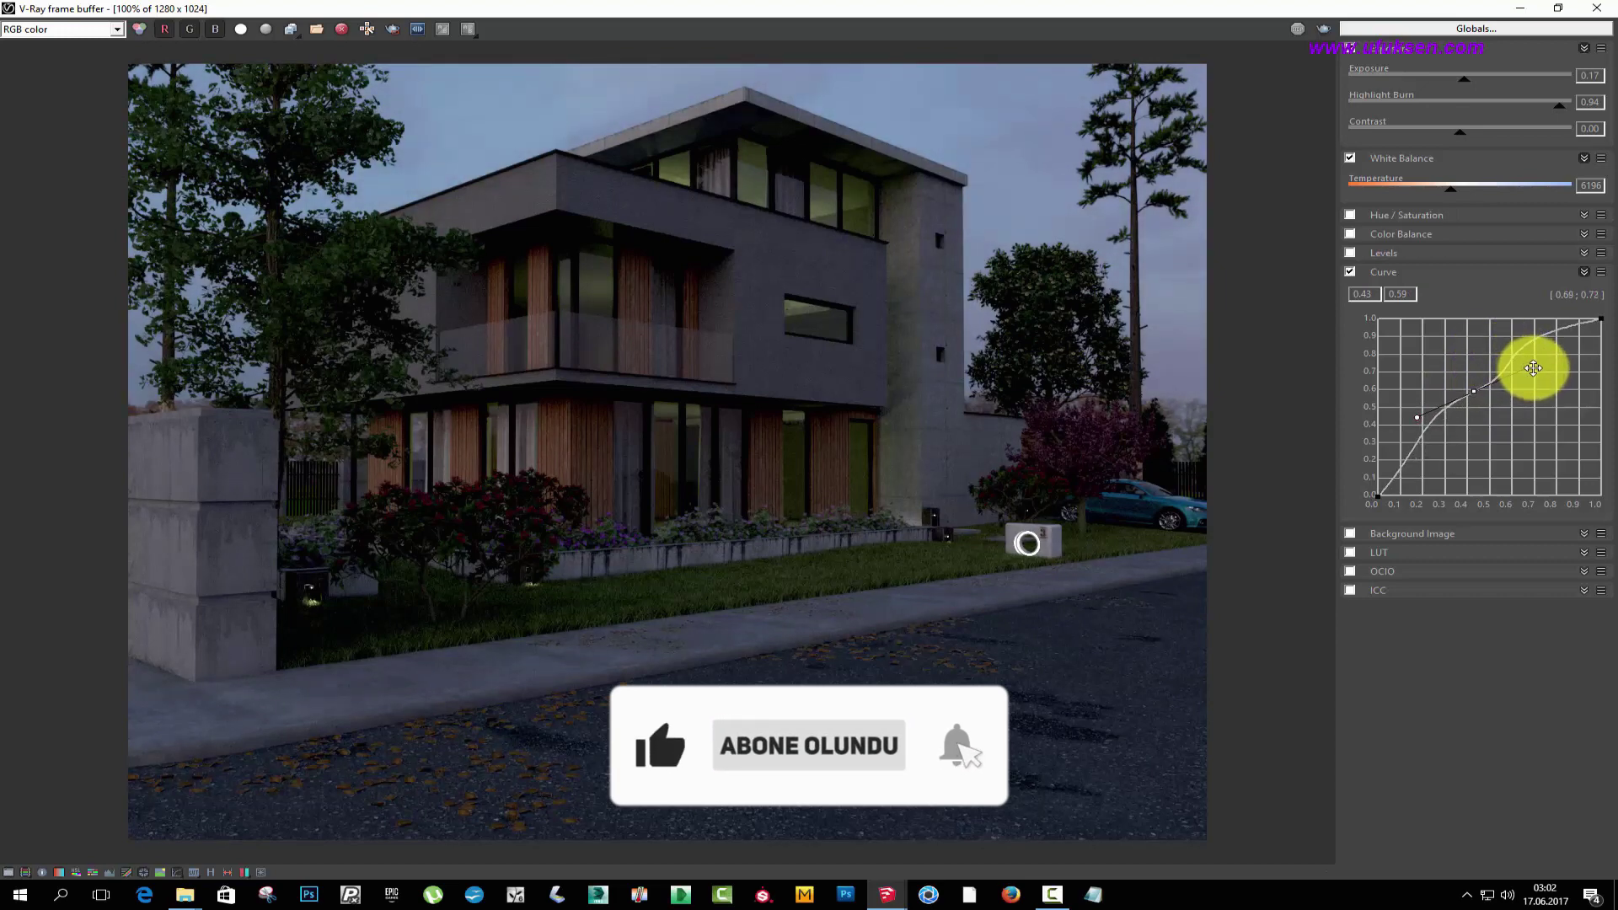
mouse_move(1530, 366)
left_mouse_down()
mouse_move(1566, 347)
mouse_move(1547, 354)
left_mouse_up()
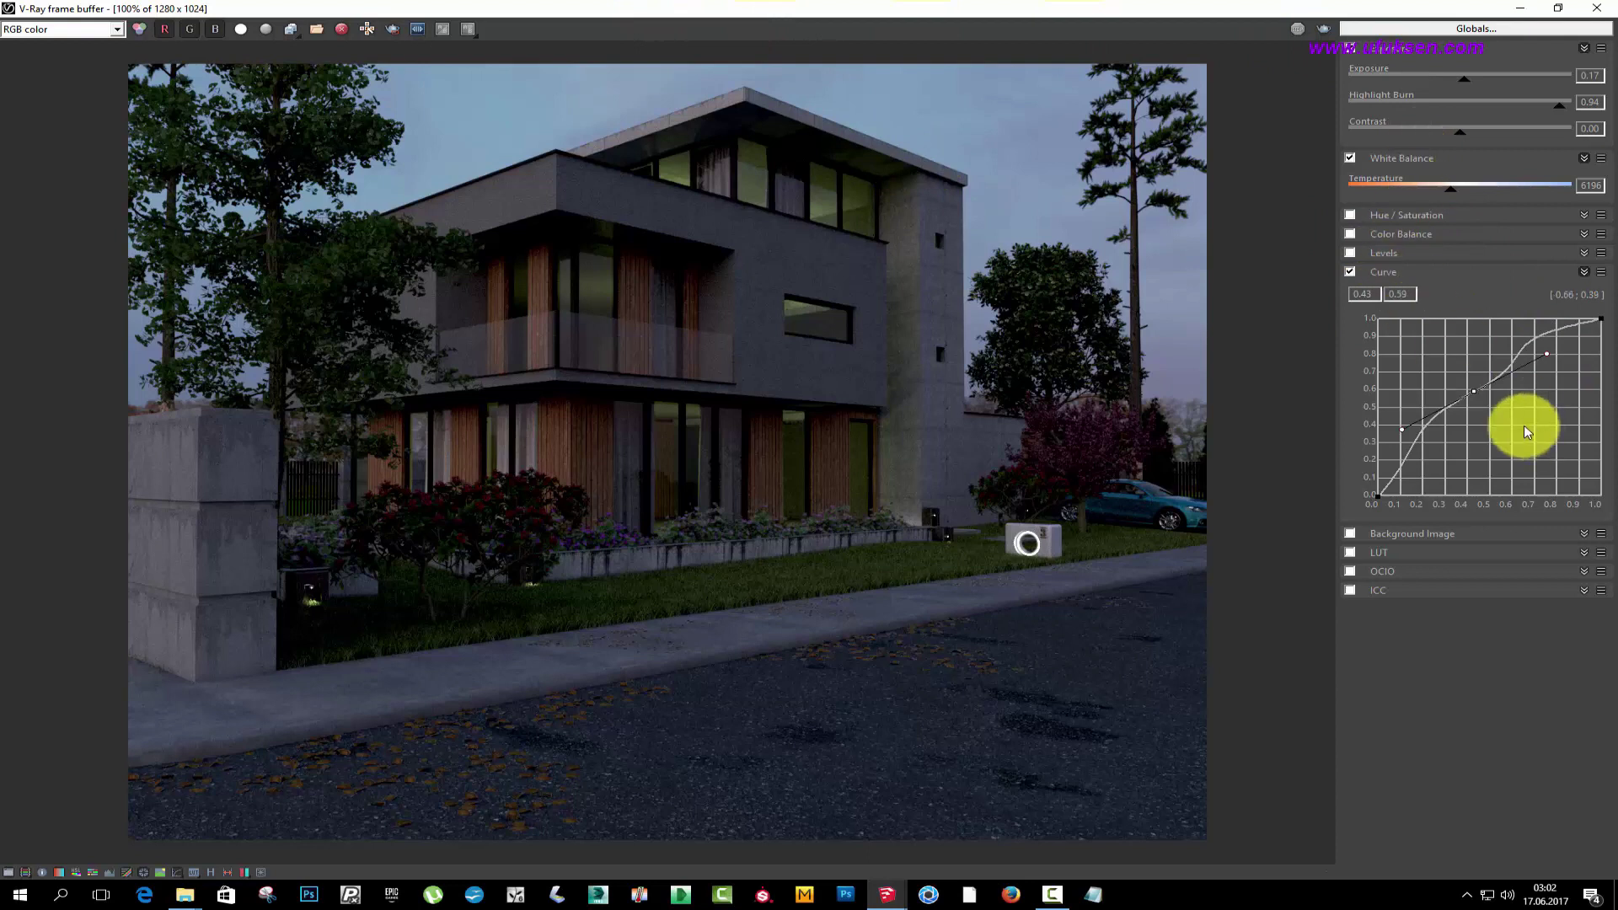
left_click_drag(1546, 353, 1499, 354)
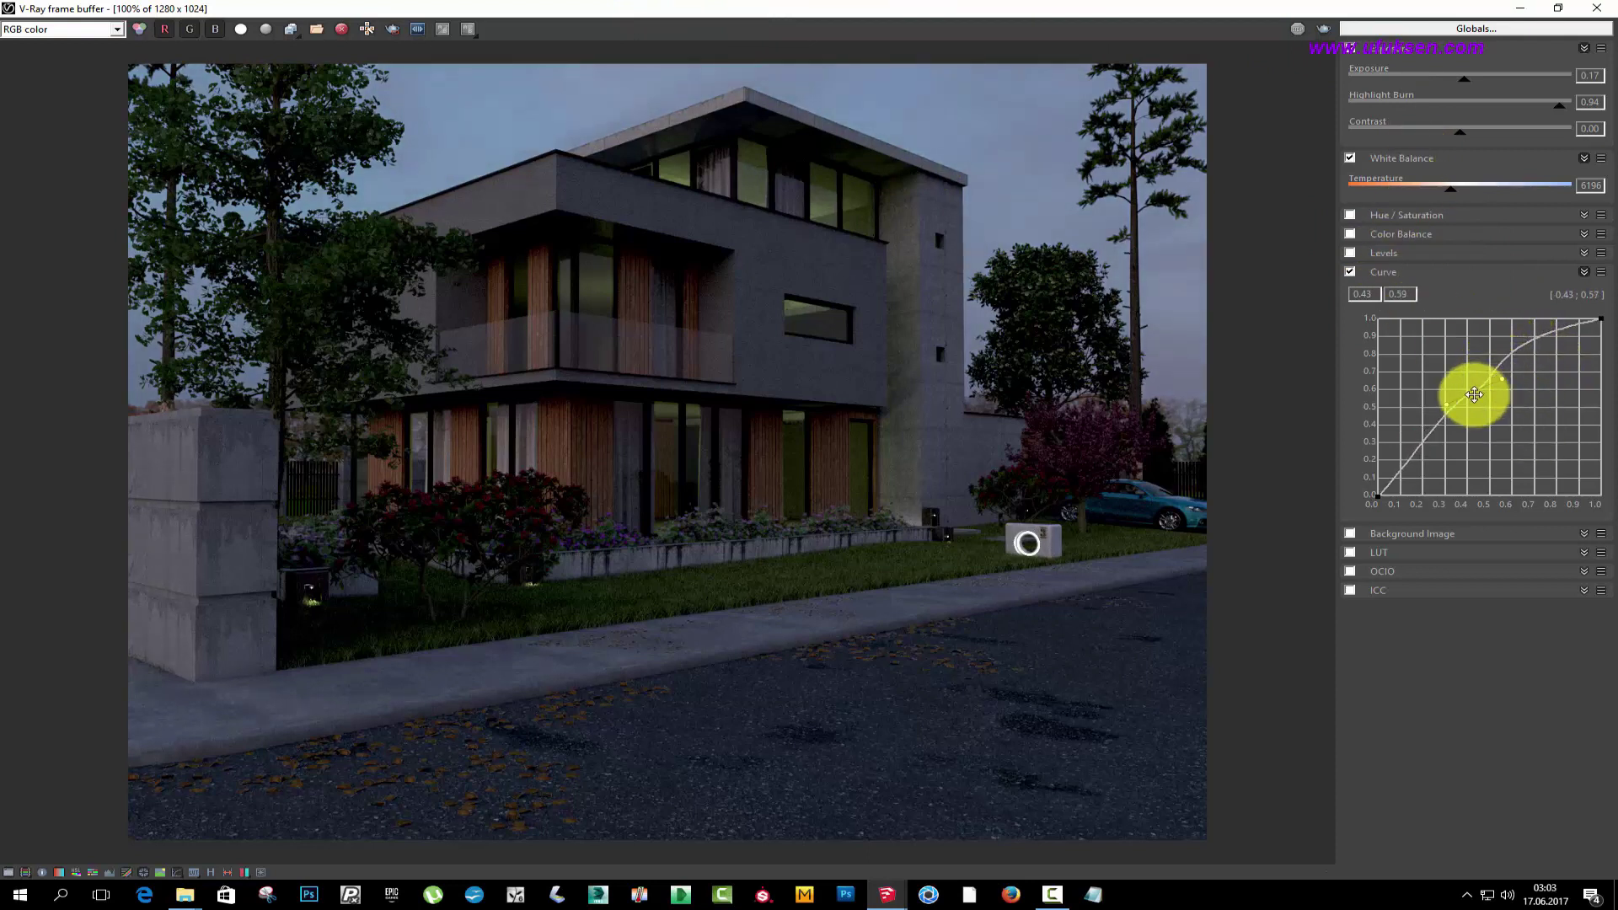
left_click_drag(1474, 394, 1469, 401)
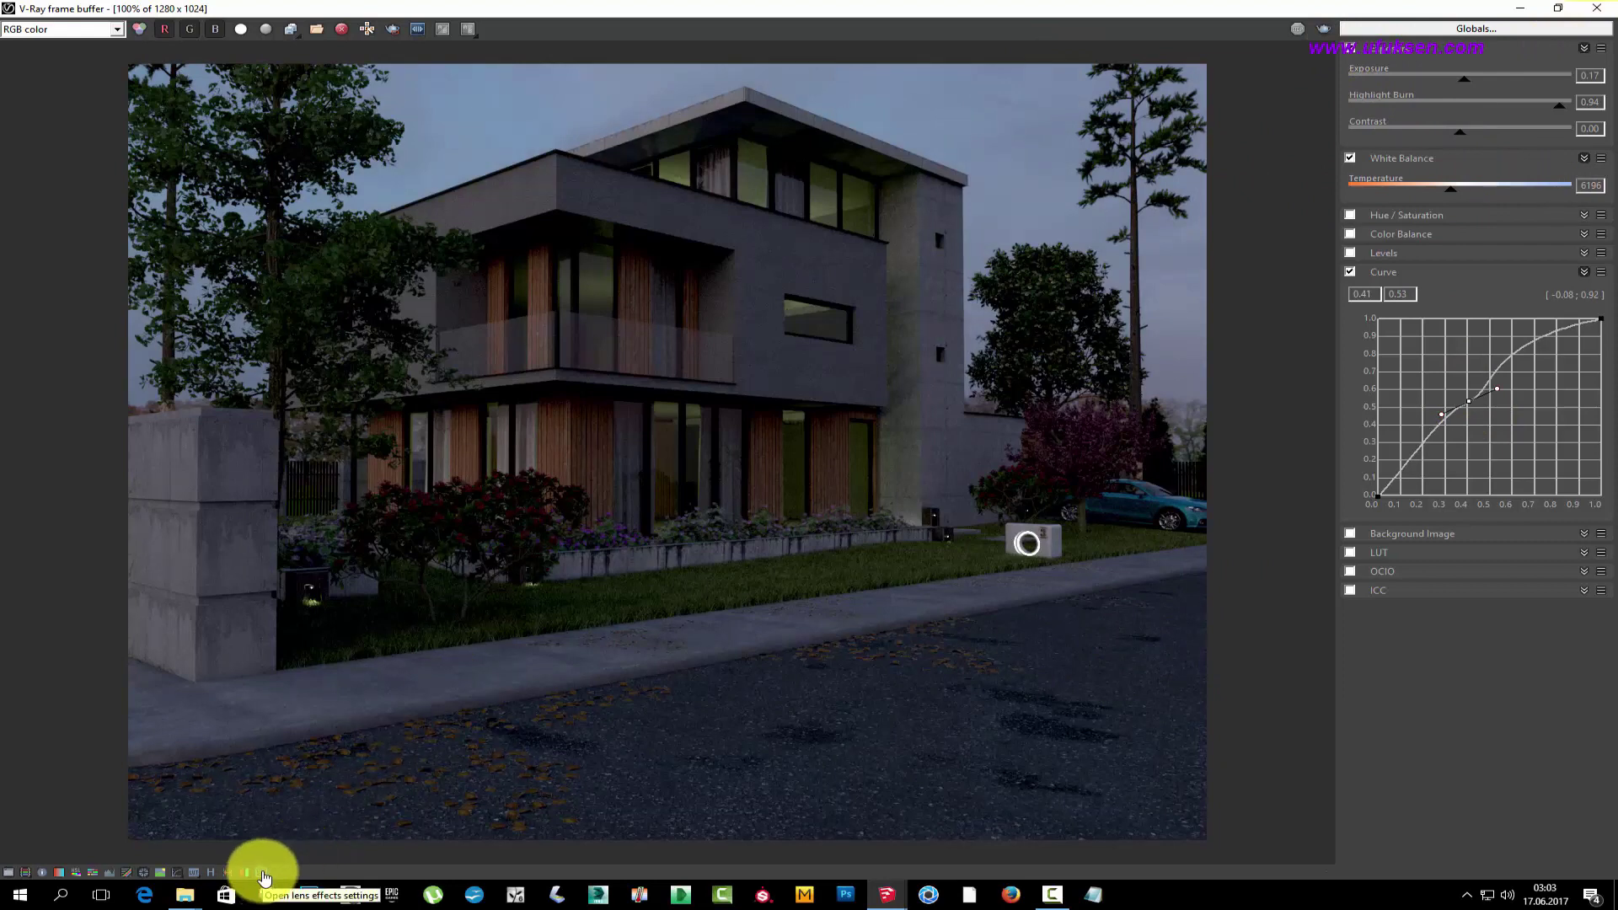
- Enable Bloom with weight 12.26 and size 87.88, turning off intensity masking
left_click(264, 877)
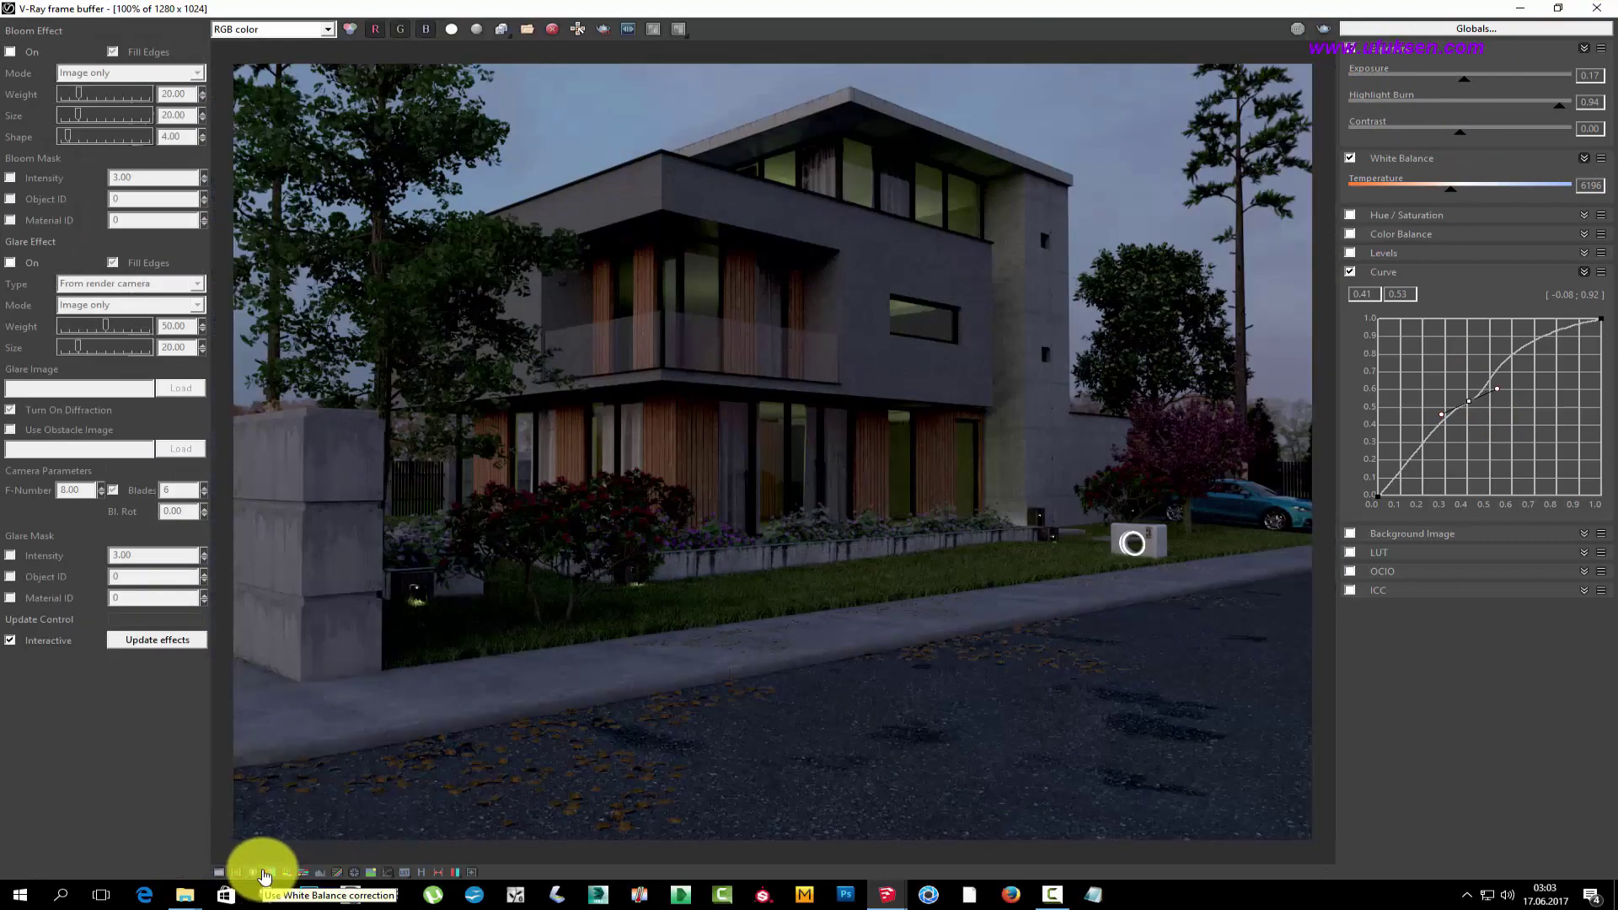
left_click(10, 53)
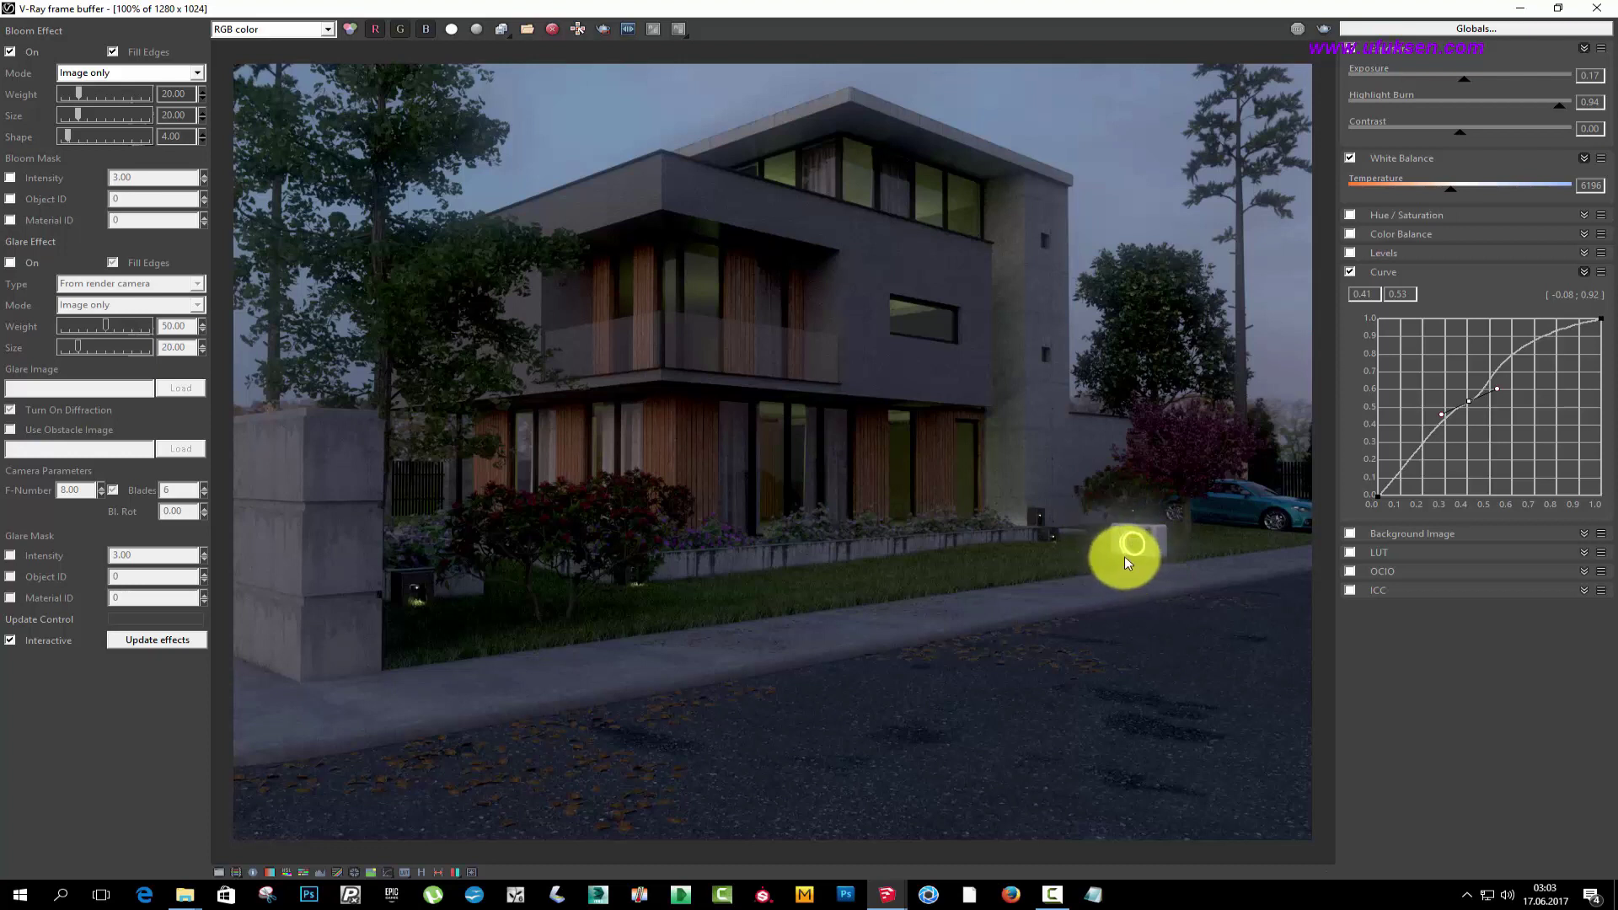
left_click(11, 52)
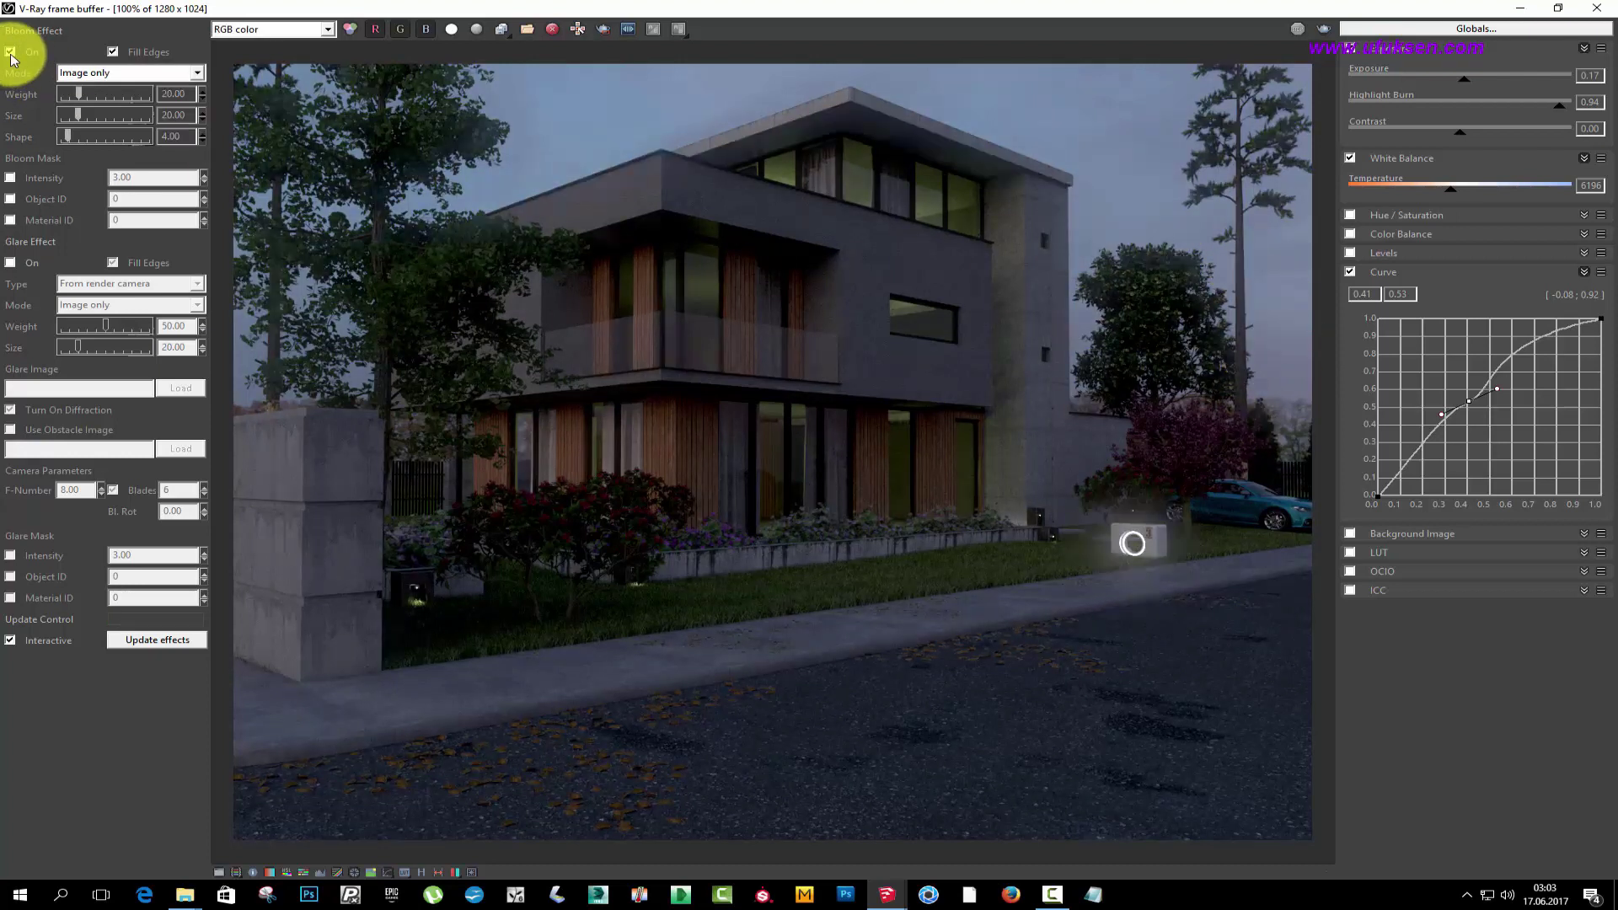
left_click(10, 53)
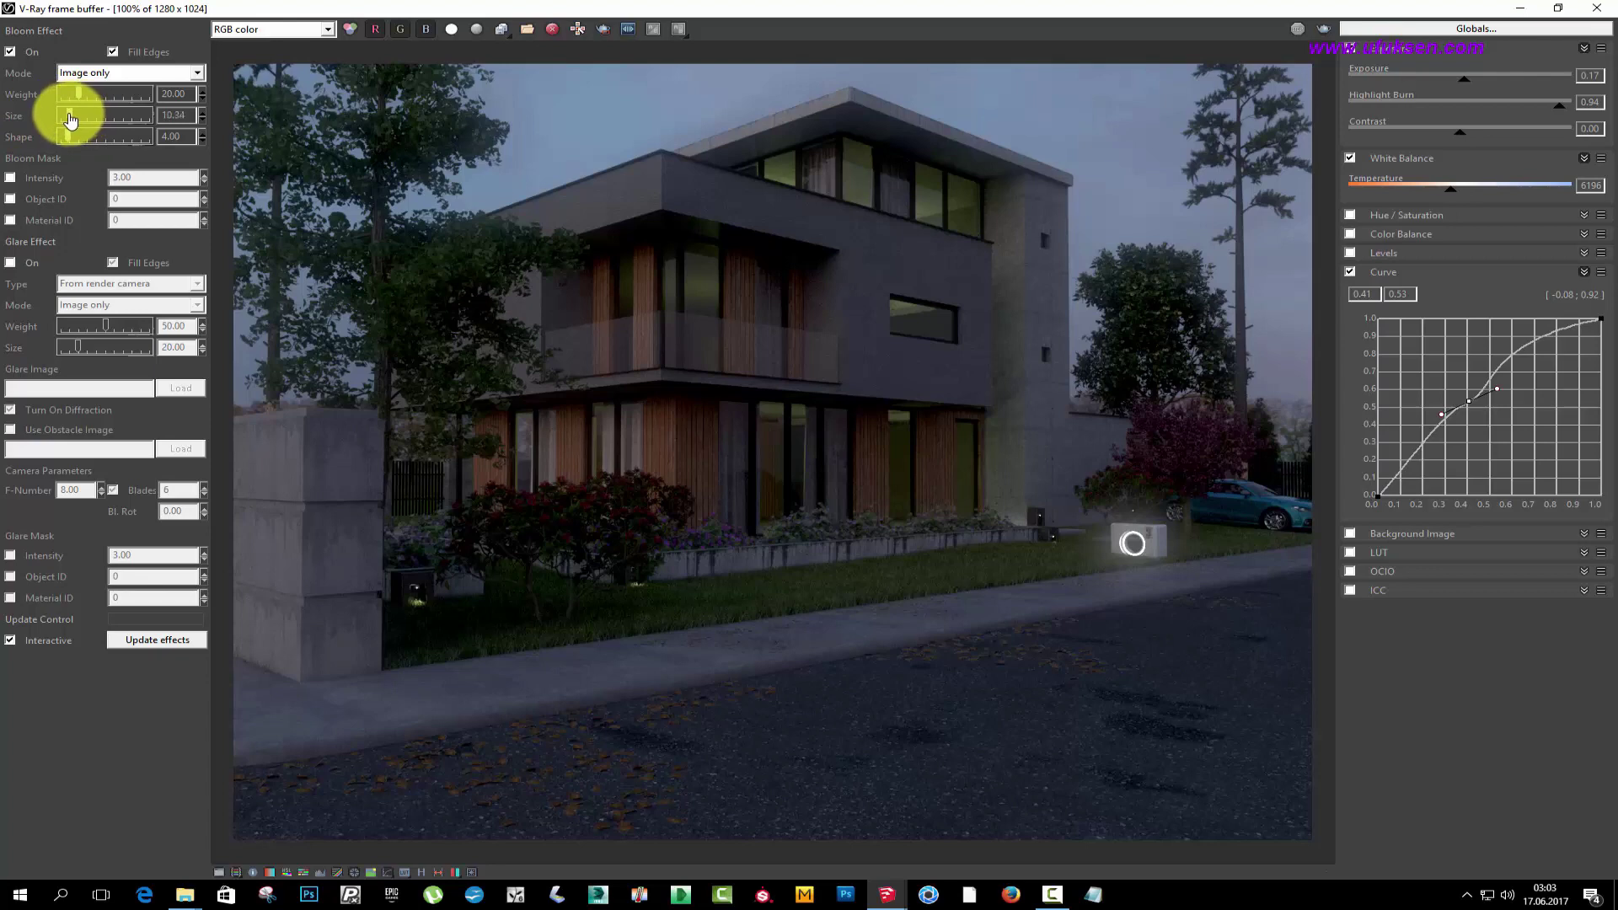
left_click_drag(71, 121, 69, 121)
mouse_move(68, 135)
left_mouse_down()
mouse_move(72, 100)
mouse_move(110, 100)
mouse_move(72, 102)
mouse_move(94, 126)
mouse_move(155, 129)
mouse_move(77, 139)
left_mouse_up()
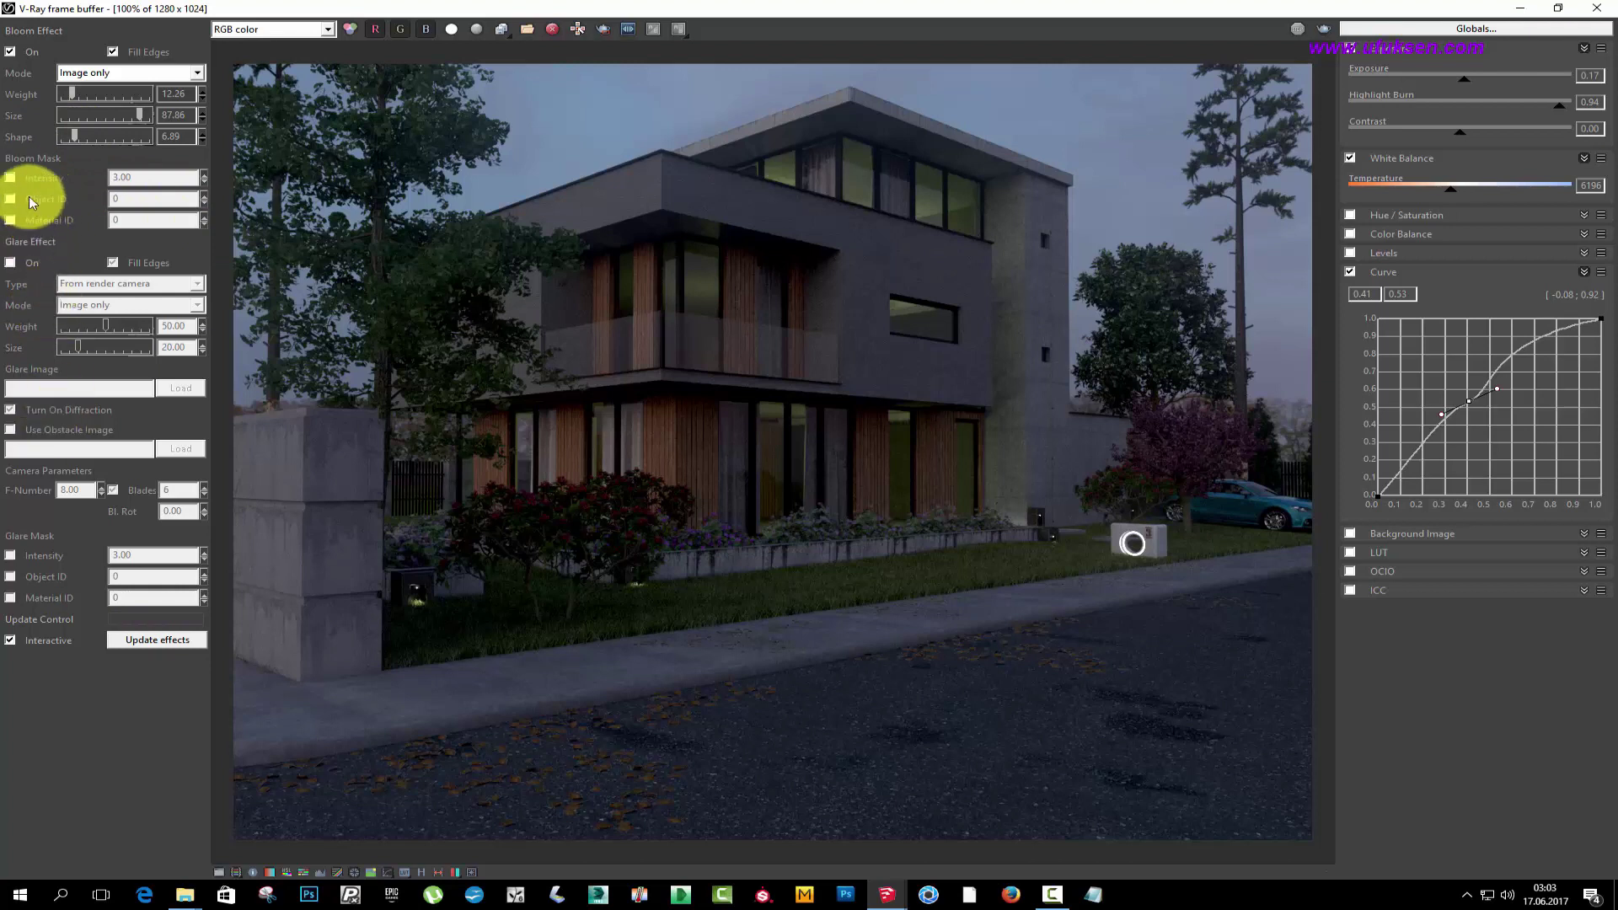
left_click(12, 178)
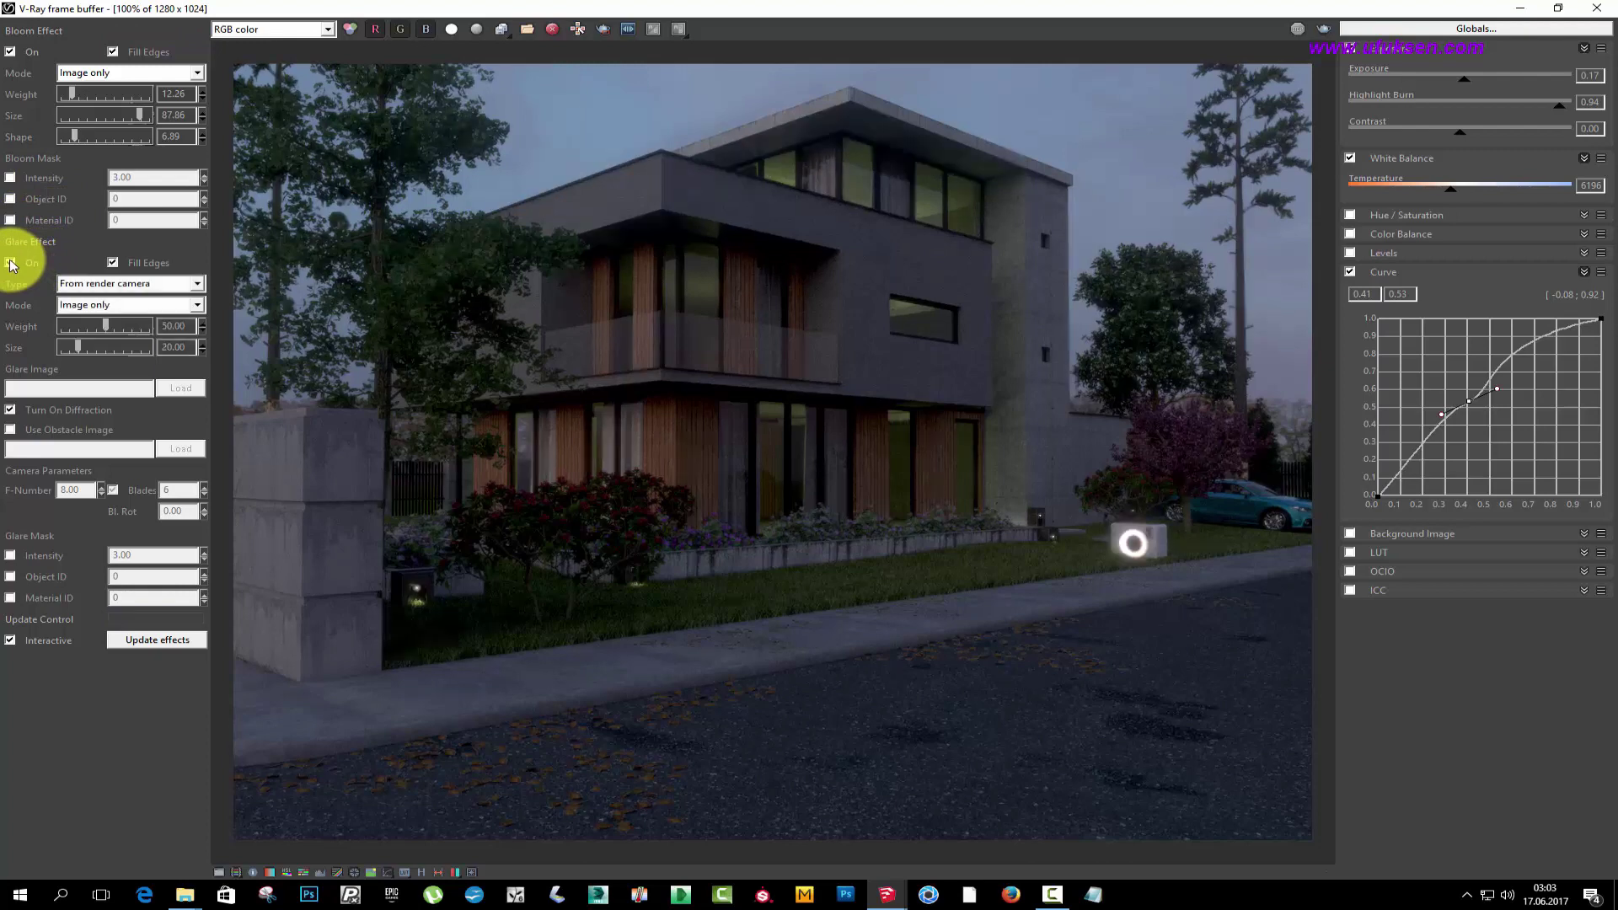
- Enable Glare in Render element only mode with size 5.67
left_click(11, 263)
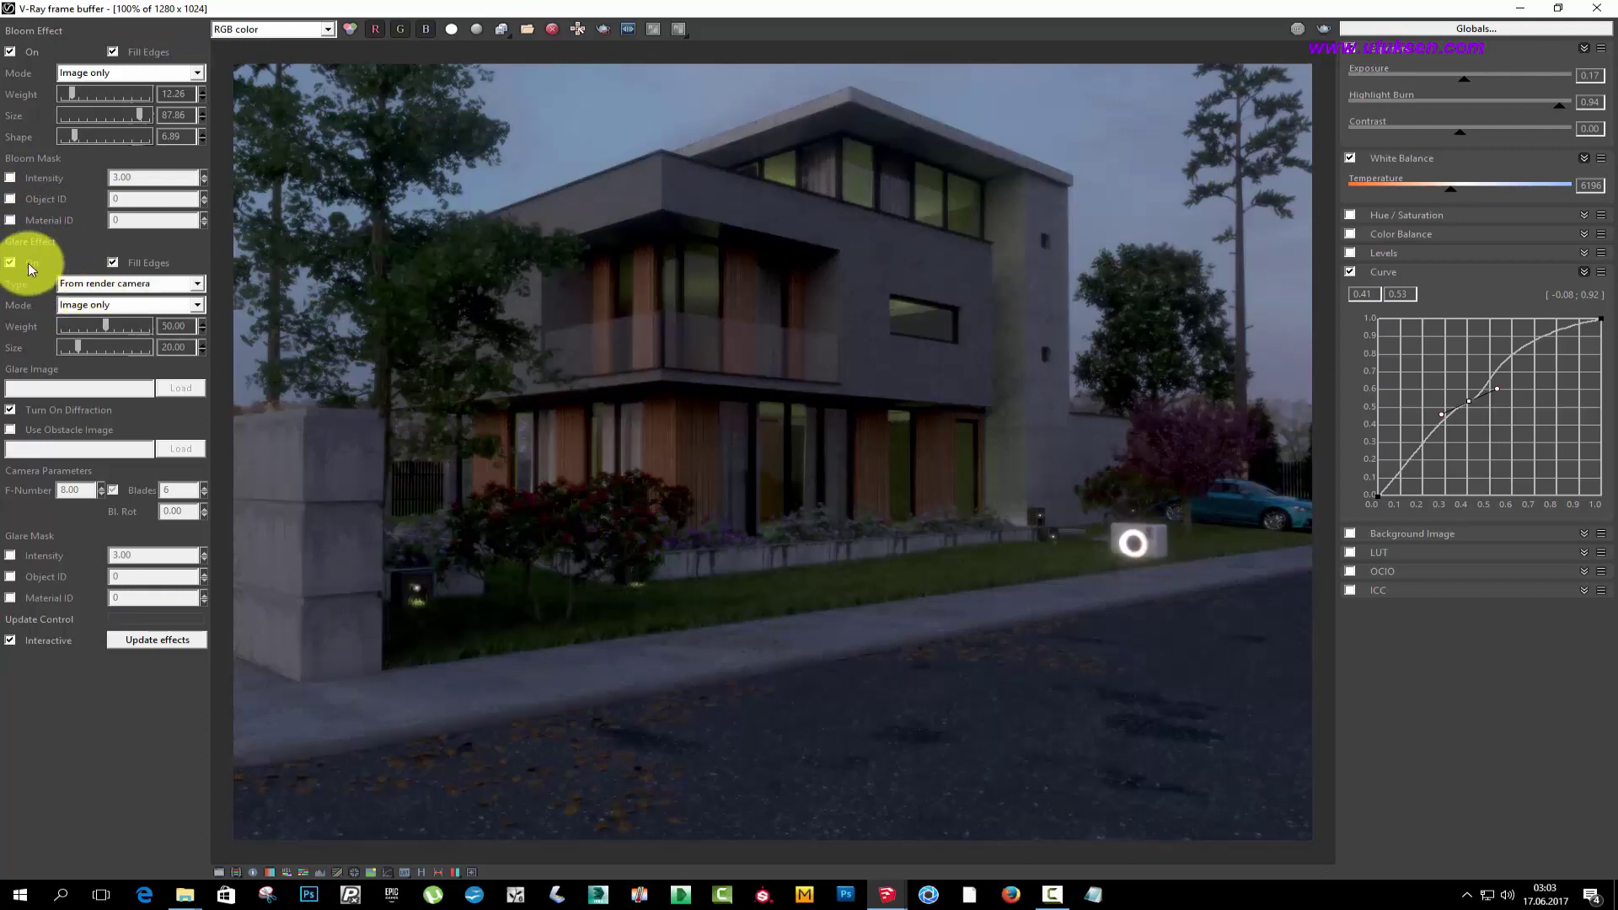
left_click(124, 295)
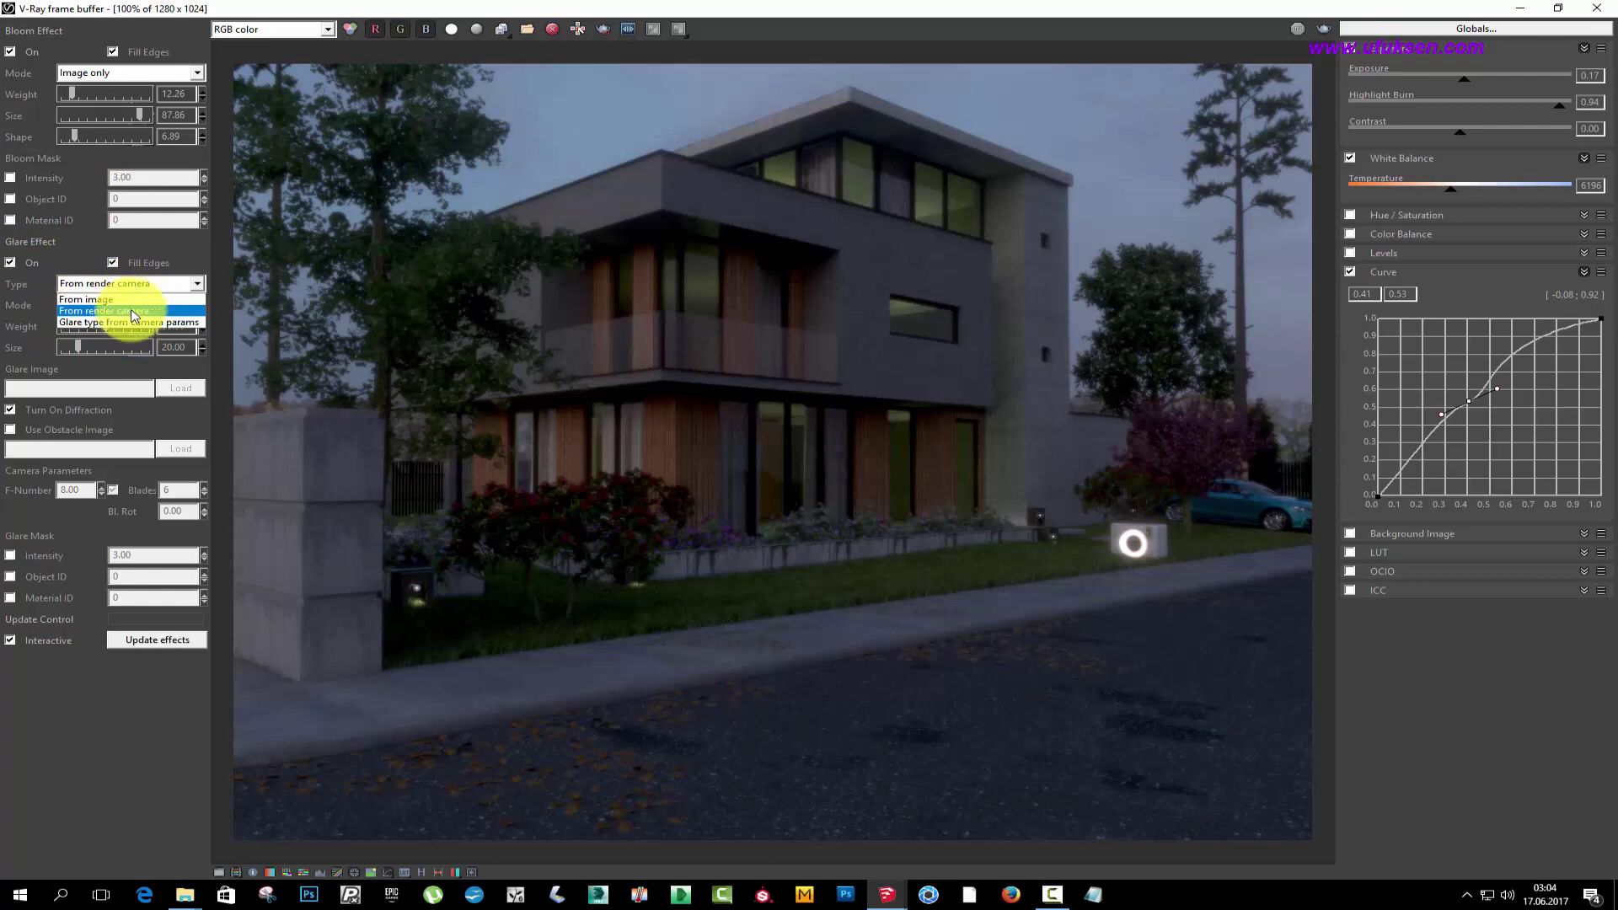
left_click(177, 261)
left_click(106, 305)
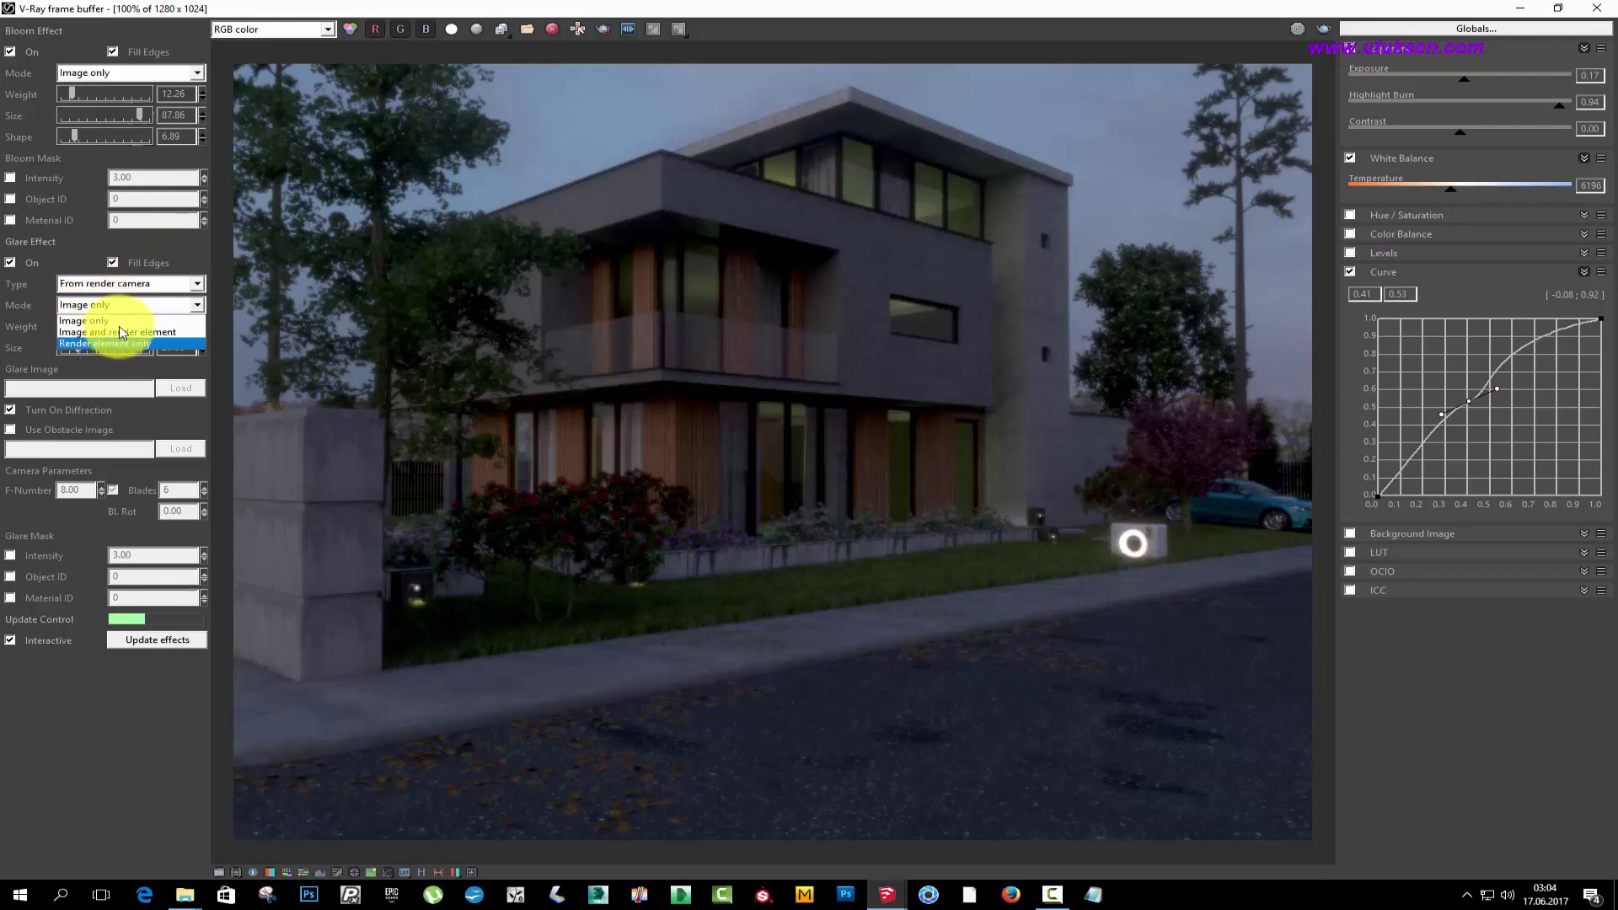
left_click(127, 341)
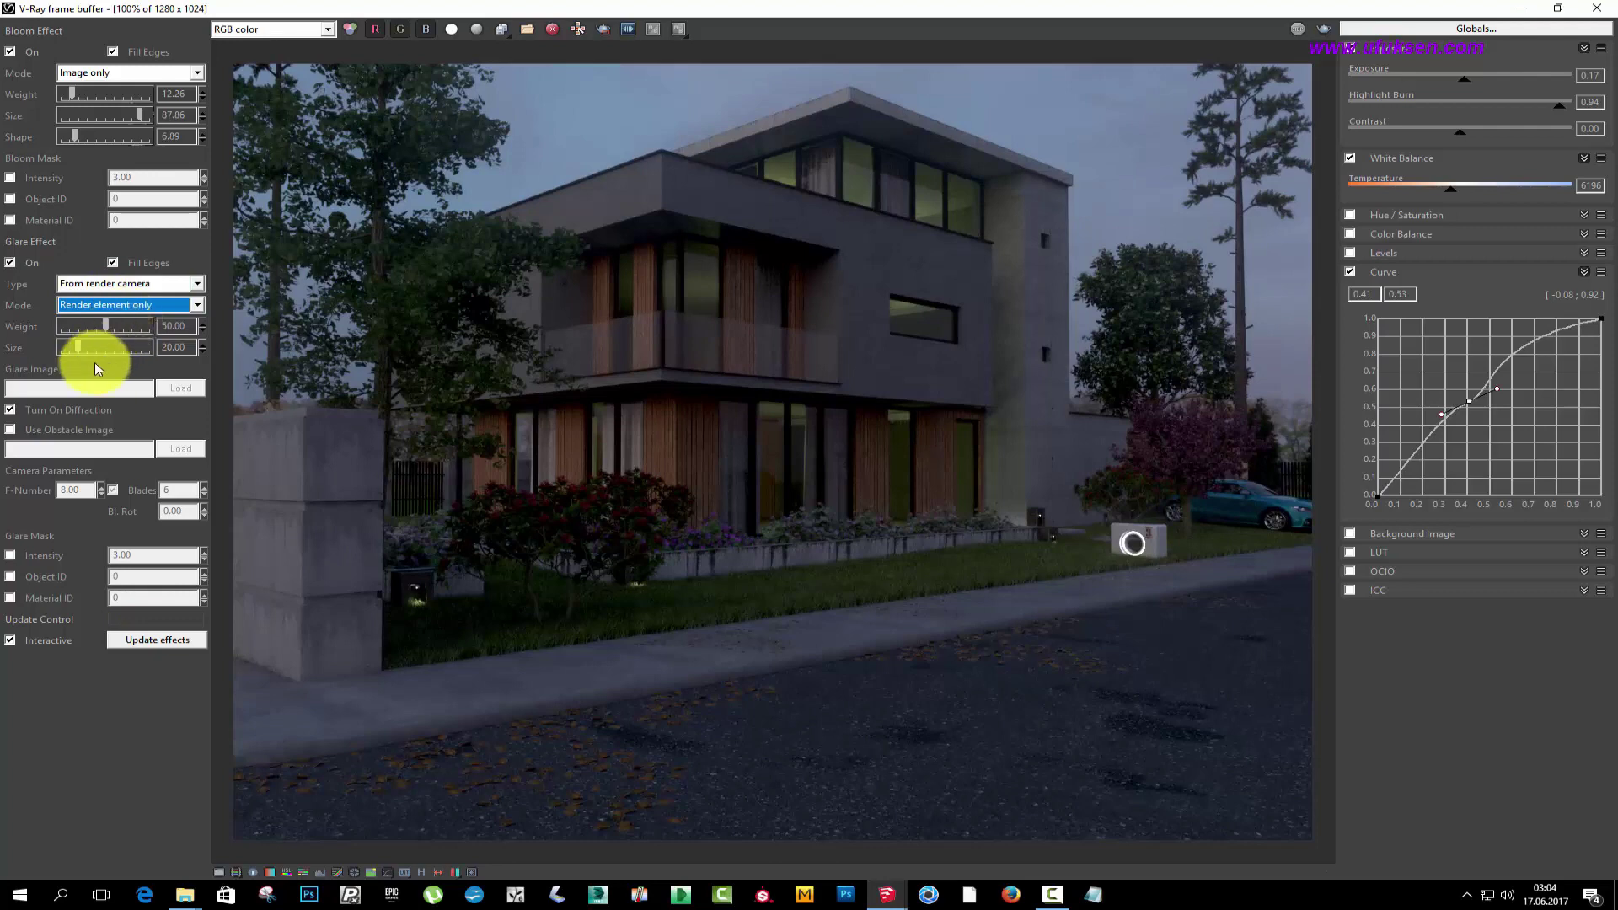
left_click_drag(79, 347, 64, 348)
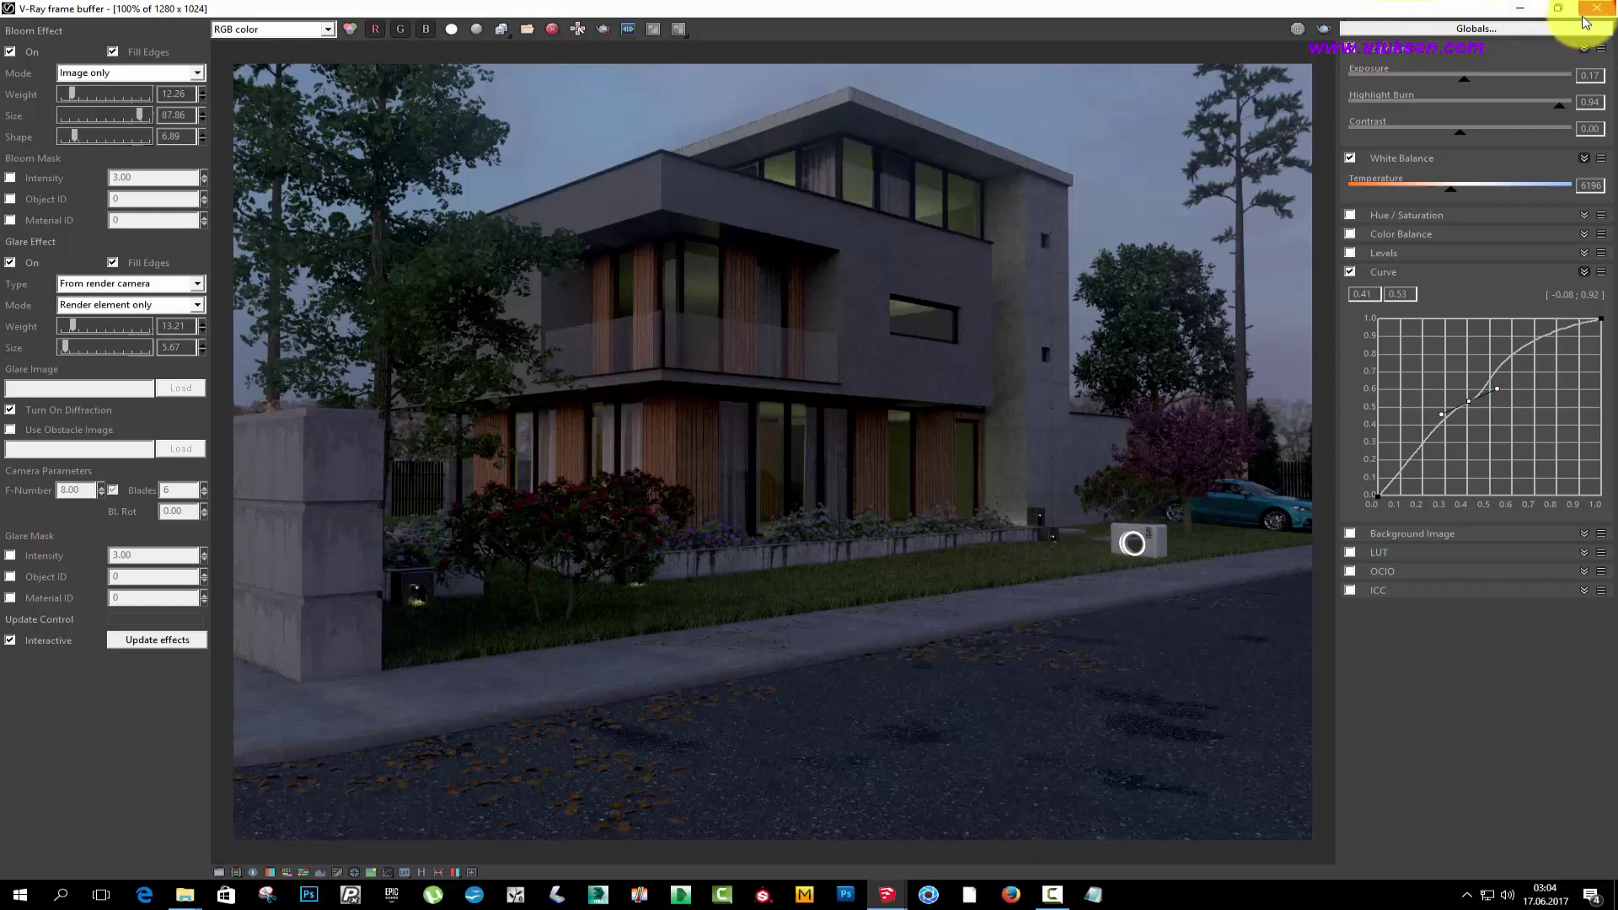
- Close the frame buffer and load the 15.ies profile for a new IES light
left_click(1589, 17)
scroll(931, 547, "up", 3)
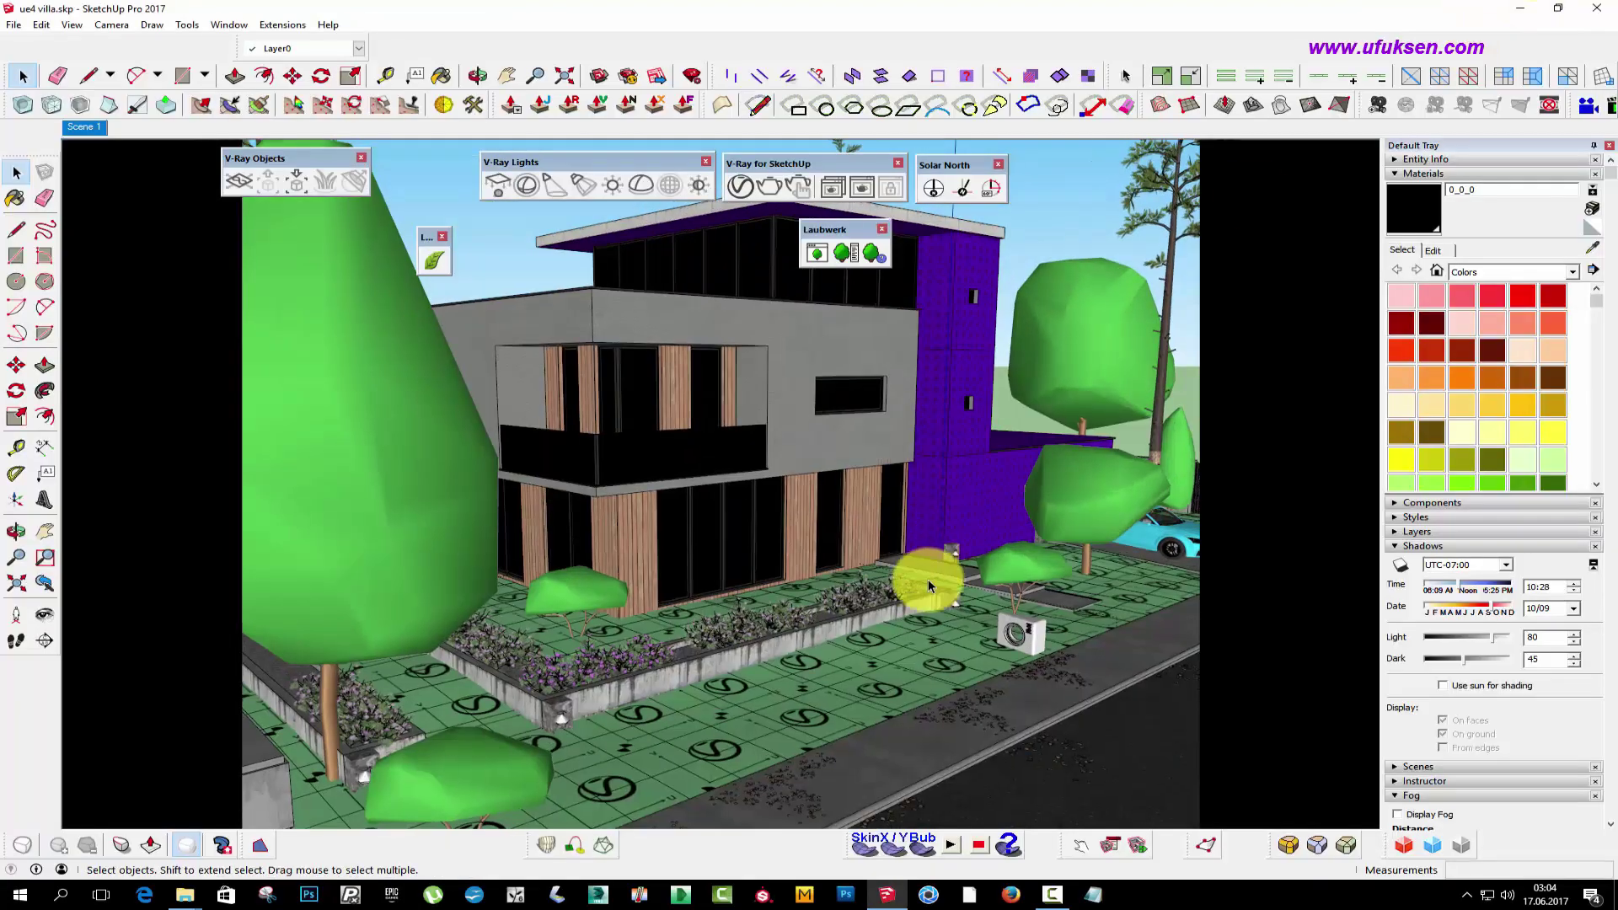
scroll(944, 546, "up", 4)
scroll(944, 546, "up", 3)
scroll(946, 543, "up", 2)
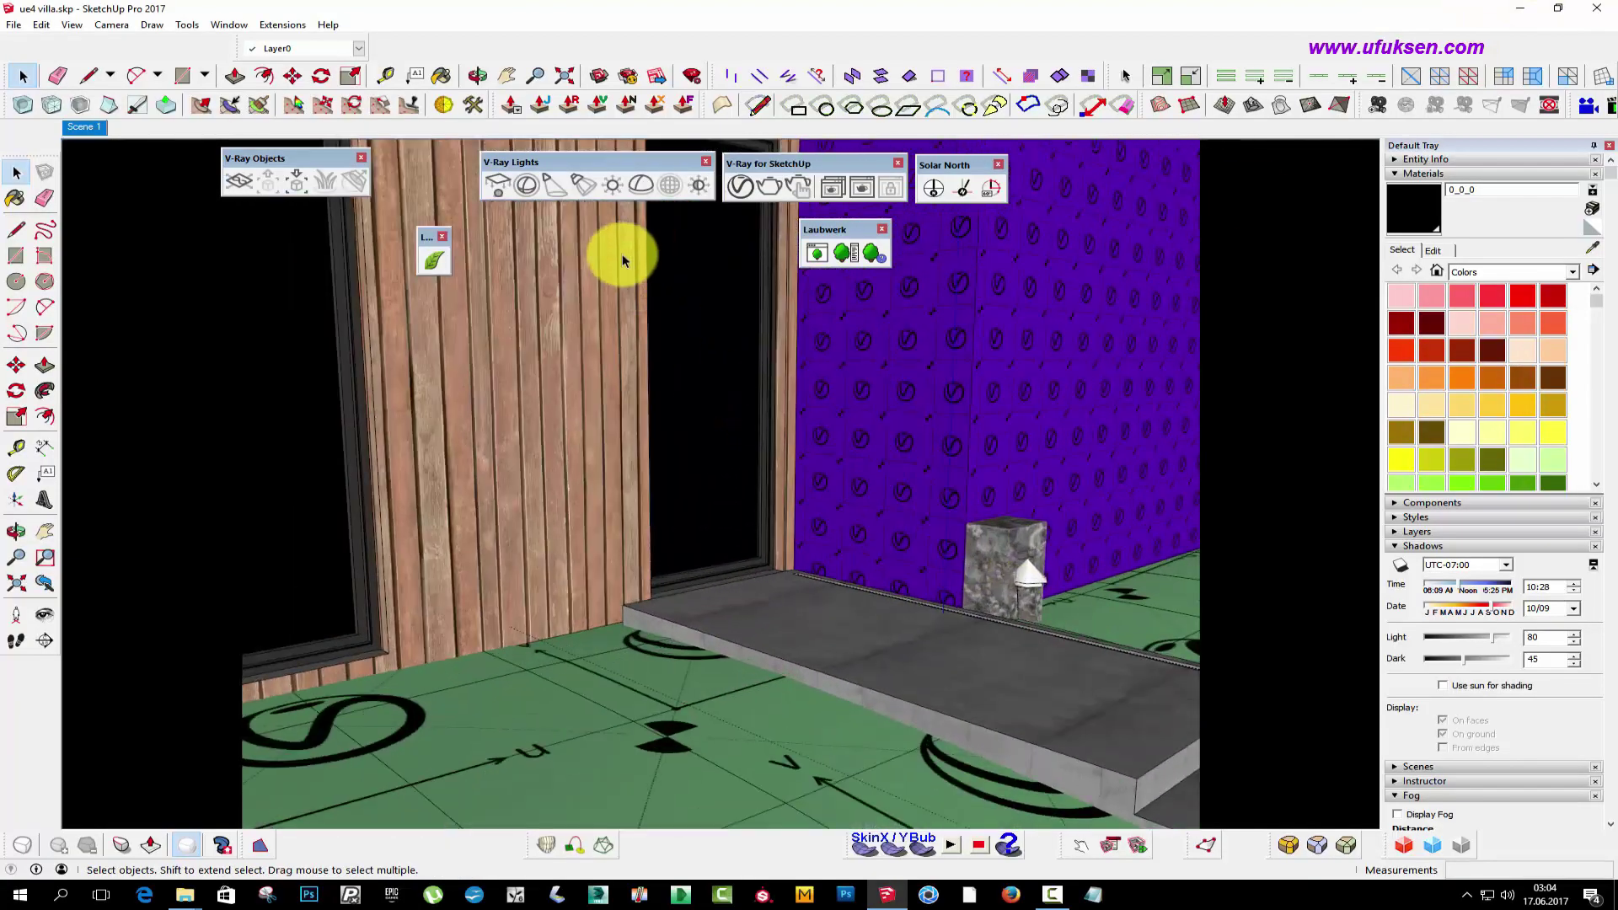
left_click(581, 184)
type("*.*")
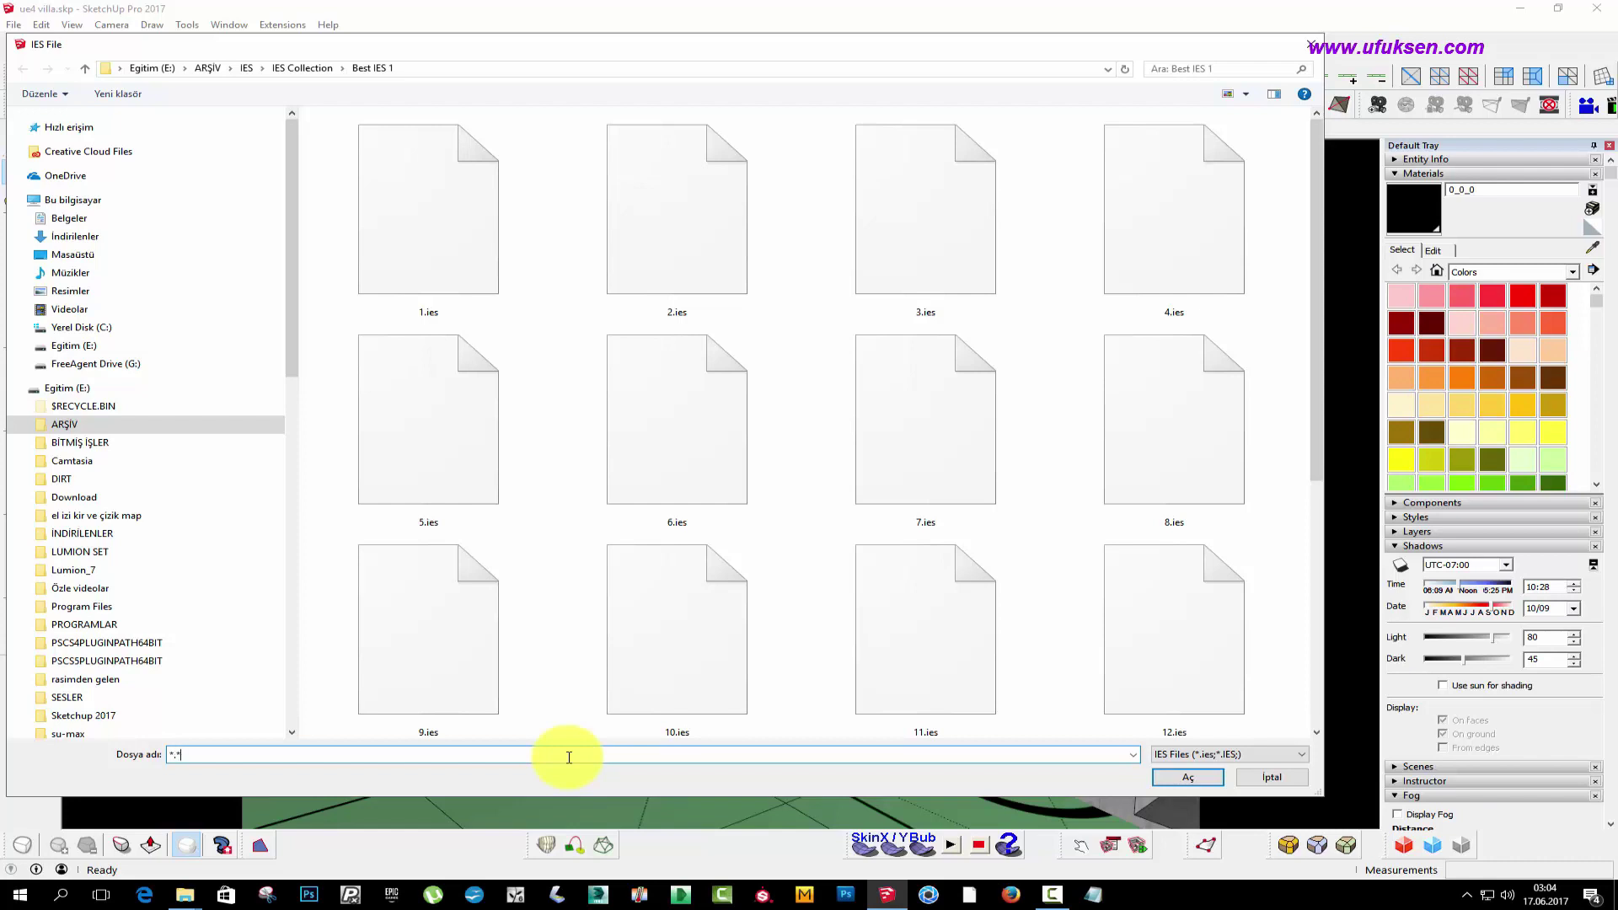
key("Return")
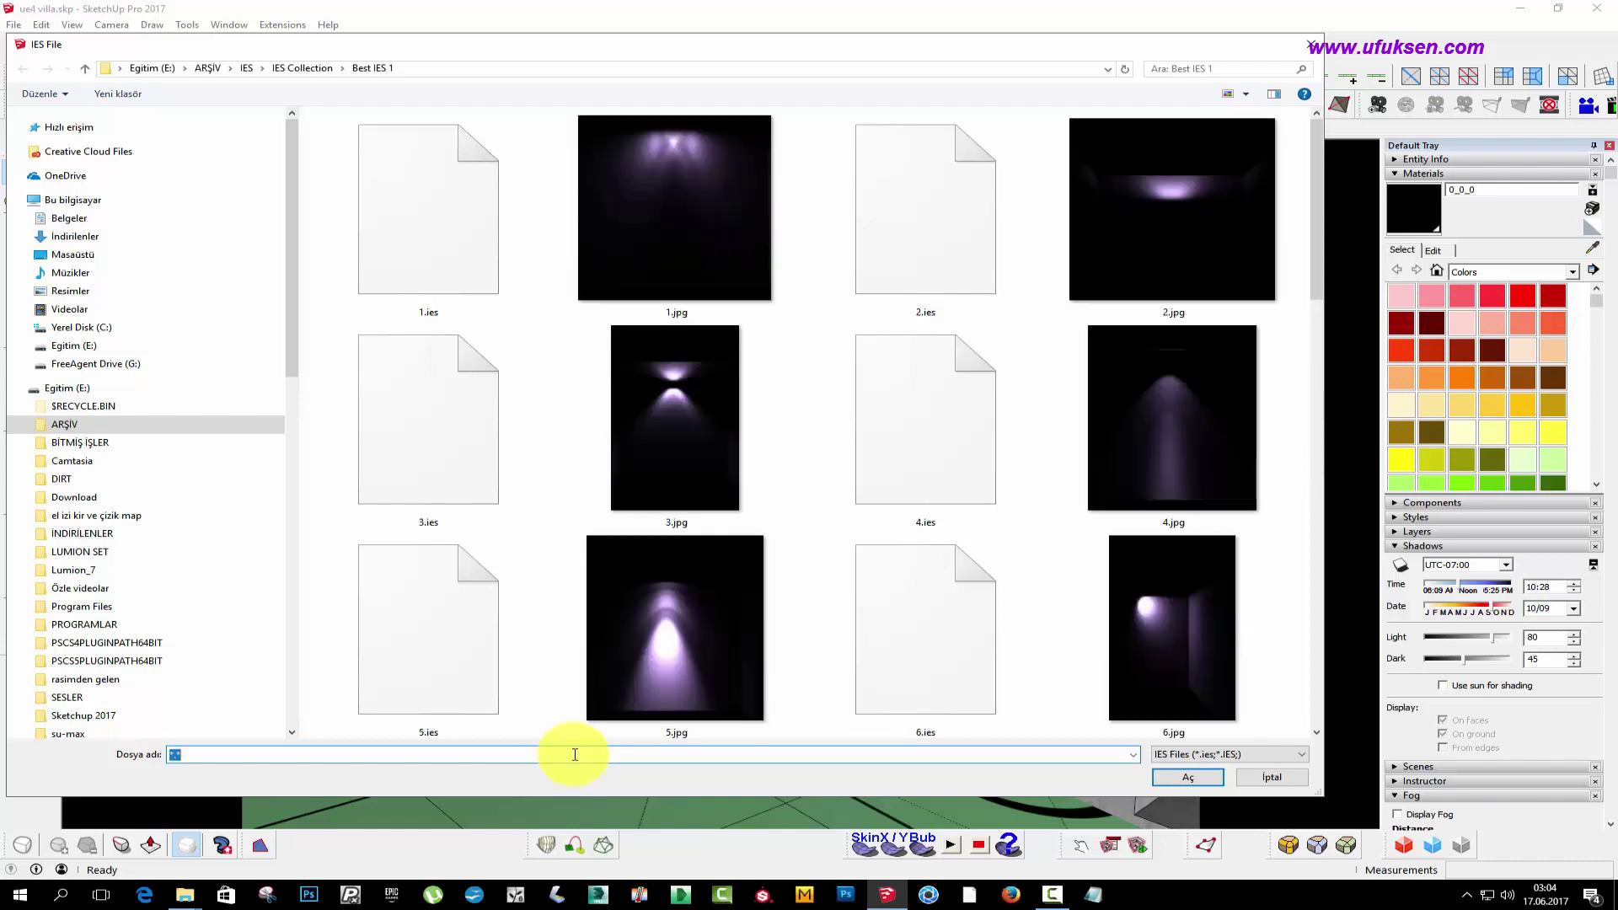
scroll(752, 456, "down", 2)
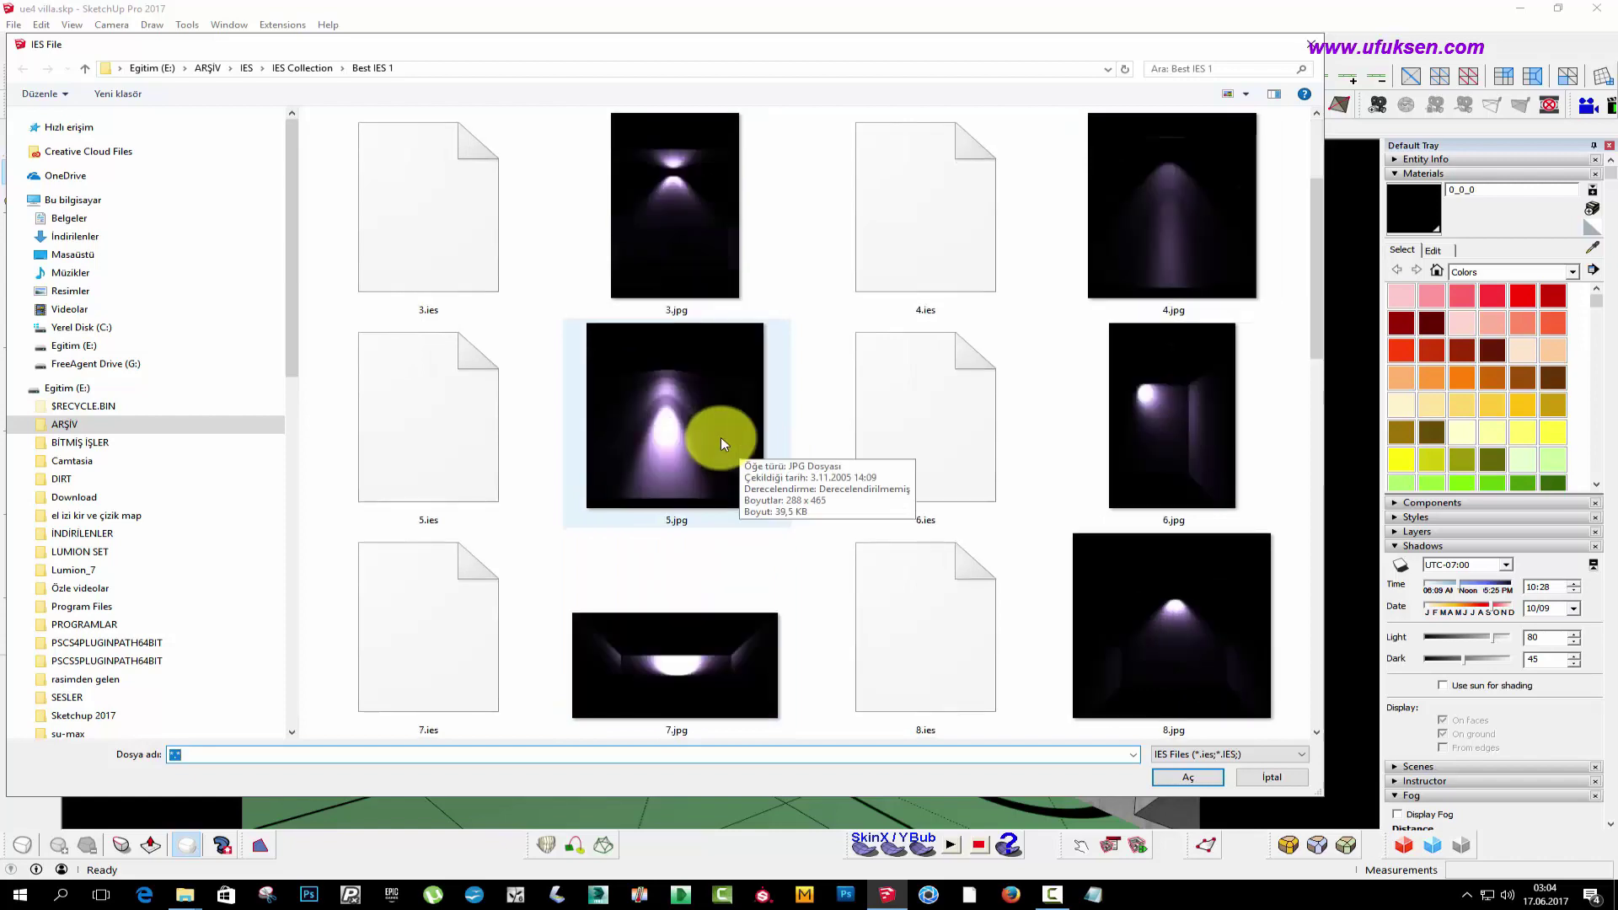
scroll(720, 437, "down", 1)
scroll(720, 438, "down", 2)
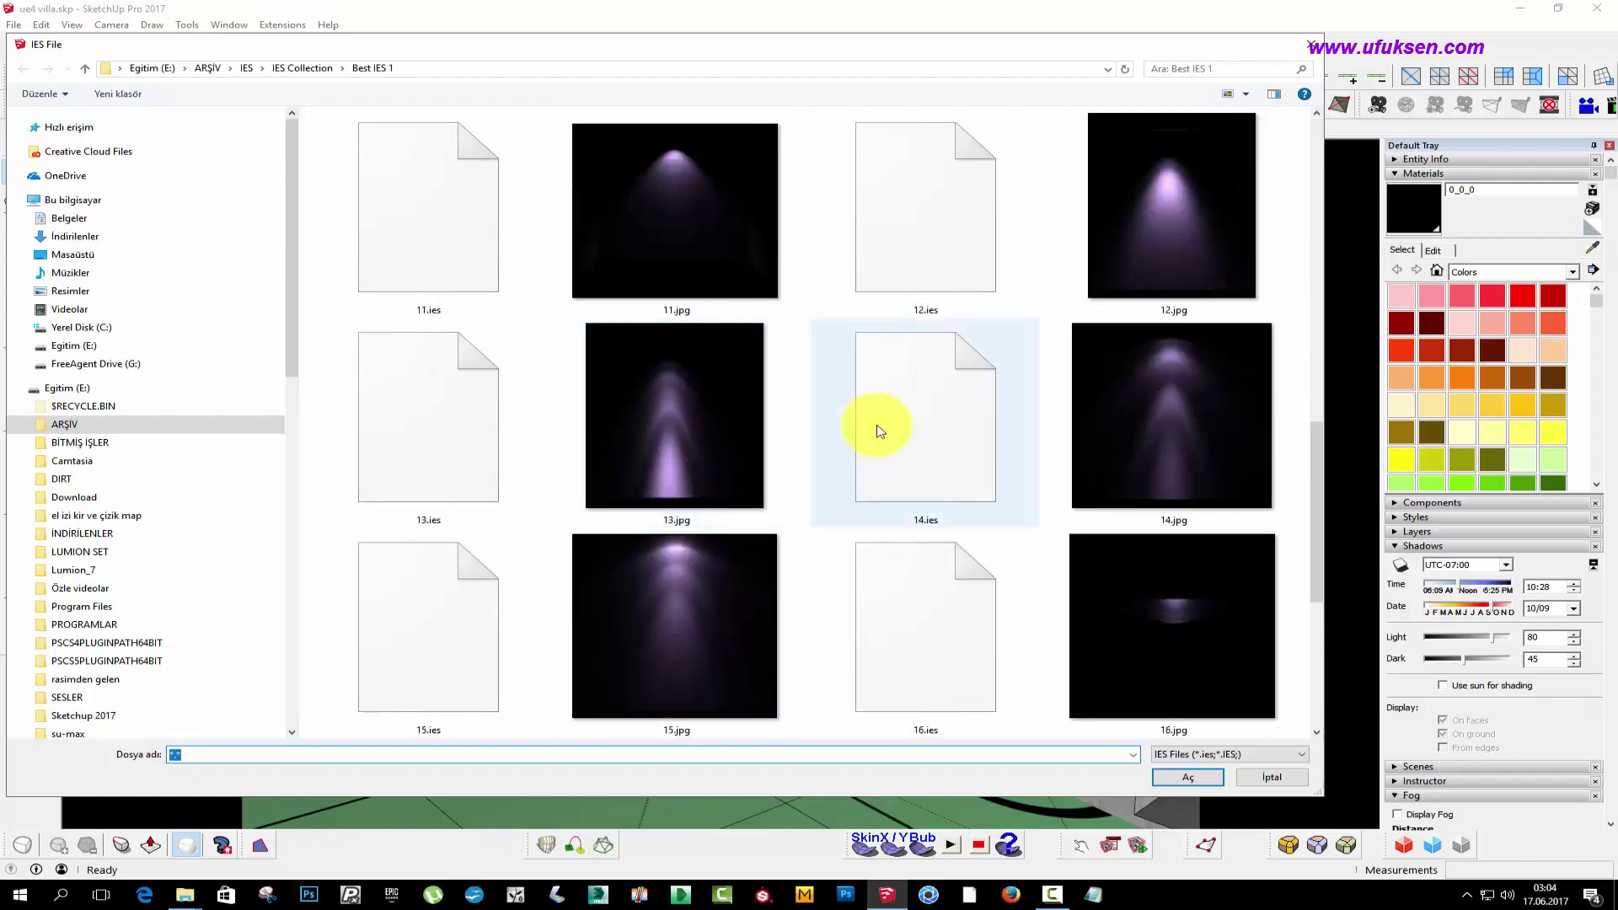
left_click(424, 621)
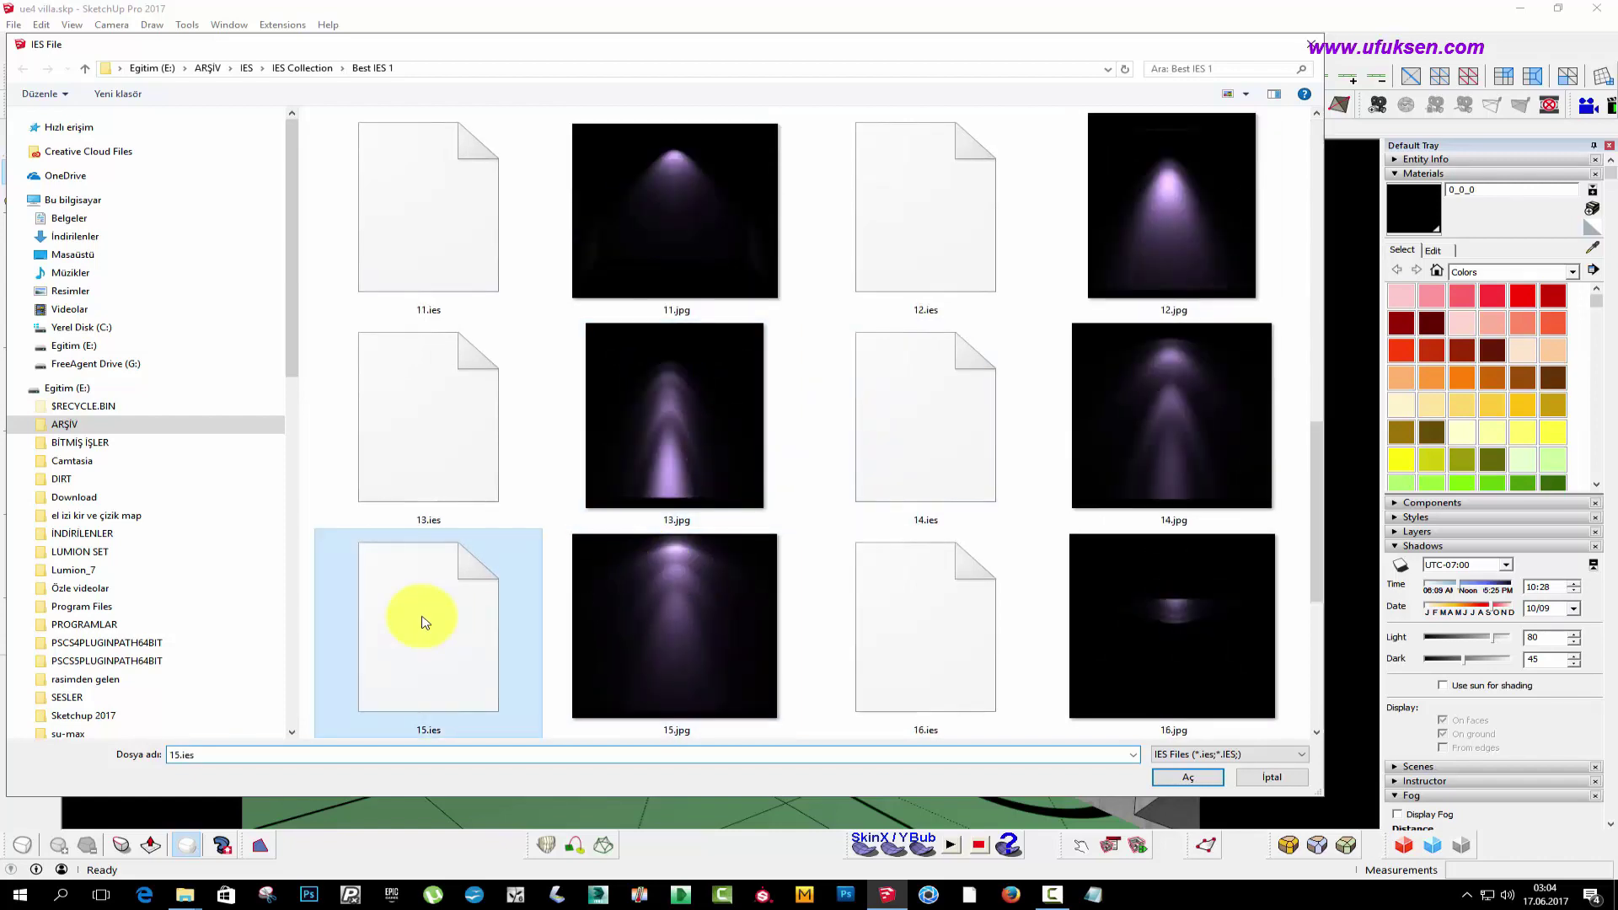
left_click(1187, 777)
- Place the IES light at the purple wall base beside the door step and select it
left_click(862, 568)
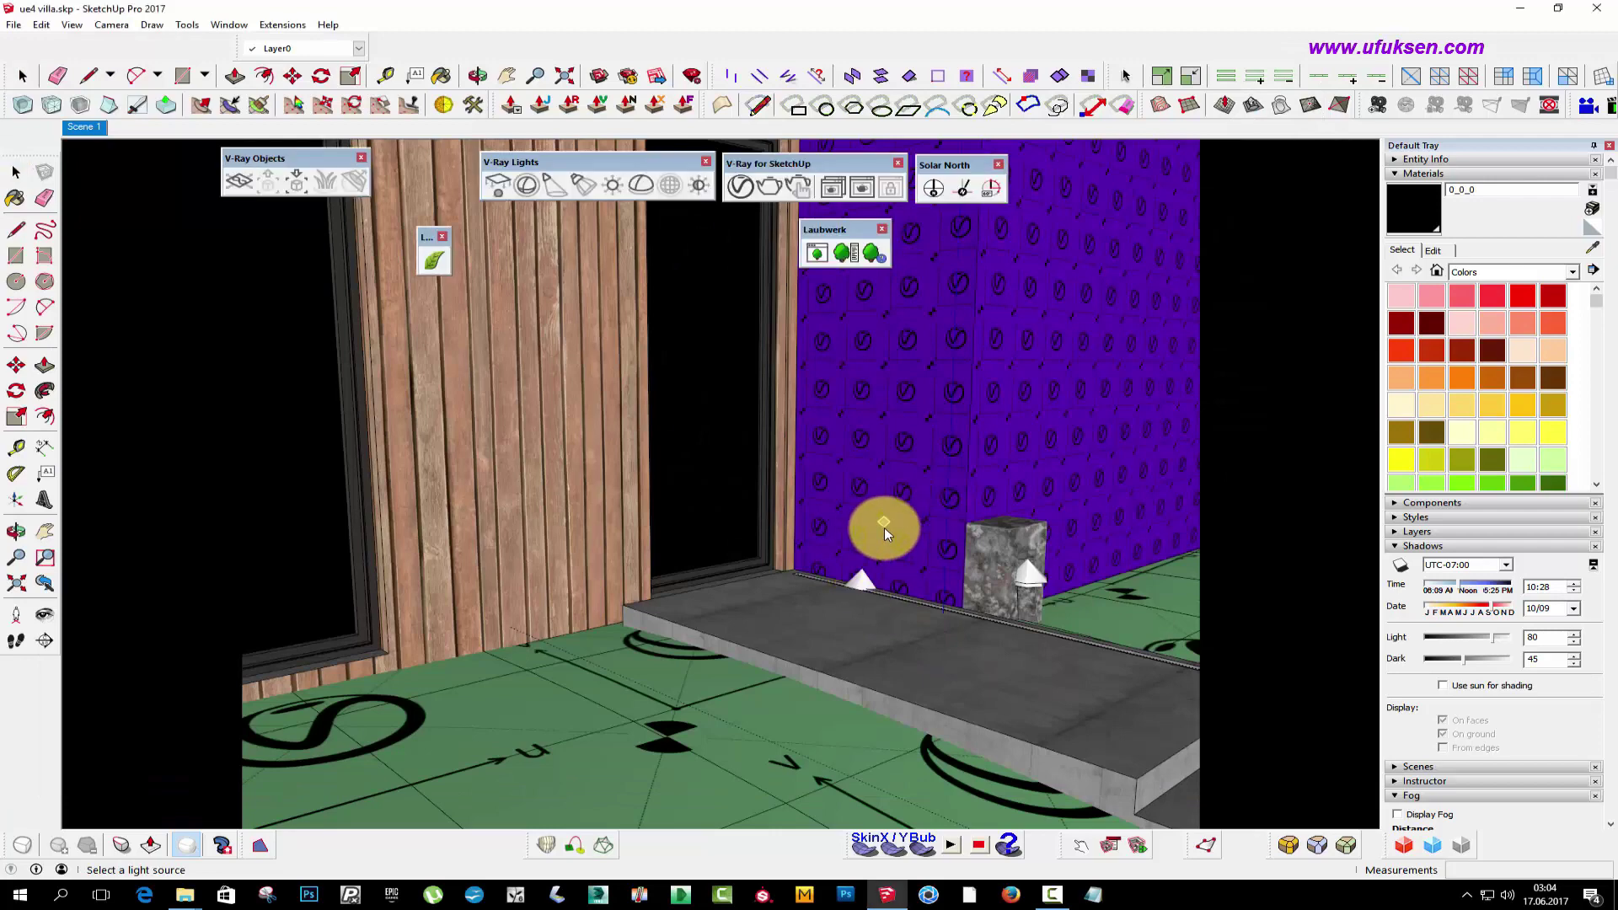
scroll(878, 527, "up", 3)
left_click(16, 172)
left_click(863, 628)
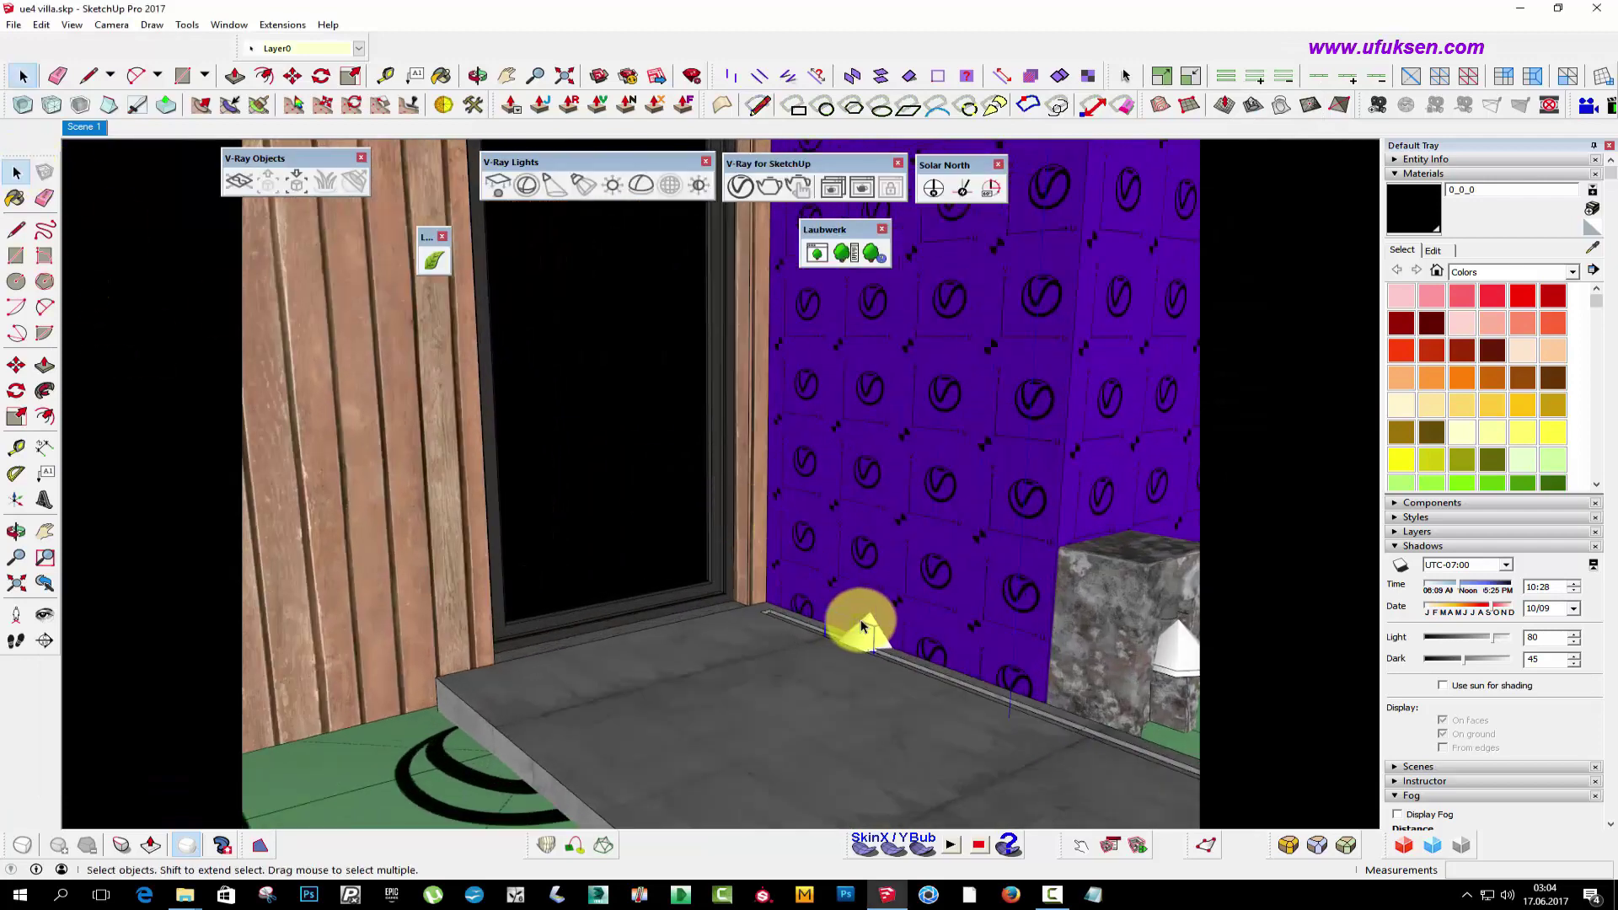
left_click(16, 365)
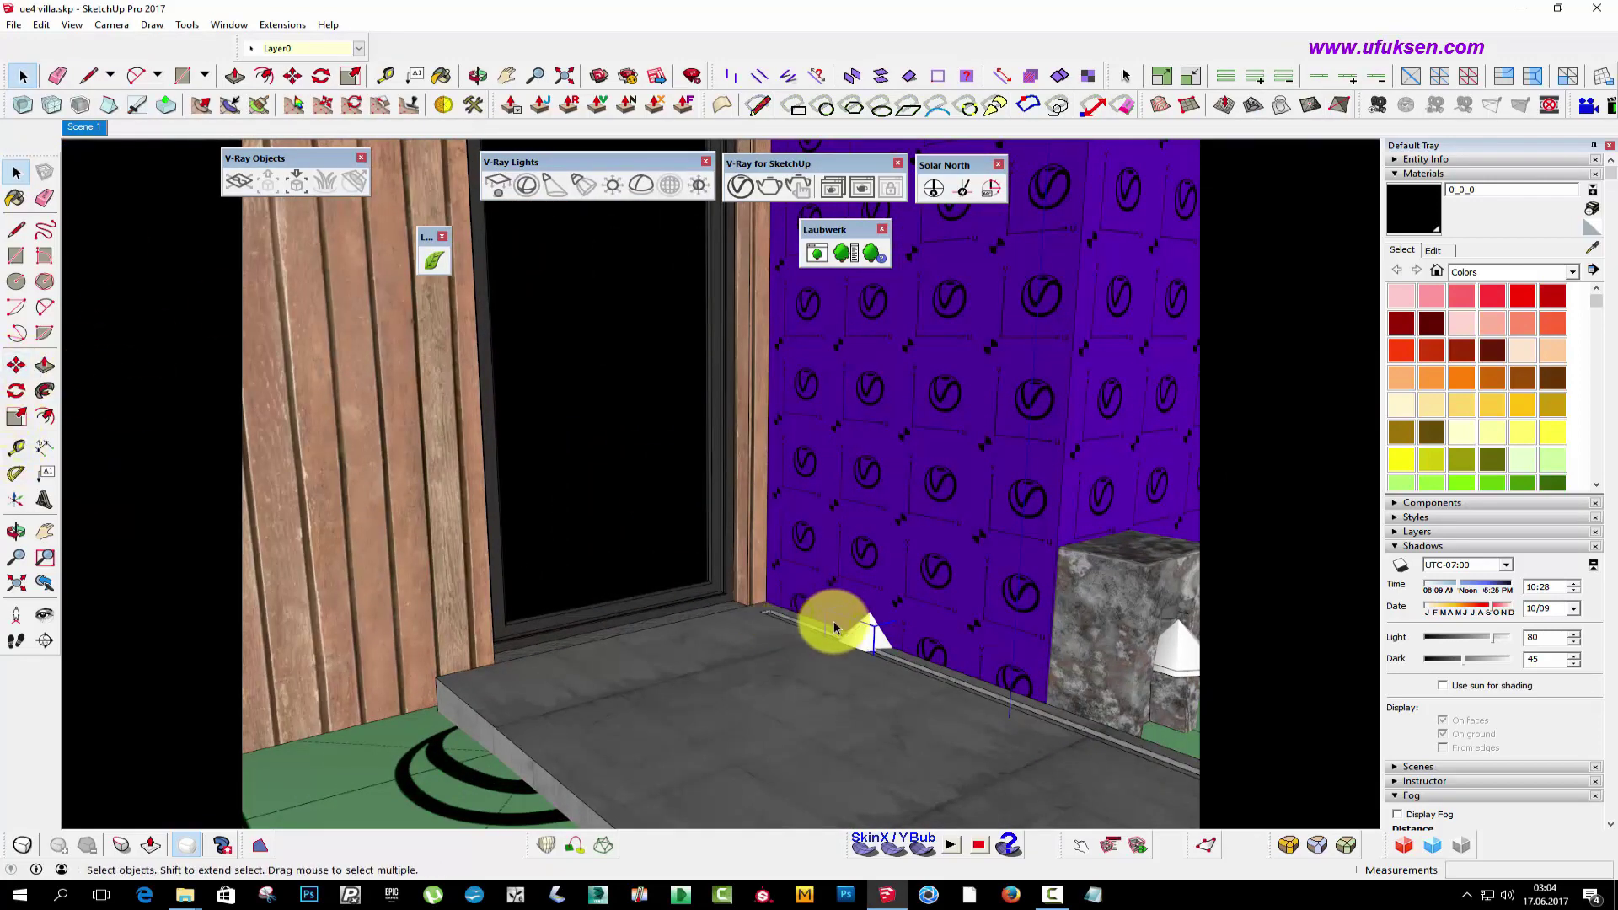
- Flip the IES lamp along its red axis and move it to the door corner
right_click(867, 623)
mouse_move(916, 494)
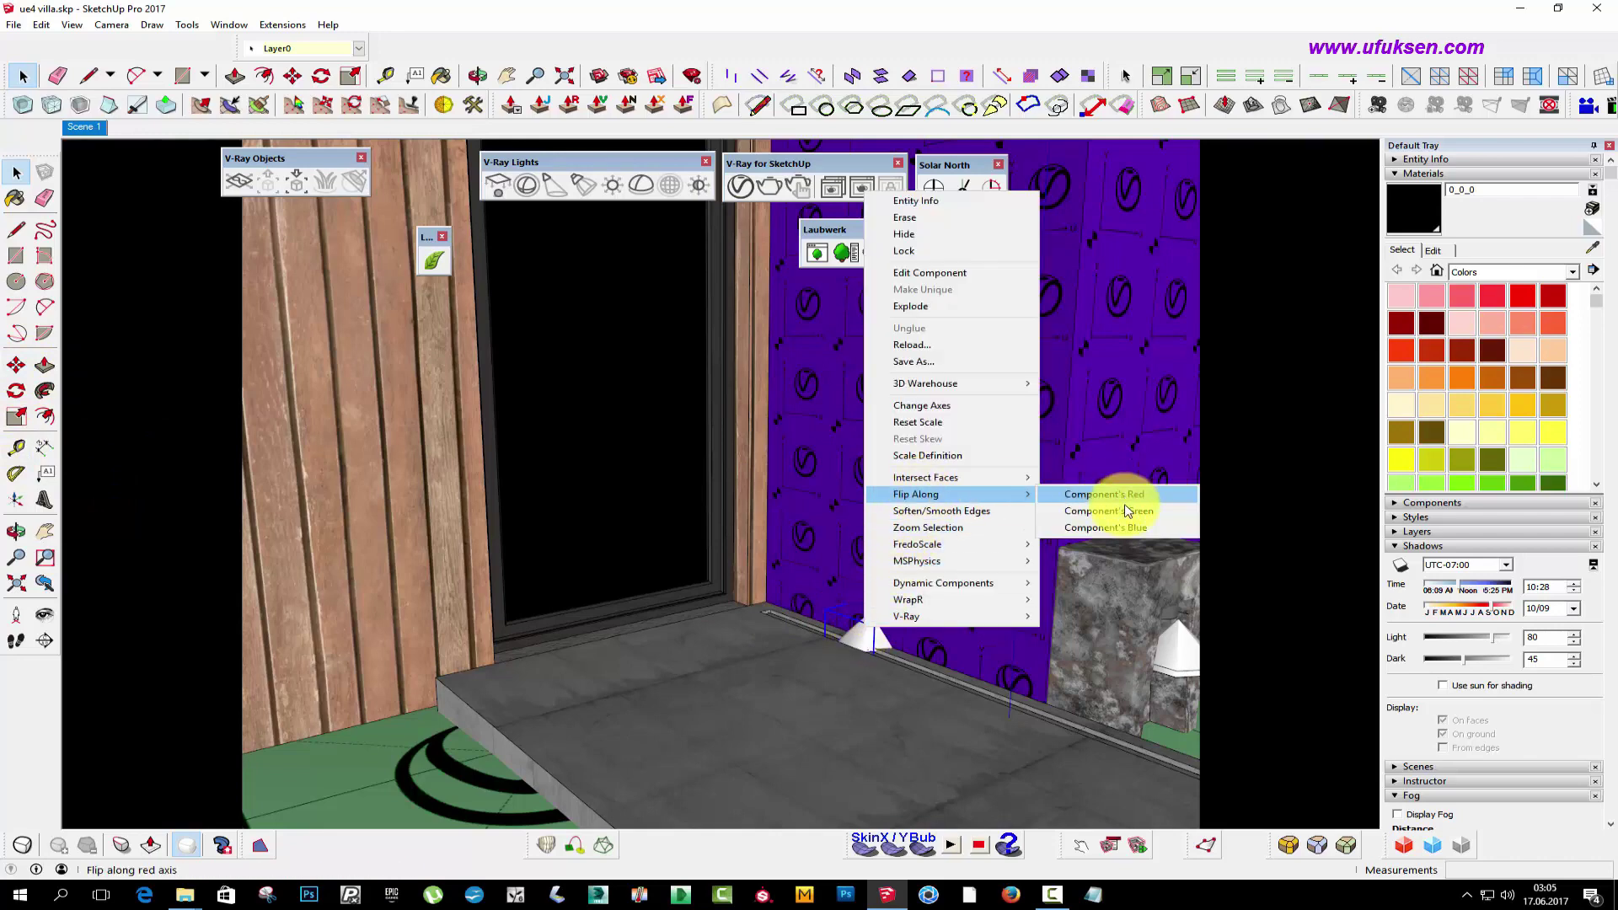
left_click(1116, 513)
left_click(16, 365)
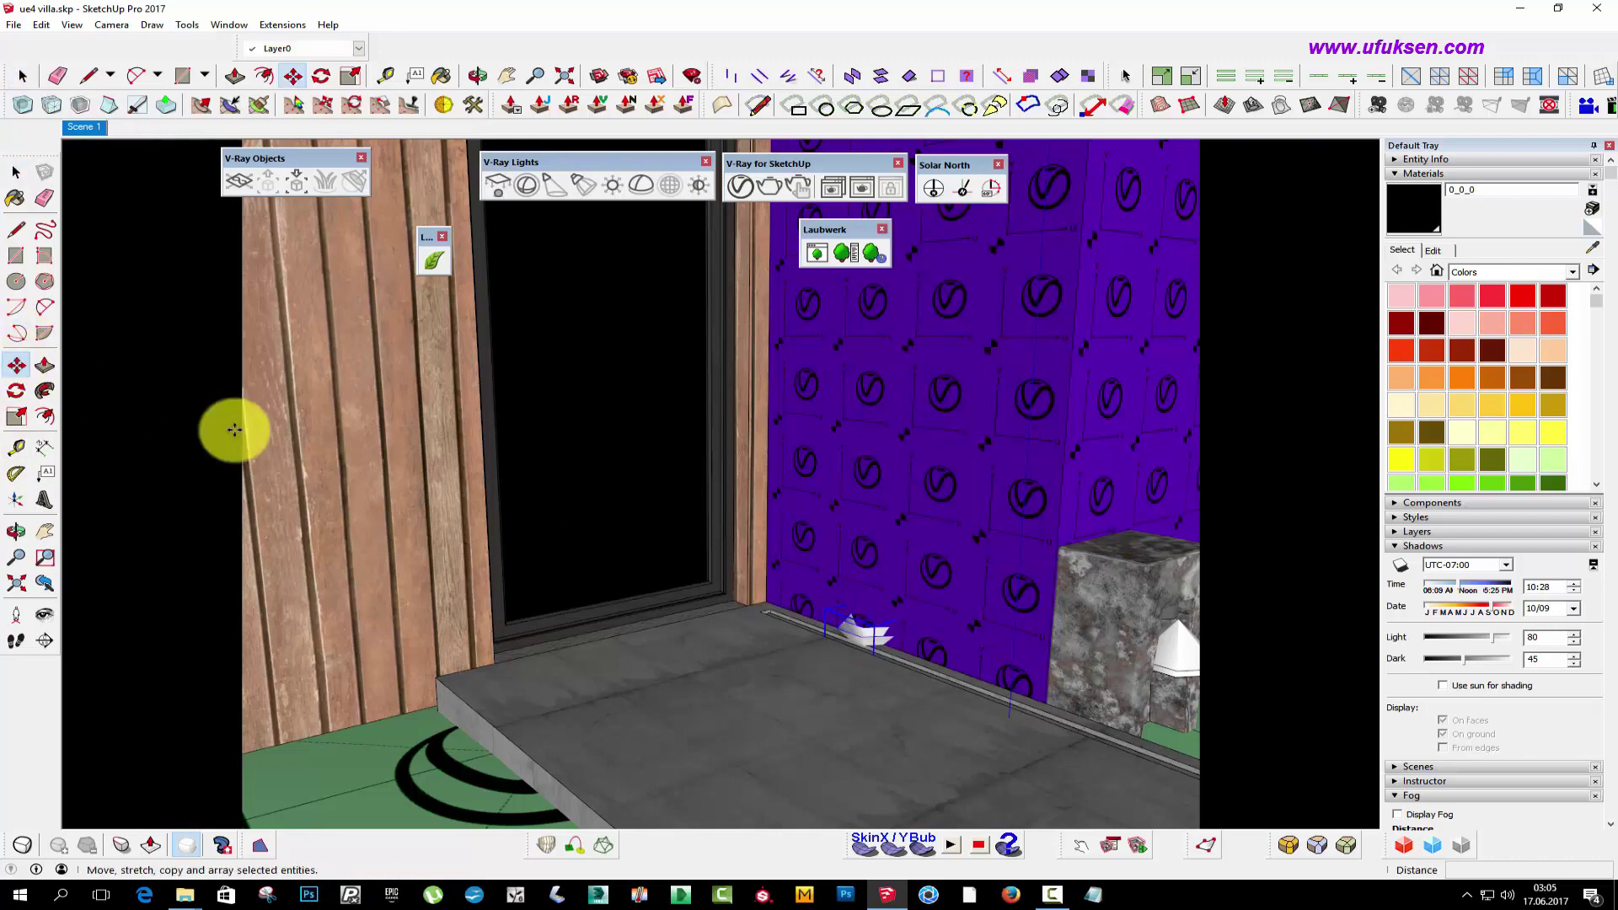
scroll(809, 697, "up", 2)
left_click(816, 695)
mouse_move(851, 675)
middle_mouse_down()
mouse_move(910, 654)
mouse_move(939, 665)
middle_mouse_up()
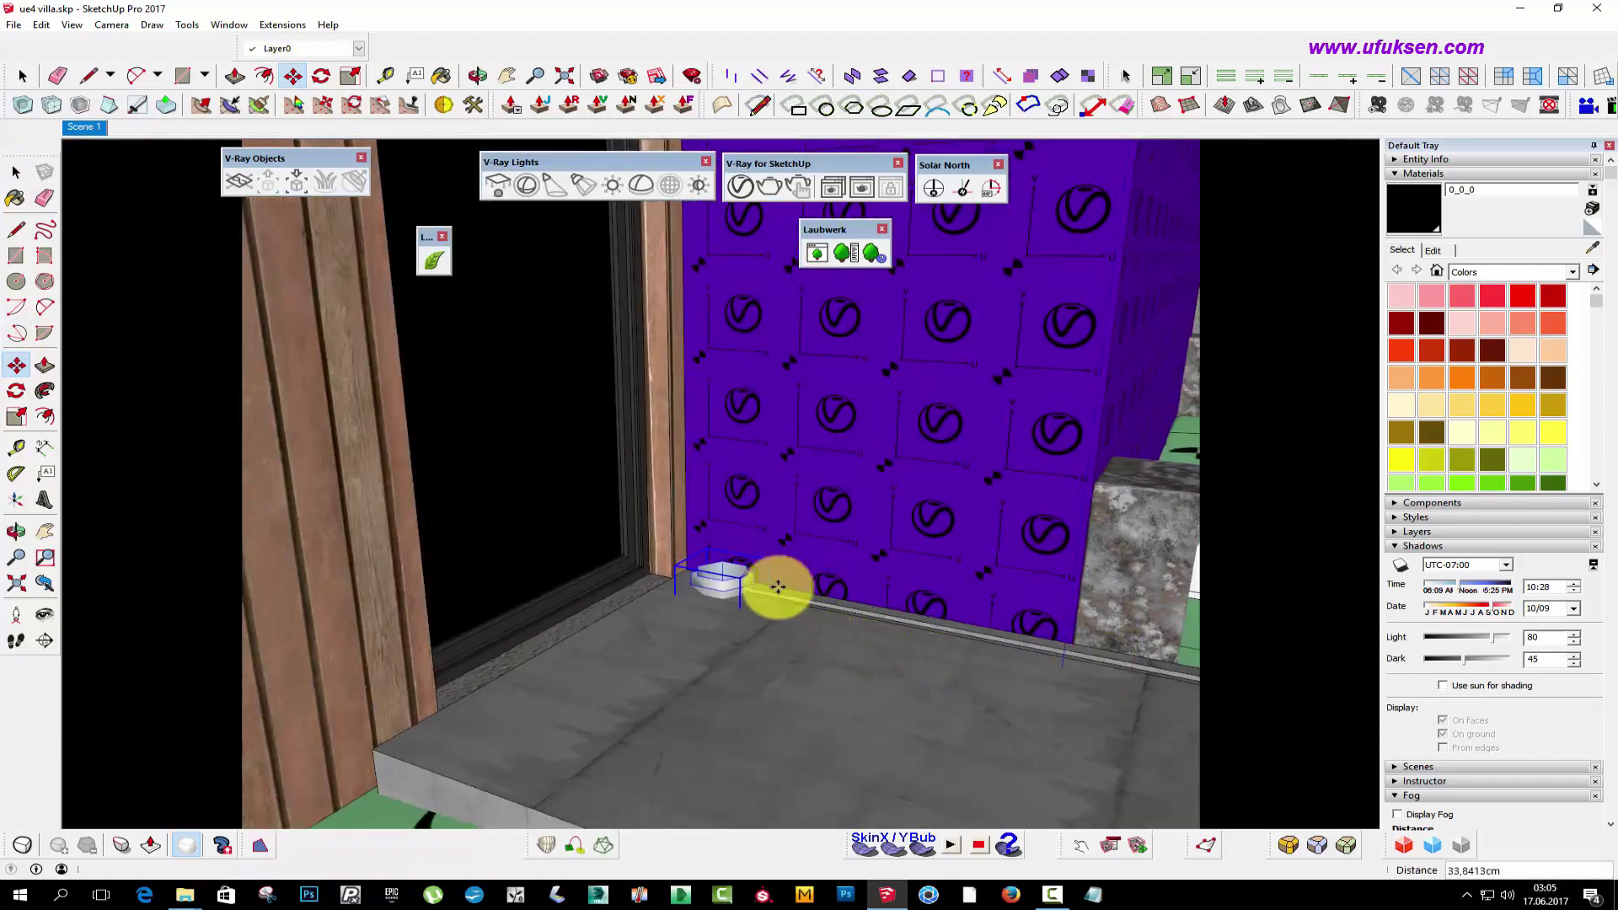
scroll(769, 548, "down", 3)
scroll(642, 556, "up", 3)
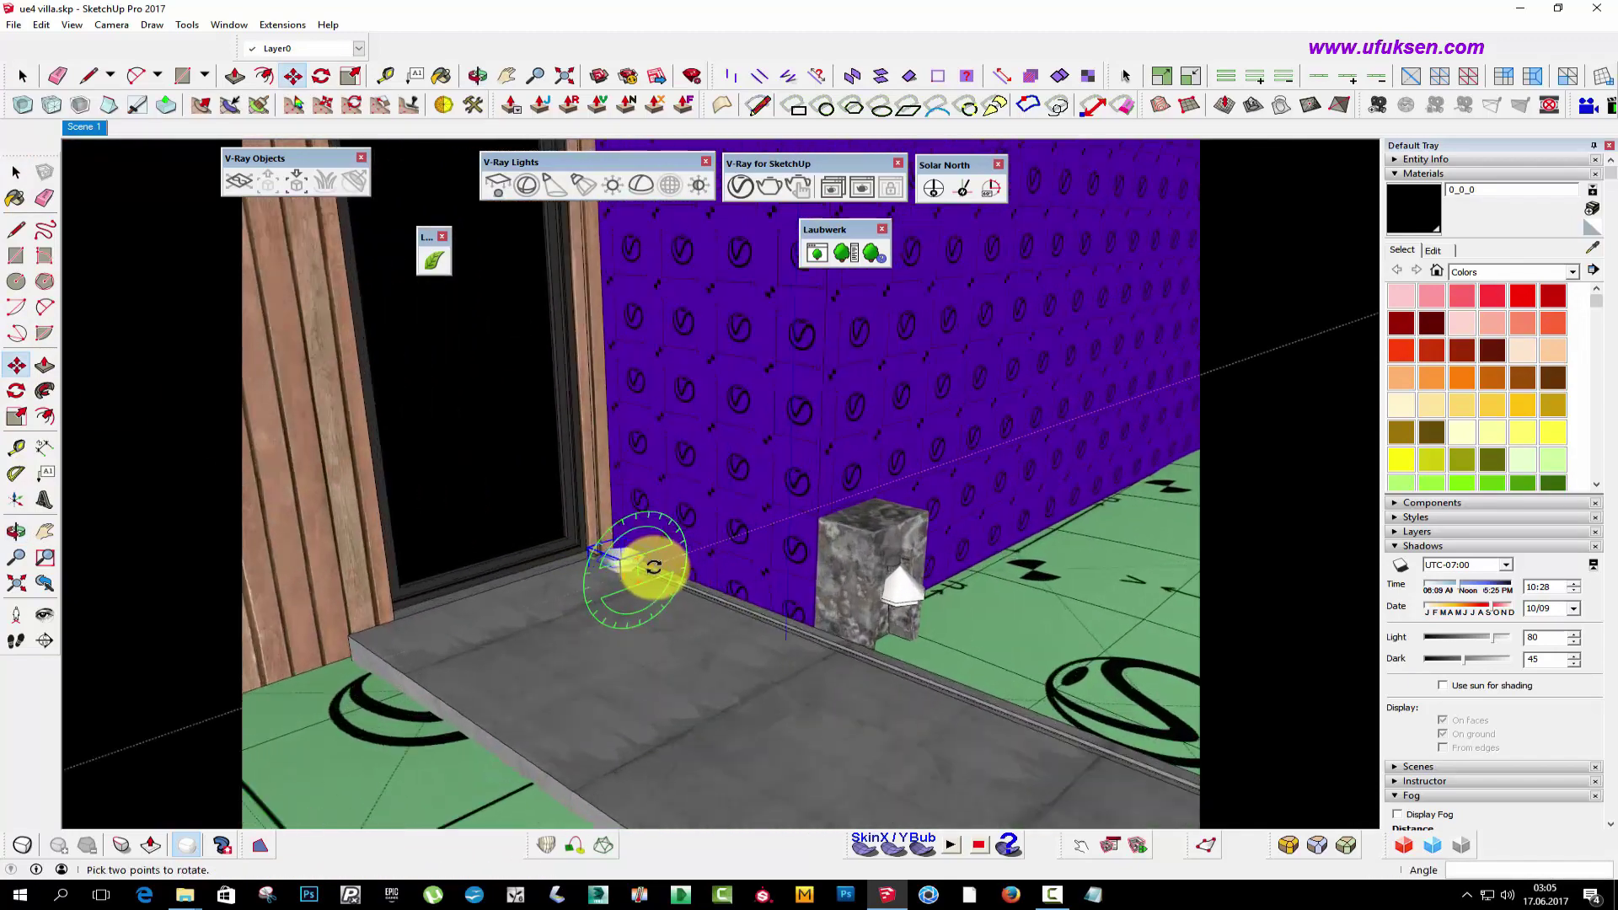
scroll(686, 570, "up", 1)
middle_click_drag(687, 571, 686, 607)
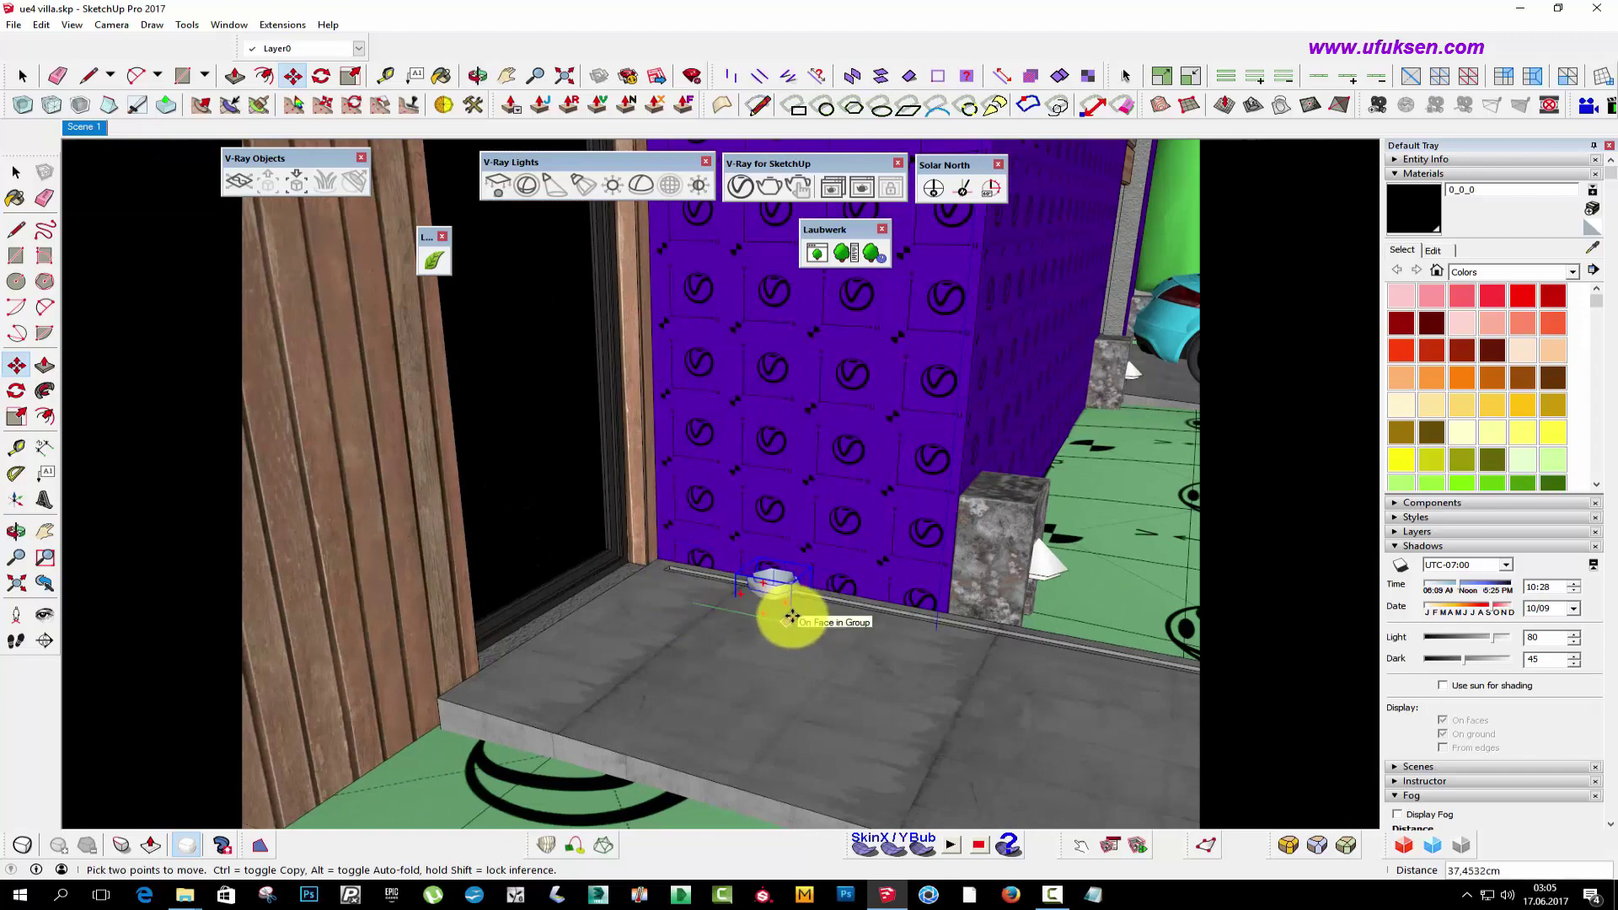
- Place a copy of the IES lamp further along the purple wall
key("ctrl")
scroll(787, 615, "up", 1)
scroll(983, 548, "up", 2)
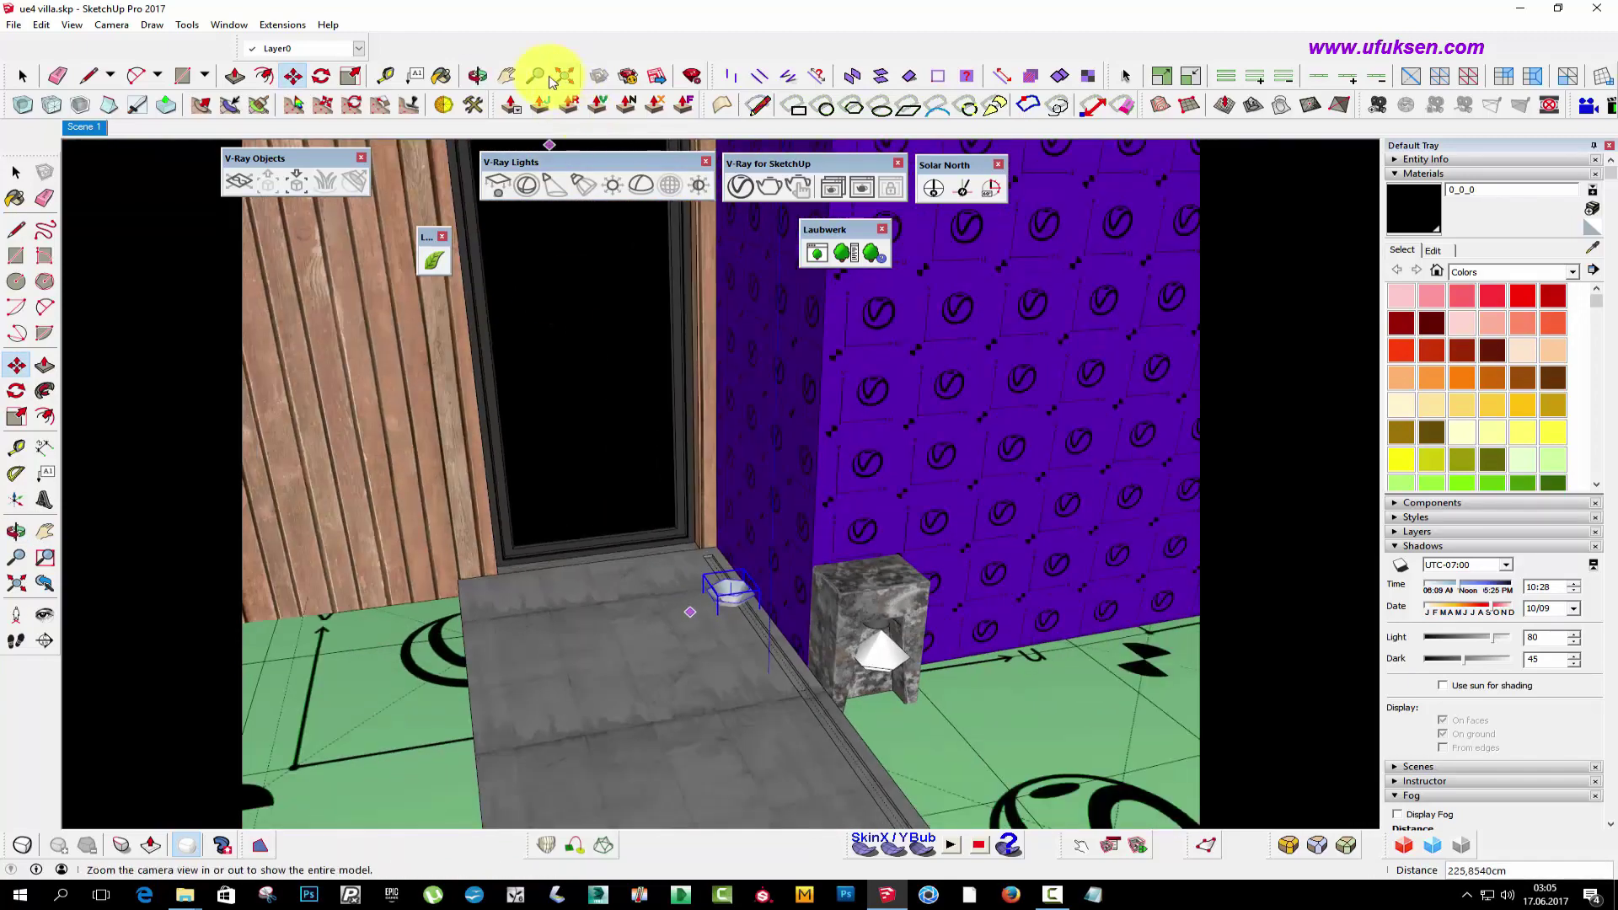
mouse_move(827, 380)
middle_mouse_down()
mouse_move(776, 452)
mouse_move(923, 520)
mouse_move(931, 590)
middle_mouse_up()
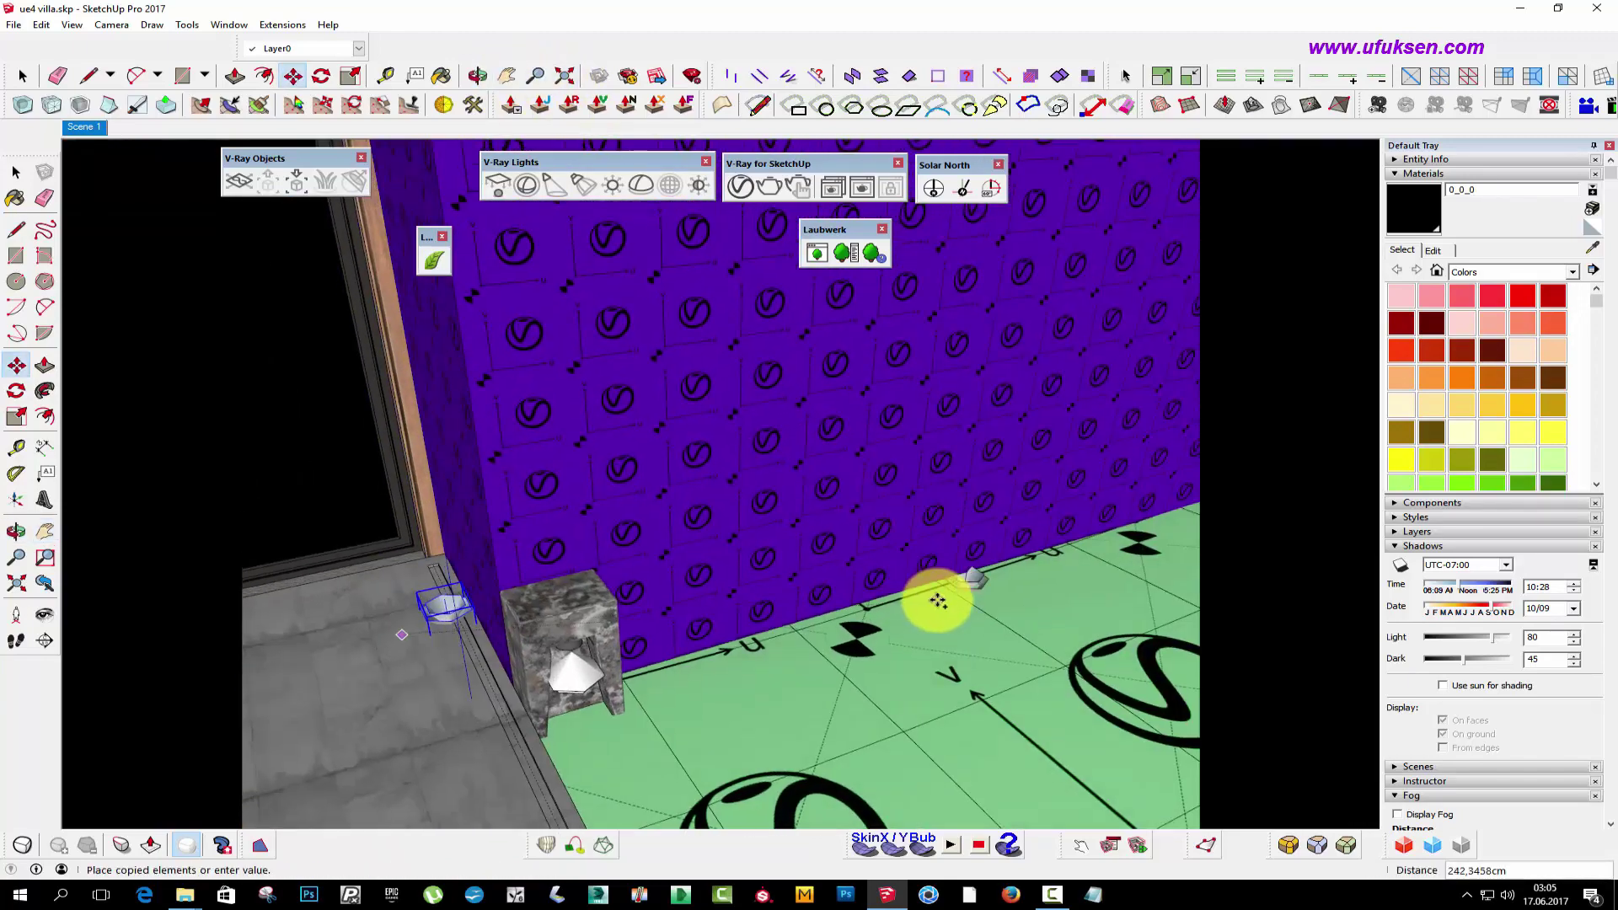
left_click(978, 604)
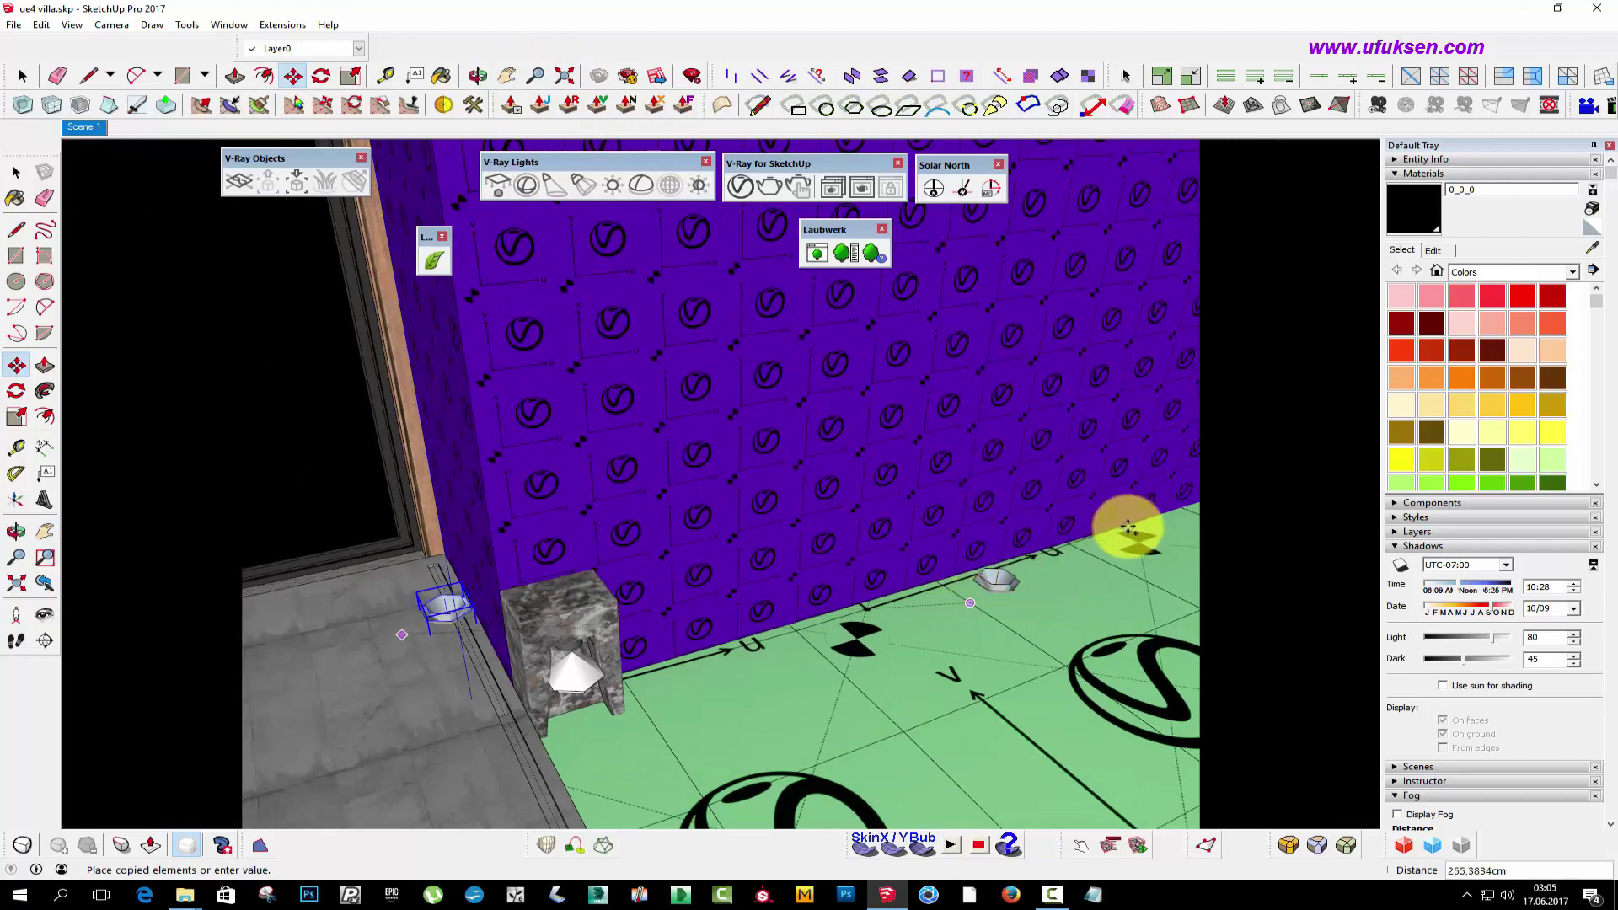
scroll(1018, 542, "up", 2)
scroll(1024, 538, "up", 1)
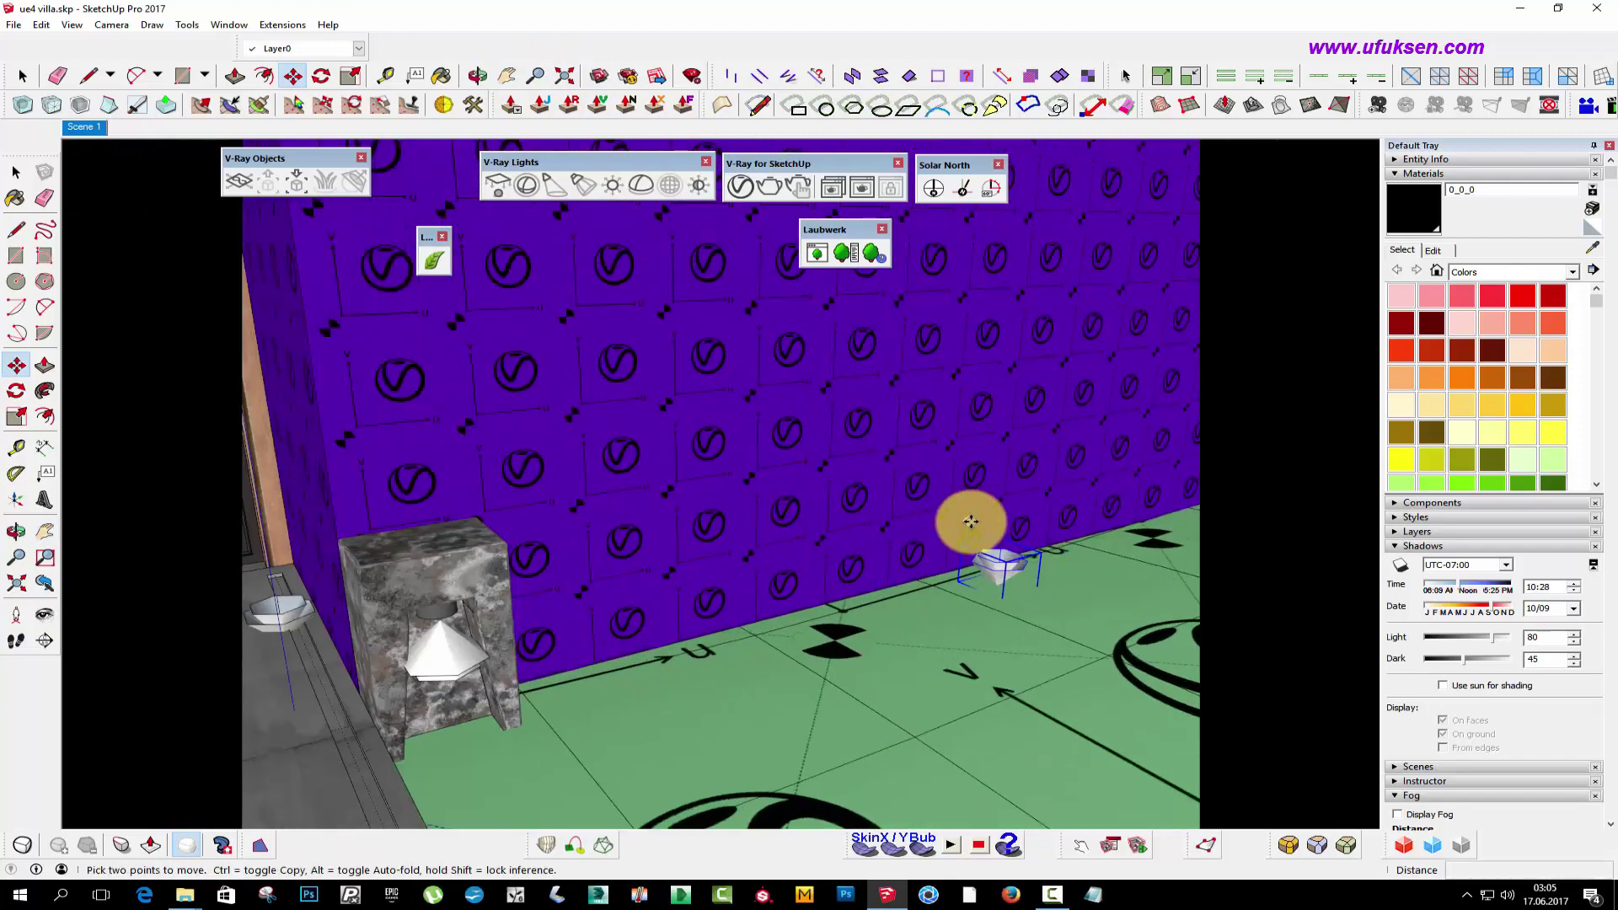
scroll(552, 379, "down", 3)
scroll(548, 337, "down", 2)
left_click(749, 187)
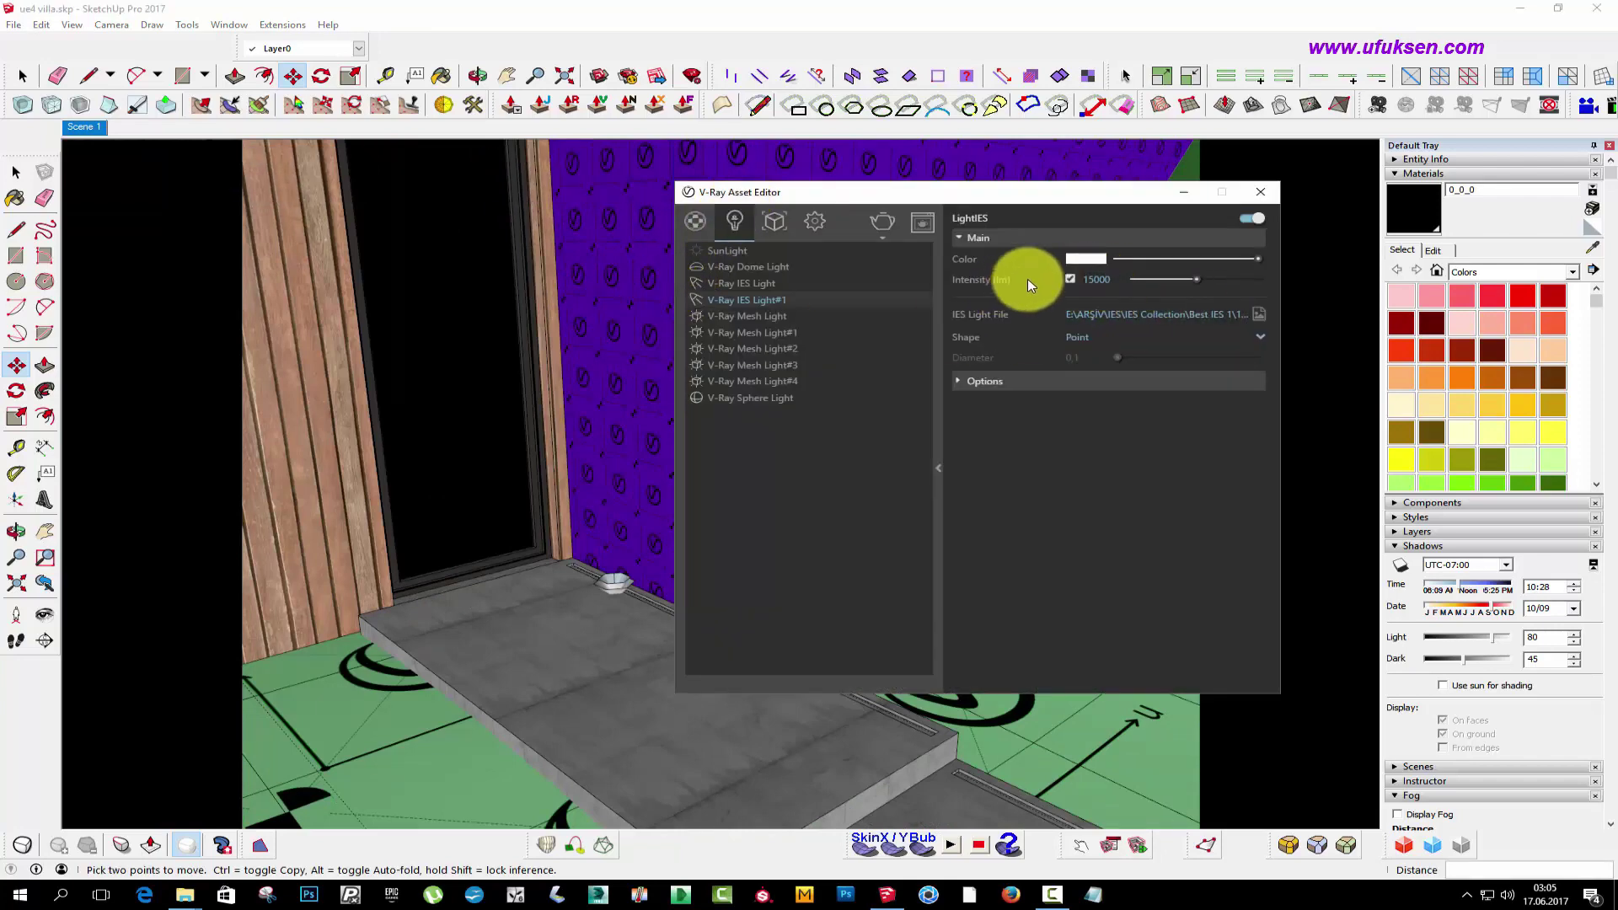
- Close the light settings, return to the Scene 1 view, and render to check the new lights
left_click(1264, 193)
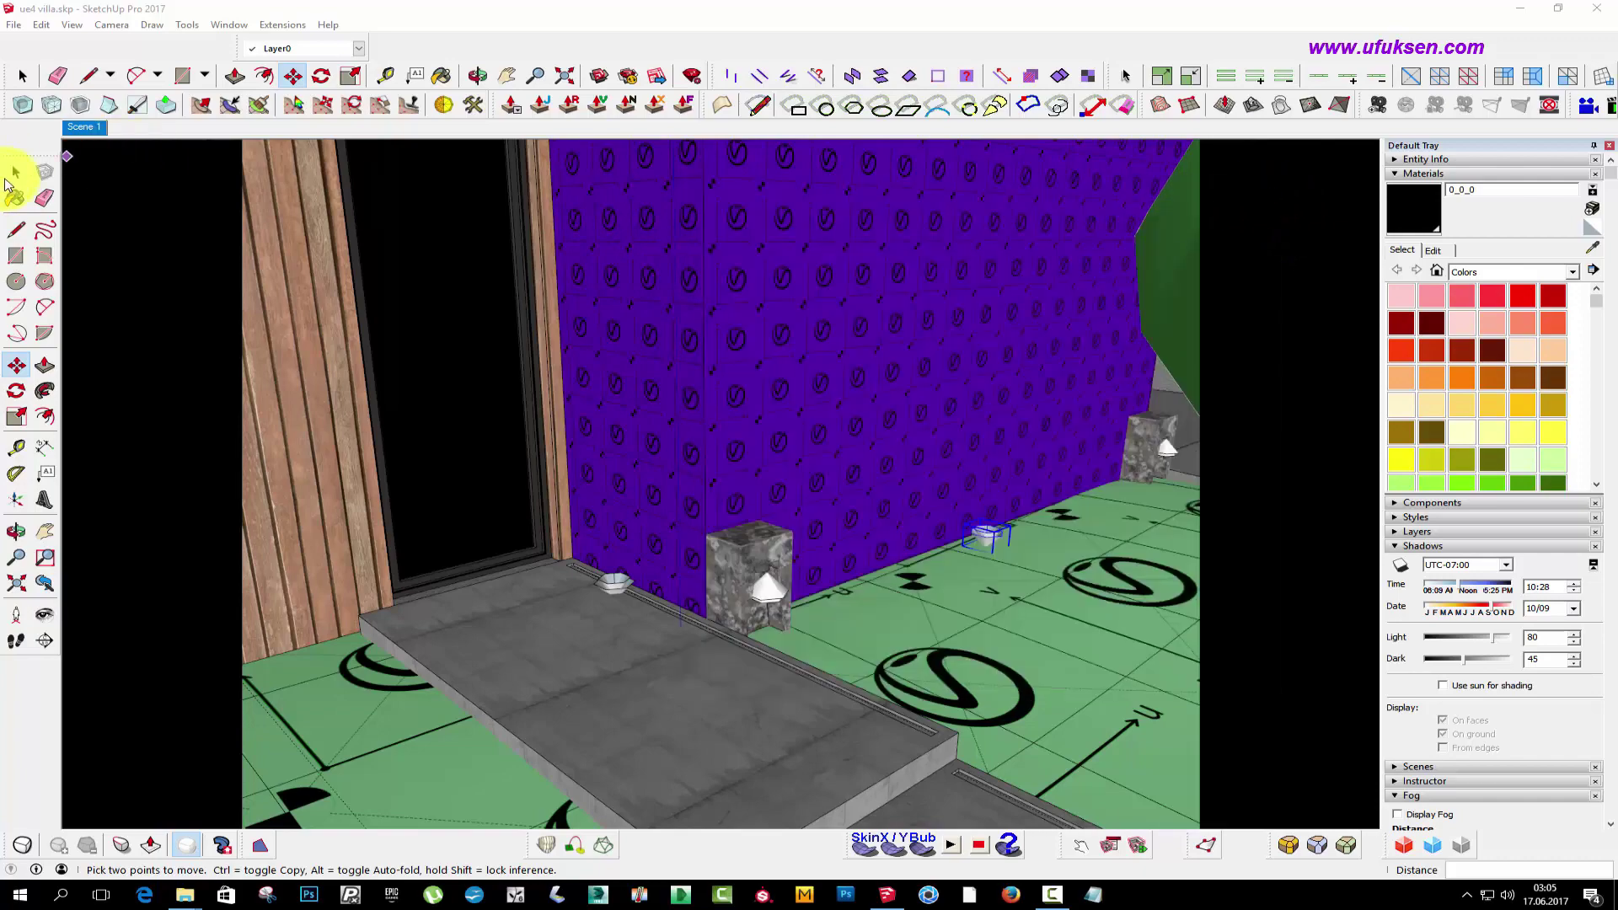
left_click(15, 172)
left_click(81, 126)
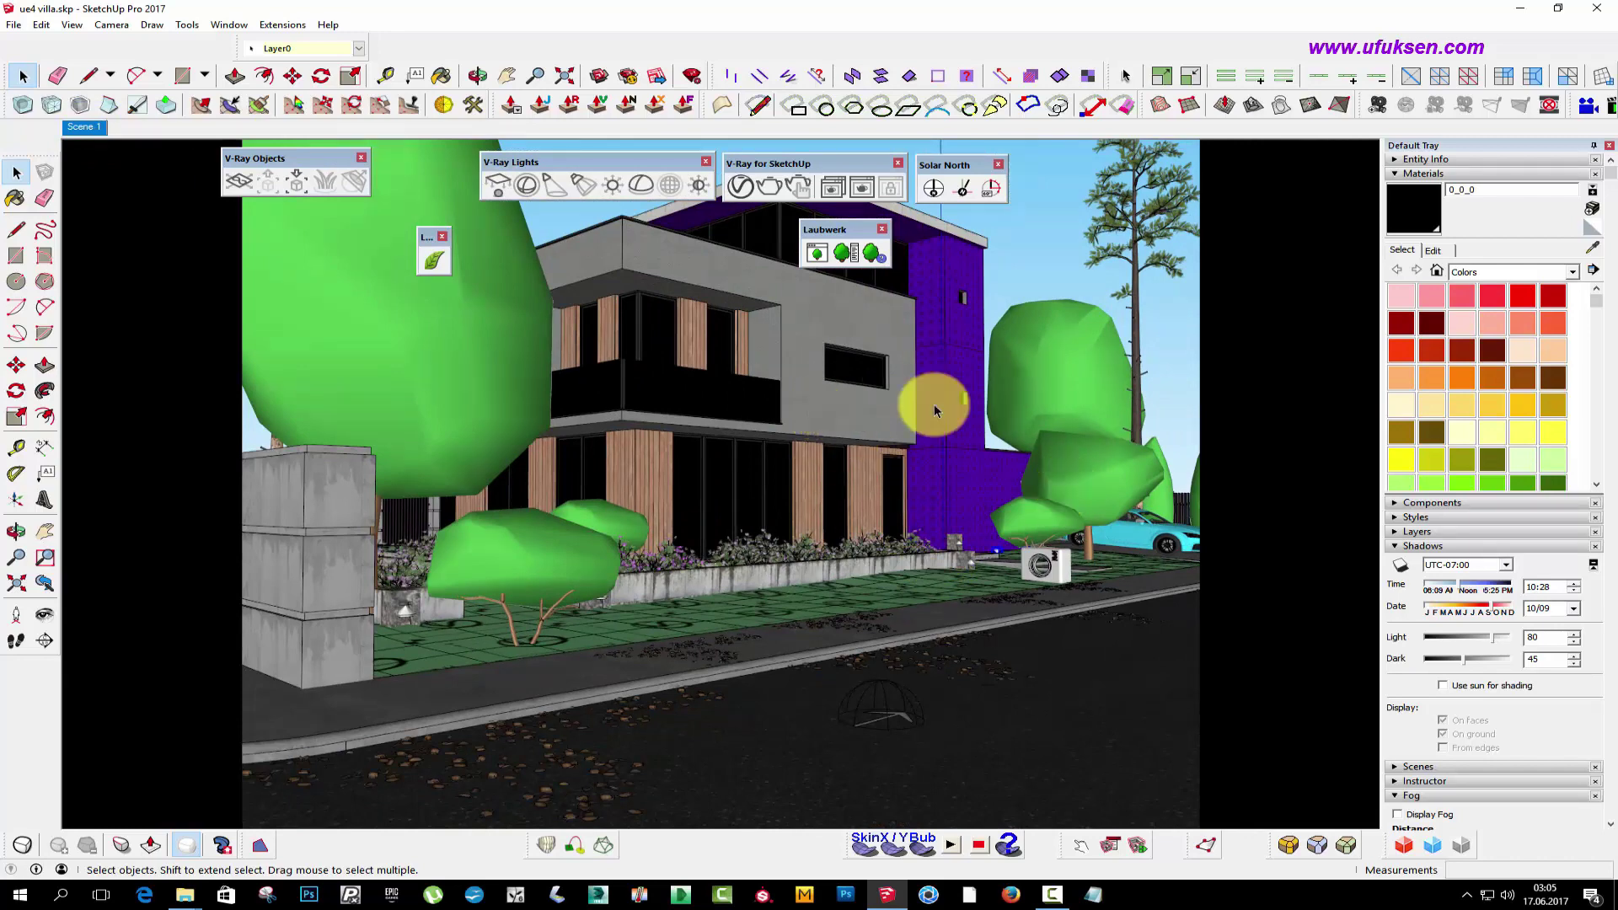
left_click(863, 187)
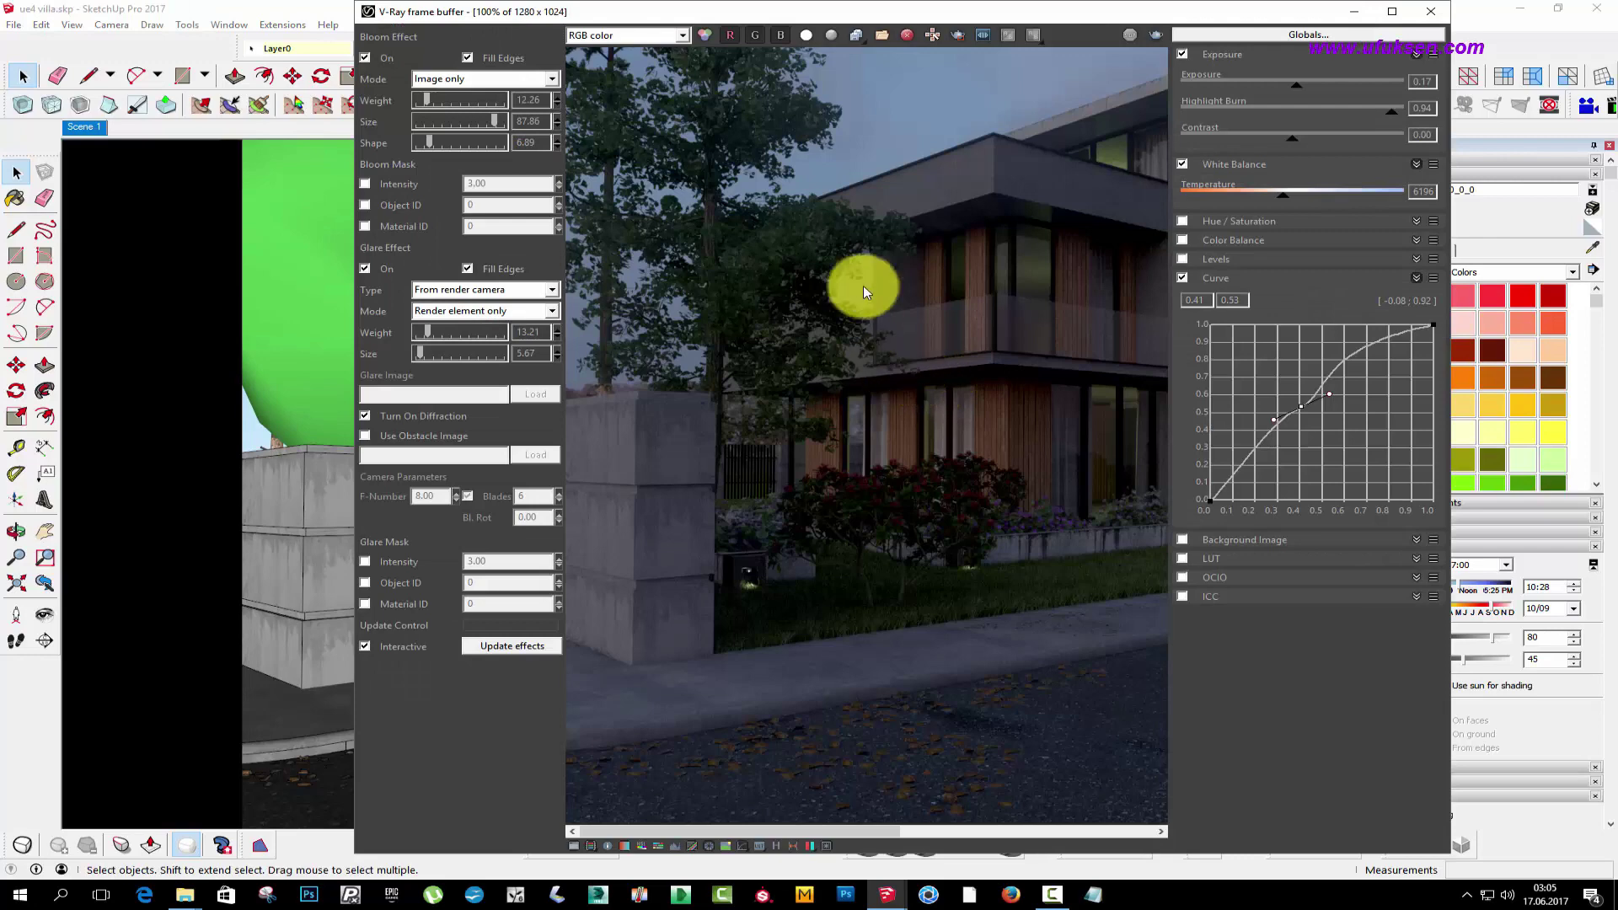
- Hide lens effects, view the earlier render full-screen, then close the frame buffer
left_click(826, 846)
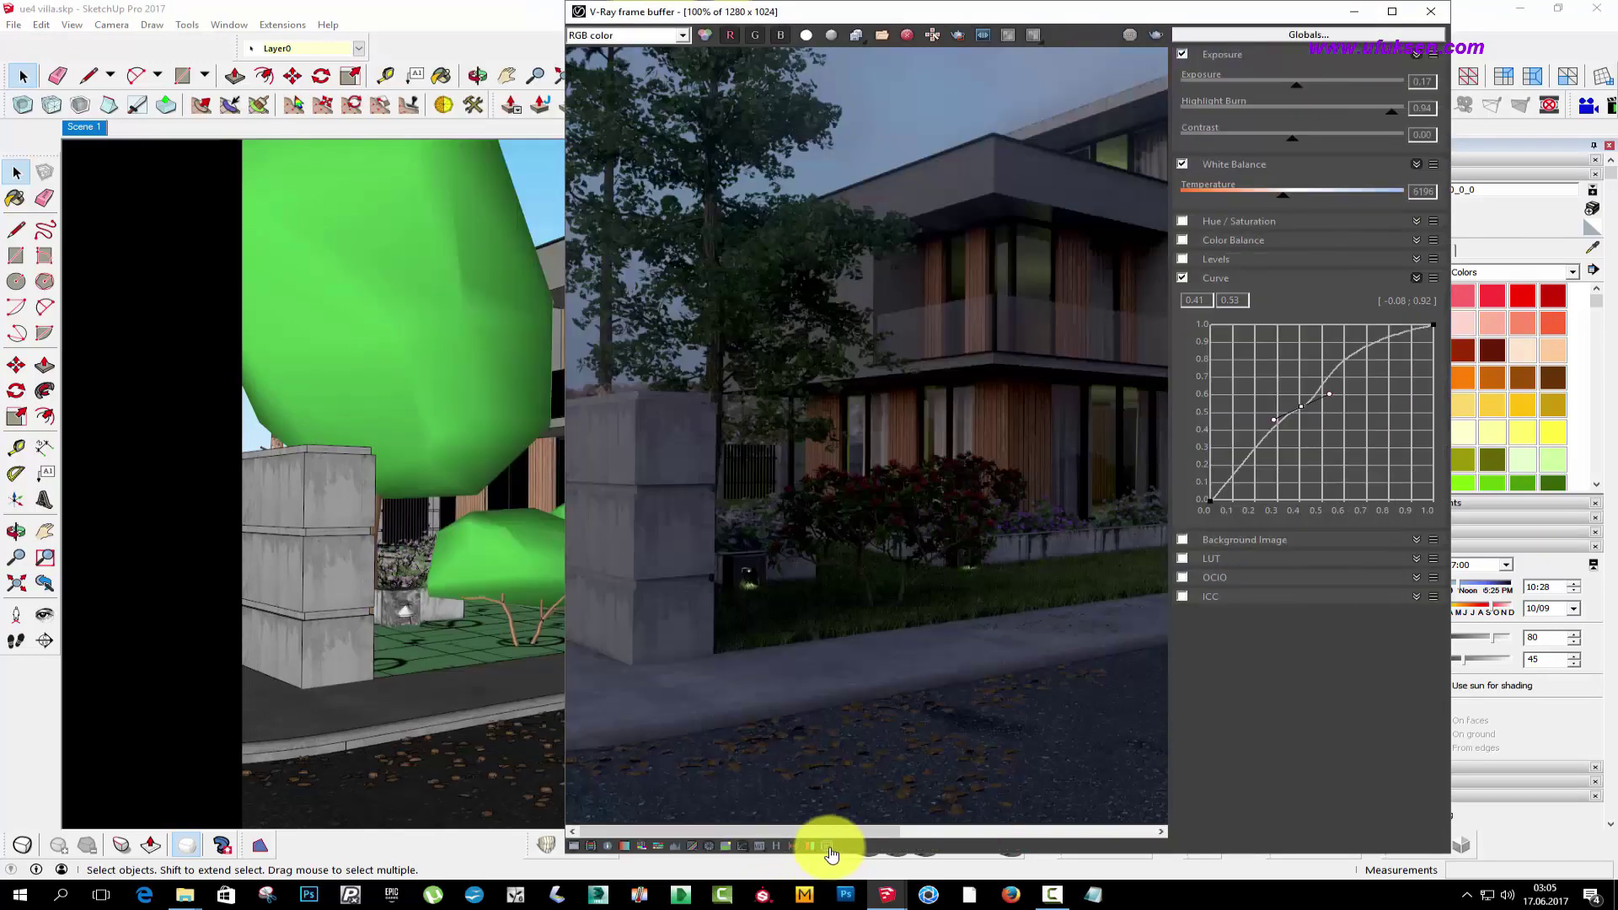
left_click(1388, 13)
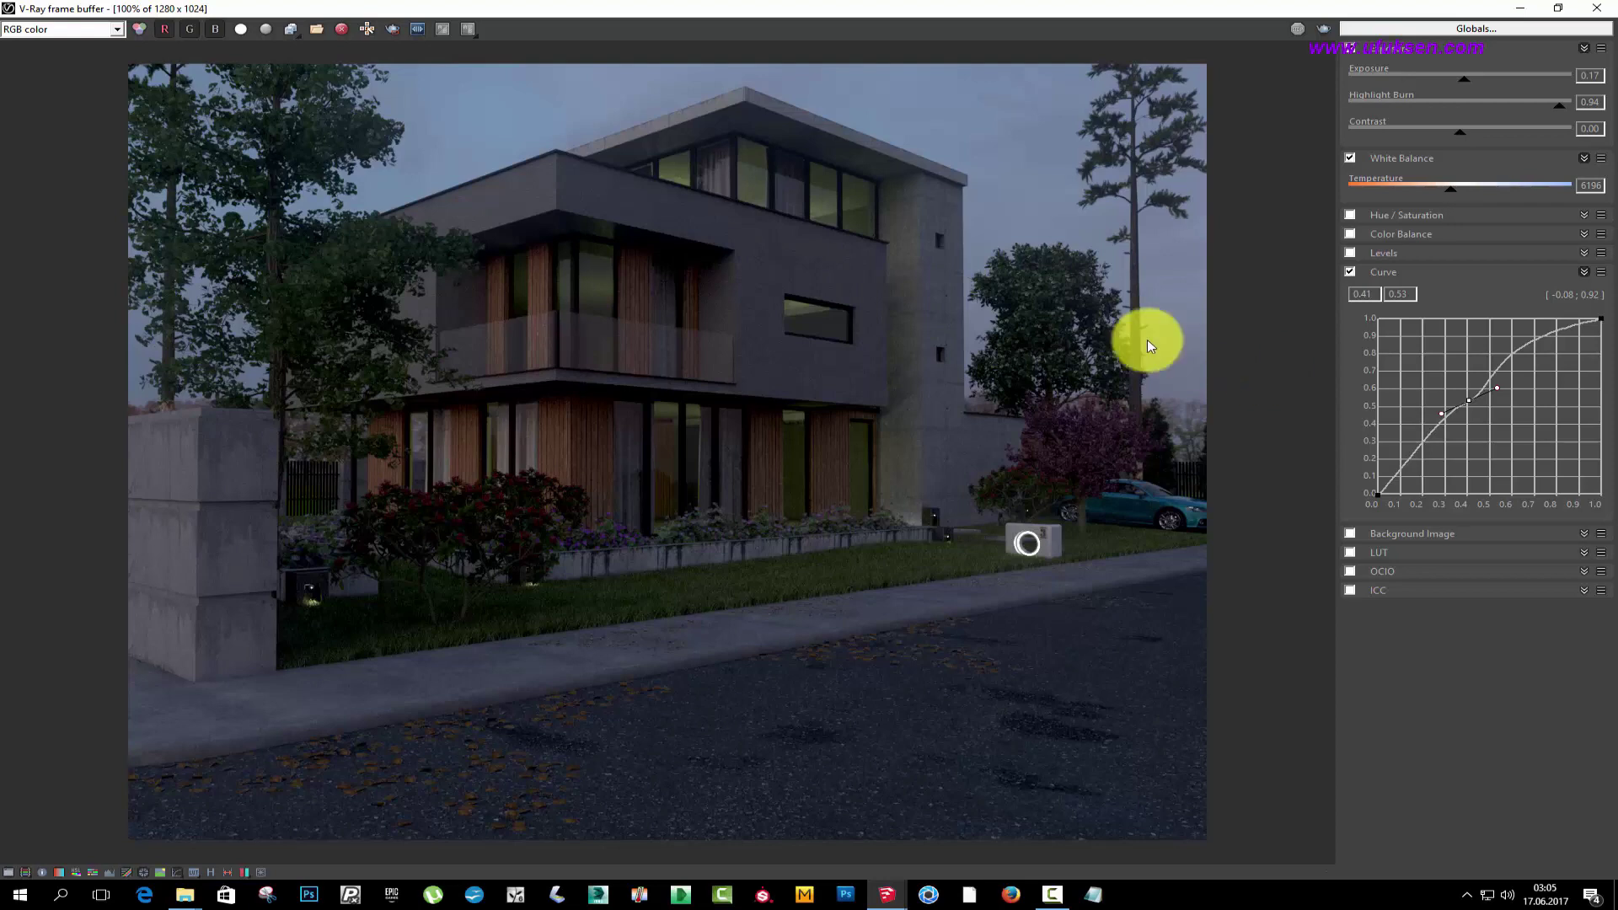
left_click(1595, 8)
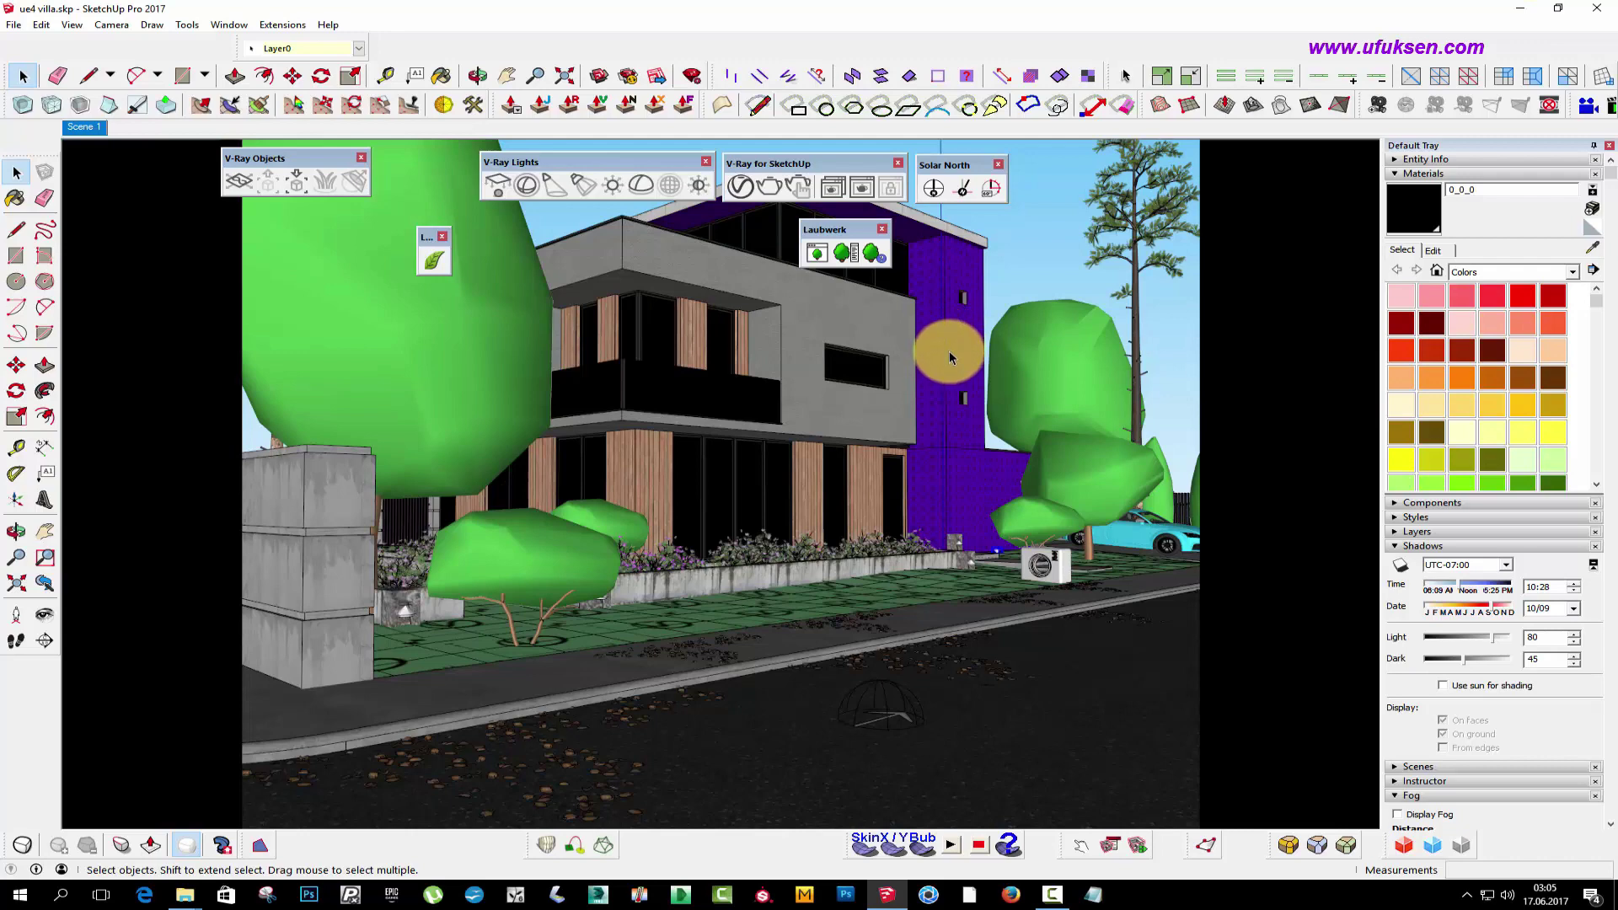
- Set V-Ray render quality to Very High and output width to 2600 (2600×2080)
left_click(741, 187)
left_click_drag(803, 202, 646, 200)
left_click(658, 219)
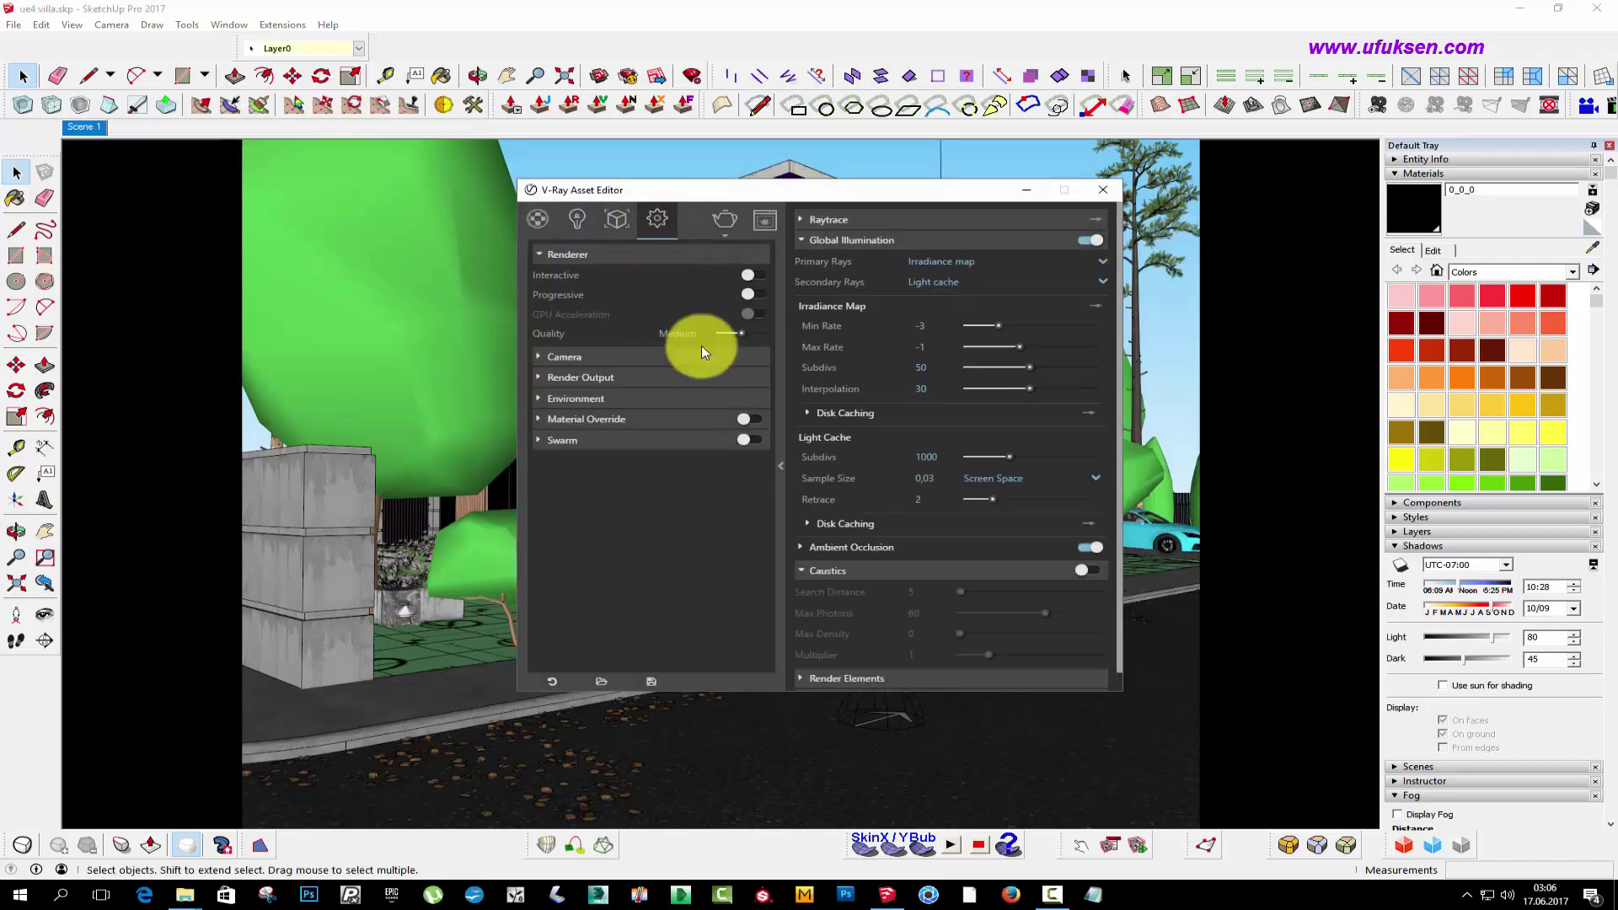
left_click_drag(757, 333, 762, 333)
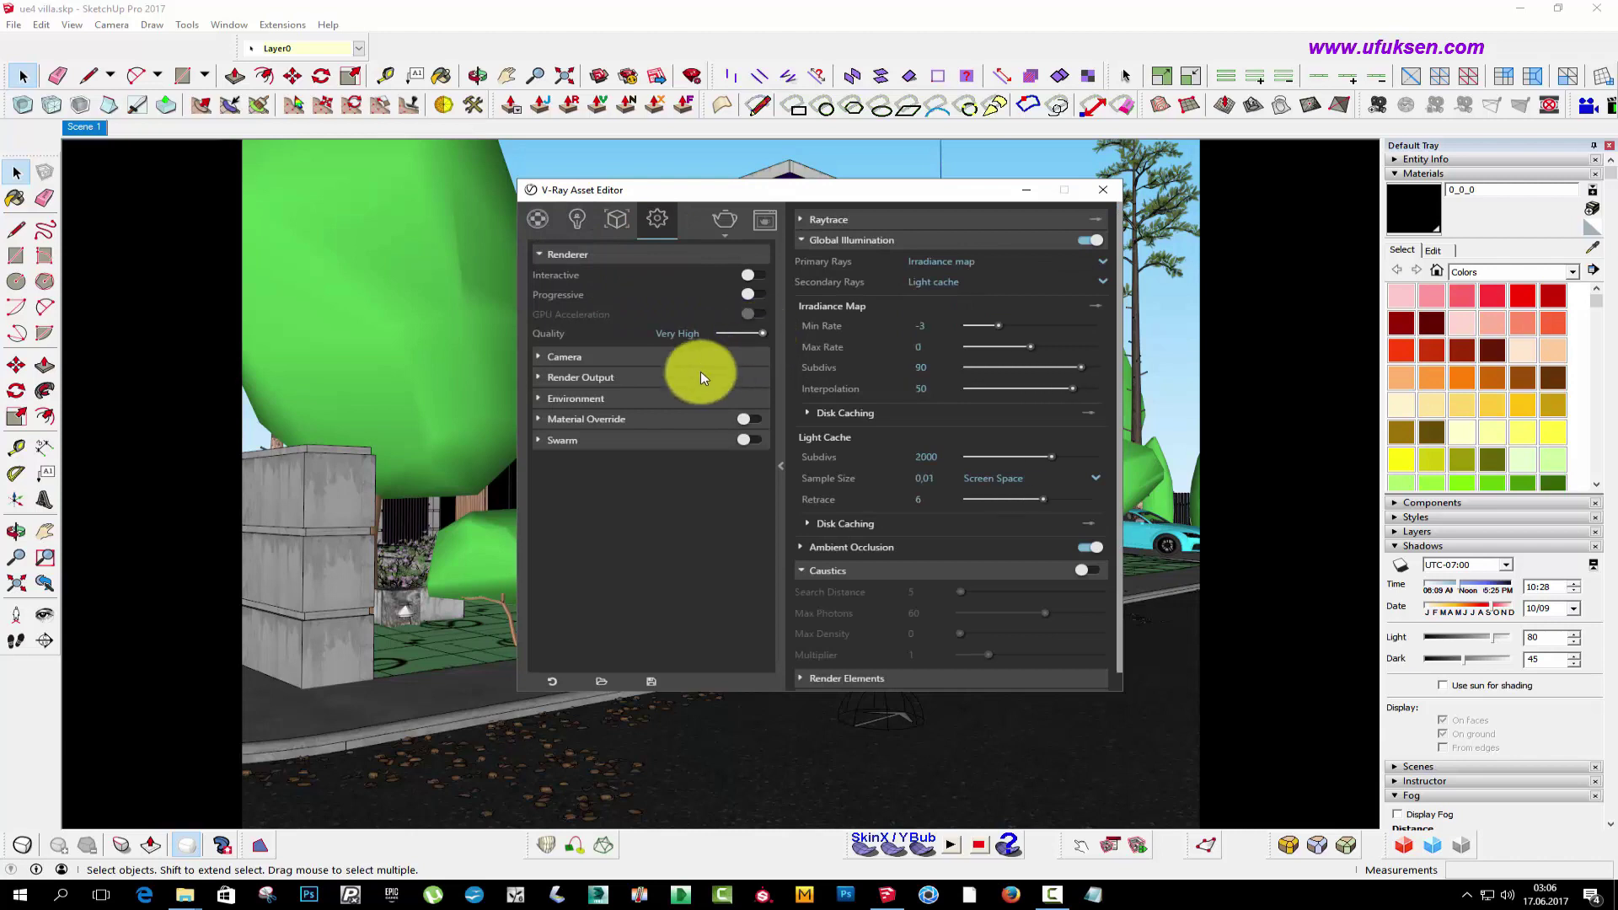
left_click(573, 376)
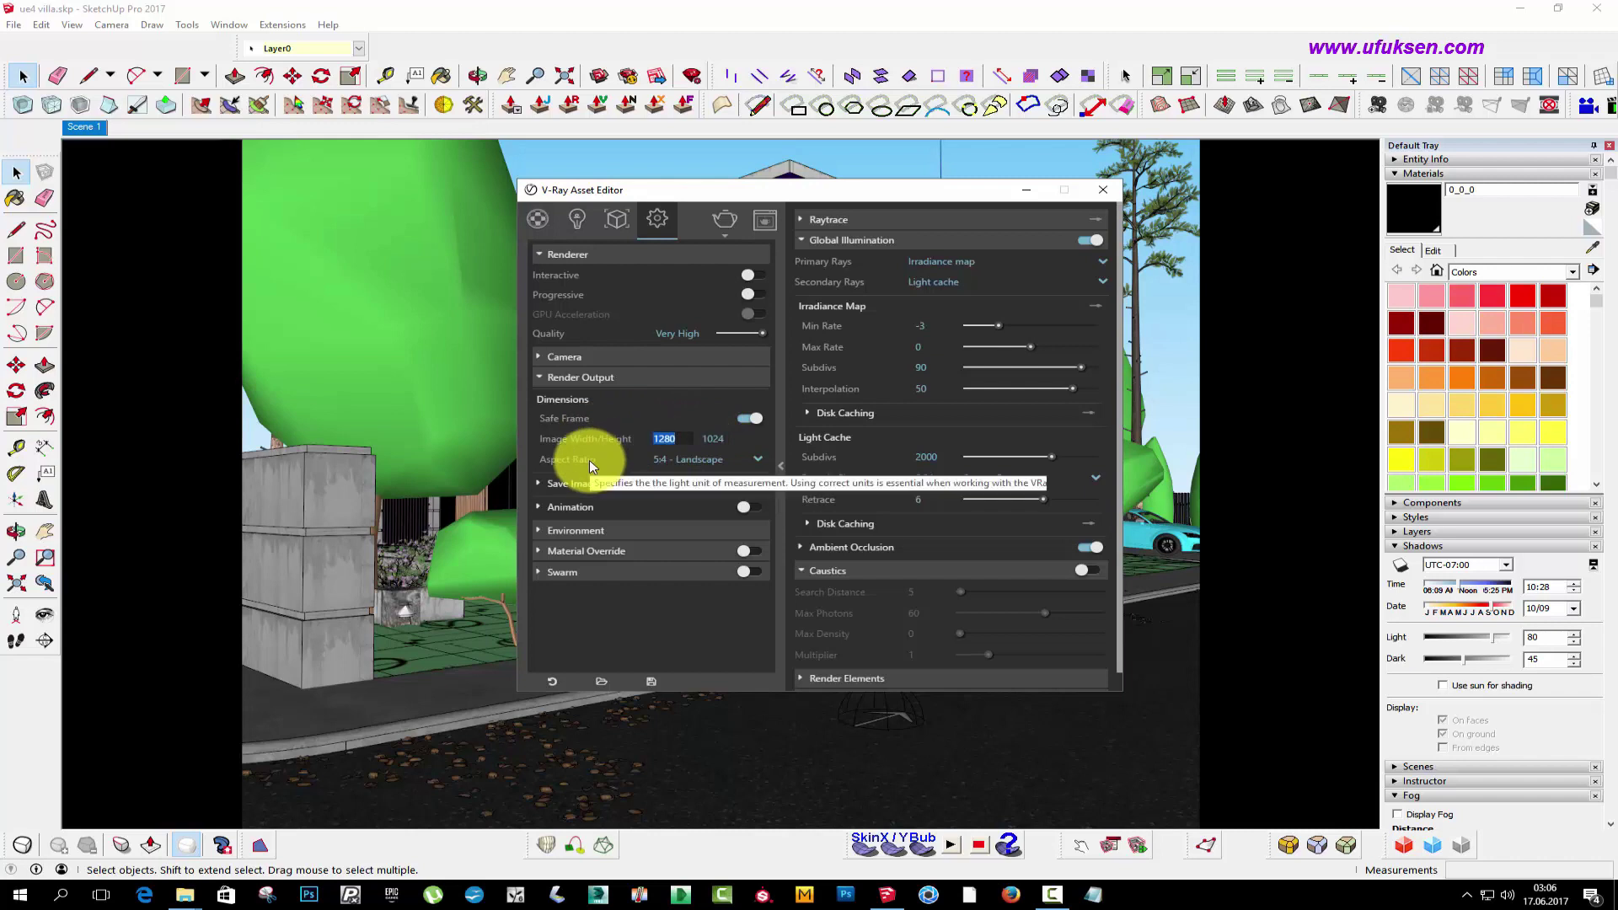
type("2600")
key("Return")
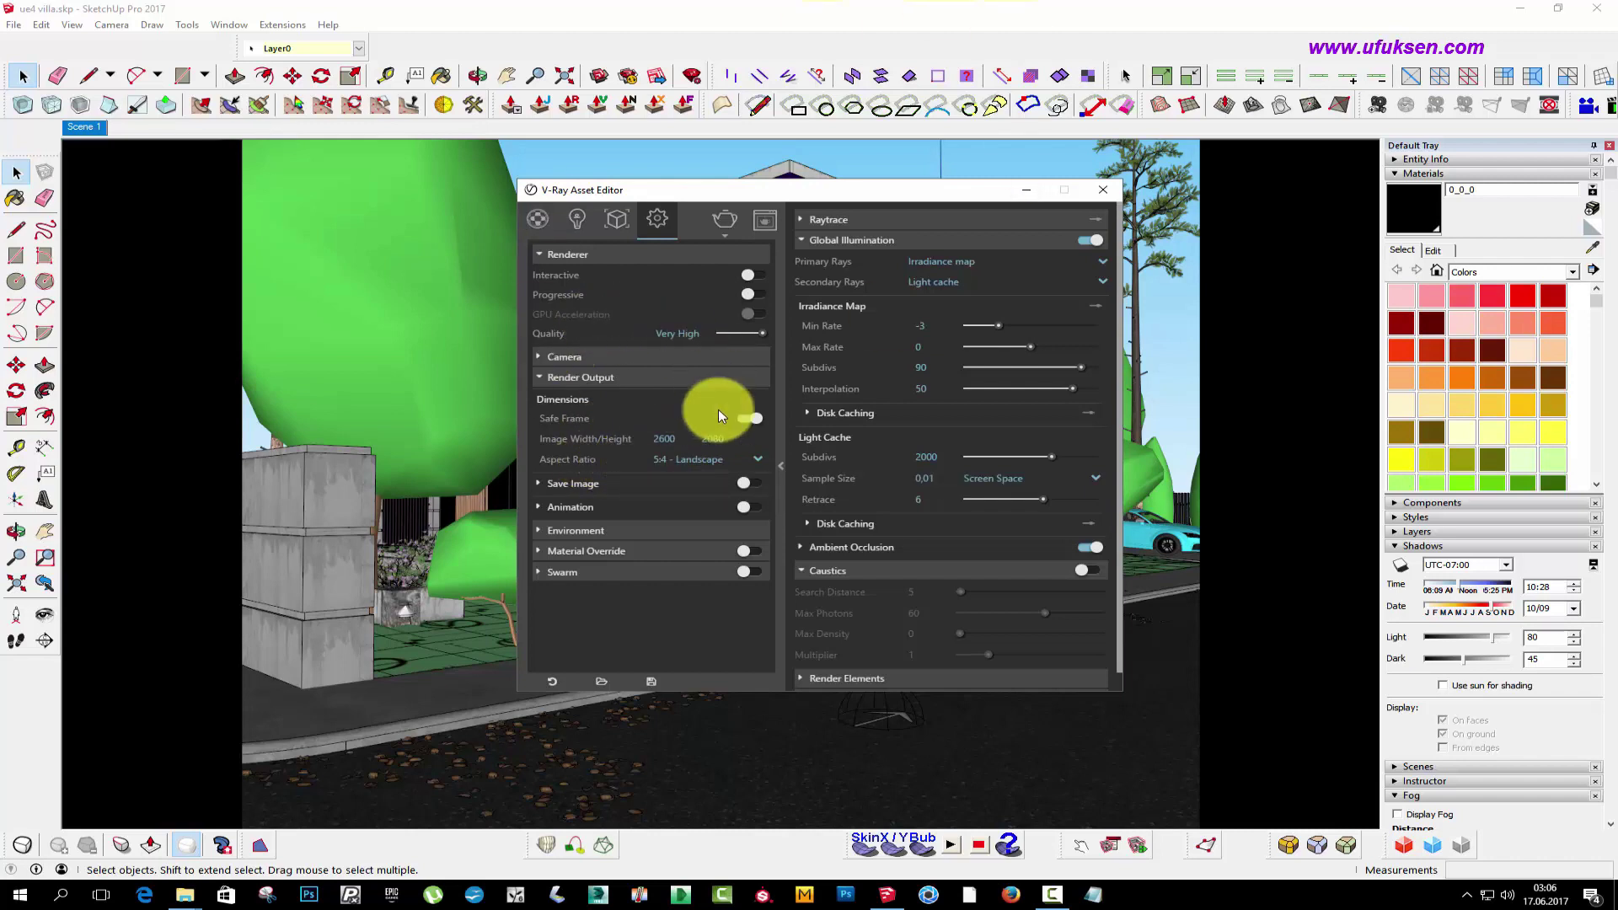
- Turn on the GI (Skylight) environment override
left_click(620, 530)
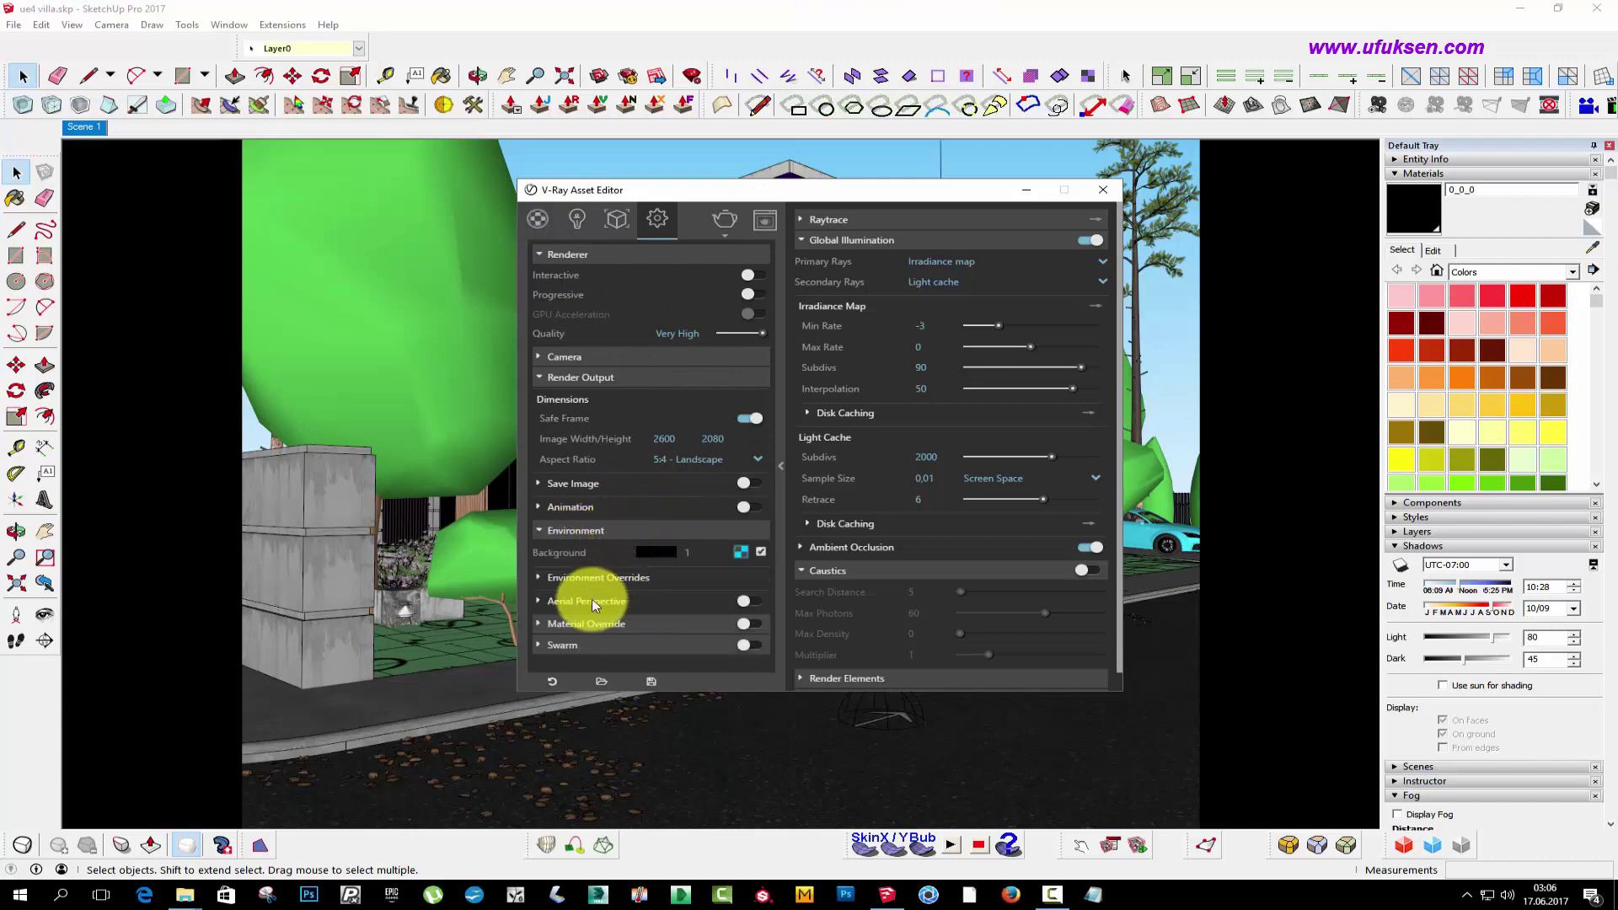
left_click_drag(760, 201, 871, 166)
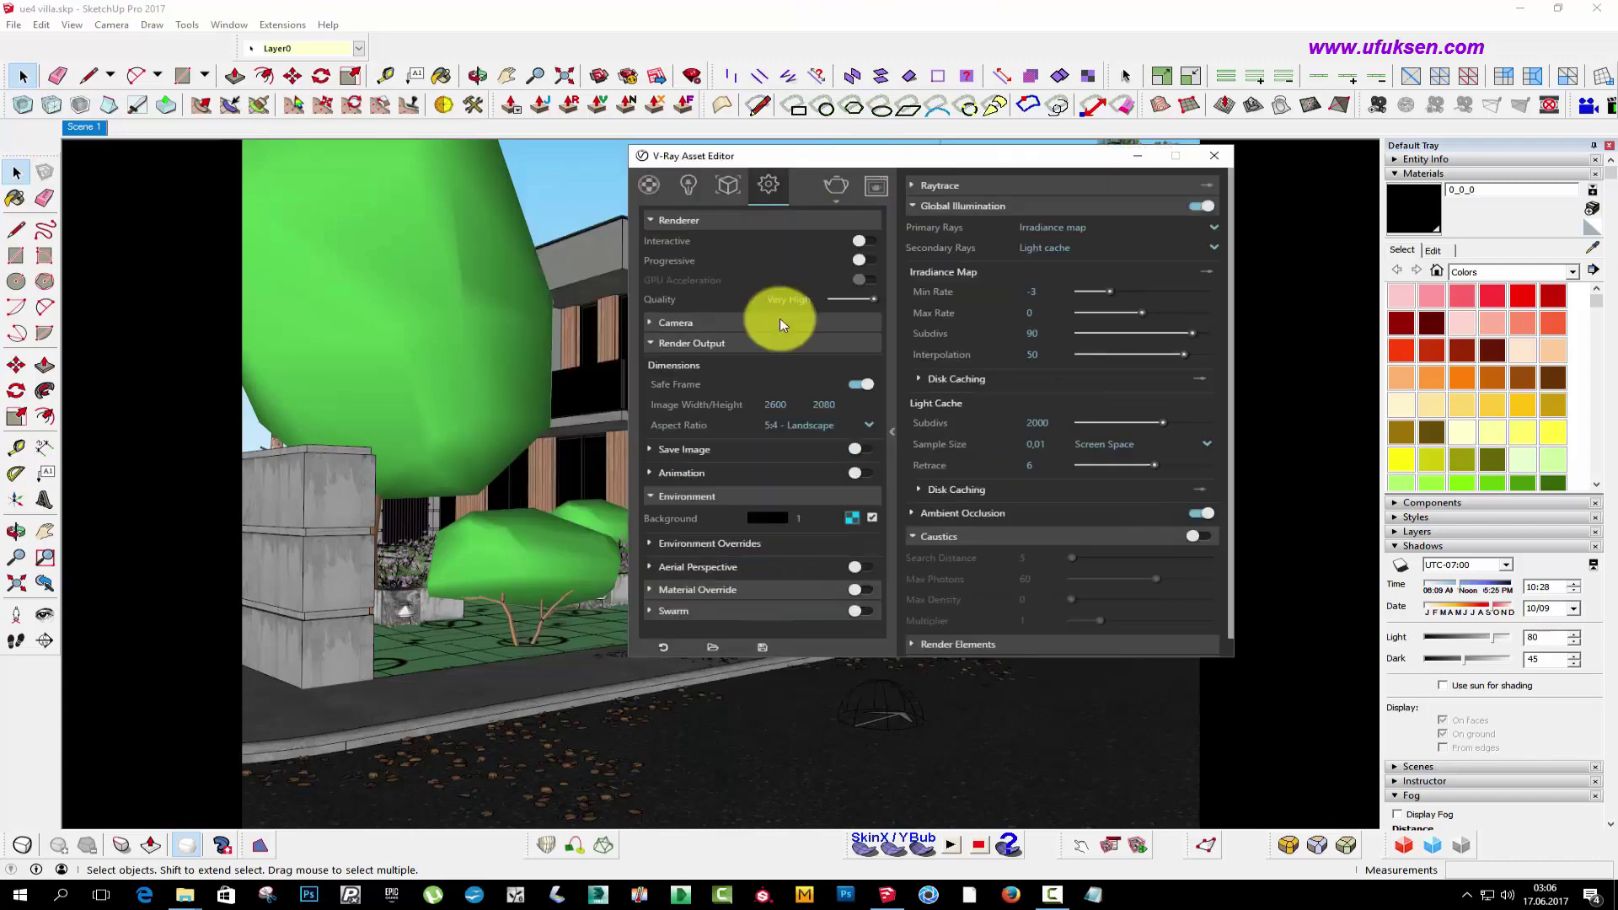
left_click(665, 542)
left_click(708, 568)
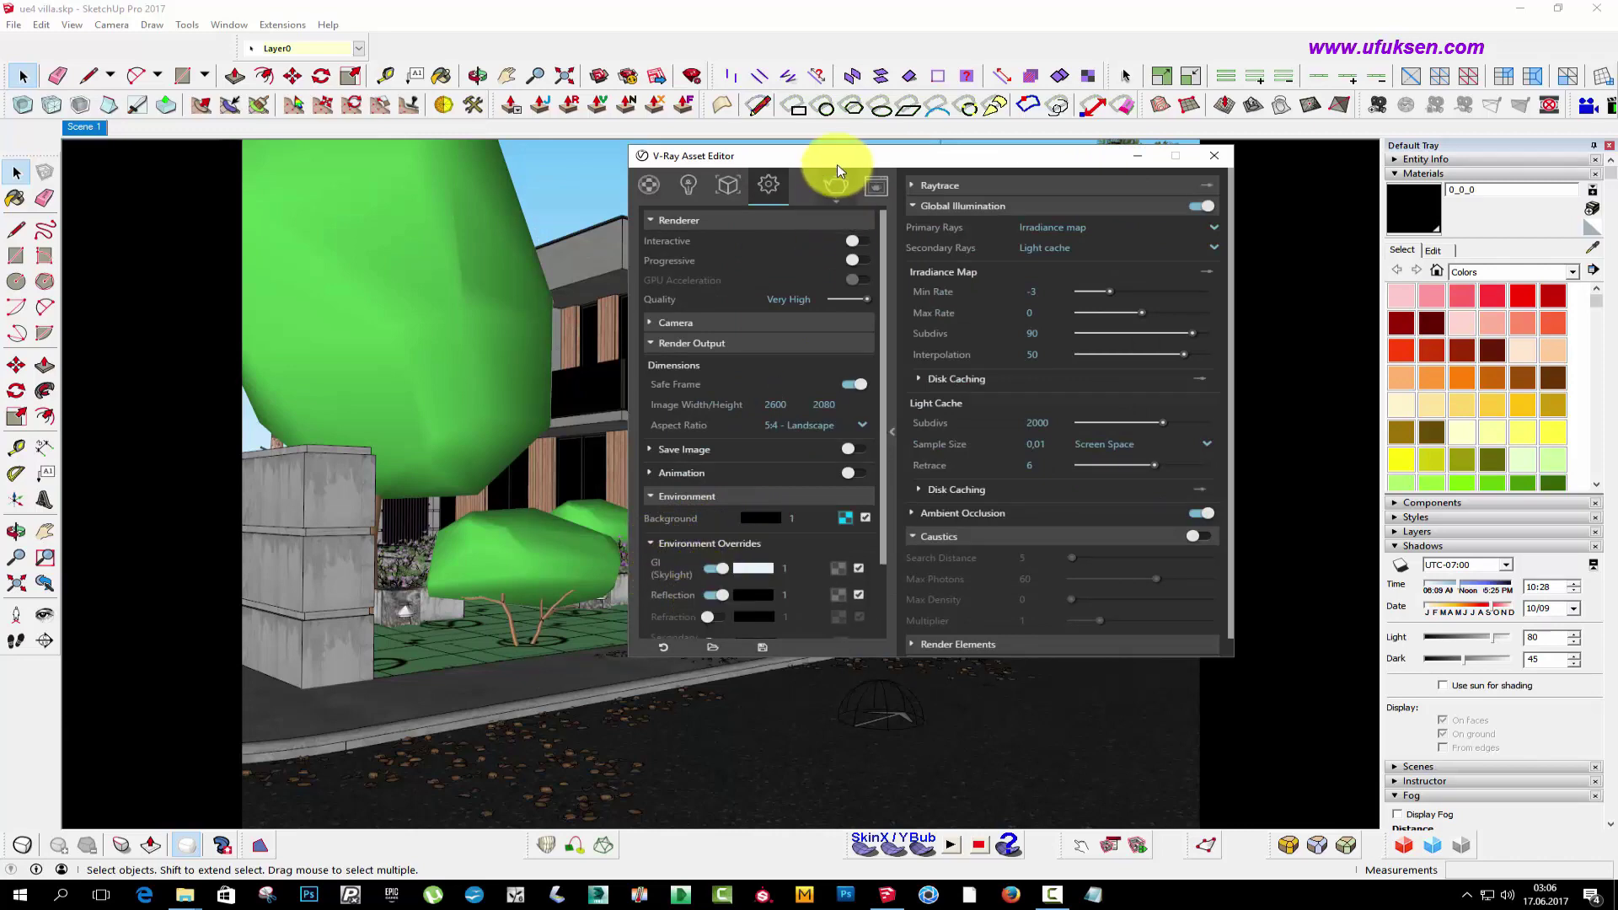
left_click_drag(837, 164, 1077, 170)
left_click(920, 192)
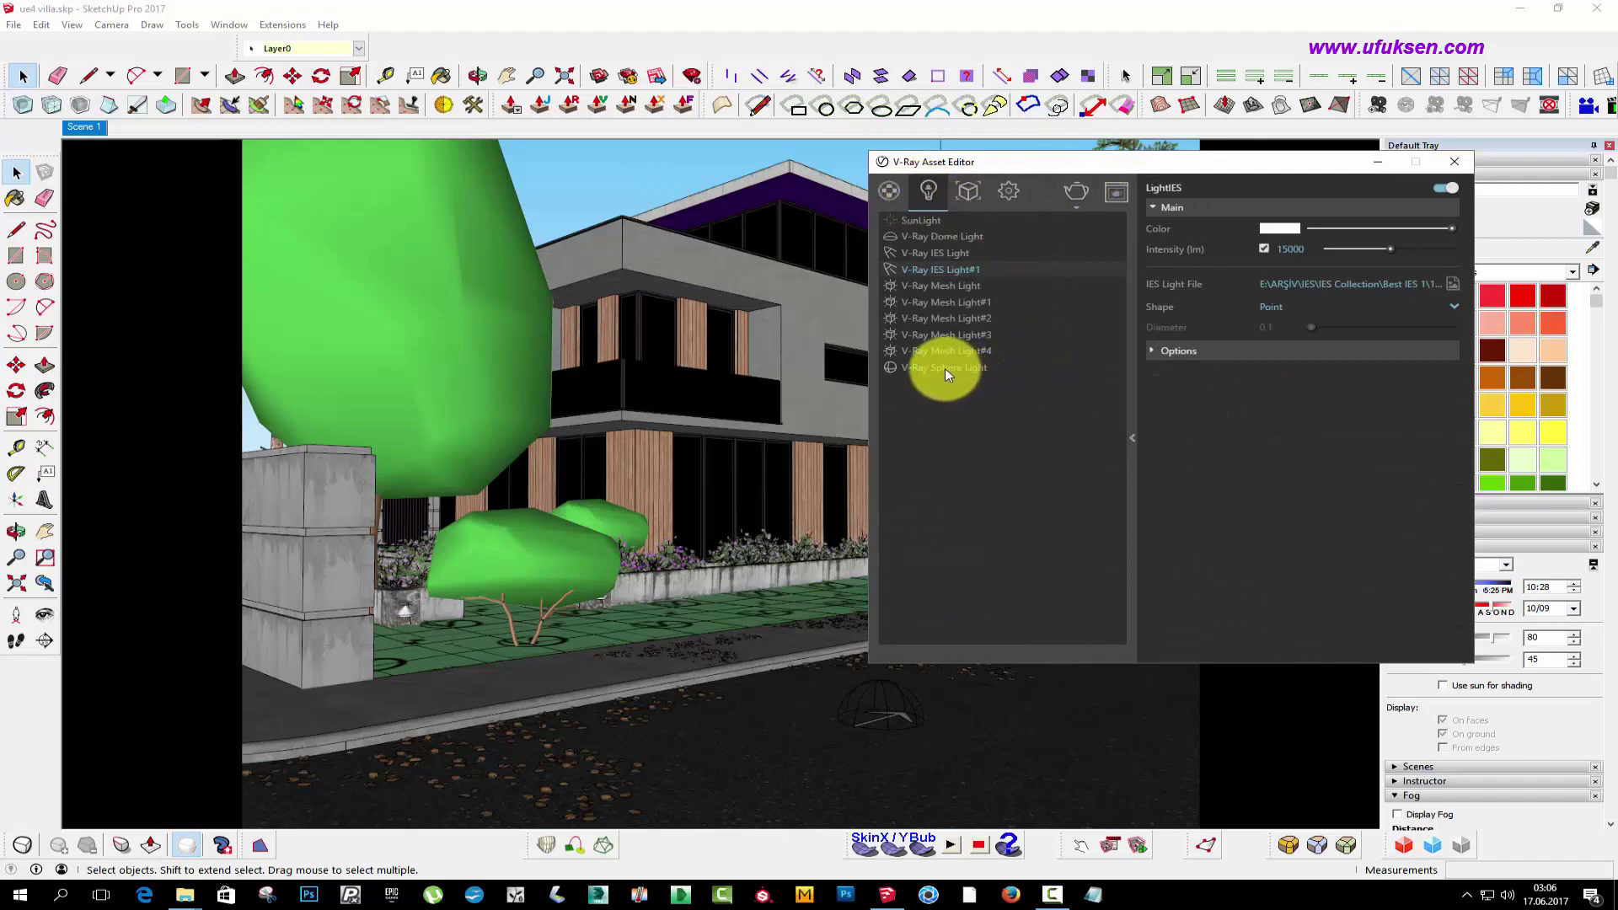
- Copy the V-Ray Dome Light's HDR texture into the GI (Skylight) override in Settings
left_click(969, 237)
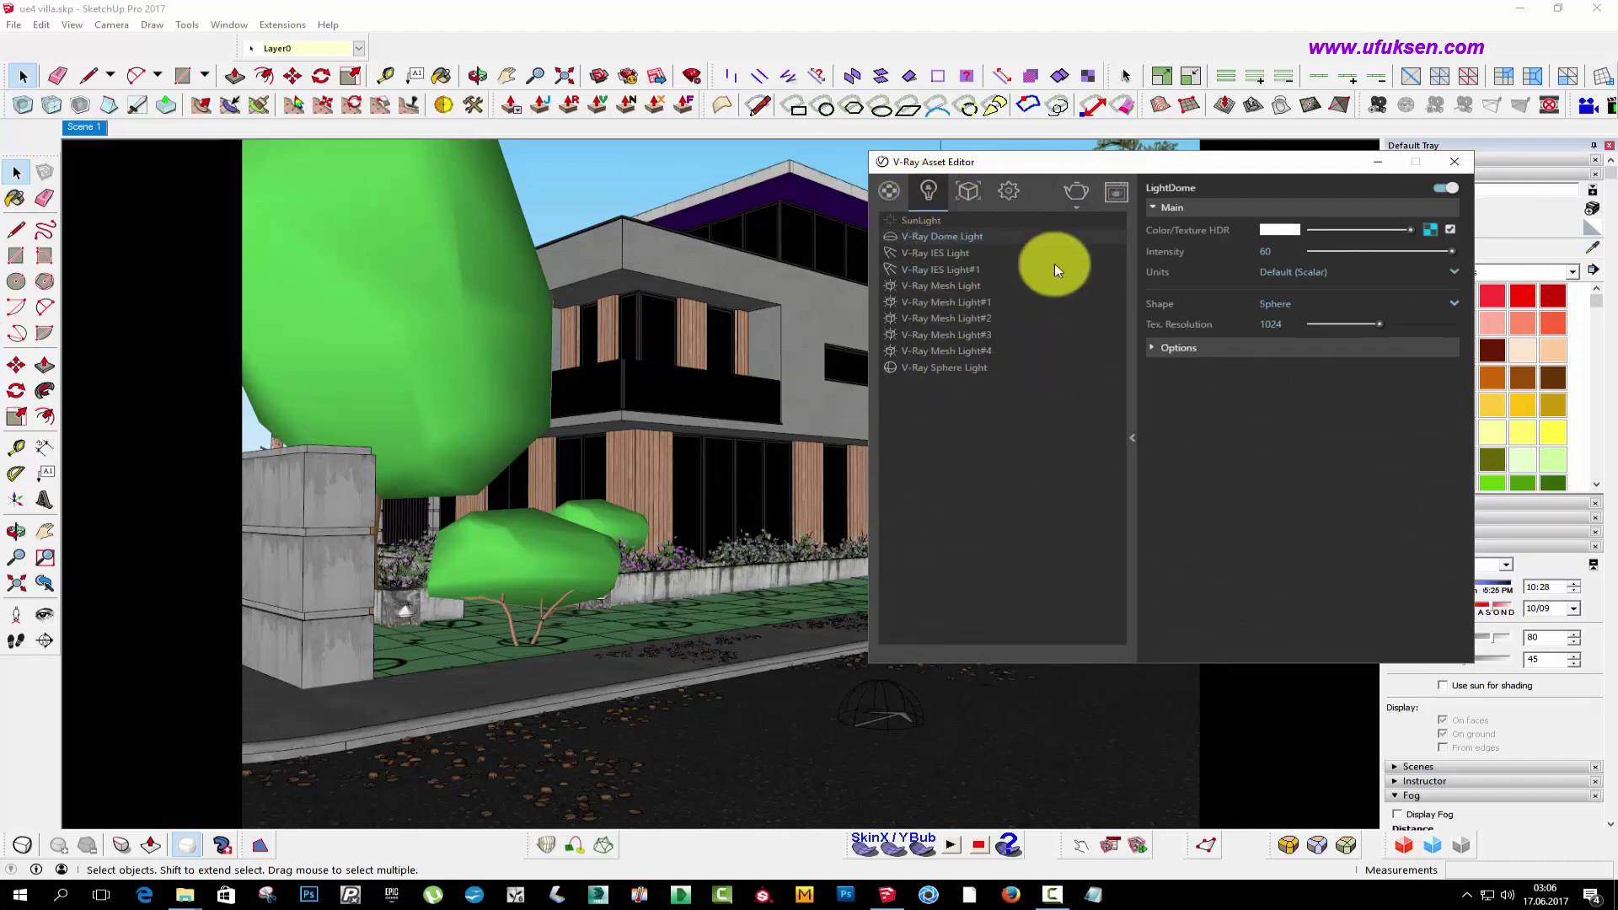
left_click(1429, 236)
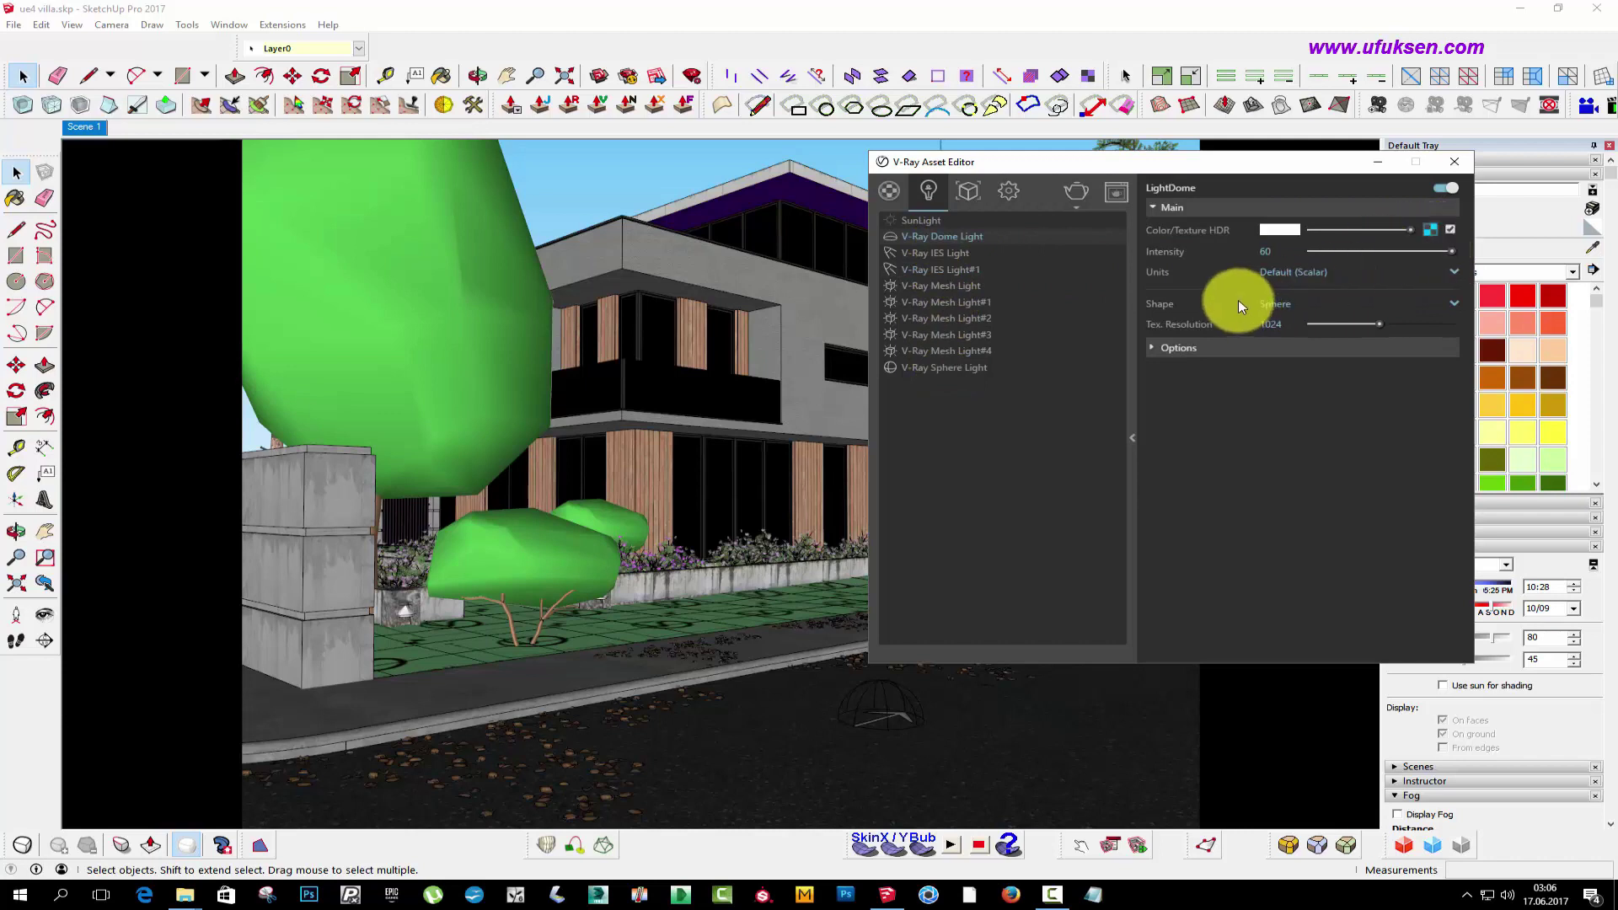
scroll(1155, 264, "up", 2)
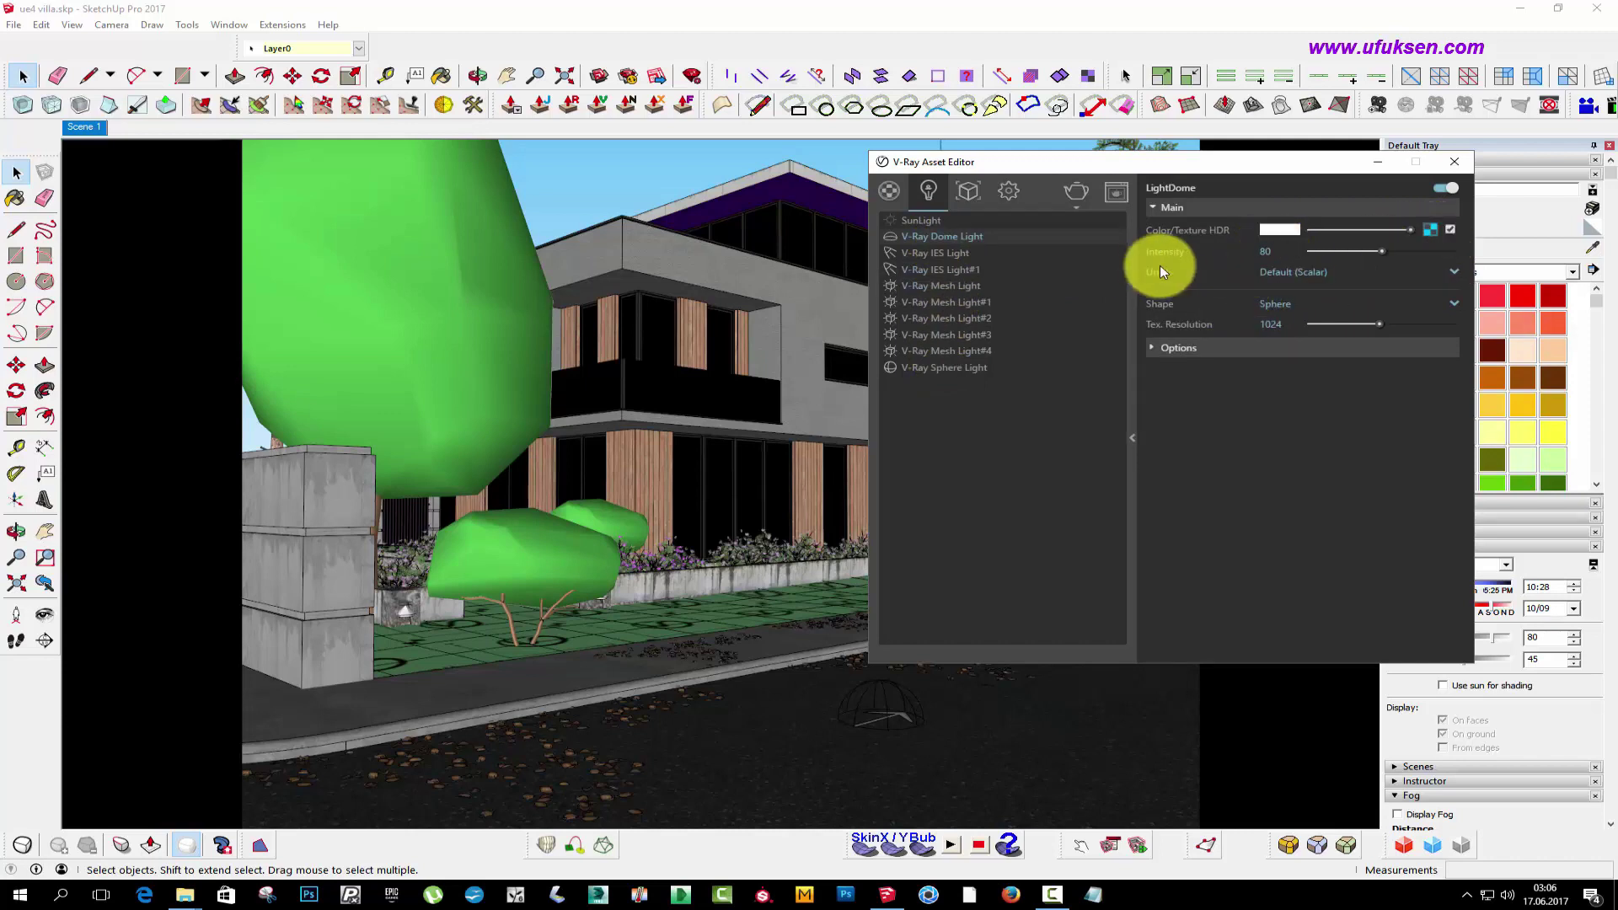
left_click(1007, 191)
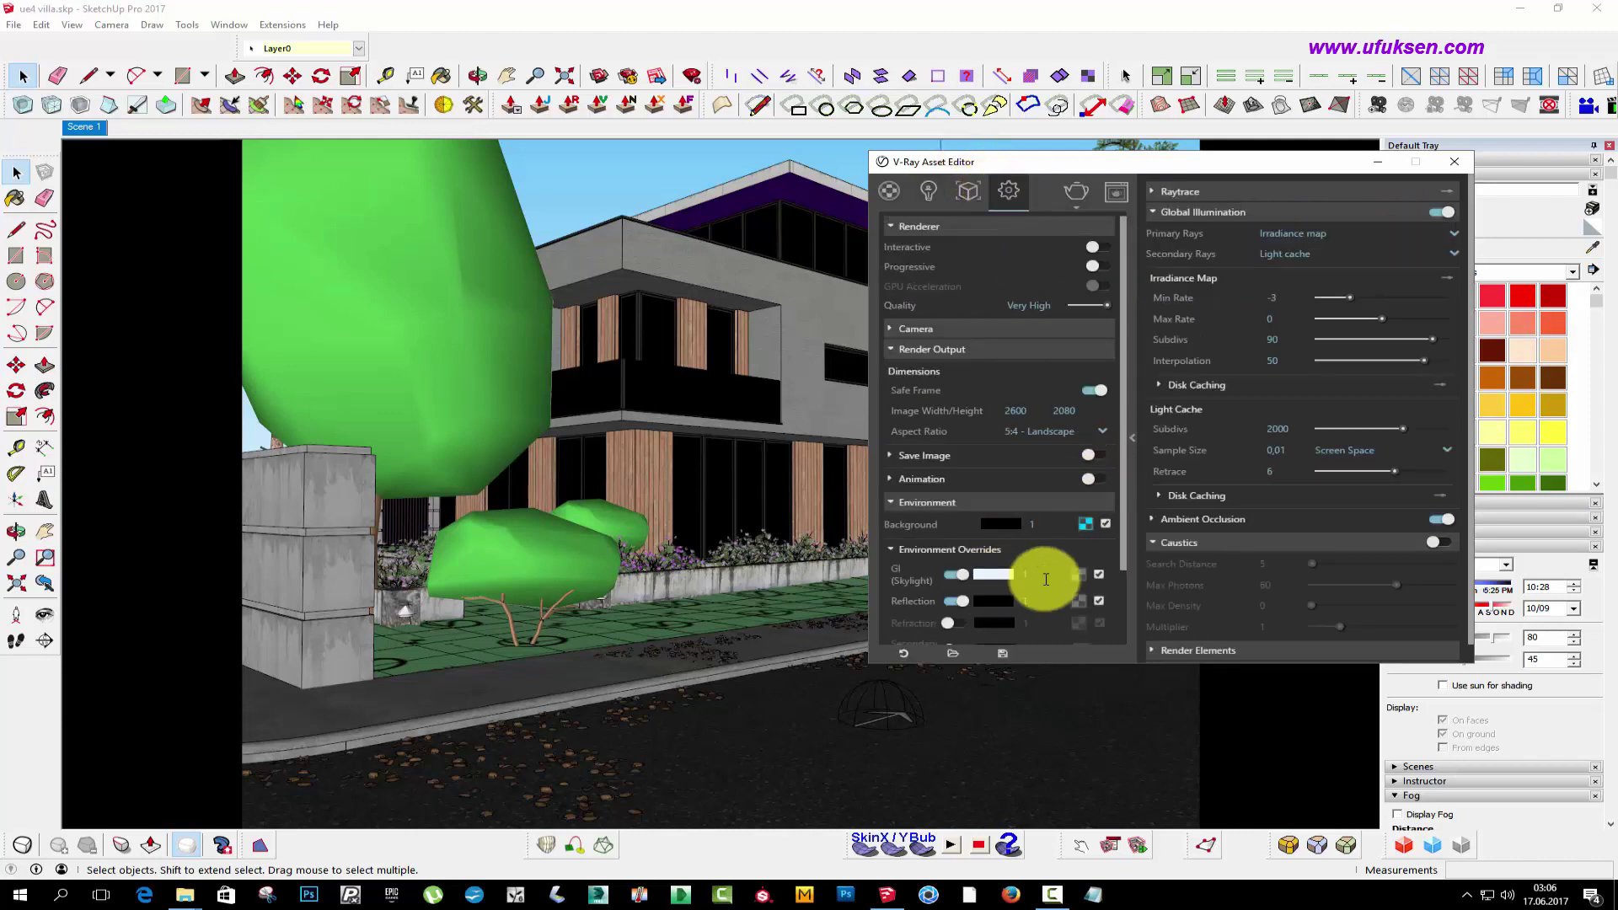
left_click(1080, 583)
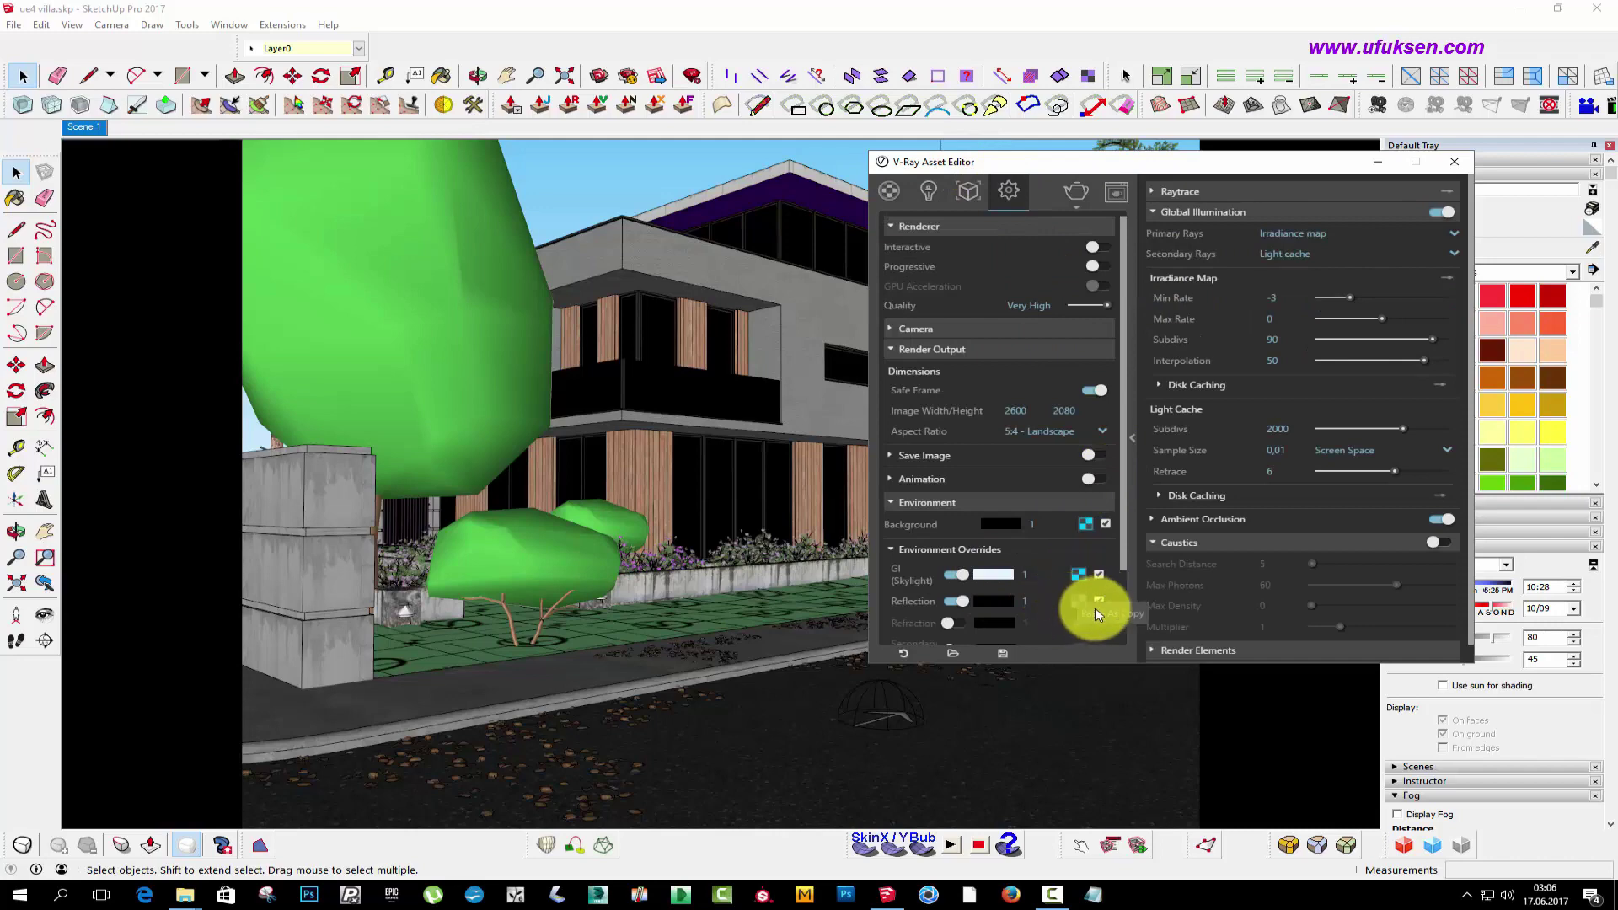
- Reposition the asset editor and review the raytrace quality and render elements settings
left_click_drag(1095, 161, 832, 130)
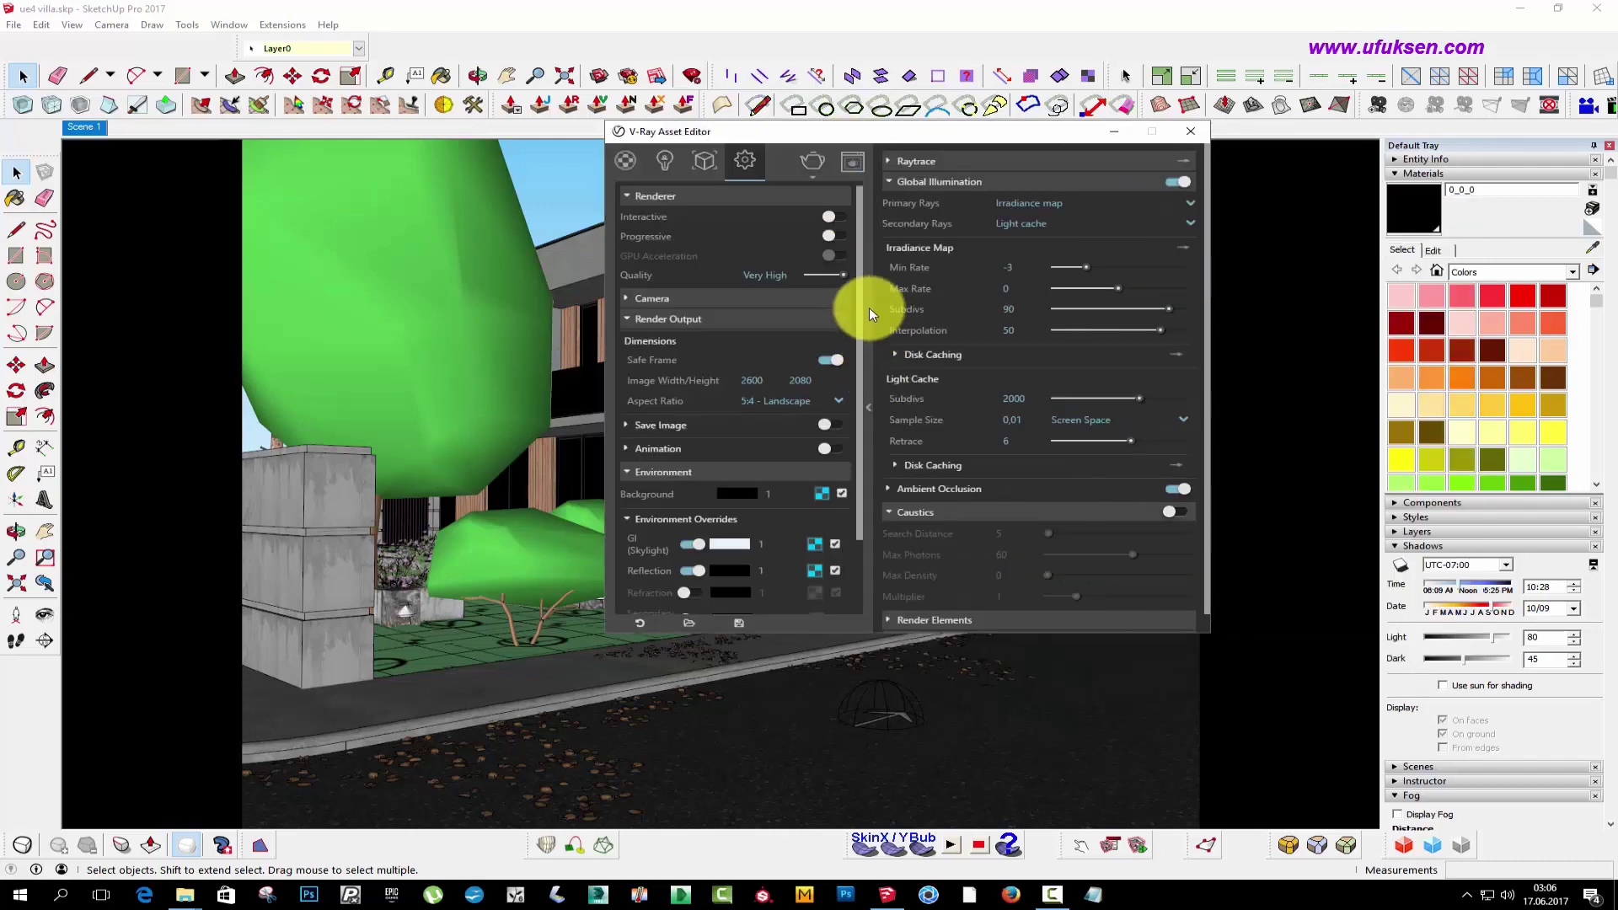
mouse_move(859, 305)
left_mouse_down()
mouse_move(861, 403)
mouse_move(877, 253)
left_mouse_up()
left_click(949, 162)
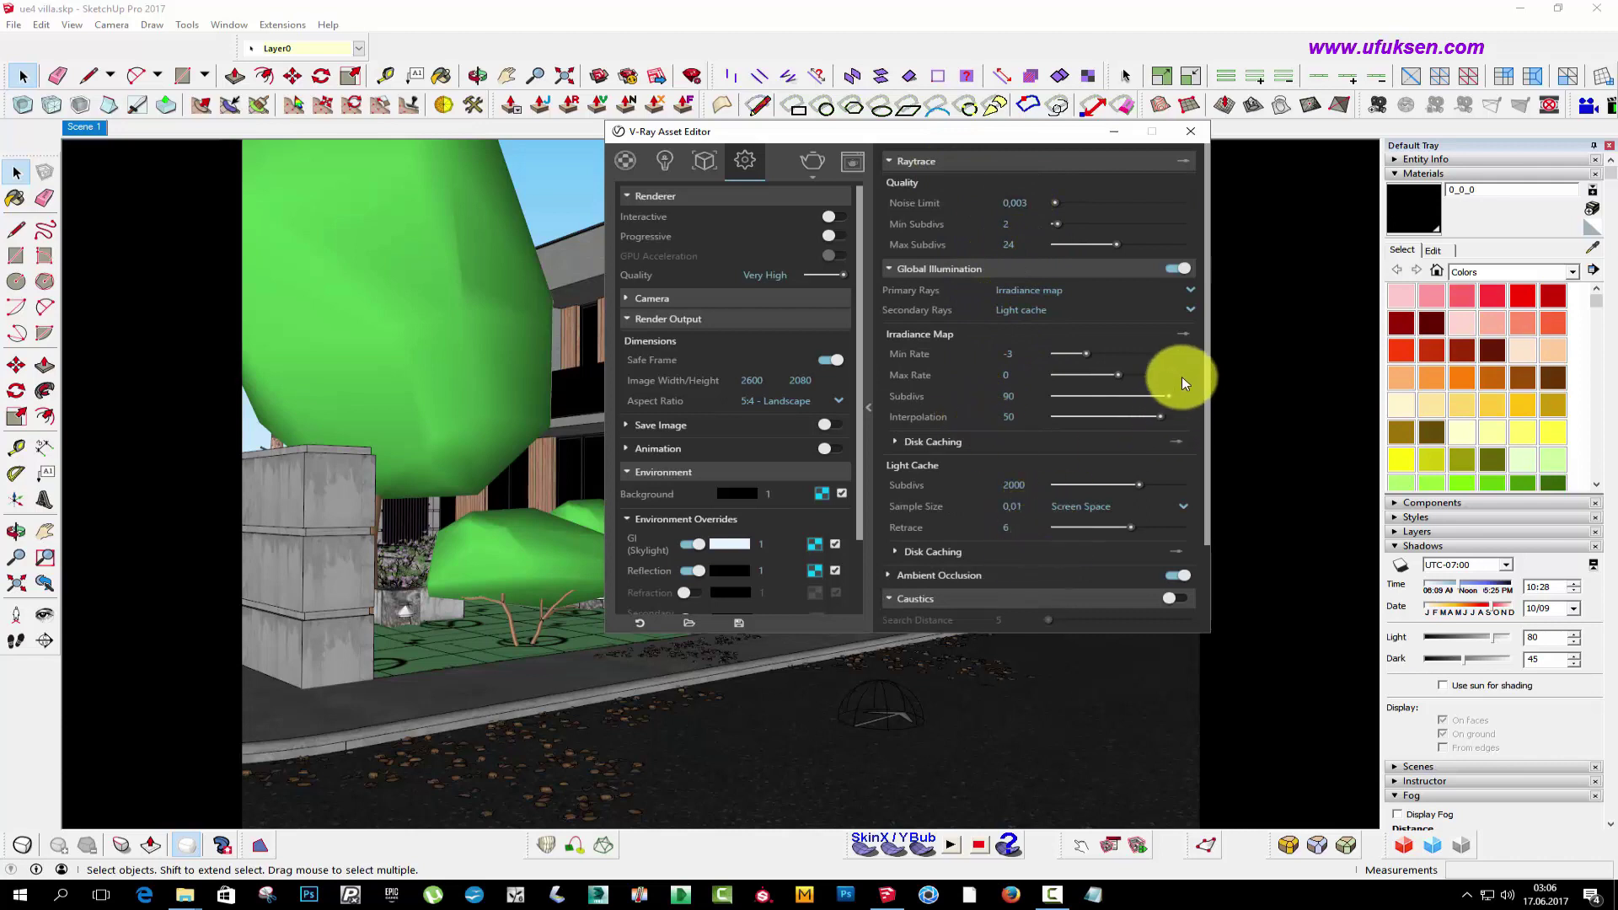
left_click_drag(1208, 356, 1210, 477)
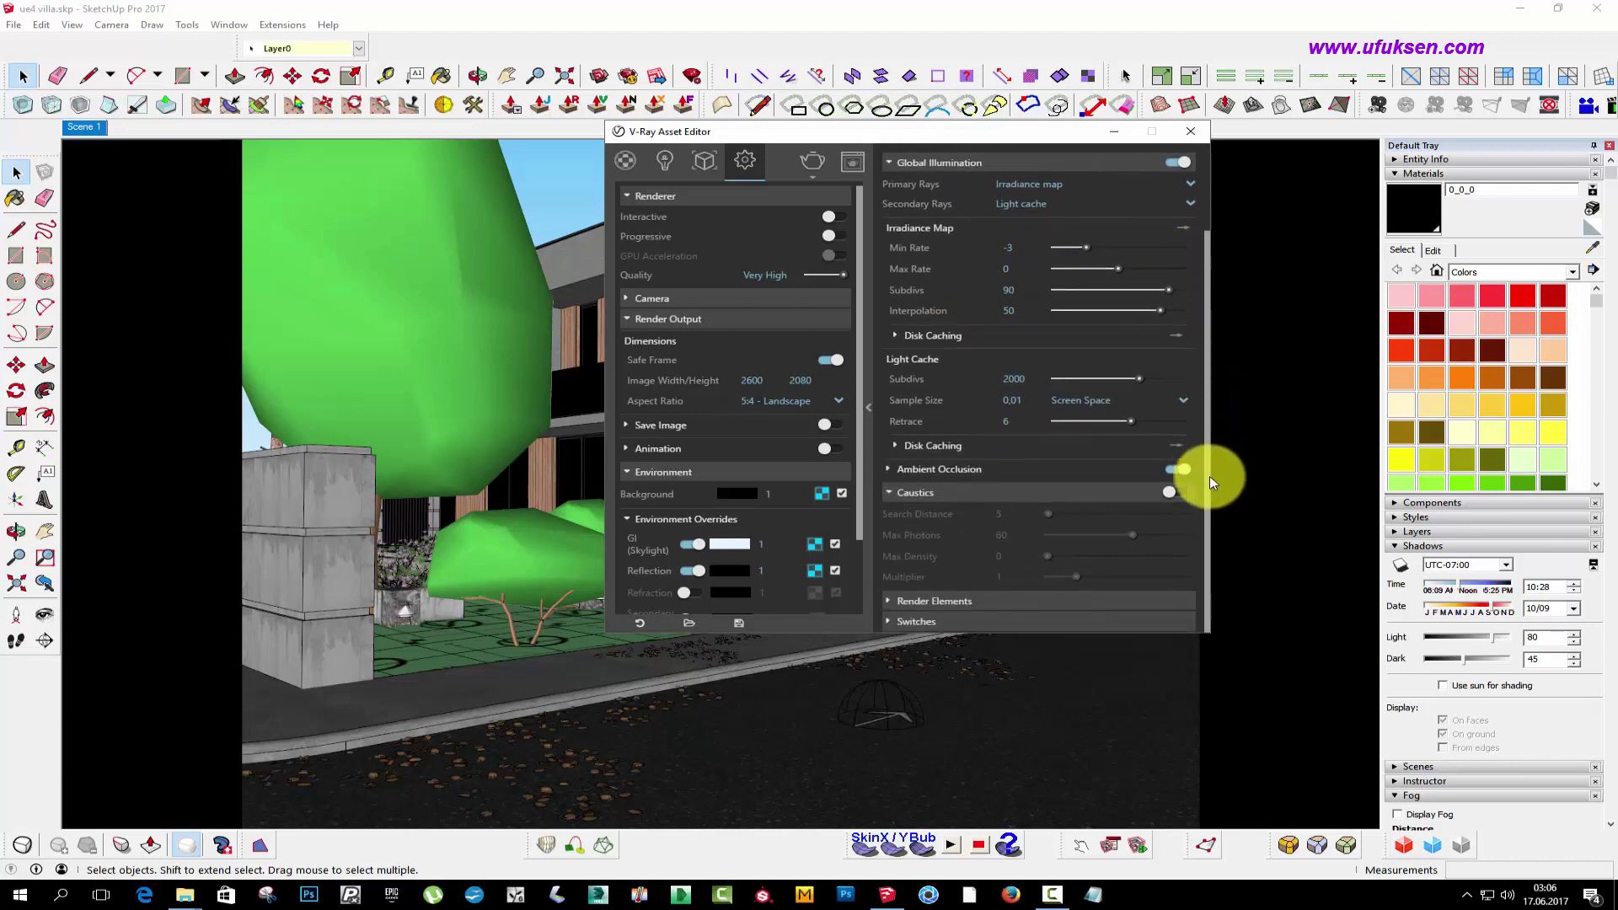
left_click(942, 602)
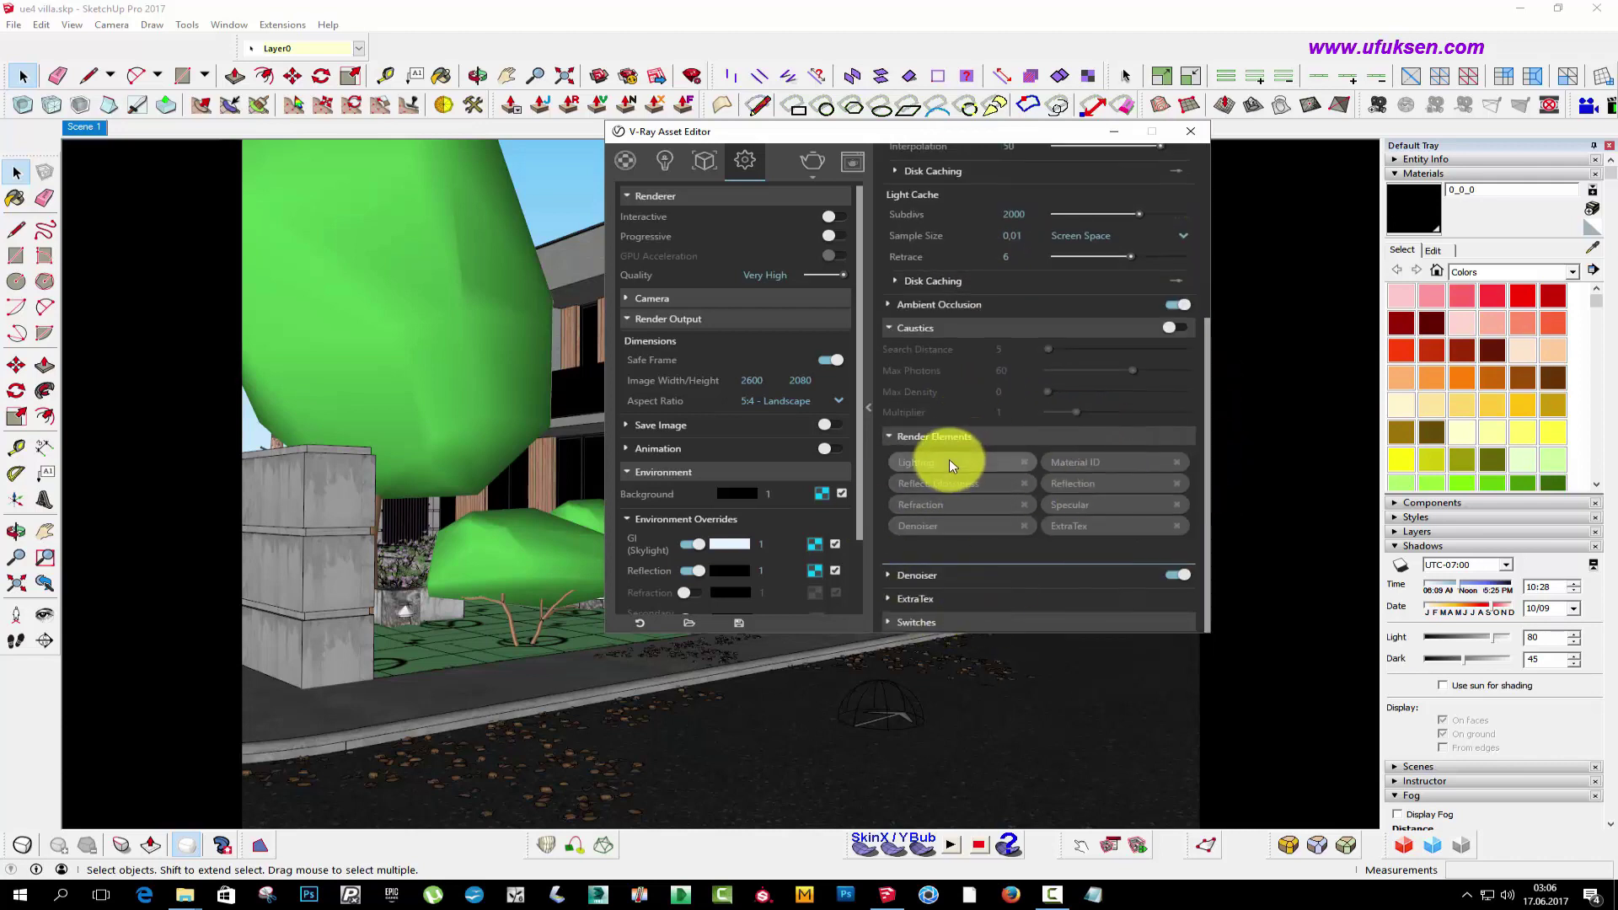
scroll(994, 370, "up", 3)
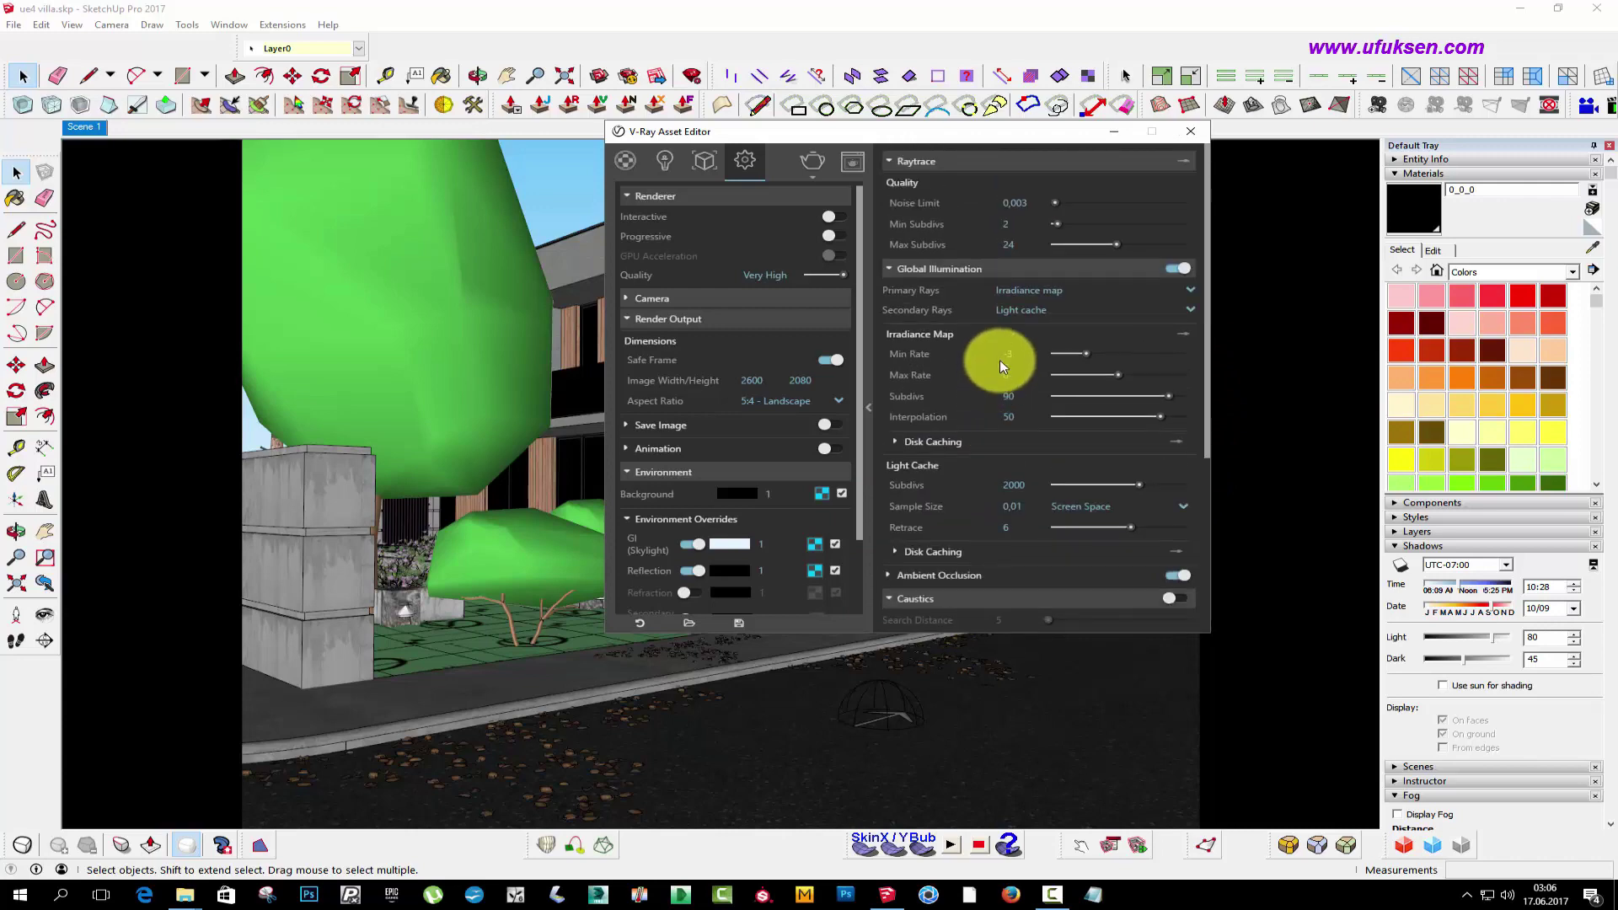
- Maximize the V-Ray frame buffer and start the 2600×2080 night exterior render
left_click(861, 162)
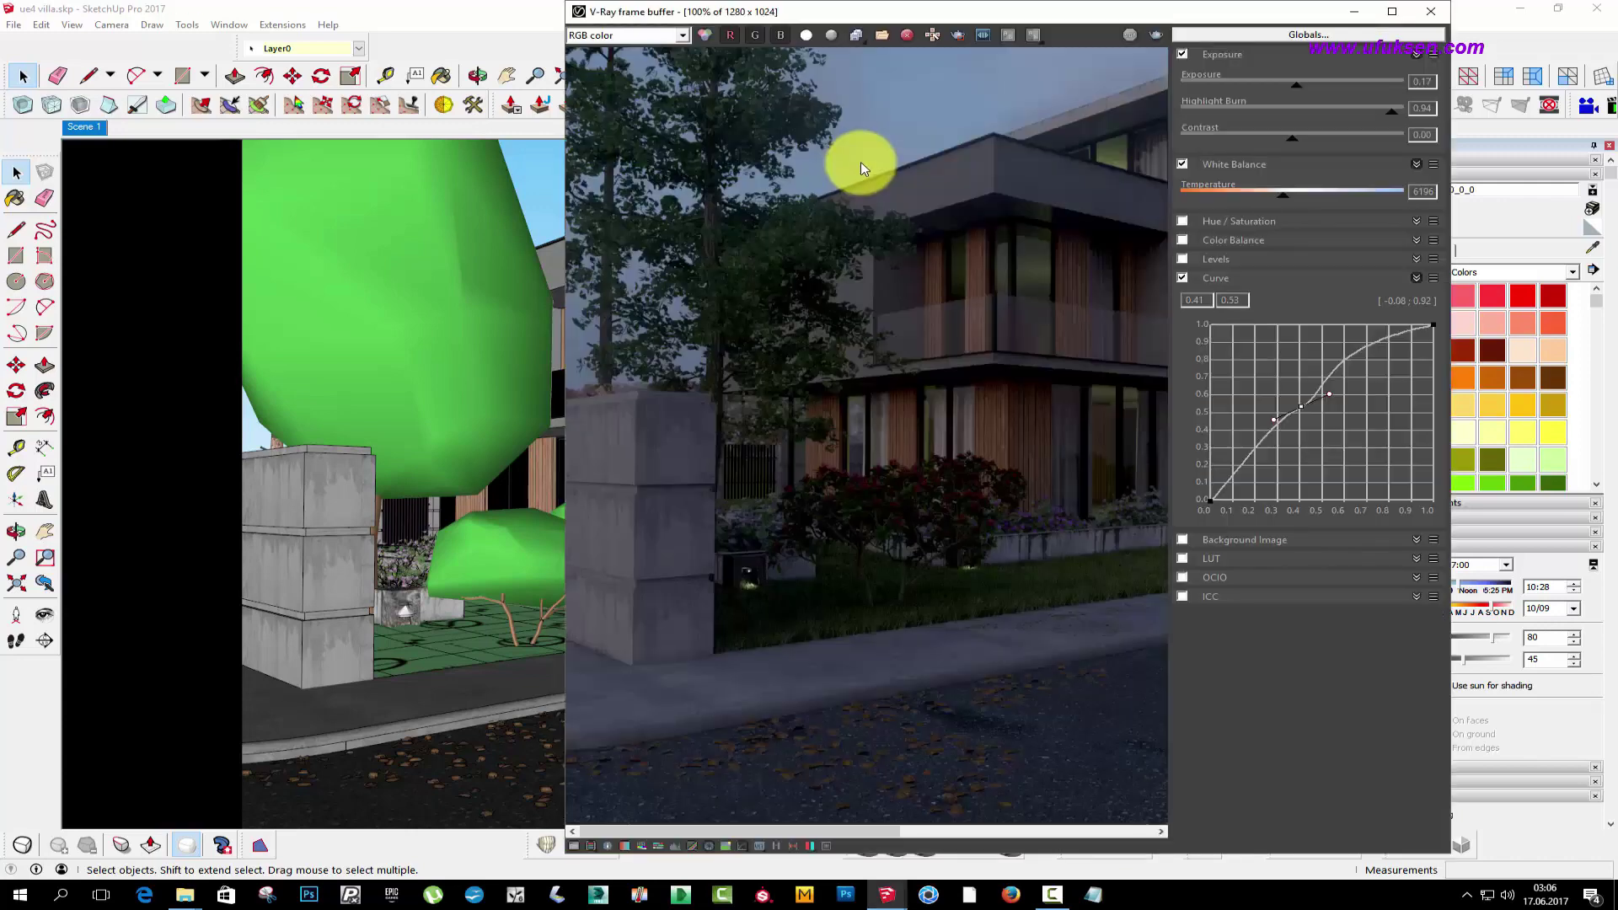
left_click(1401, 10)
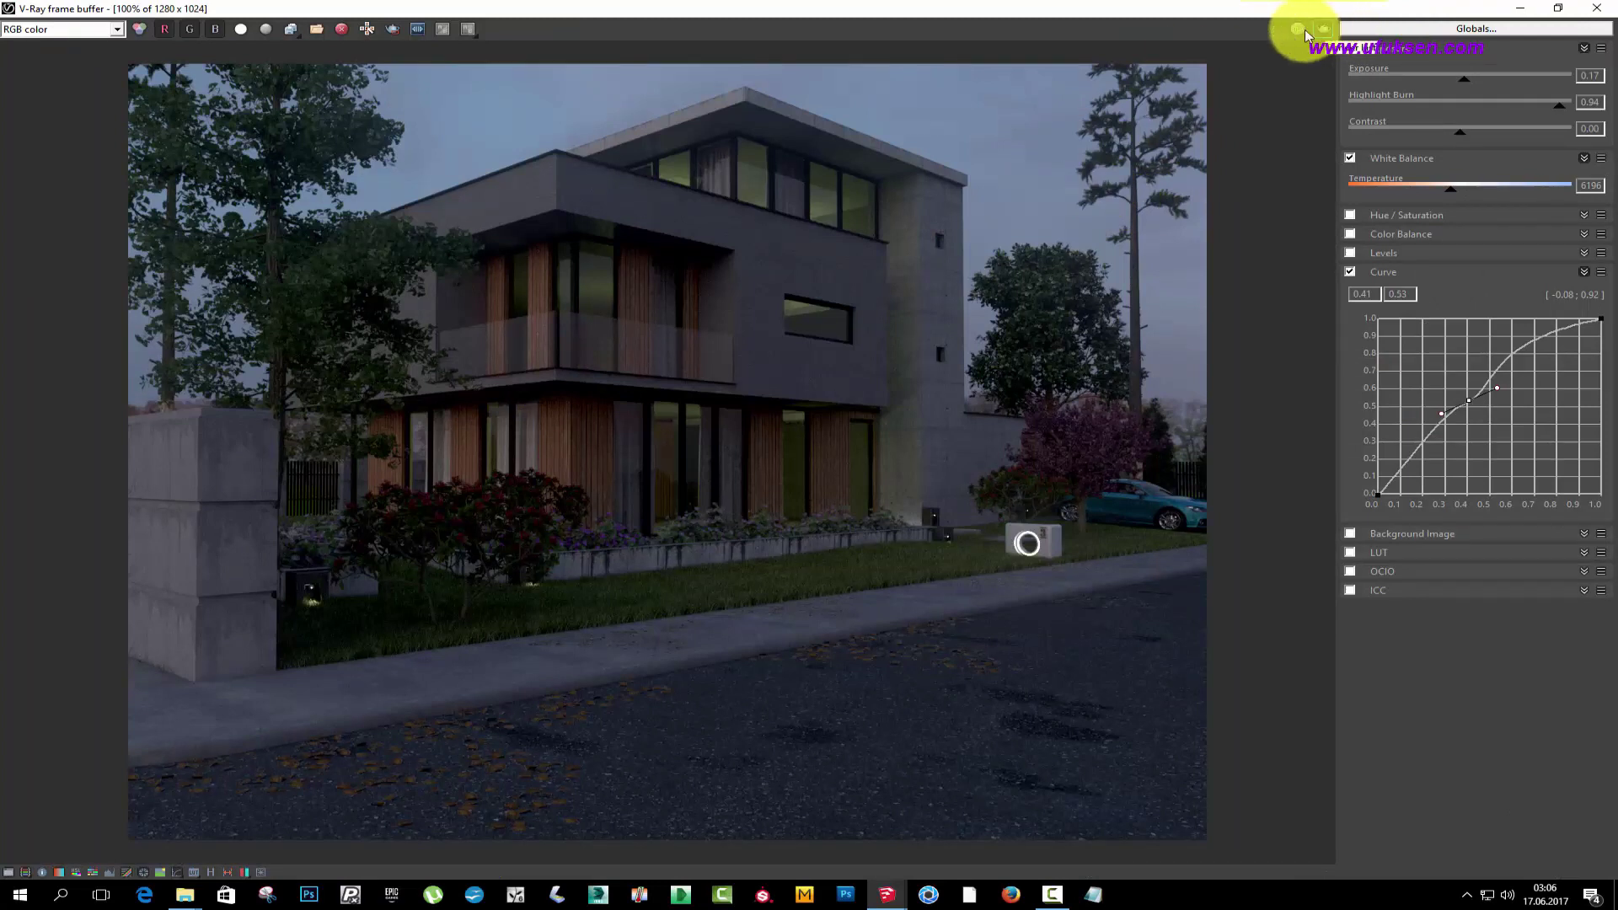
left_click(1050, 896)
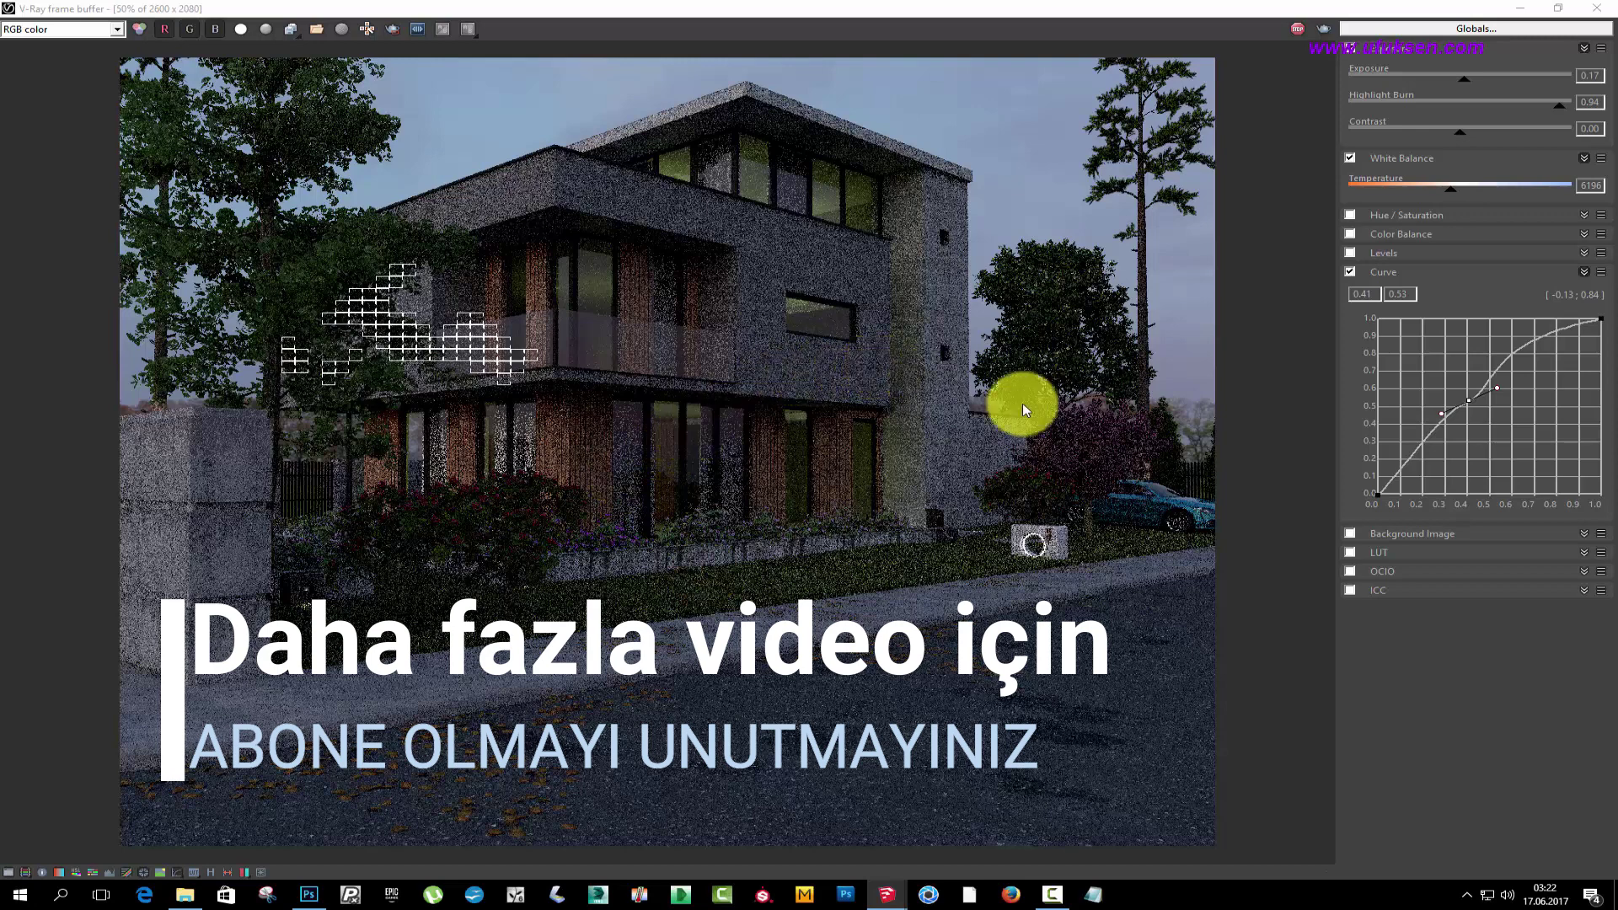
left_click(85, 35)
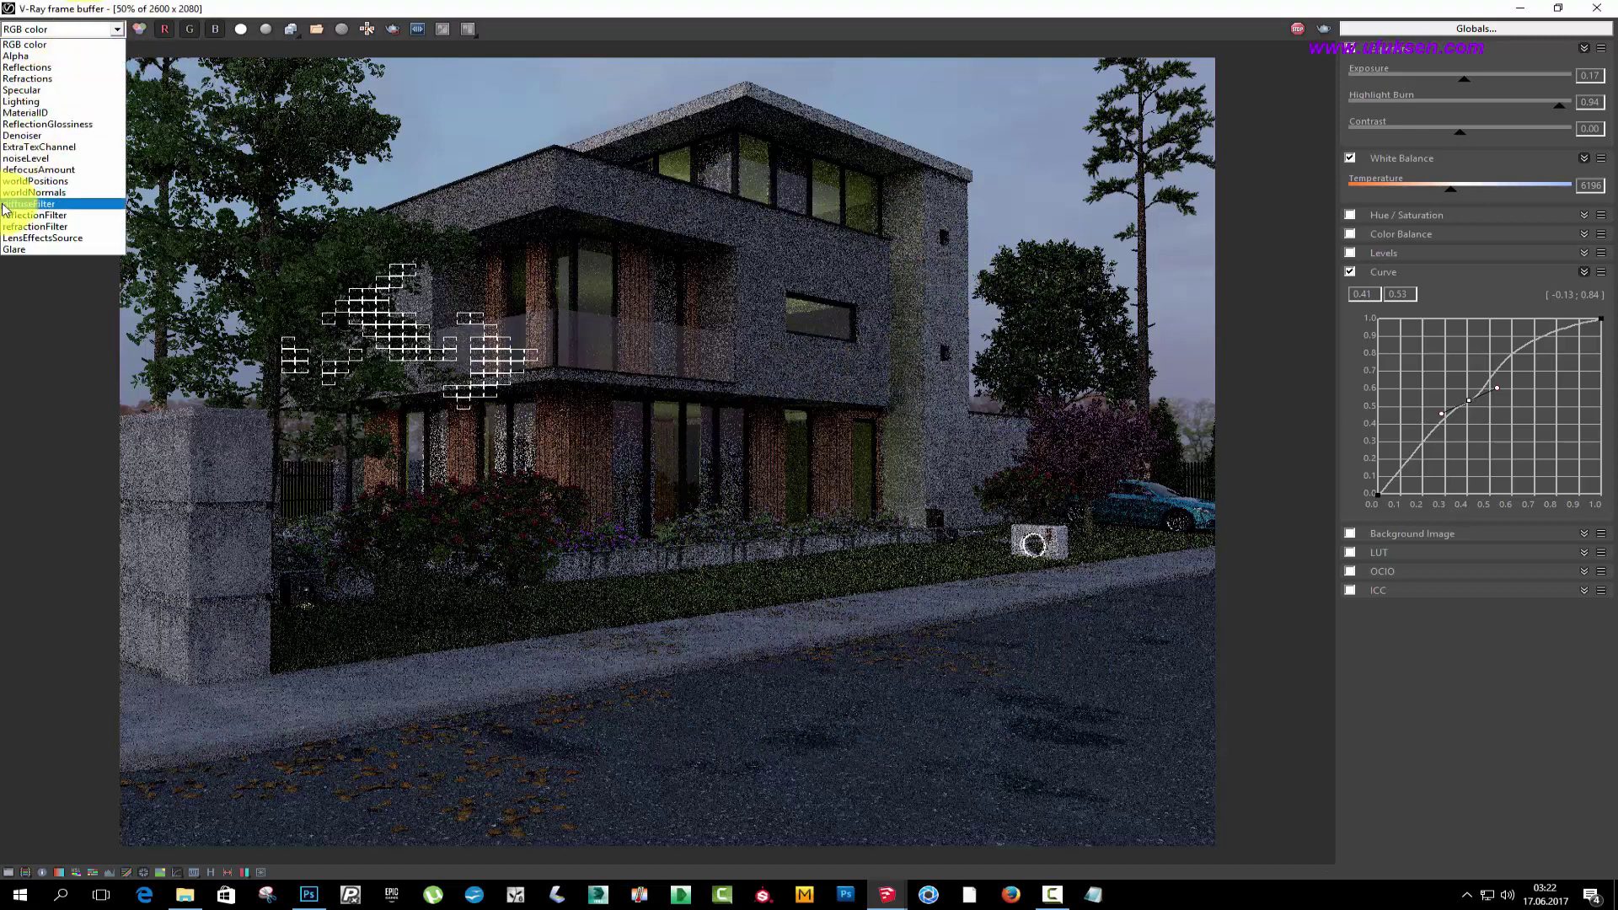
left_click(257, 104)
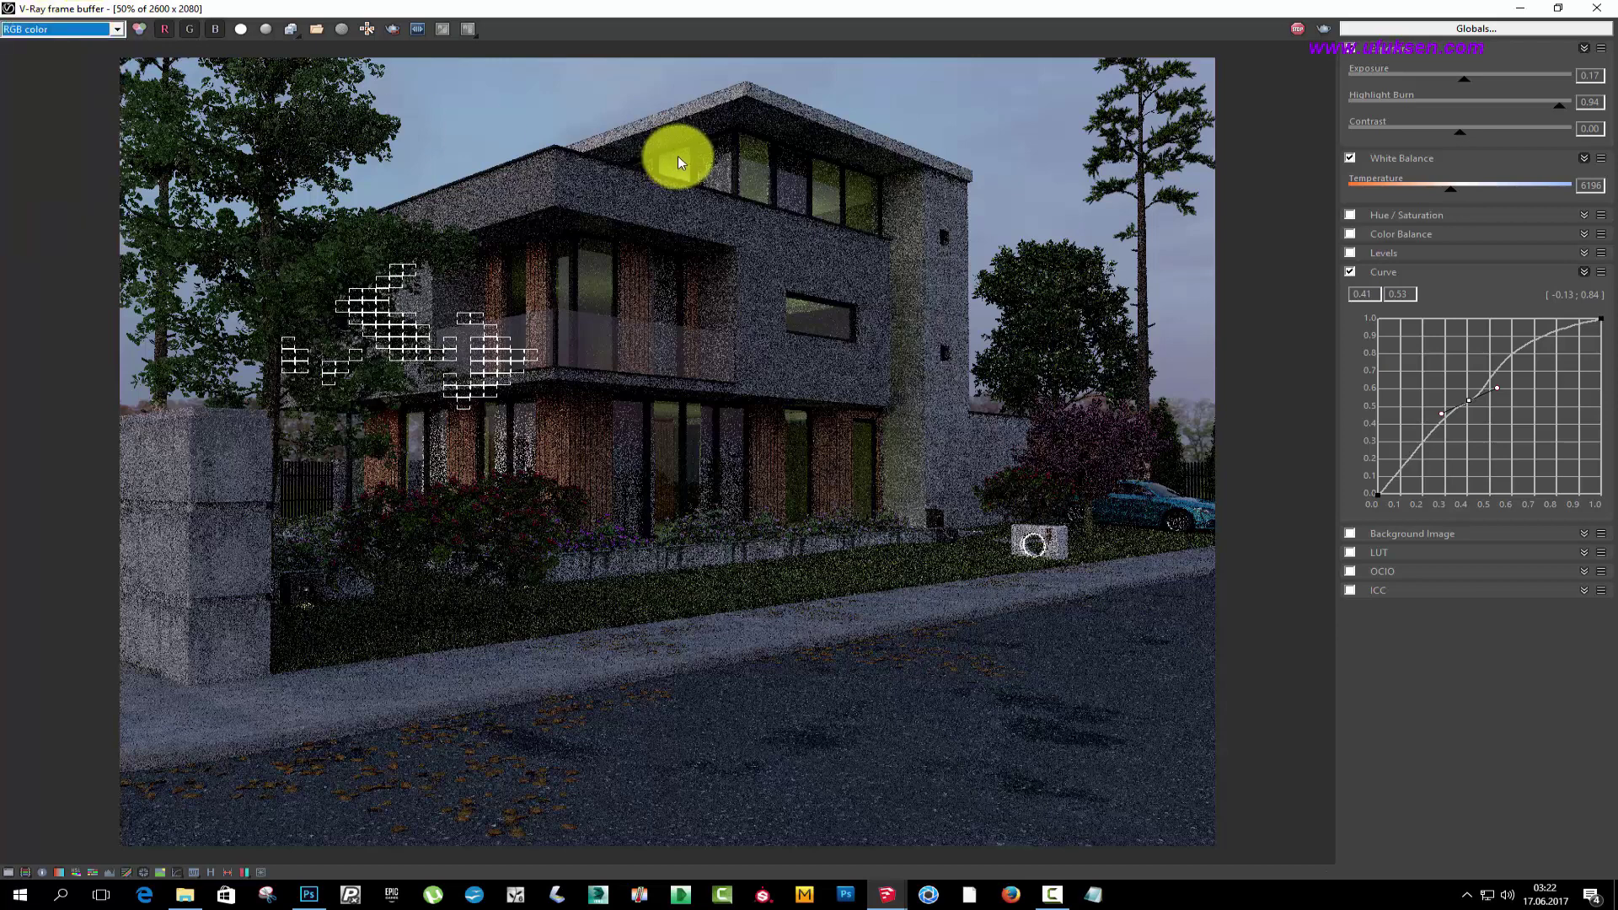